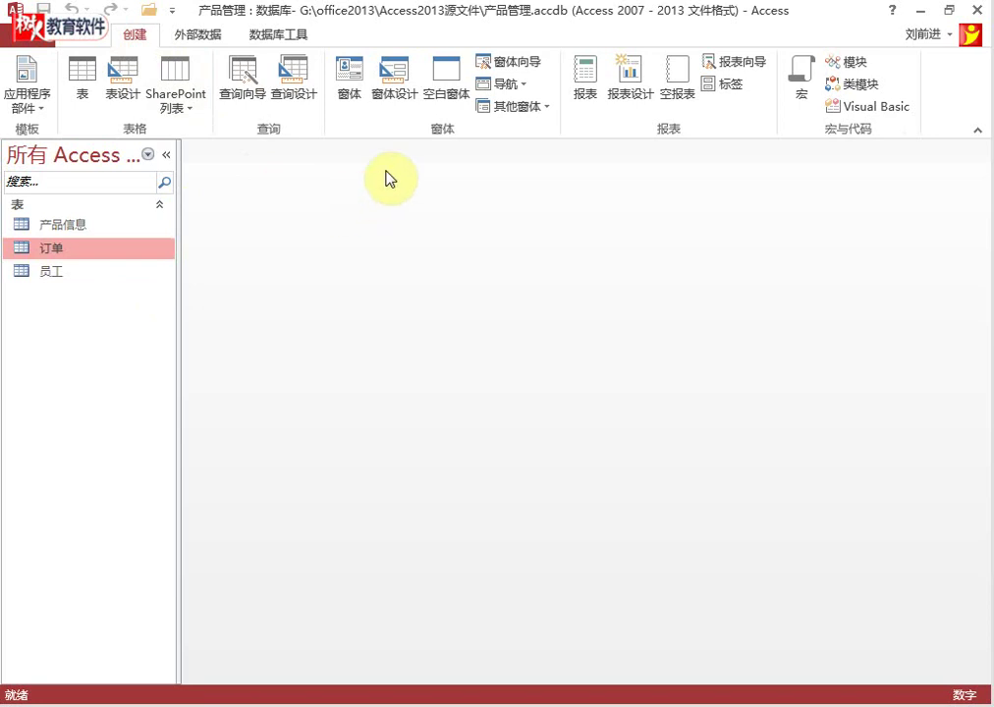
Step: Create a form from the 订单 table and save it under the name 订单
left_click(355, 97)
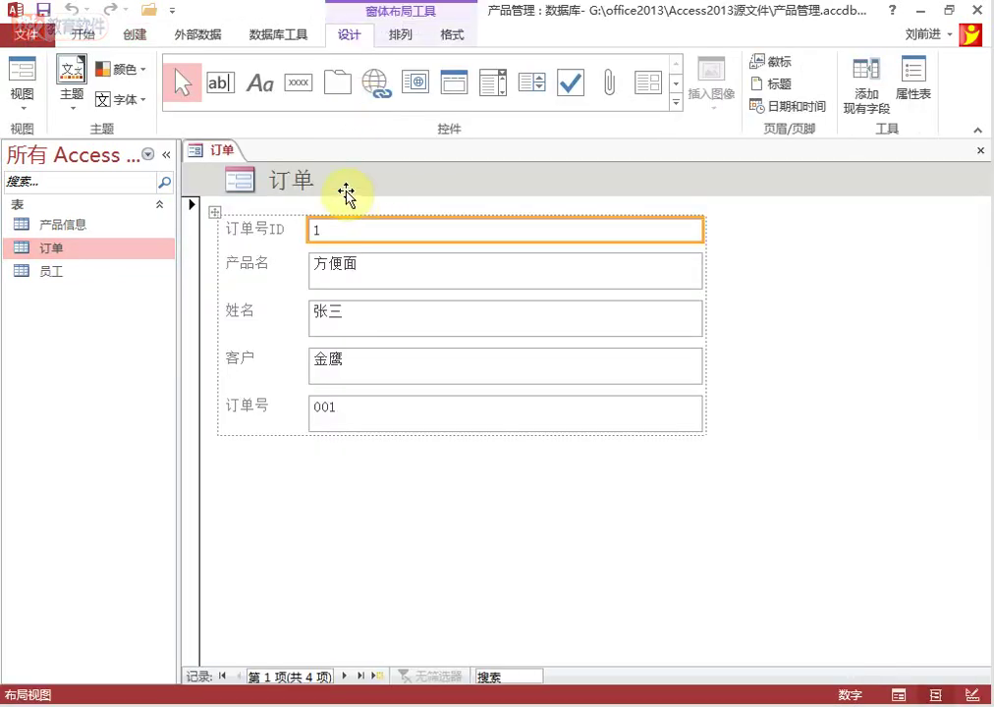
right_click(222, 154)
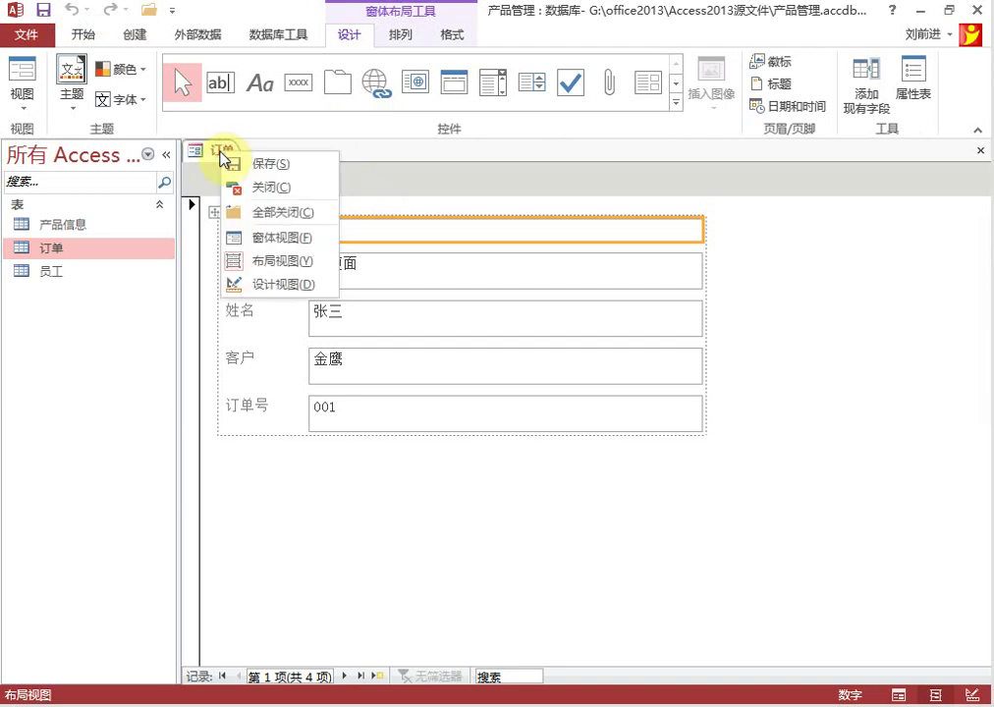
left_click(240, 164)
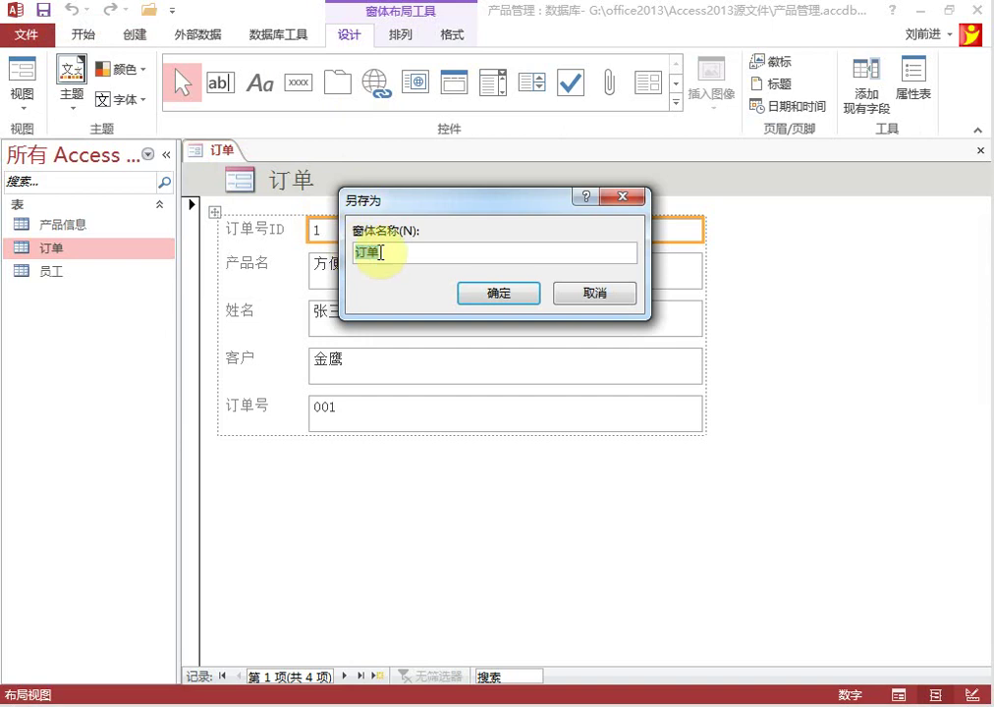
left_click(501, 293)
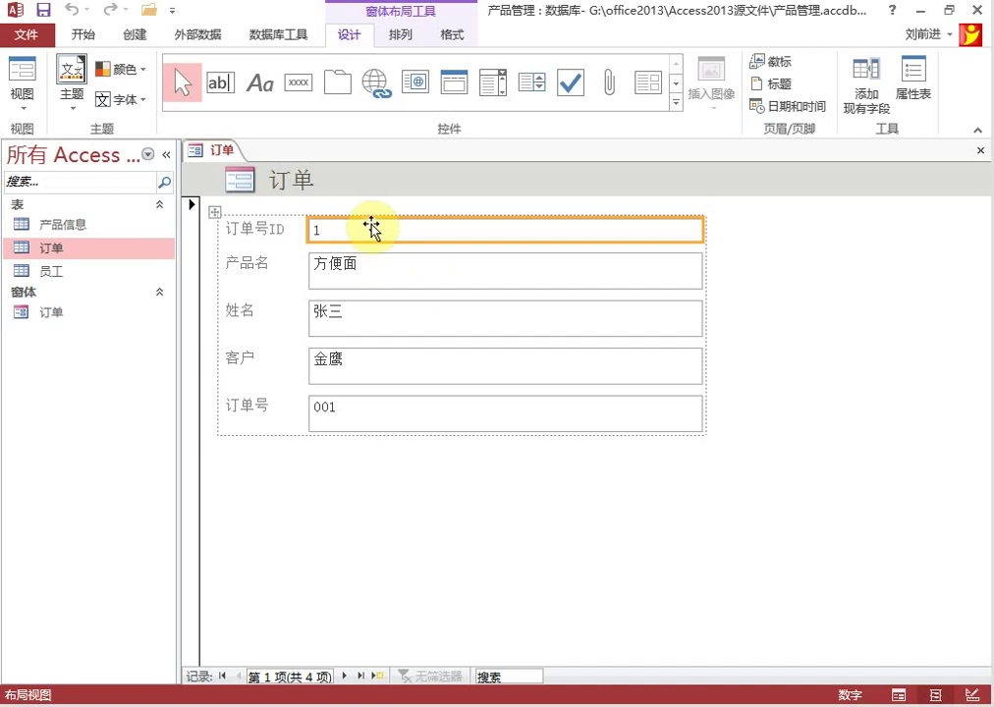
Step: Switch the 订单 form to Design View and show the property sheet for the whole form (窗体)
right_click(224, 155)
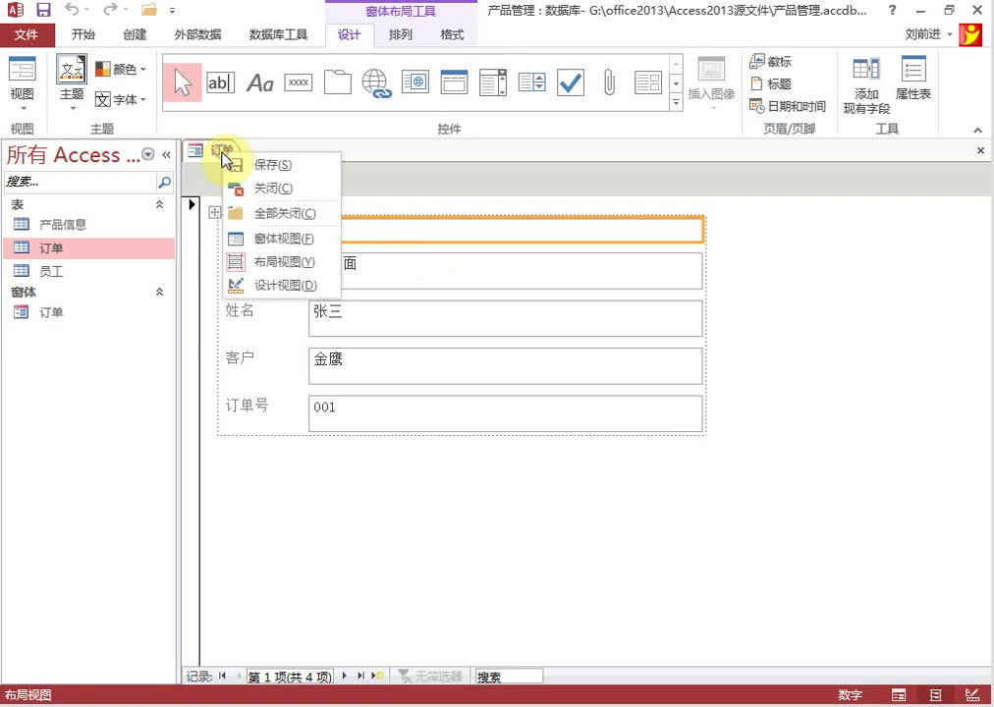
left_click(285, 289)
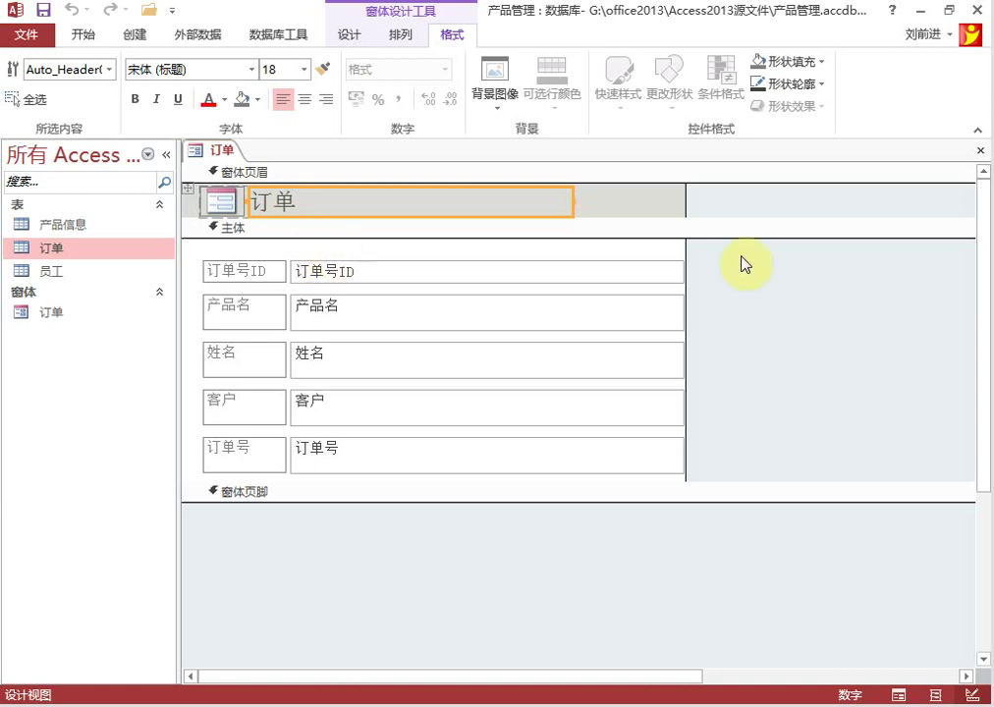
left_click(355, 37)
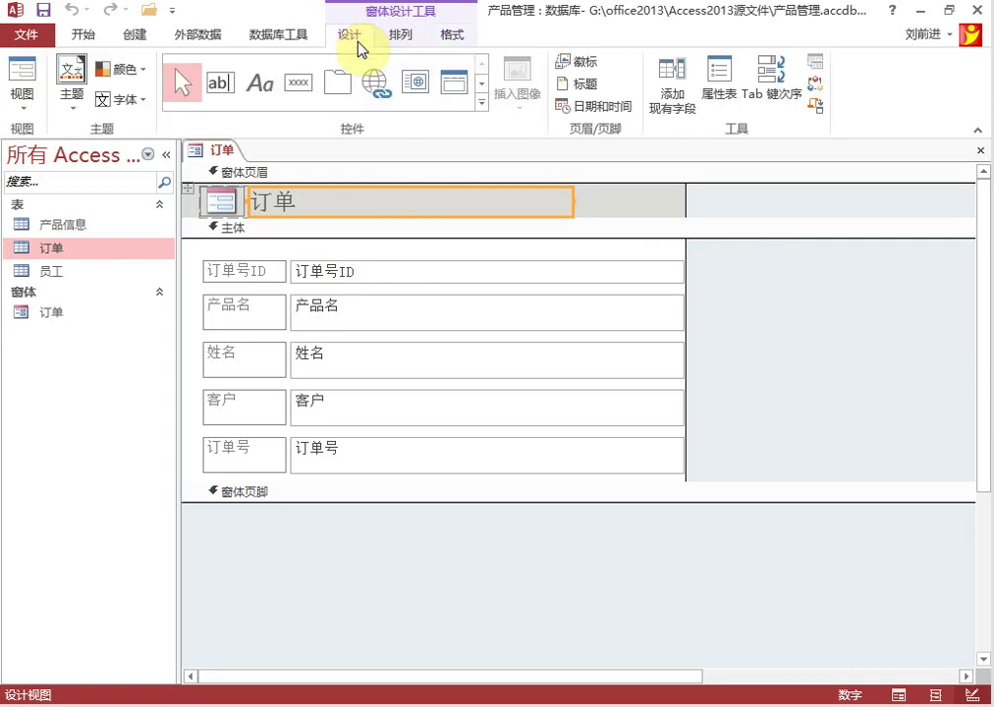
left_click(724, 88)
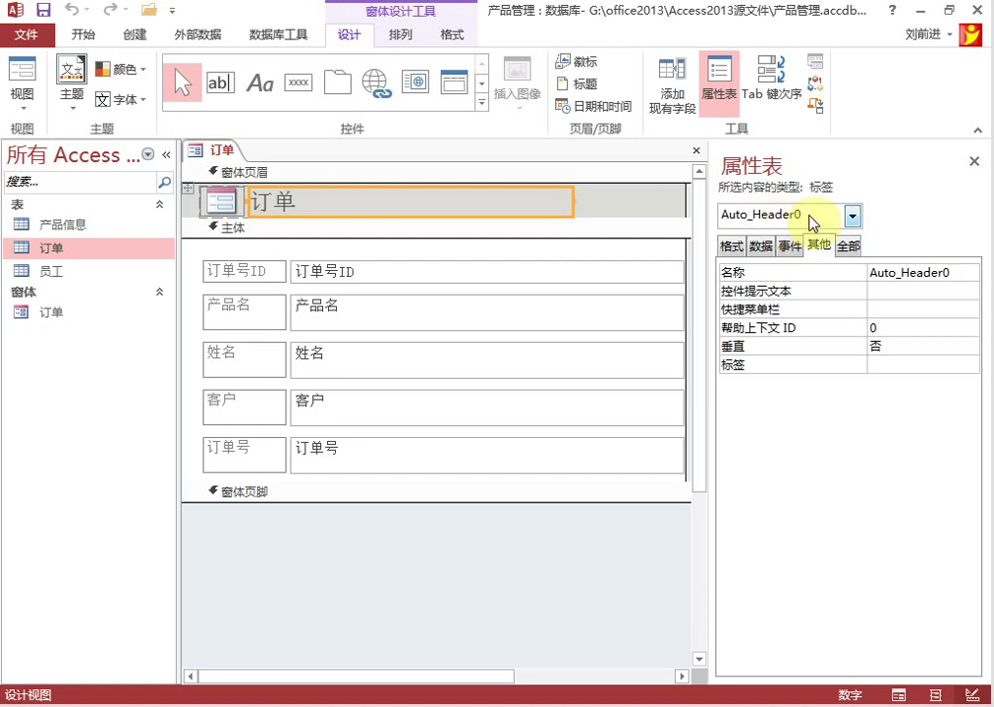
left_click(853, 216)
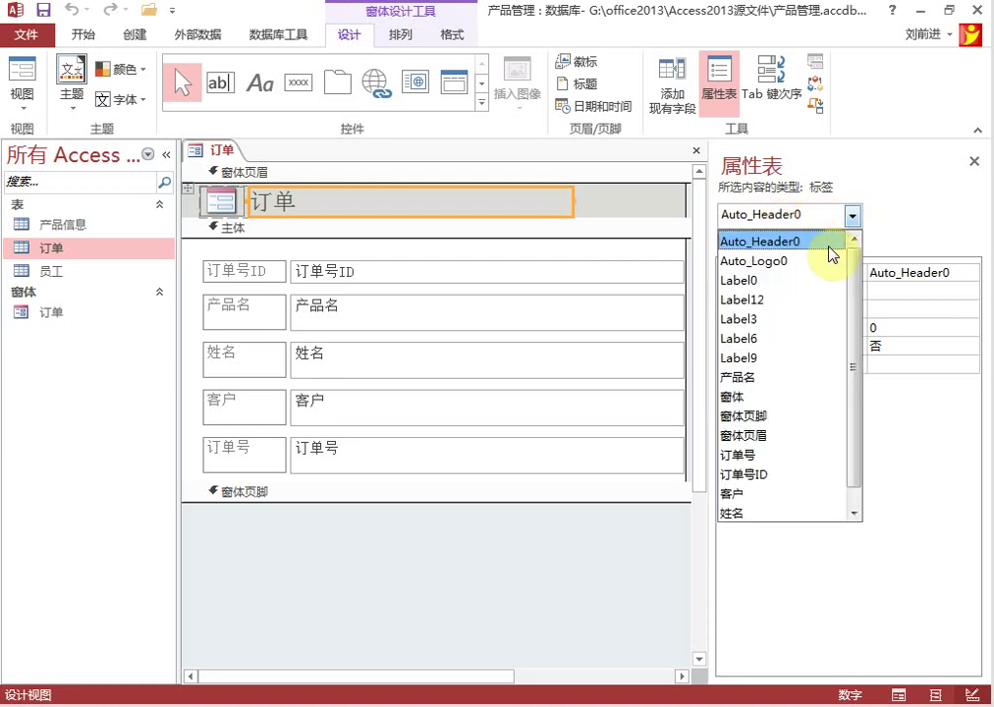
left_click(742, 400)
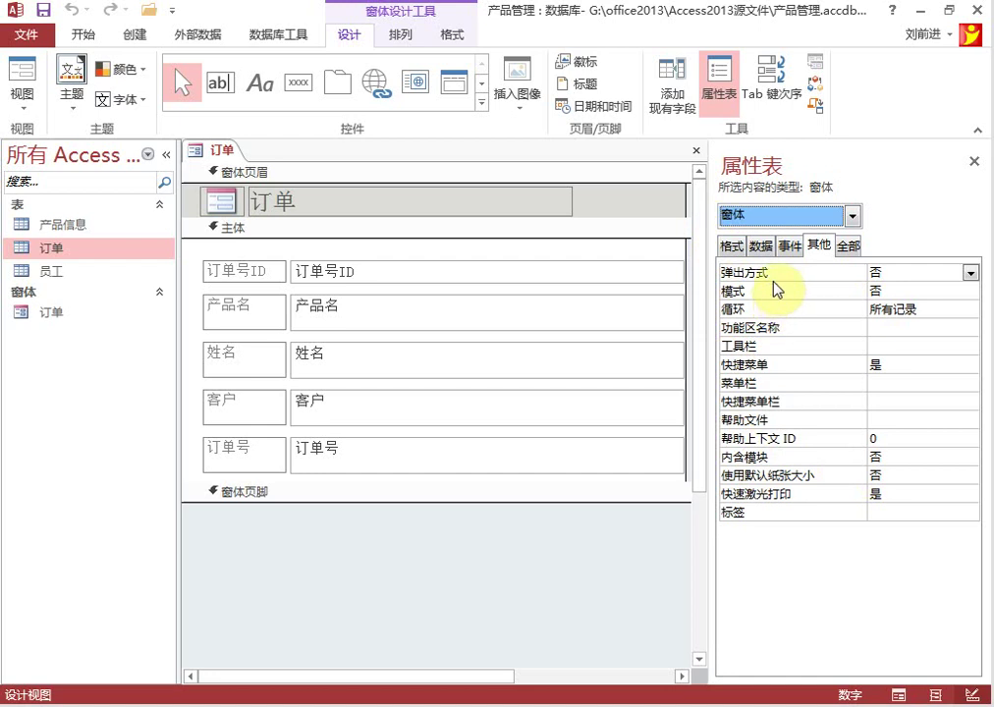
Step: Look through the form's format, data, event, other and all property categories, returning to the format properties
left_click(731, 245)
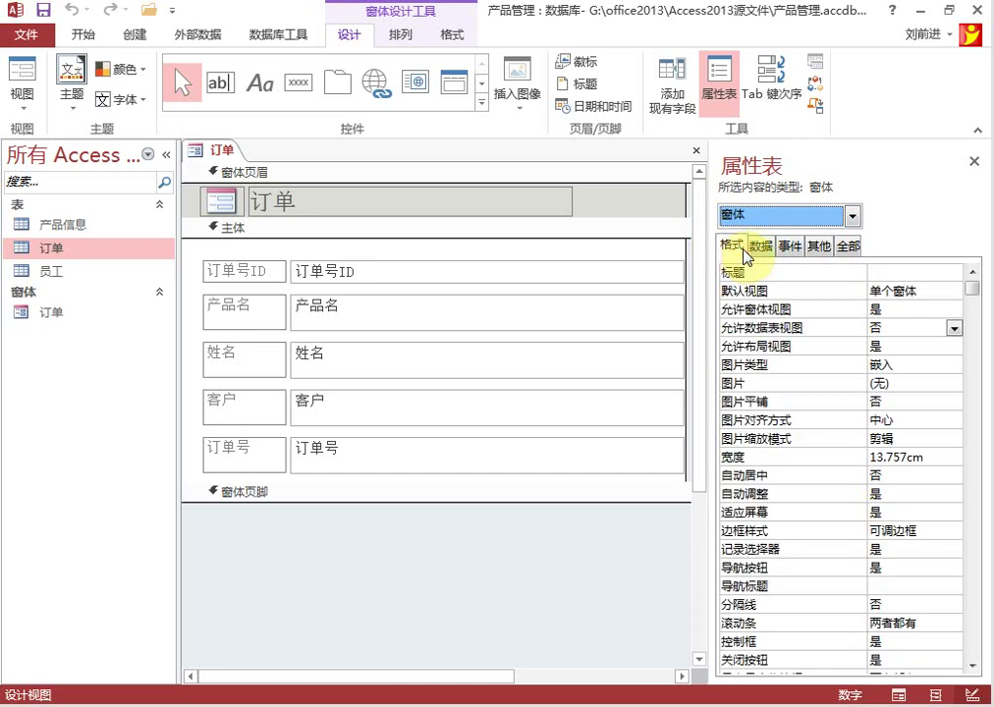
left_click(761, 247)
left_click(785, 251)
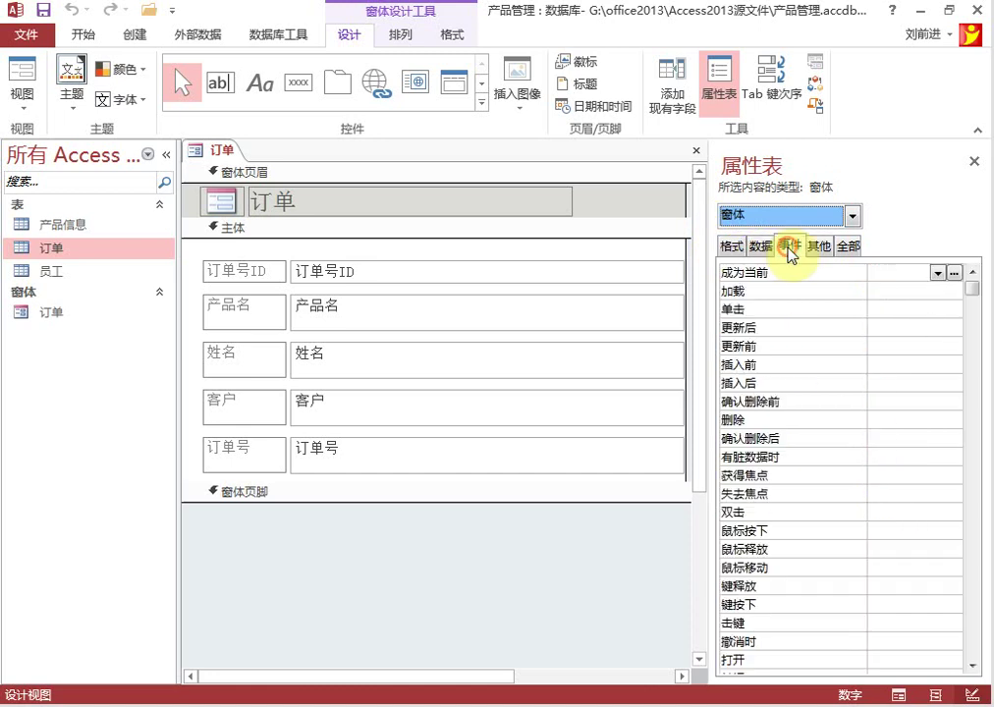
left_click(821, 250)
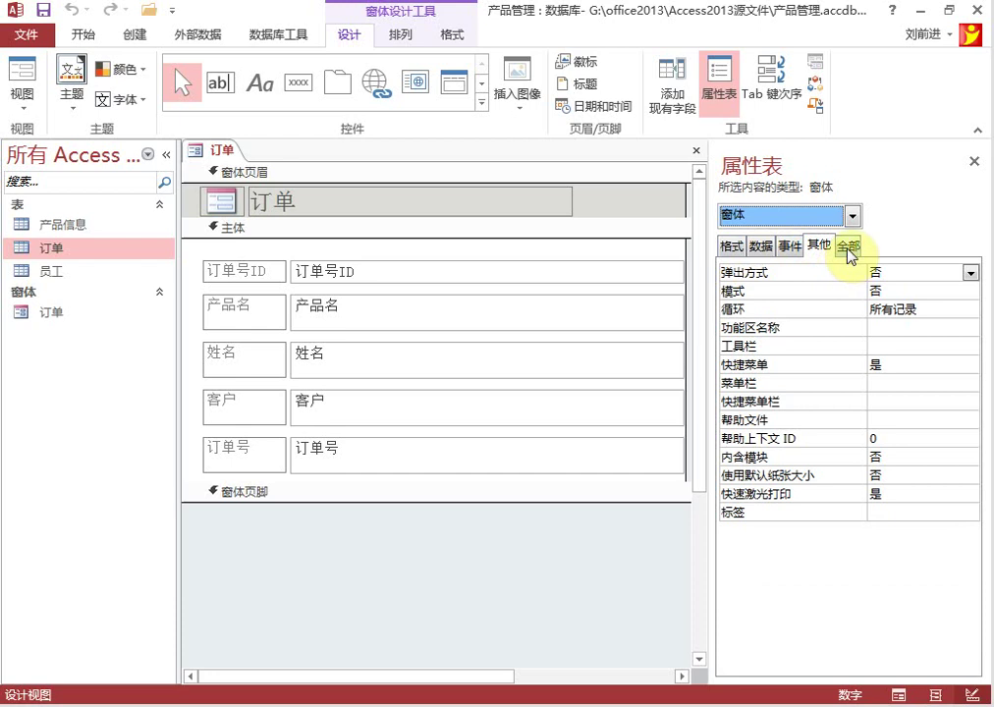
left_click(848, 249)
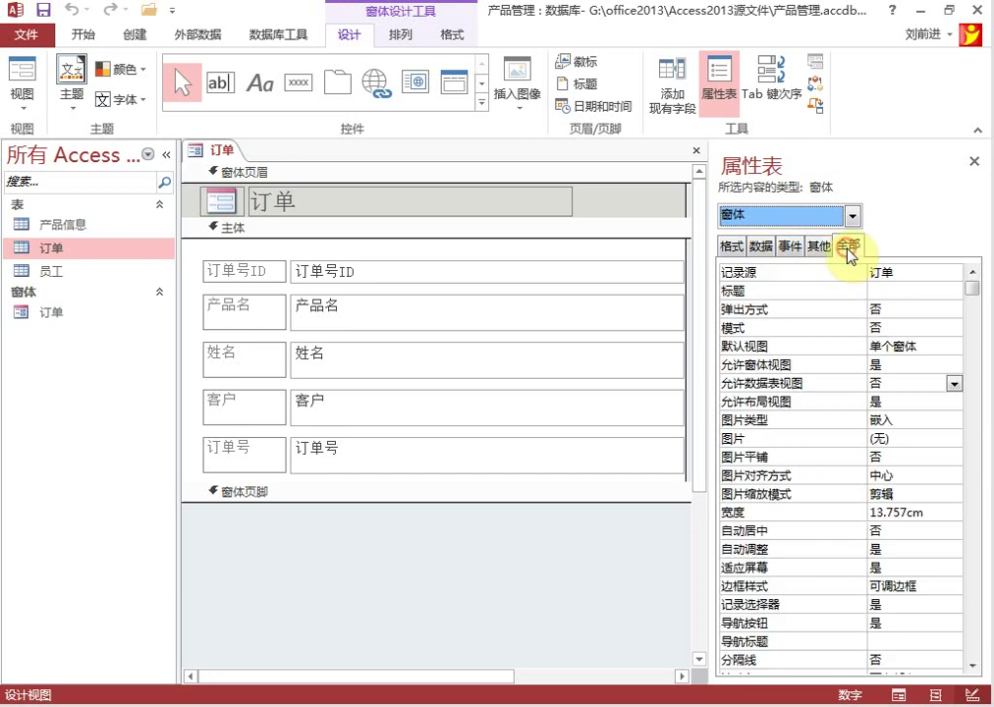
left_click(970, 284)
mouse_move(970, 285)
left_mouse_down()
mouse_move(969, 348)
mouse_move(969, 270)
left_mouse_up()
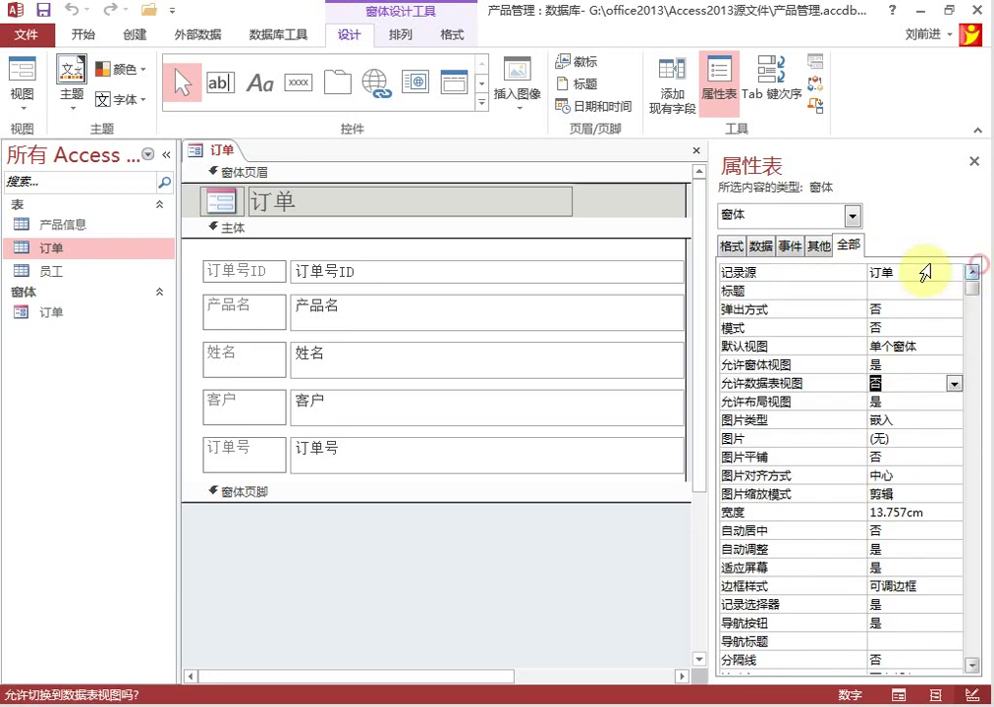
left_click(732, 246)
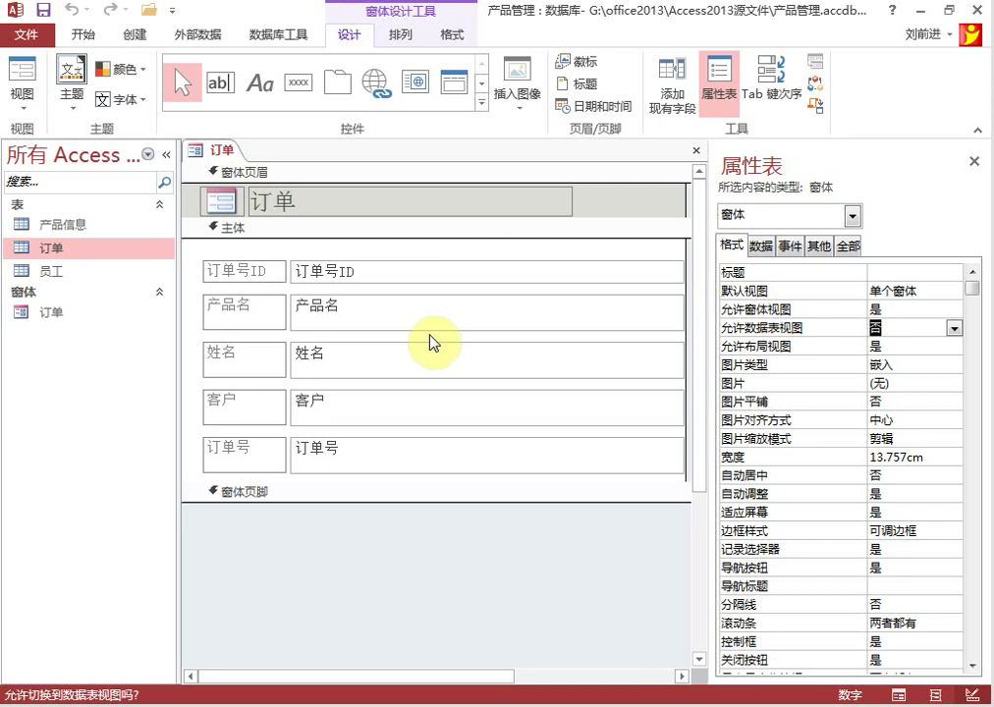
Step: Save the 订单 form's design and close the form
right_click(225, 152)
left_click(220, 152)
right_click(222, 150)
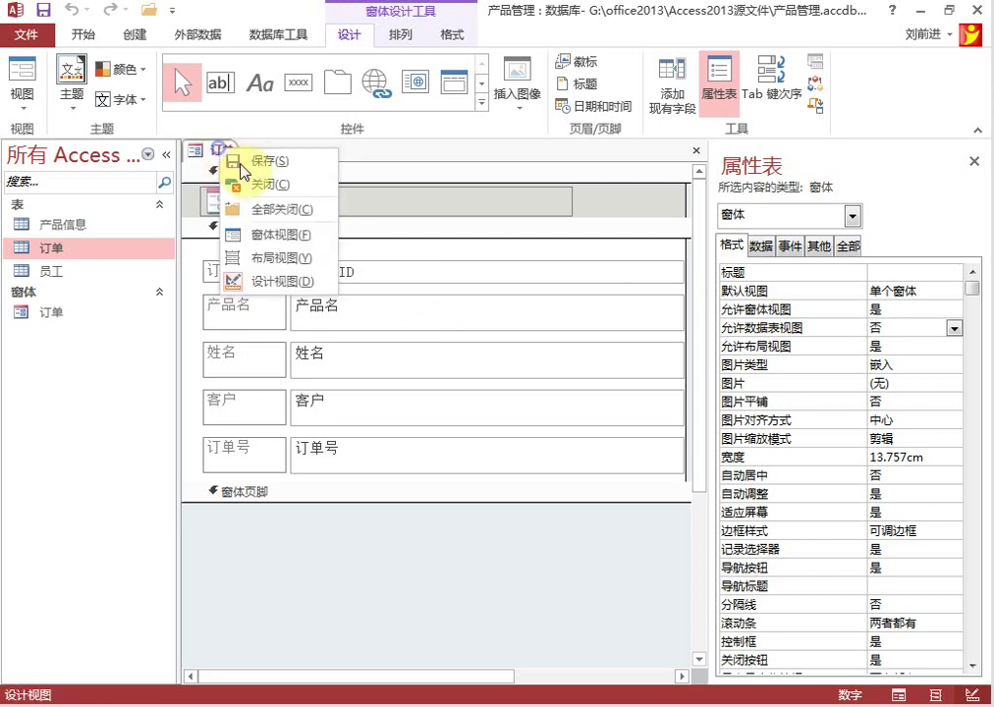
left_click(254, 186)
Step: Reopen the 订单 form in Form View and browse forward to the third record
double_click(51, 313)
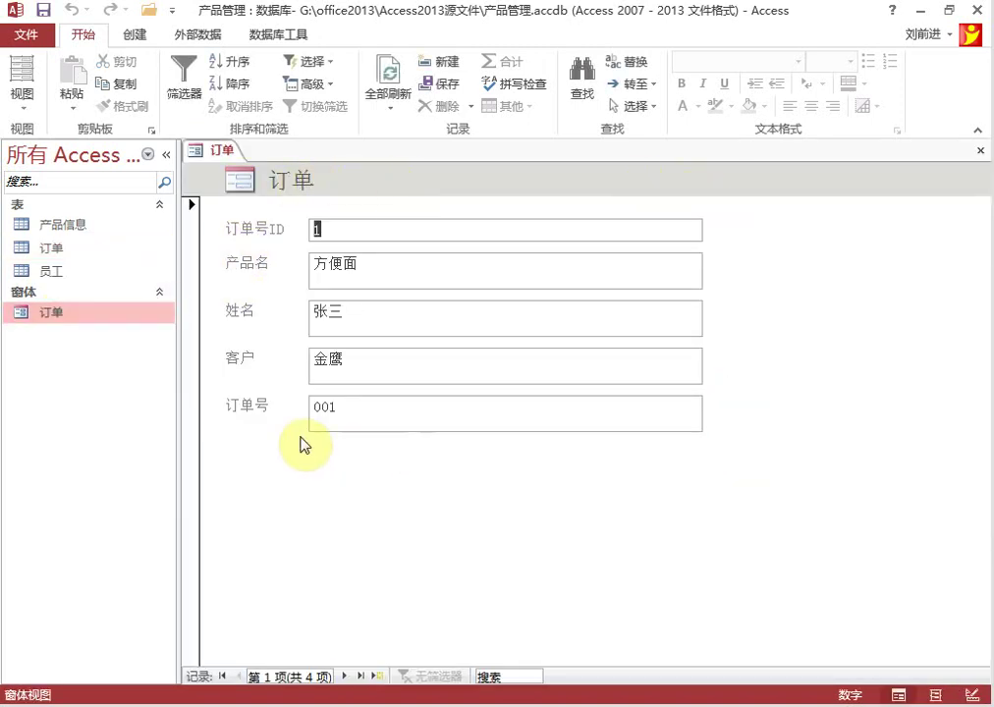
left_click(346, 675)
left_click(349, 675)
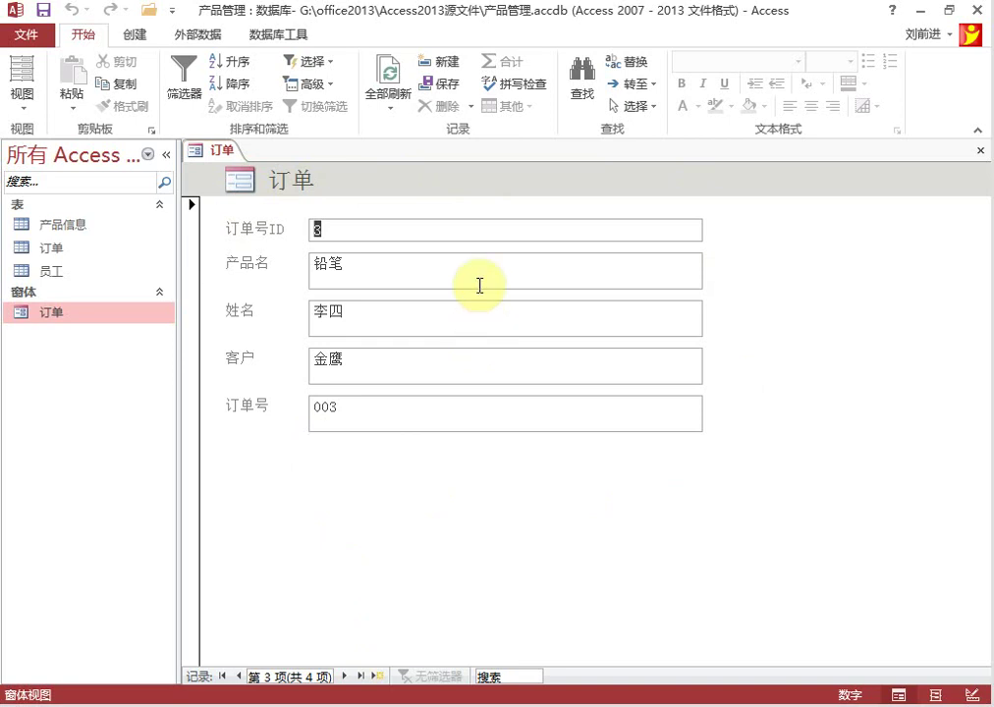
Step: Return the 订单 form to Design View and set the form's caption (标题) to 订单窗体
right_click(222, 153)
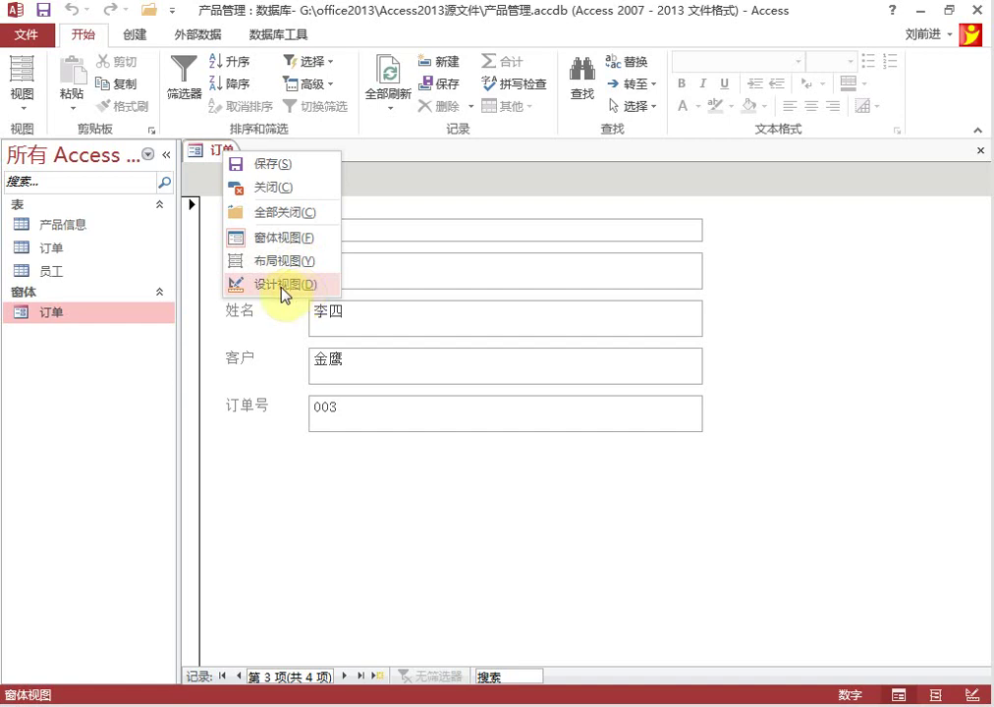
left_click(306, 286)
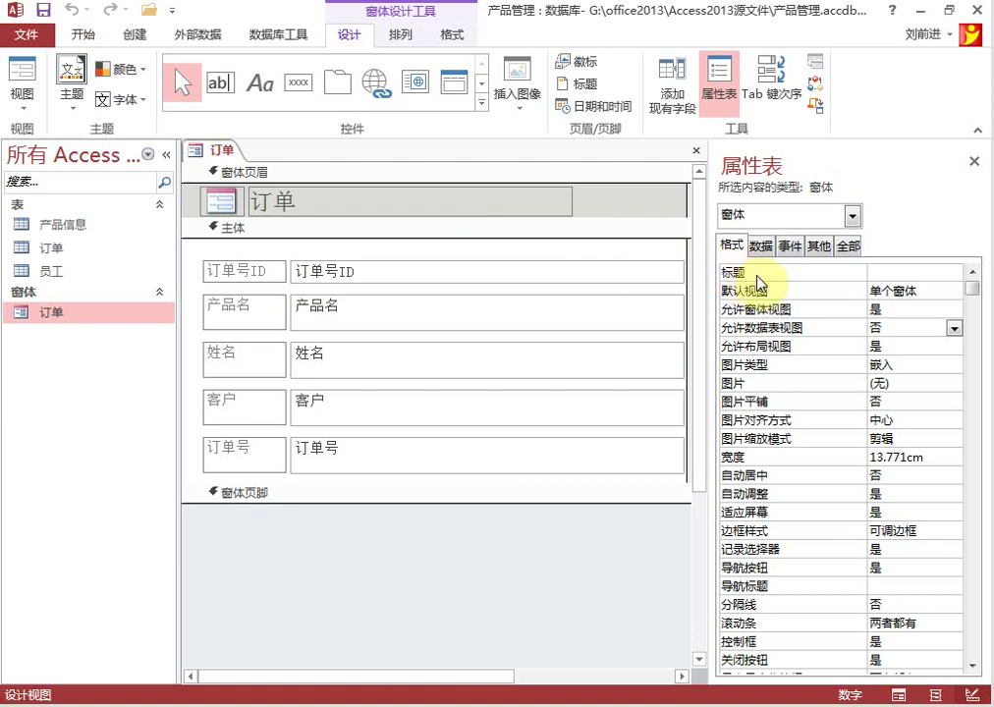
left_click(889, 272)
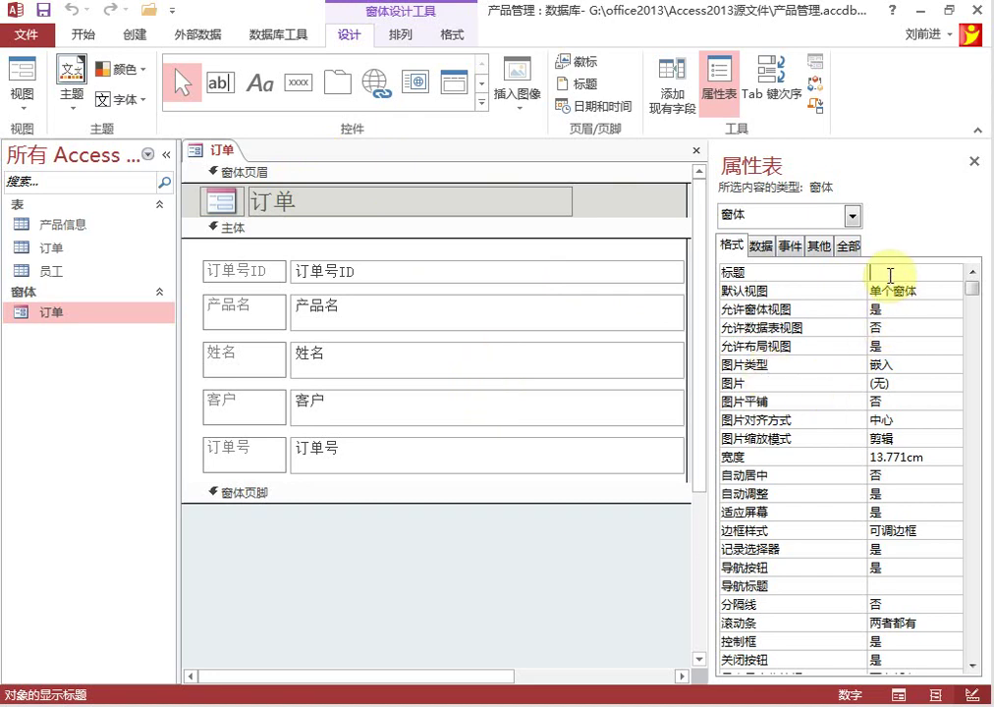
type("dingdan")
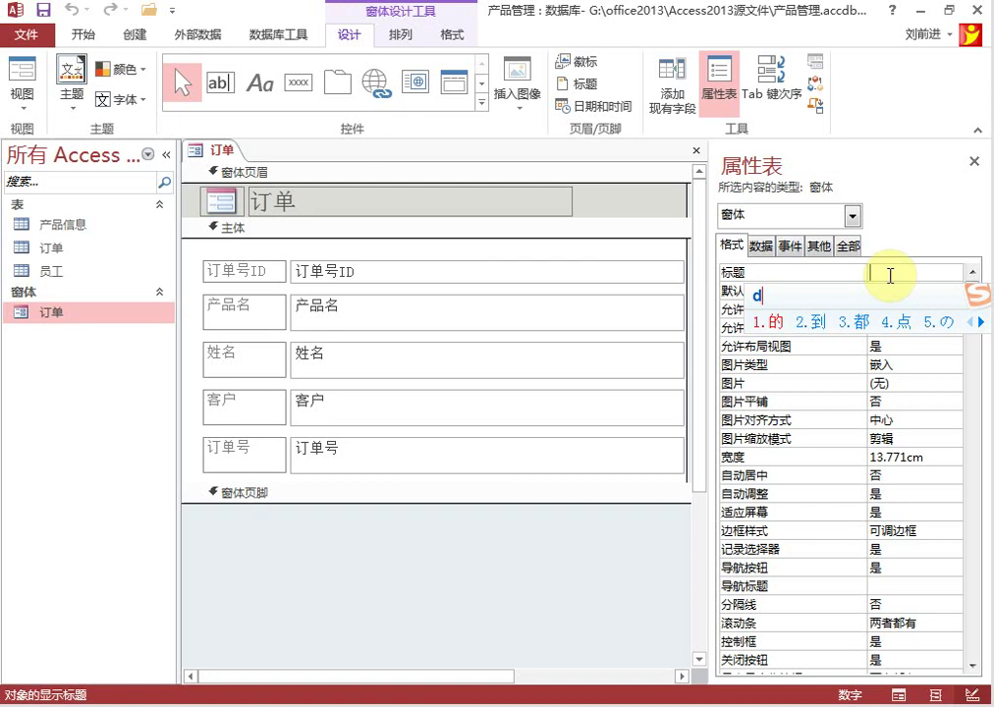
key("space")
type("chaung")
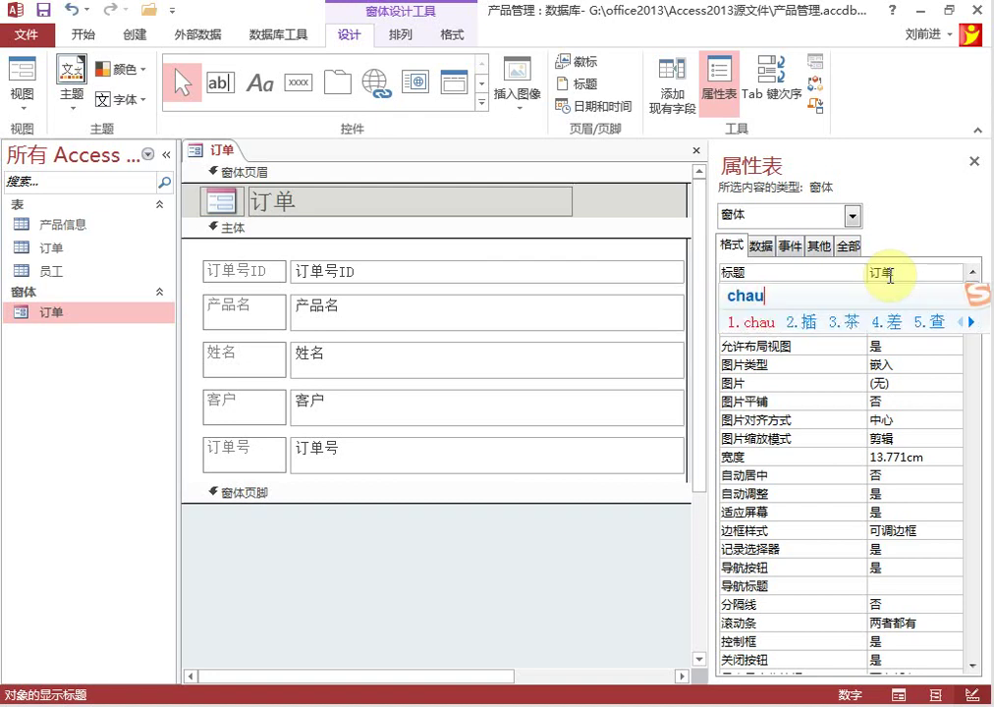
type("ti")
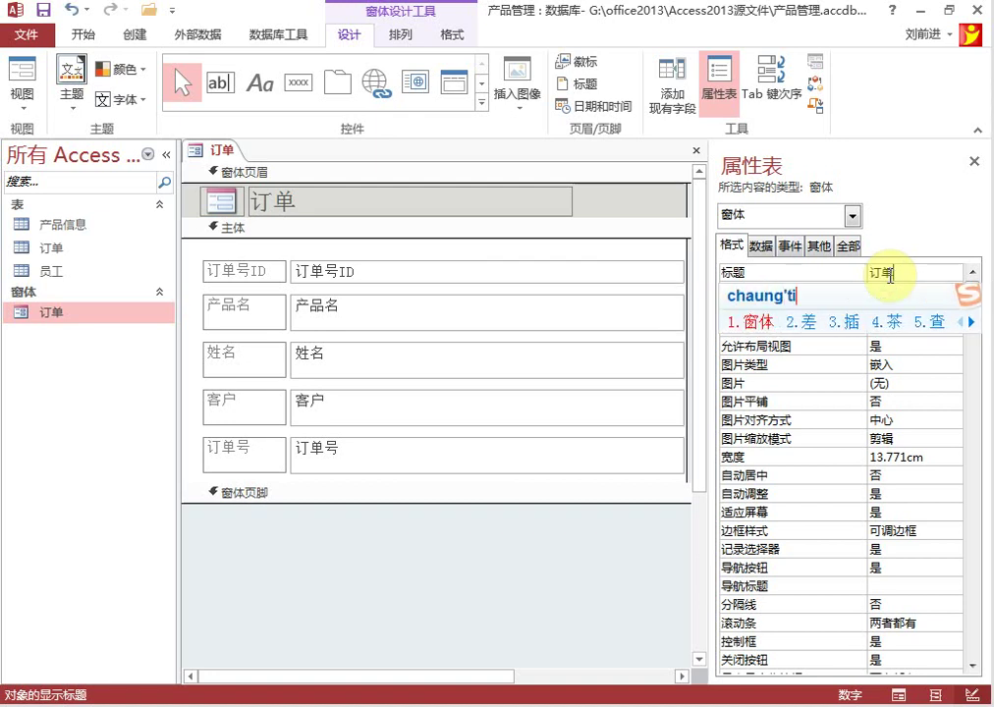
key("space")
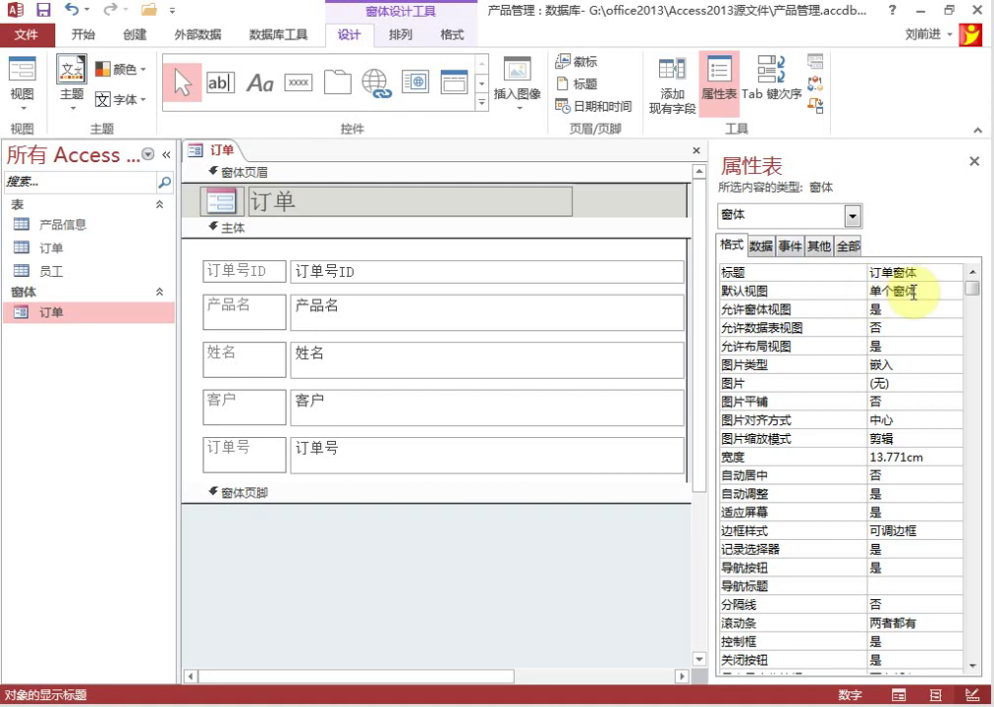
Step: Save the form with its new caption and display it in Form View
right_click(222, 152)
left_click(258, 164)
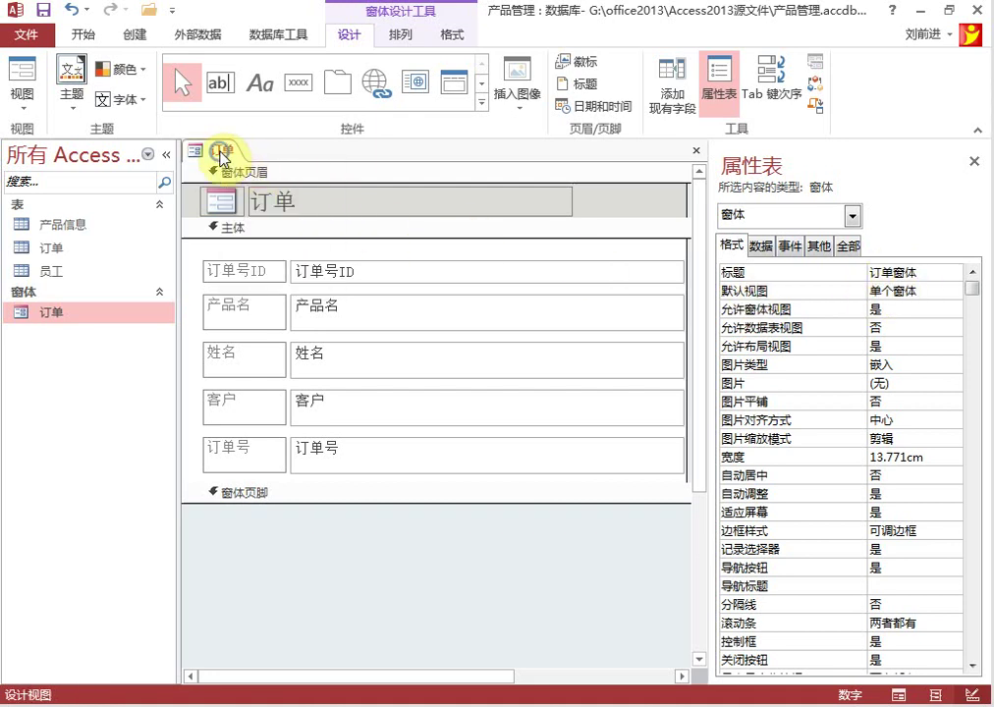
right_click(220, 153)
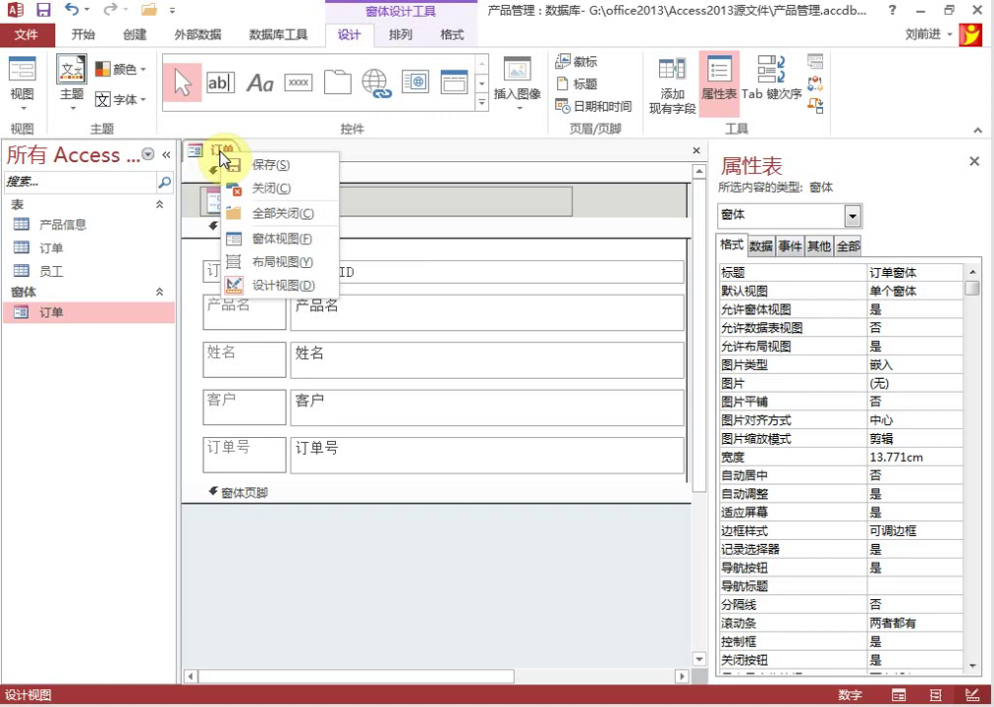
left_click(282, 241)
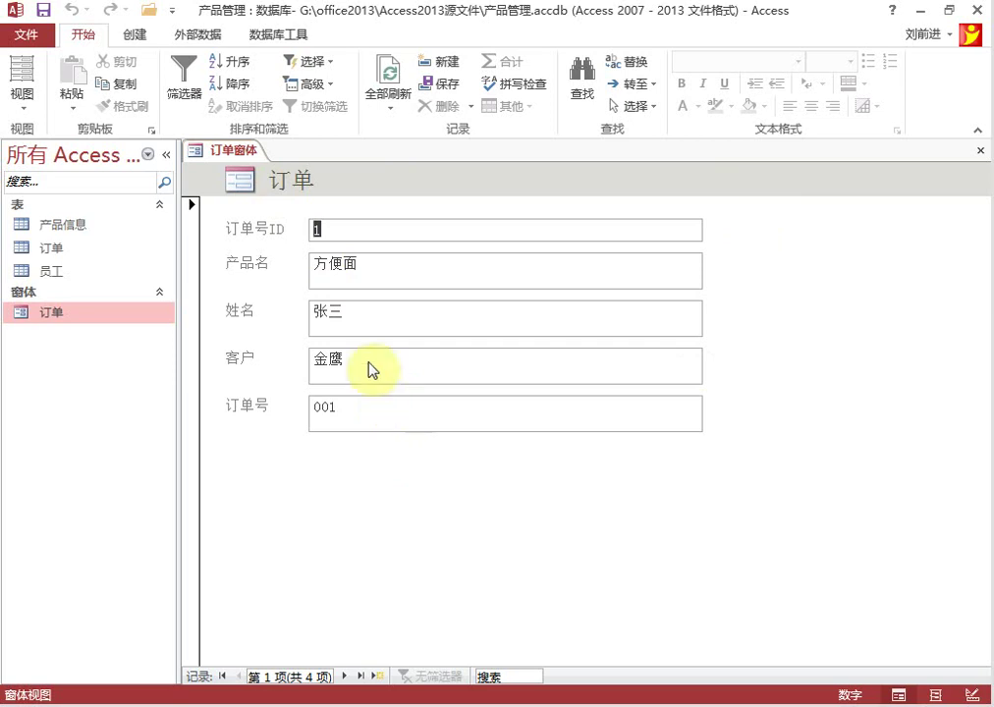
Step: Return the form to Design View and set its pop-up property (弹出方式) to 是
right_click(247, 151)
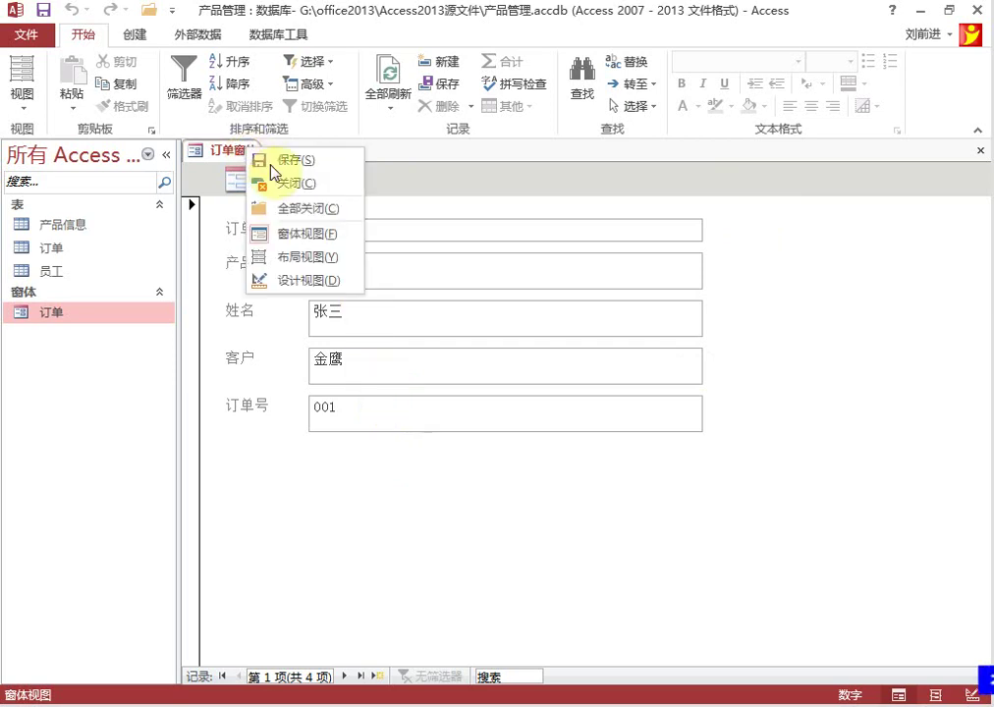
left_click(301, 282)
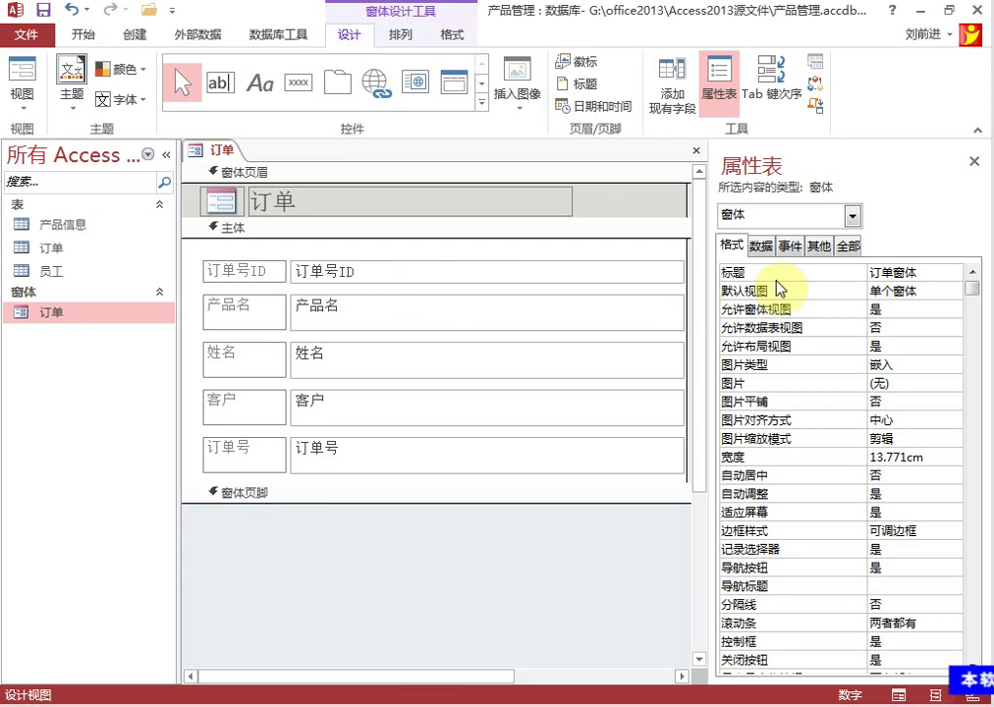
left_click(818, 248)
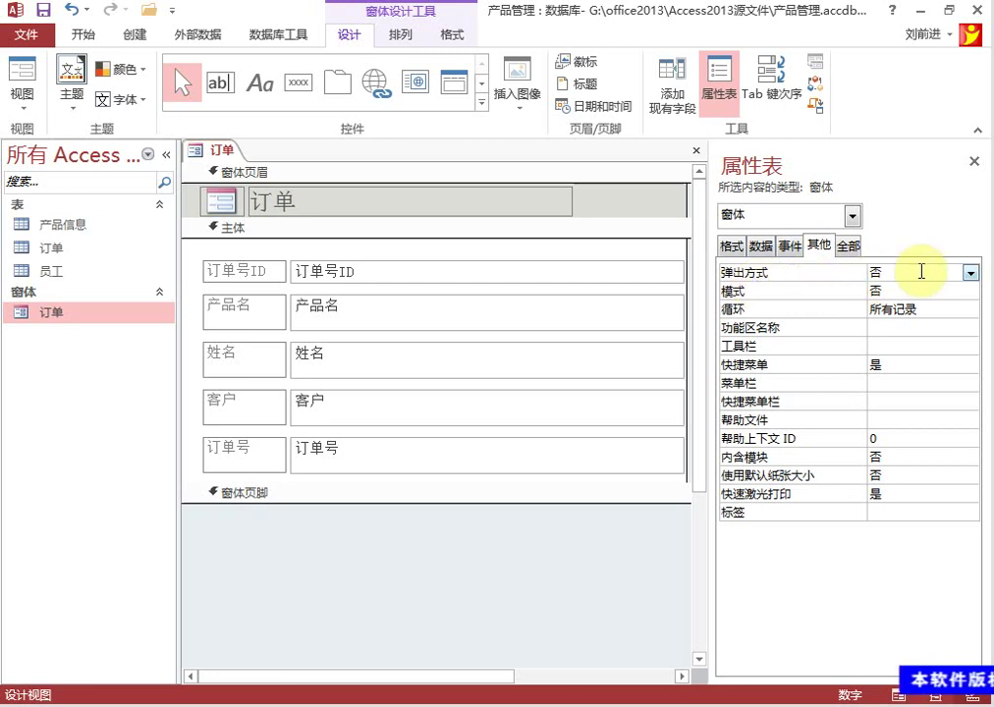
left_click(874, 274)
double_click(874, 273)
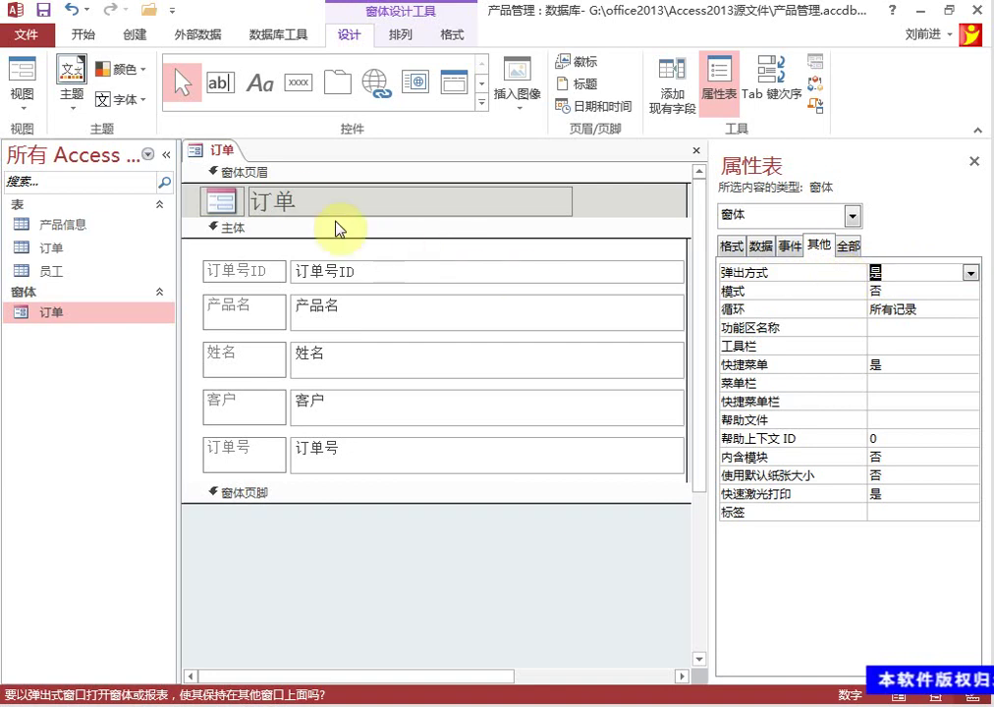
Step: Save the 订单 form and test it as a pop-up window in Form View by moving the window around
right_click(216, 149)
left_click(238, 157)
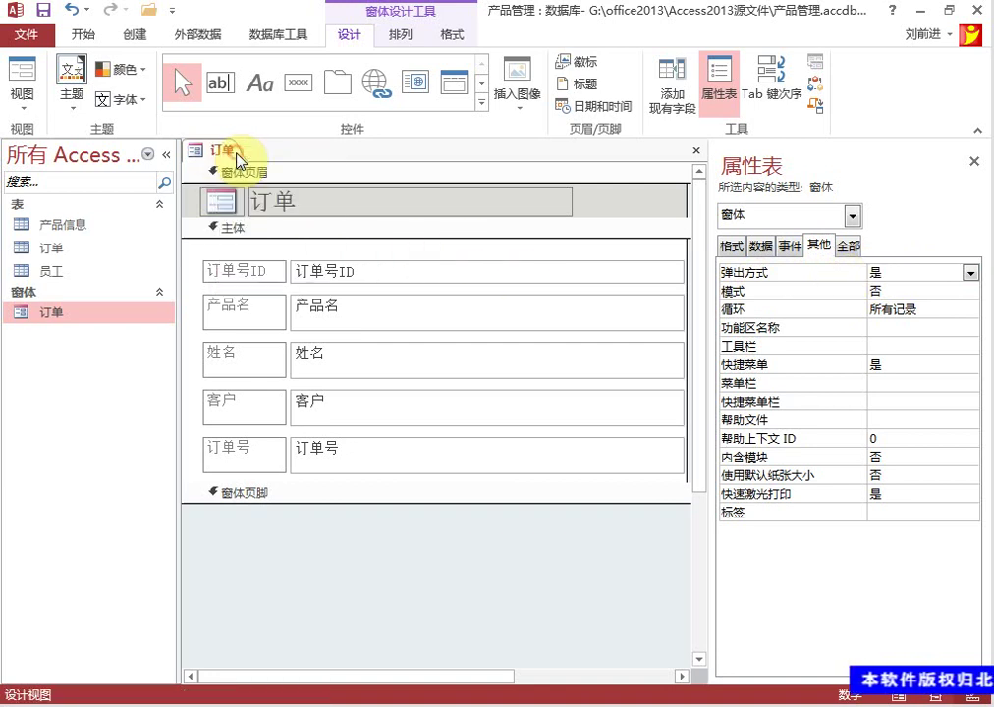
right_click(220, 151)
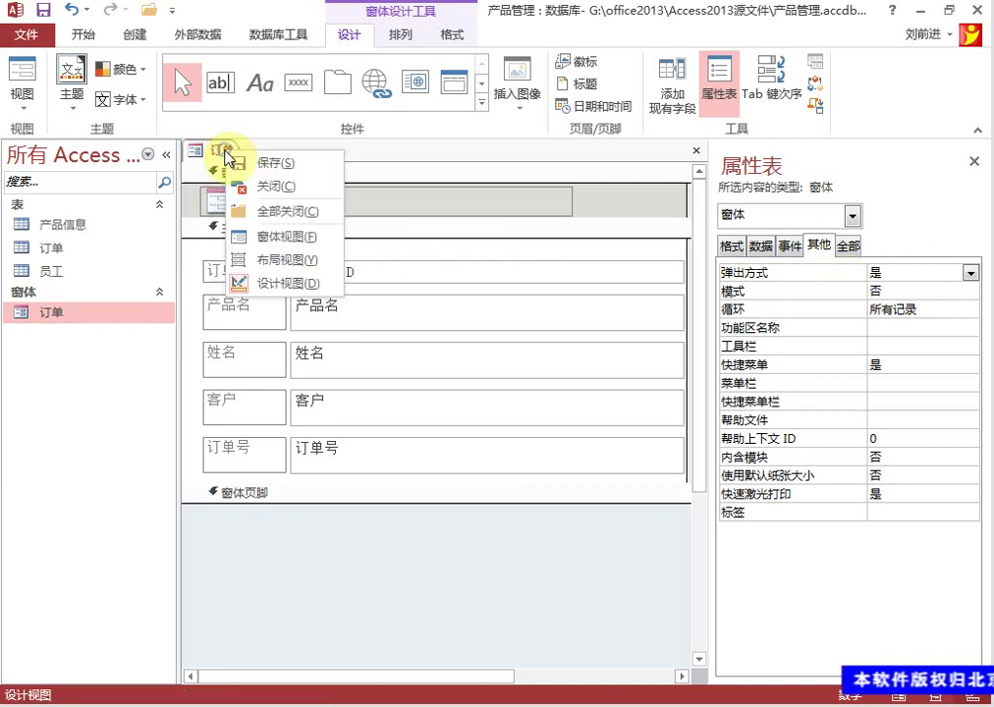
left_click(284, 238)
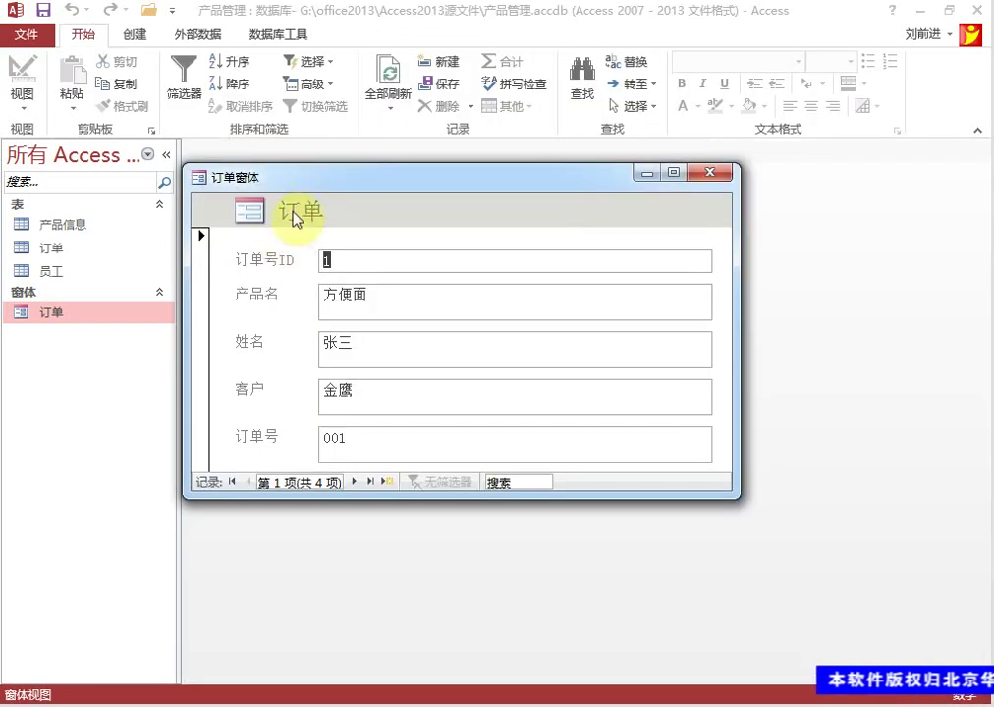
left_click_drag(317, 180, 372, 197)
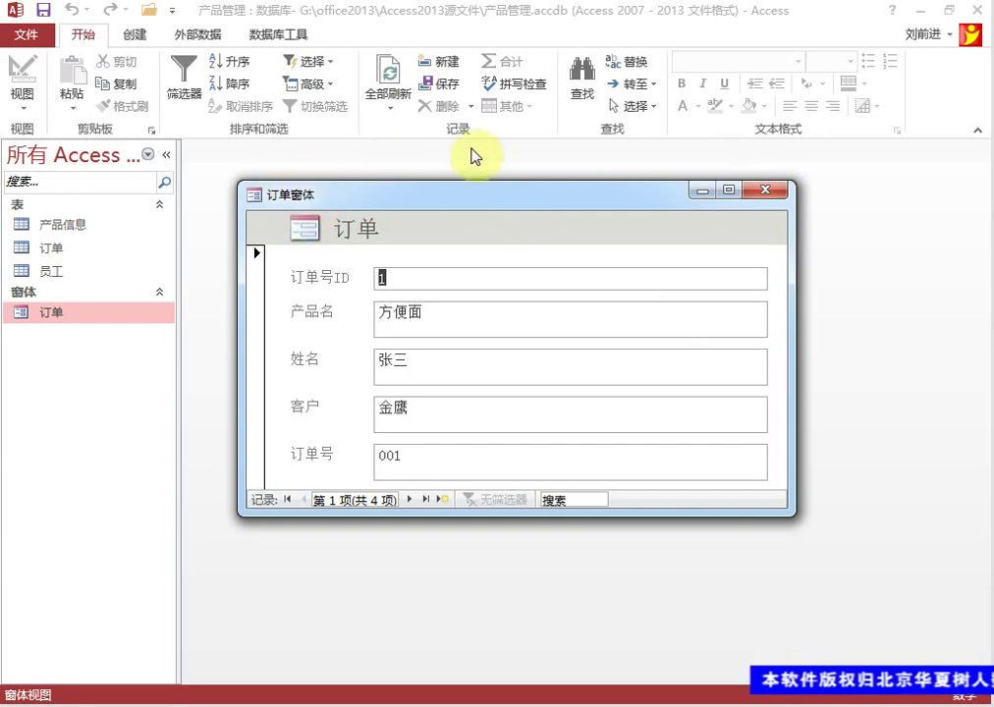
left_click_drag(477, 204, 480, 203)
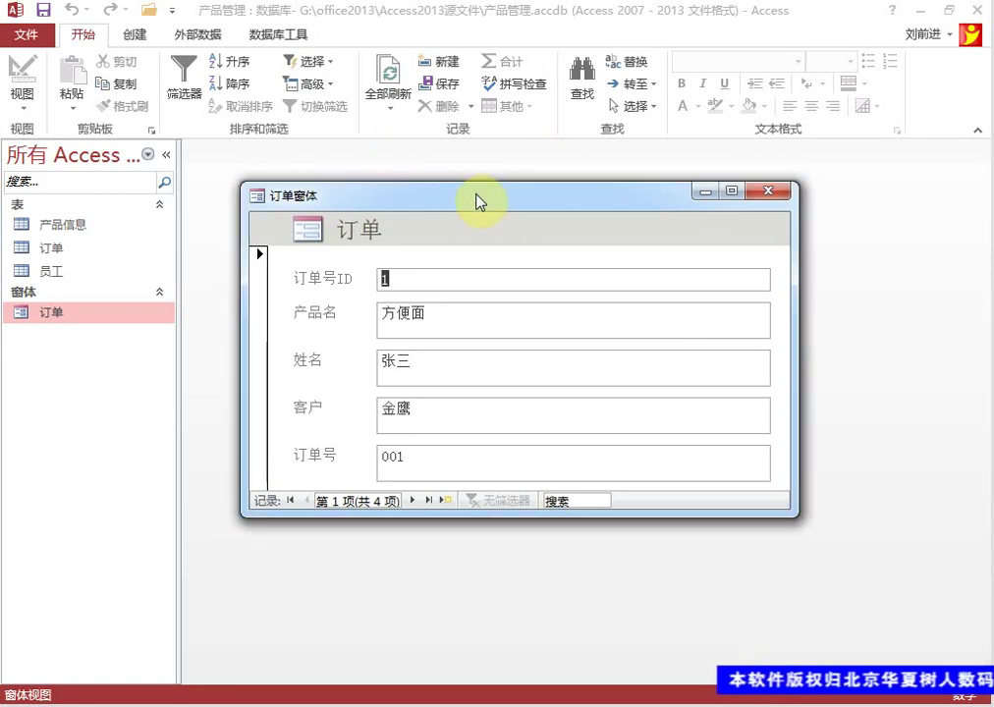
Step: Close the form from Design View and reopen it to check its pop-up window
right_click(477, 203)
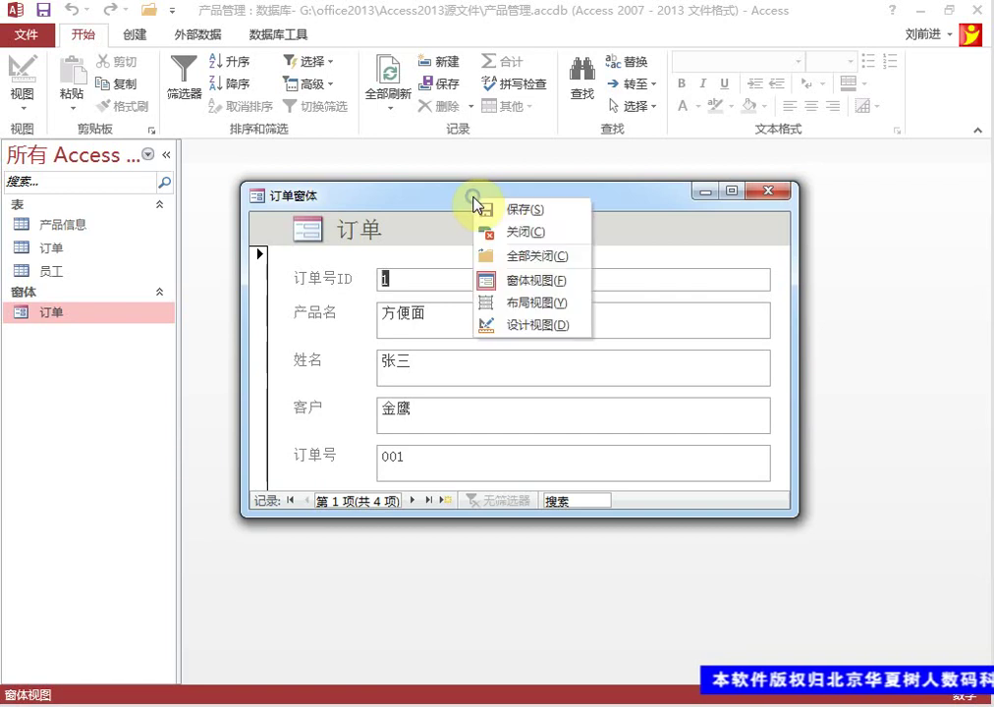
left_click(544, 328)
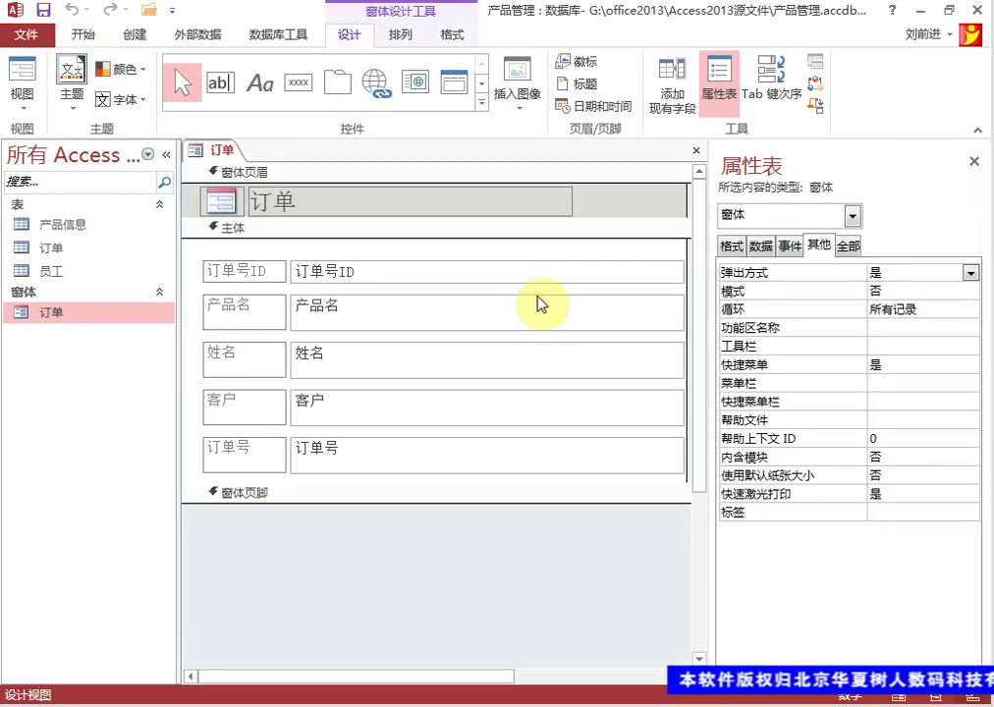
right_click(224, 151)
left_click(259, 187)
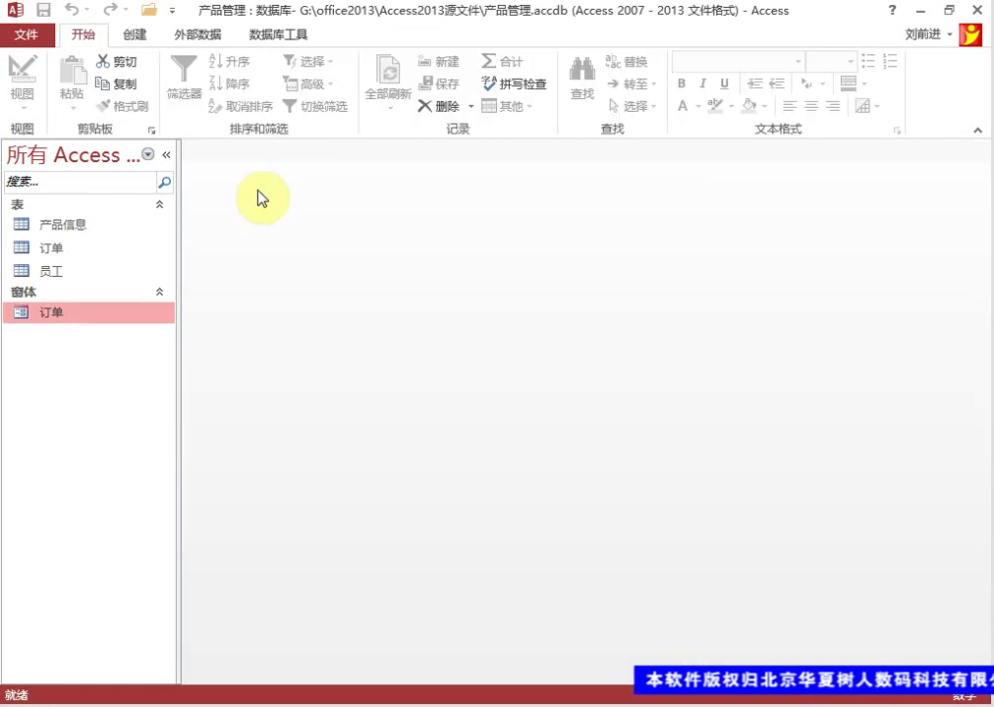
double_click(65, 322)
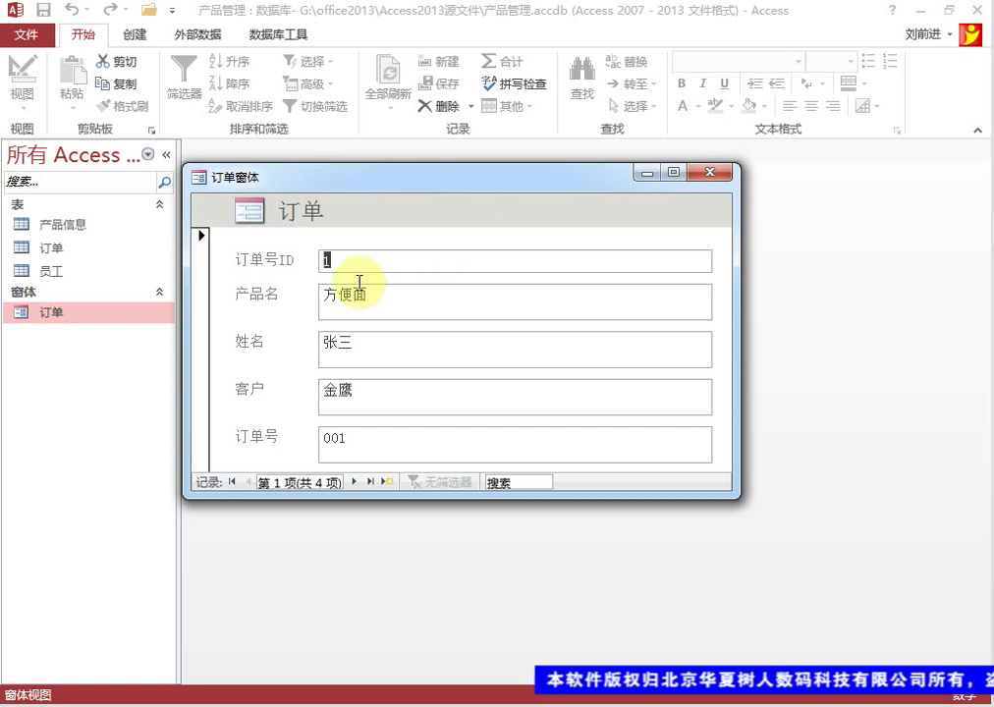
Step: Return the form to Design View and show its format properties
right_click(429, 186)
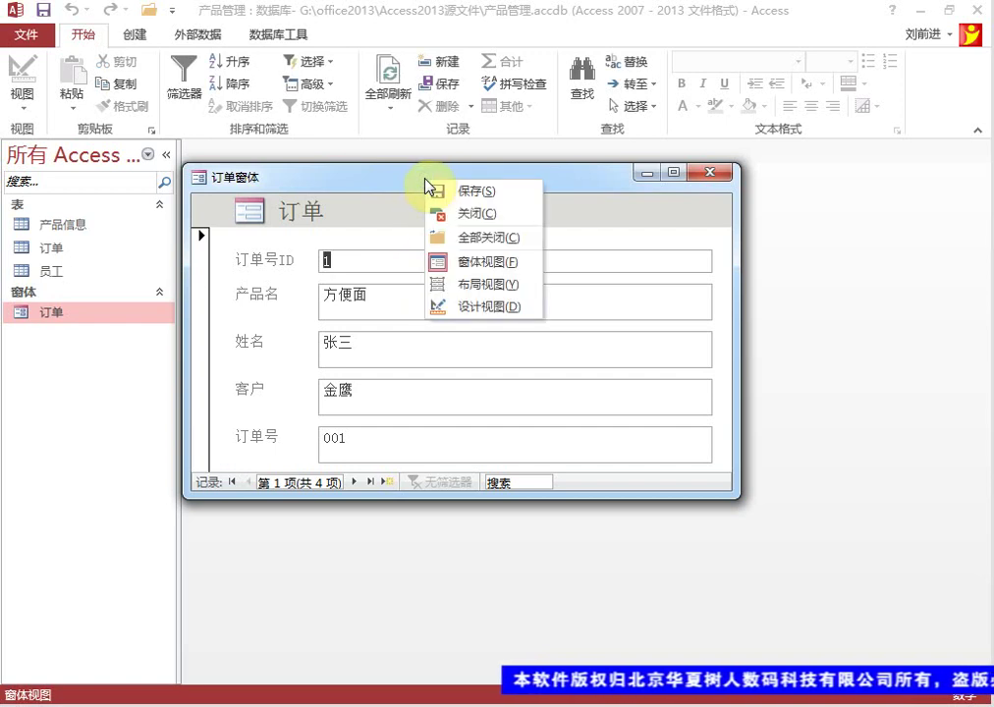
left_click(482, 312)
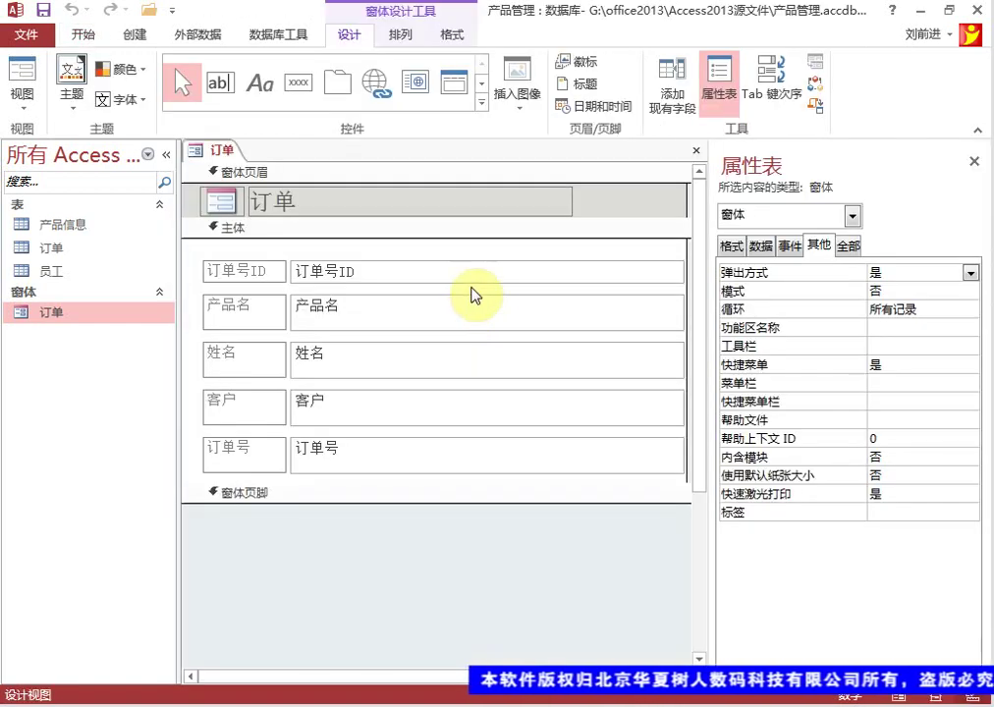
left_click(734, 246)
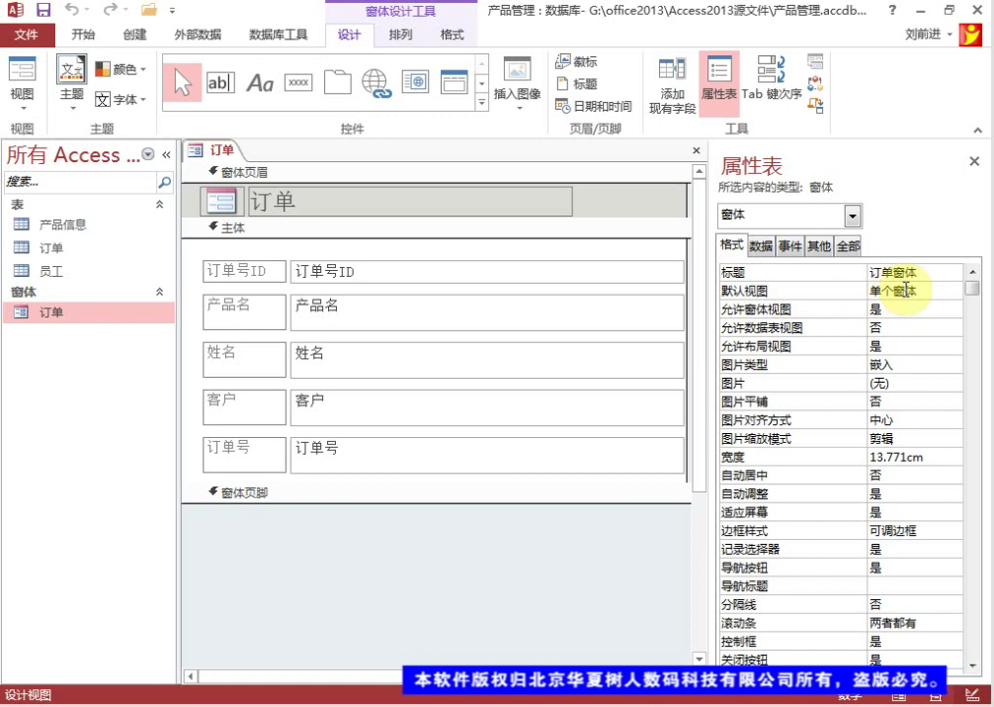
Step: Check the single-form layout in Form View and close the pop-up form
right_click(219, 150)
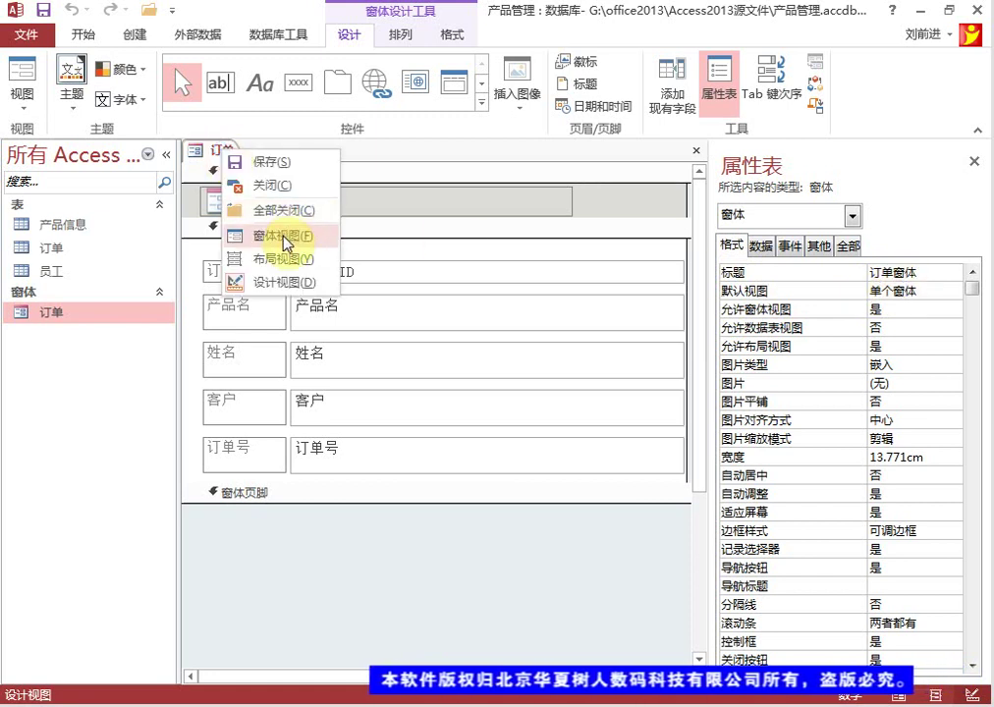
left_click(284, 237)
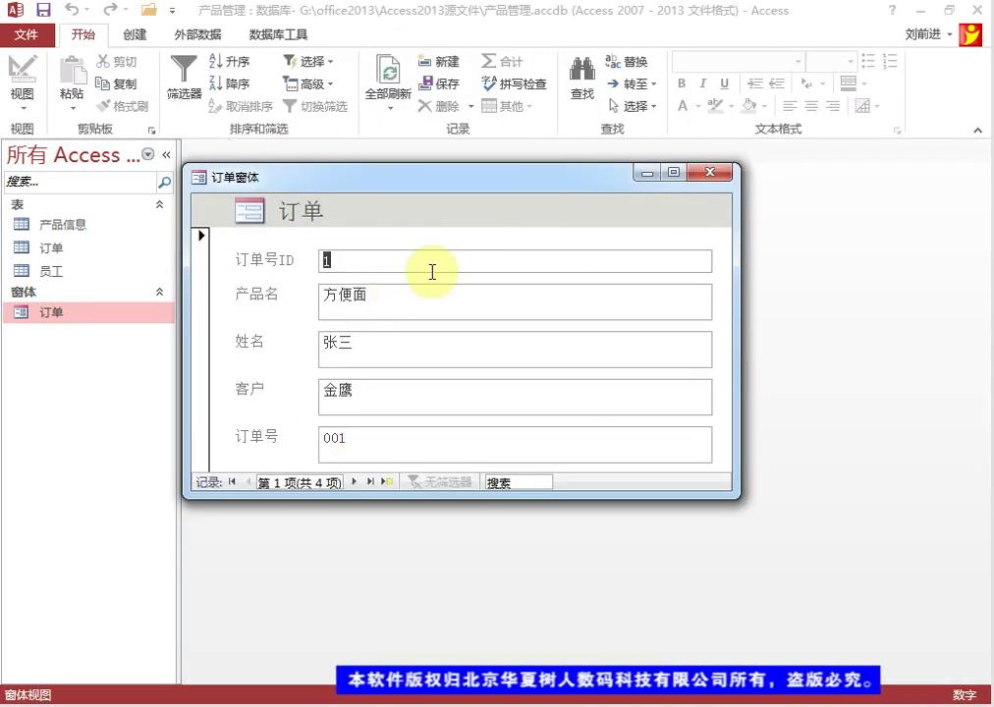
left_click(703, 183)
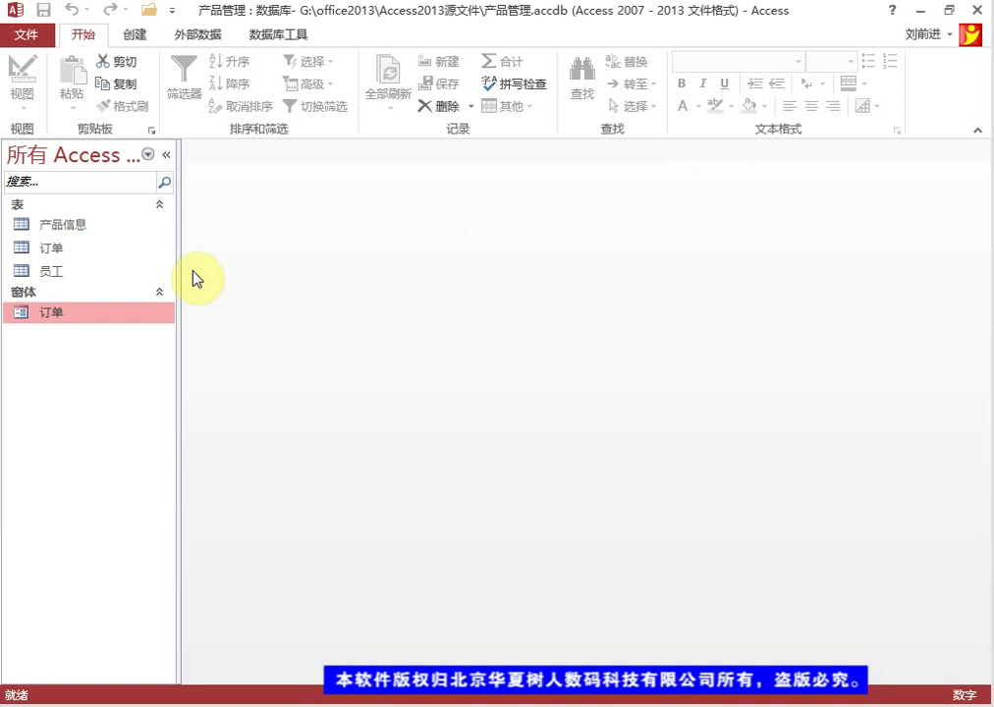
Step: Open the 订单 form in Design View and set its default view (默认视图) to 连续窗体
right_click(60, 315)
left_click(148, 373)
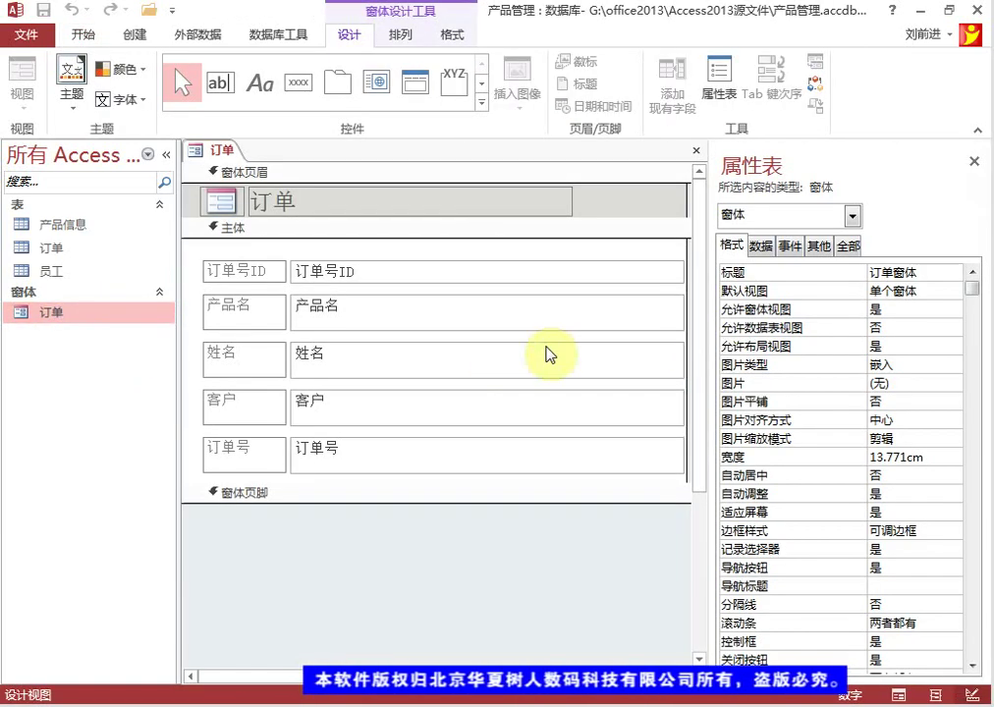
left_click(934, 289)
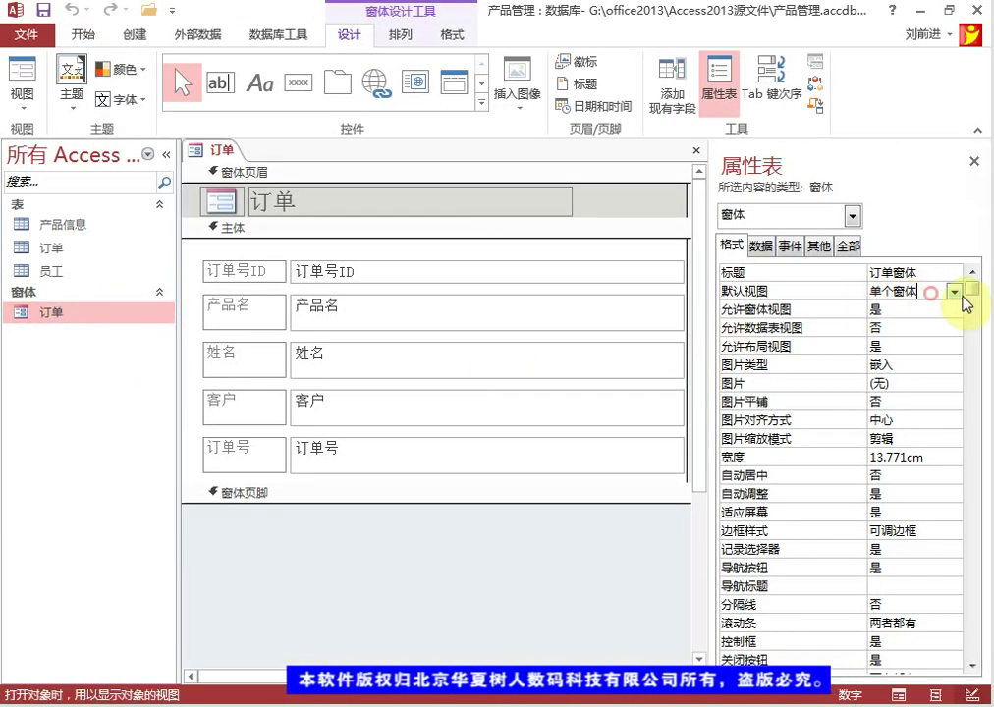
left_click(953, 291)
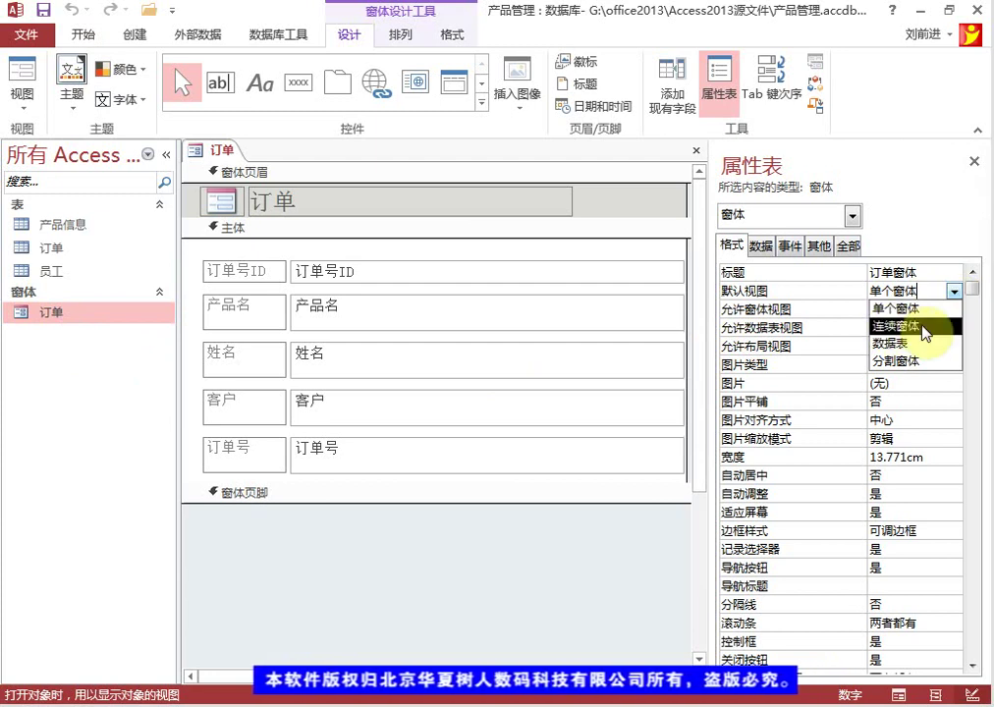
left_click(922, 326)
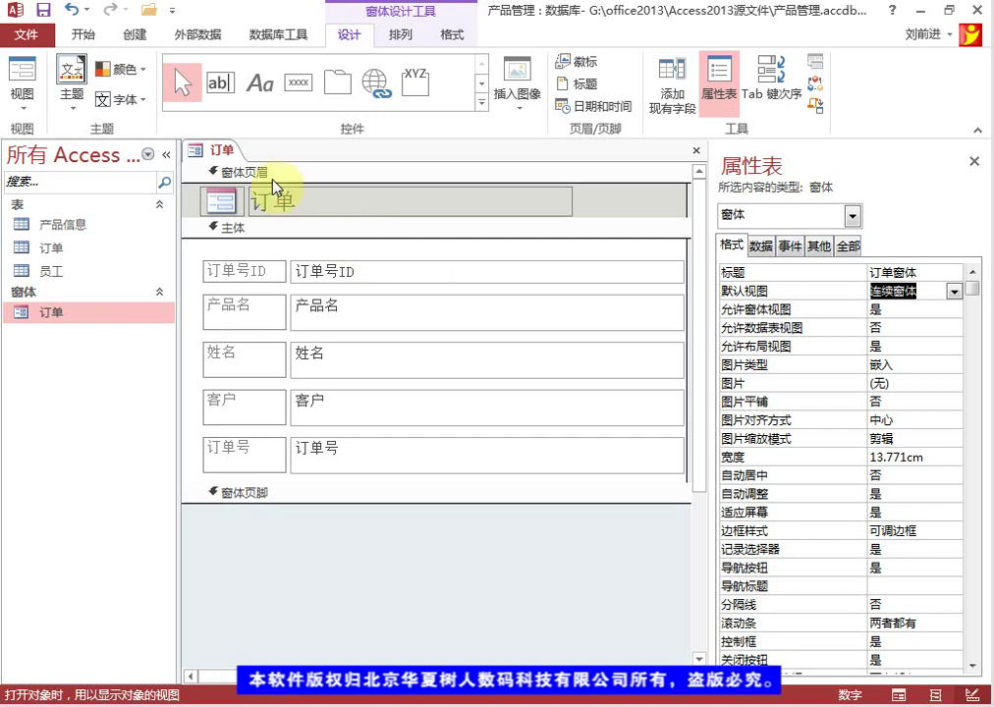
Step: Display the continuous form in Form View and scroll through all its records and back to the first
right_click(227, 151)
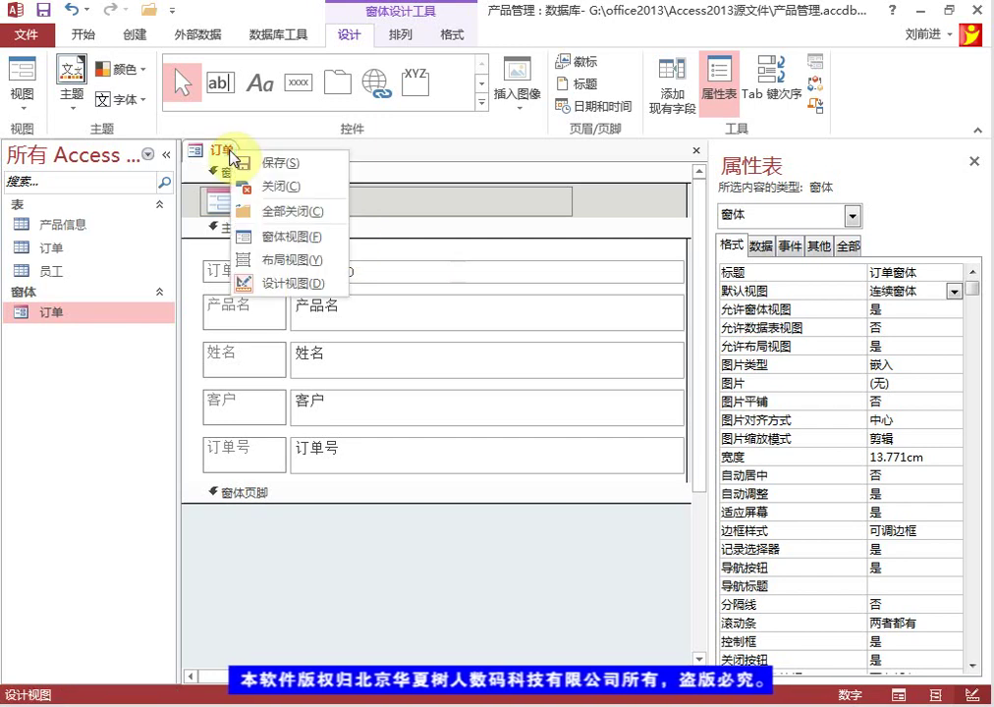
left_click(293, 239)
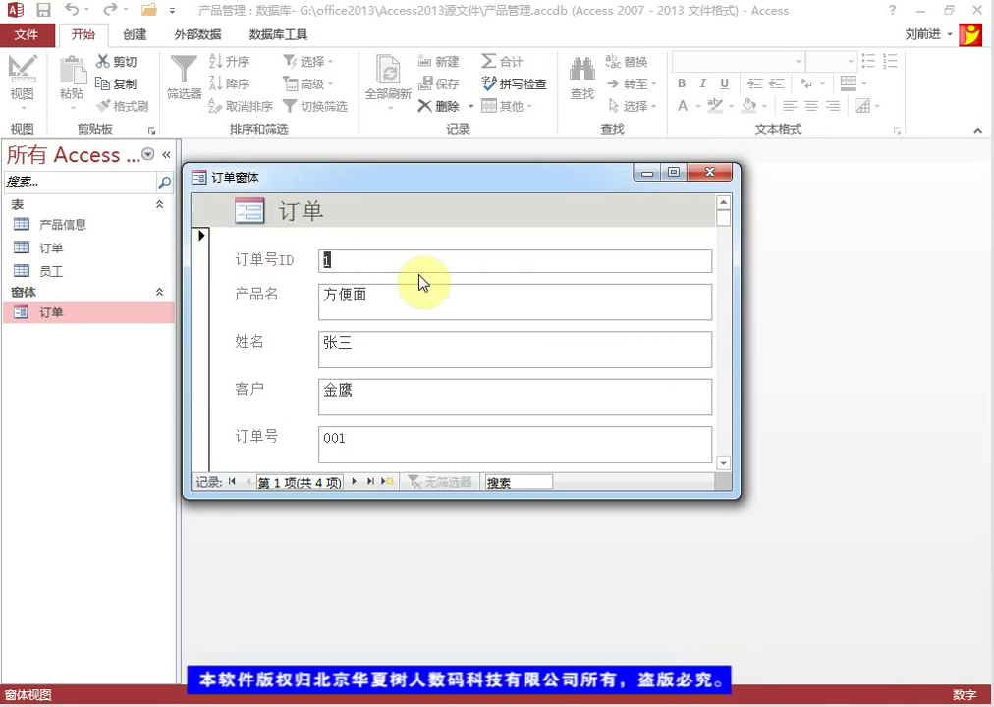
left_click(725, 464)
left_click(725, 463)
left_click(724, 463)
left_click(724, 463)
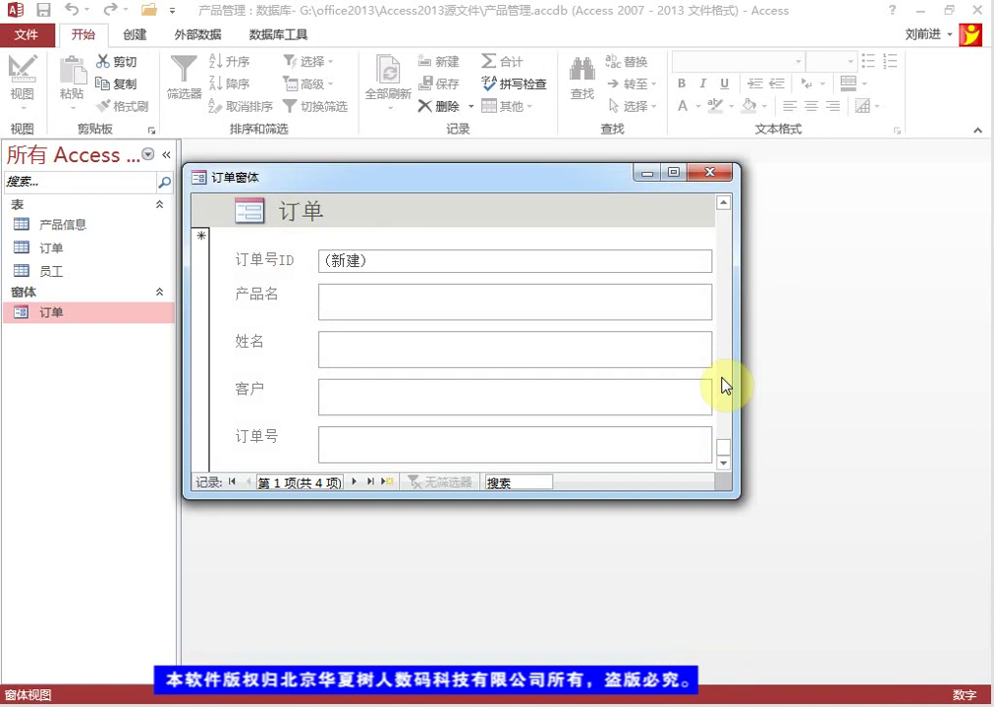
left_click(725, 202)
left_click(724, 203)
left_click(725, 203)
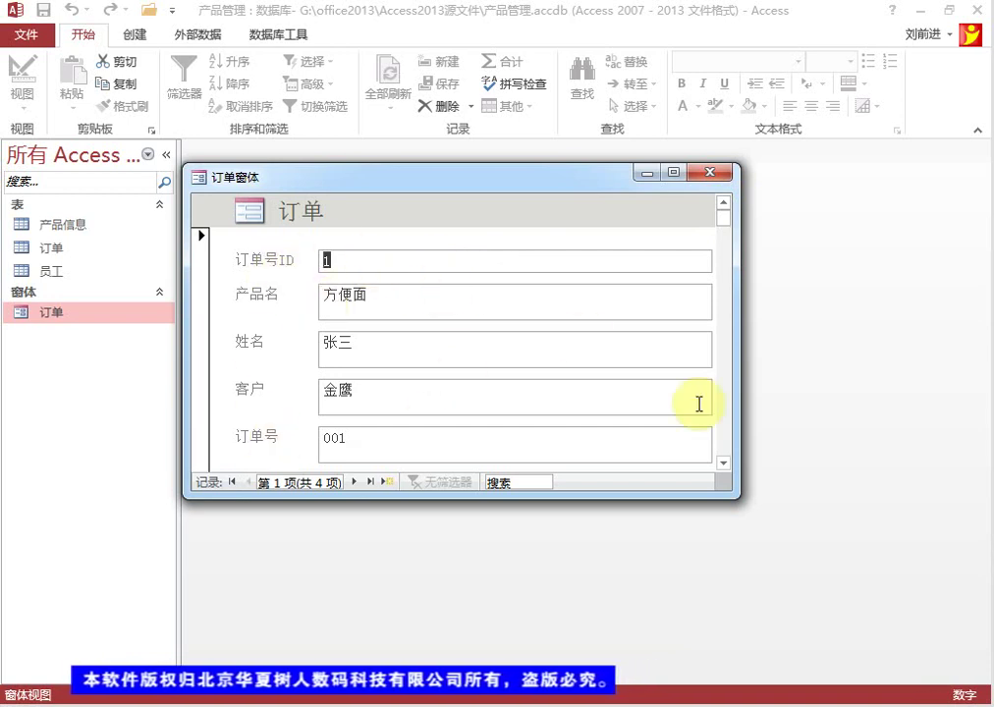
Step: Scroll down to the blank new record again and close the form, saving its design changes
left_click(727, 459)
left_click(727, 460)
left_click(726, 459)
left_click(727, 460)
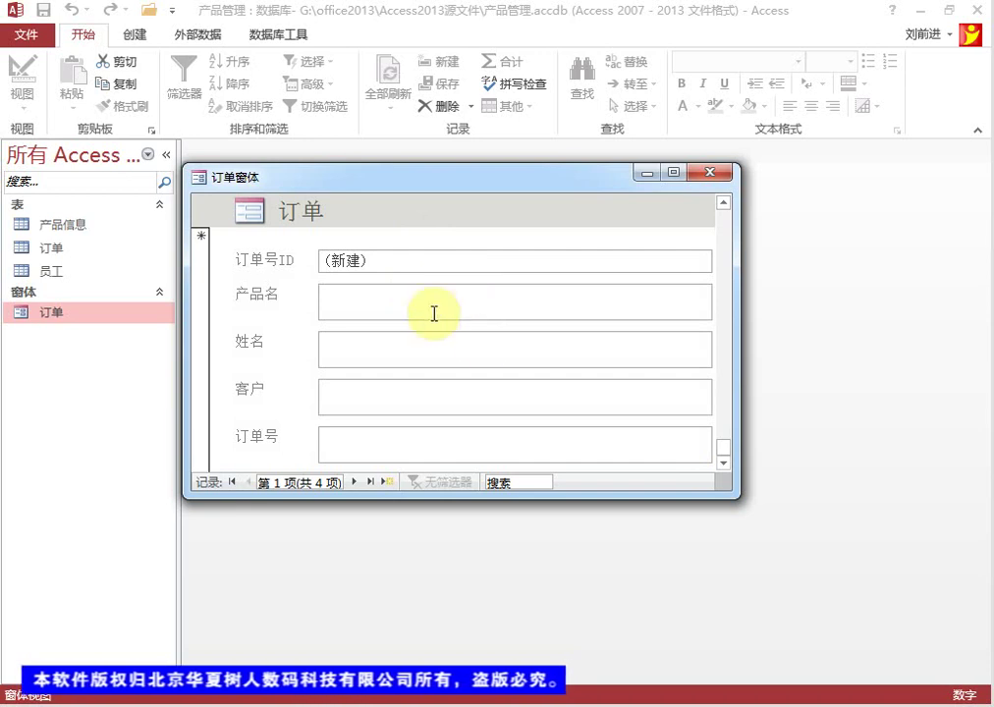
left_click(714, 180)
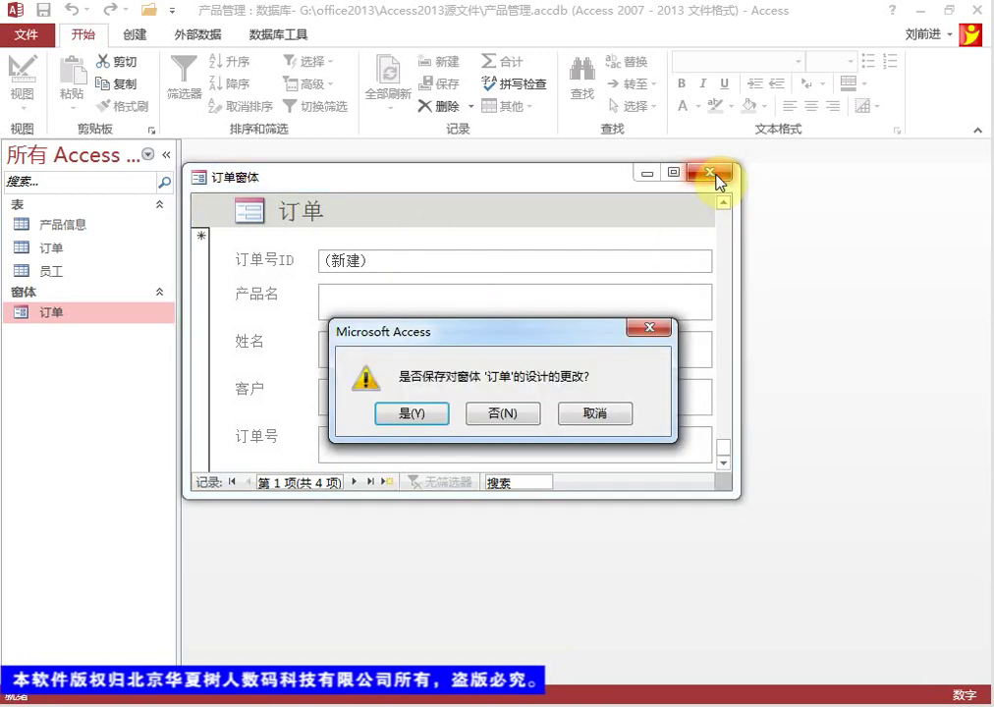
left_click(413, 418)
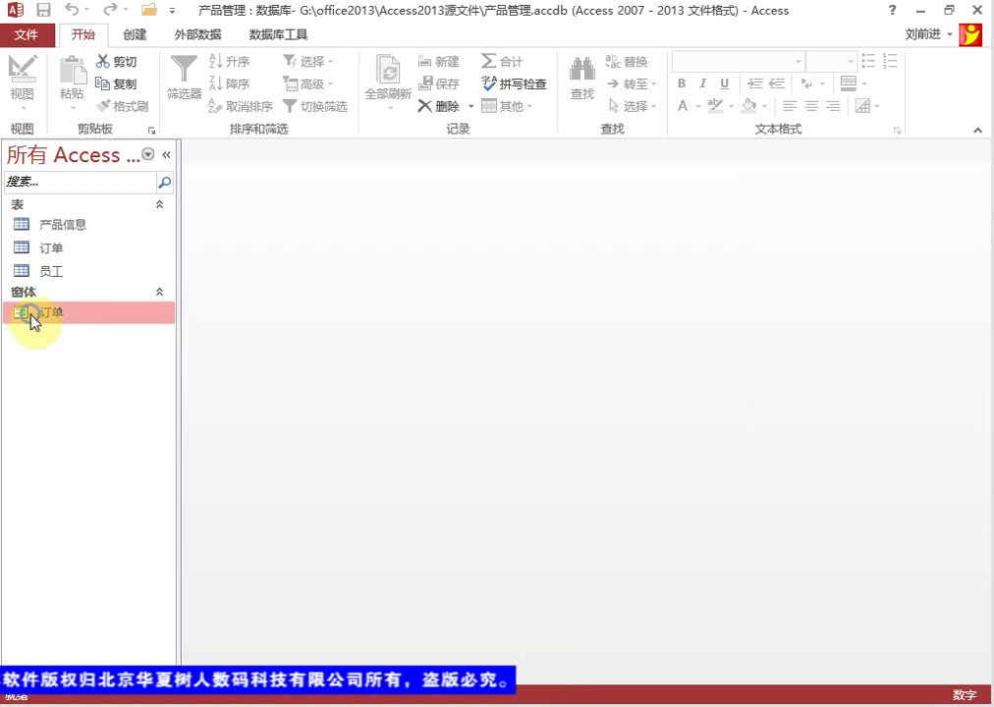
Step: Open the 订单 form in Design View and set its default view (默认视图) to 数据表
right_click(30, 317)
left_click(114, 374)
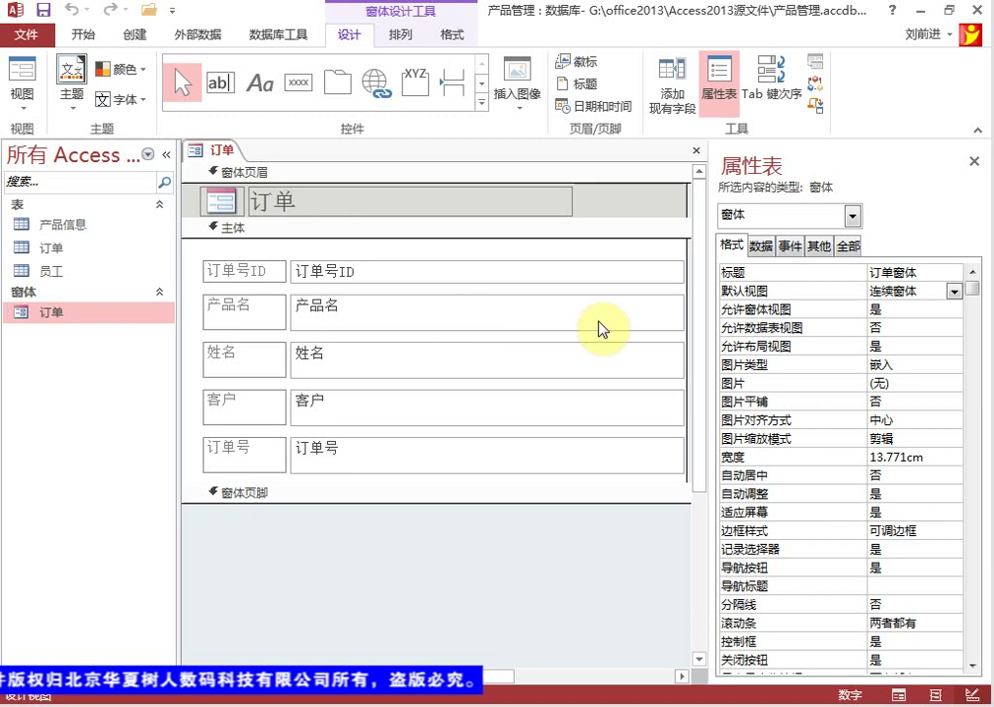
left_click(953, 292)
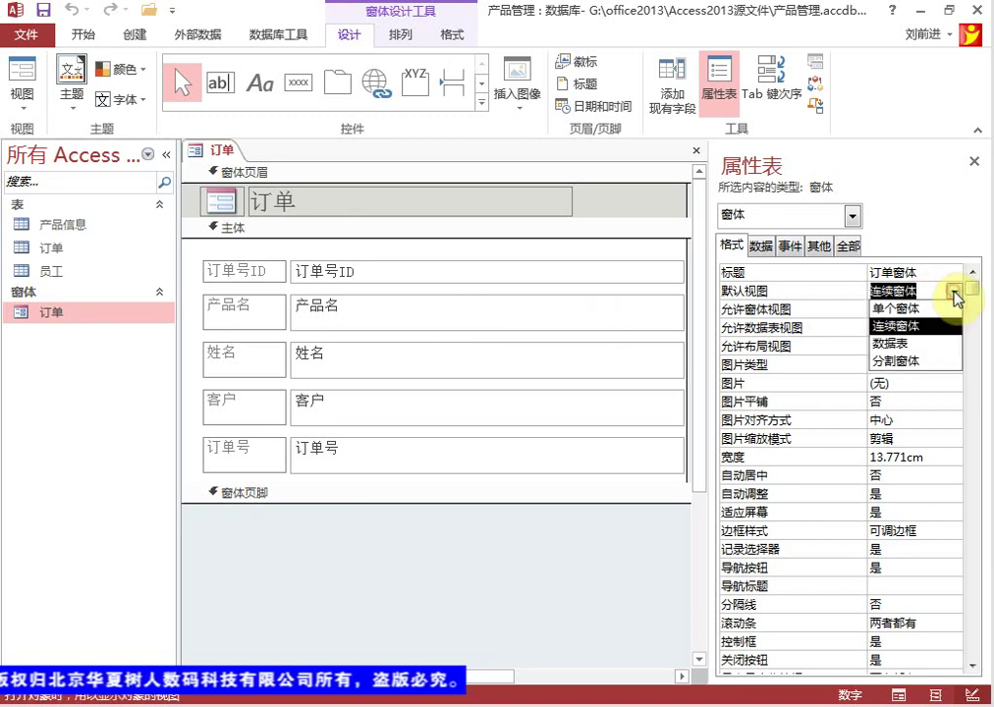
left_click(918, 344)
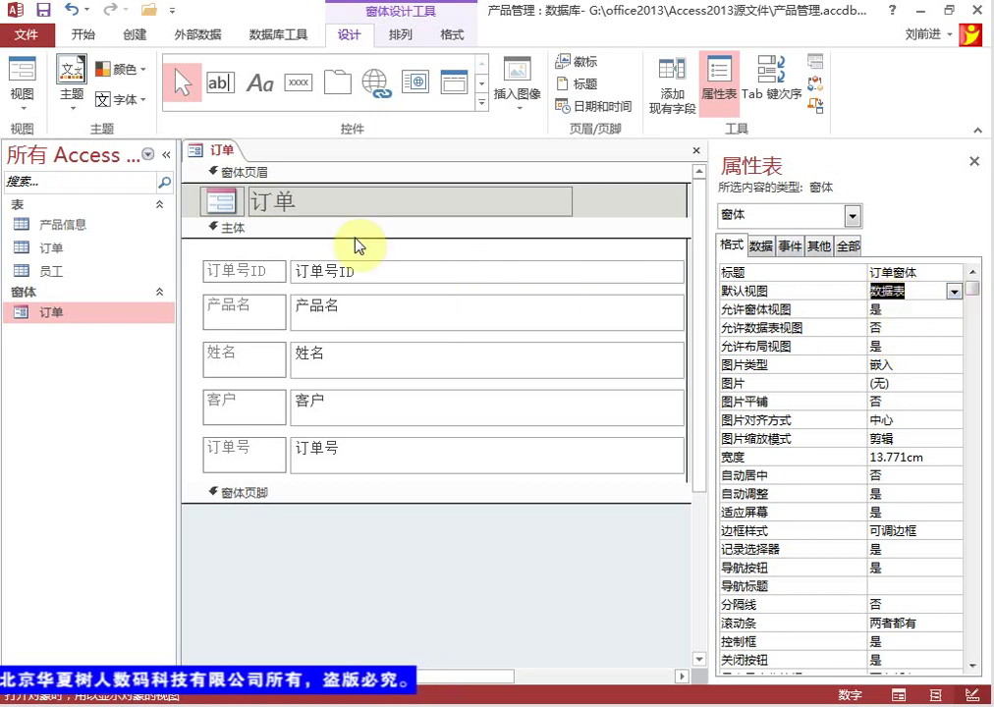
Step: Save the form with its new default view and check it in Form View, closing it again
right_click(219, 150)
left_click(267, 167)
right_click(221, 150)
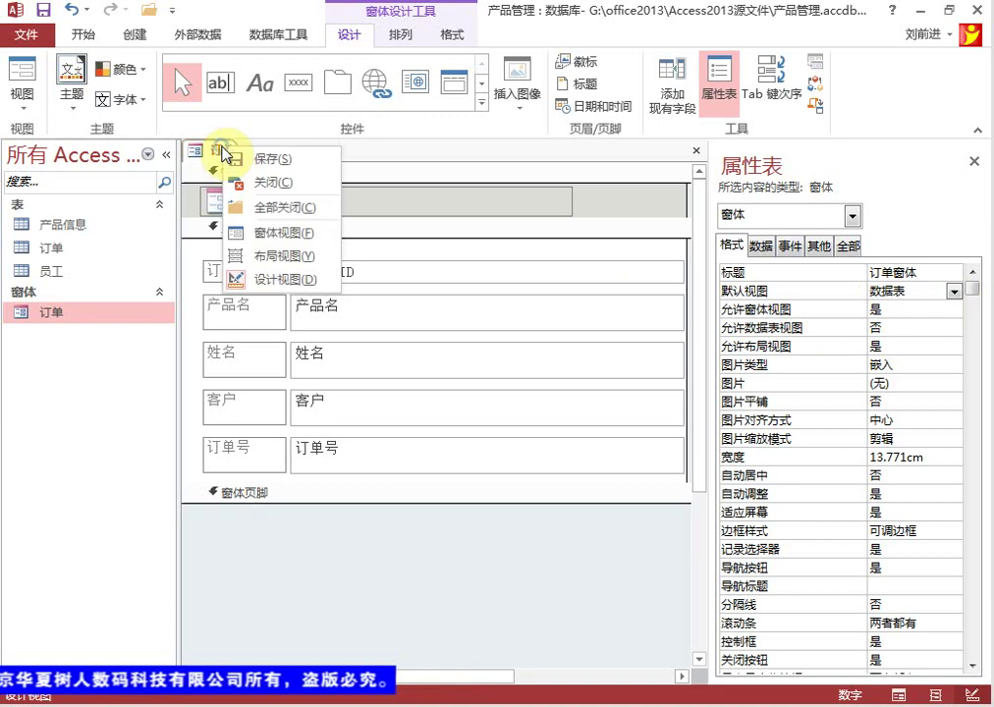
left_click(285, 240)
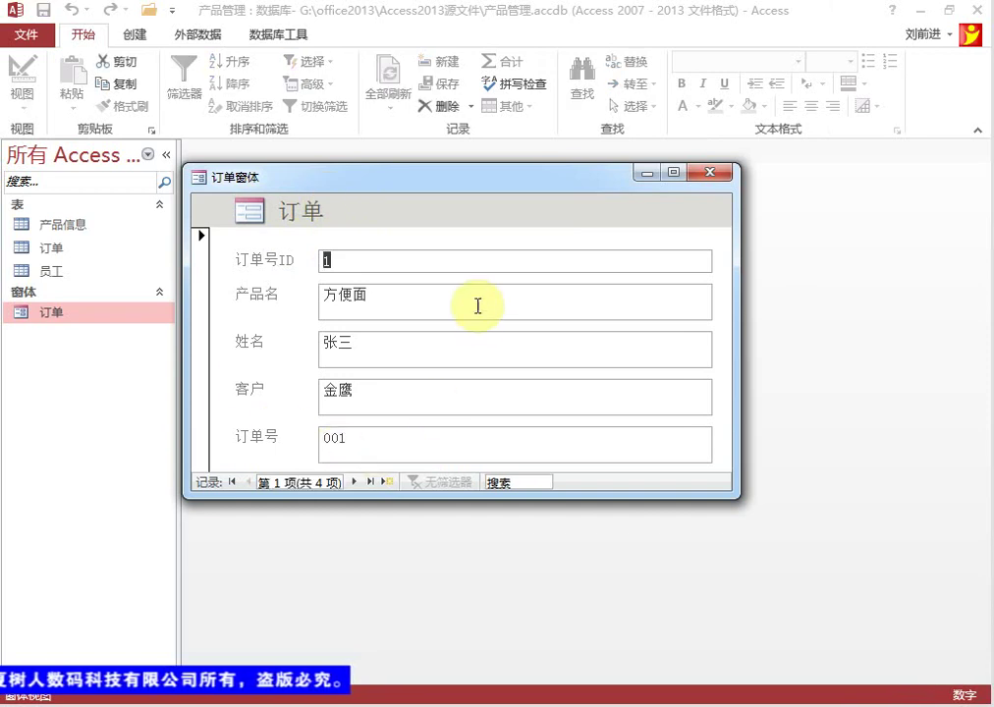
left_click(711, 174)
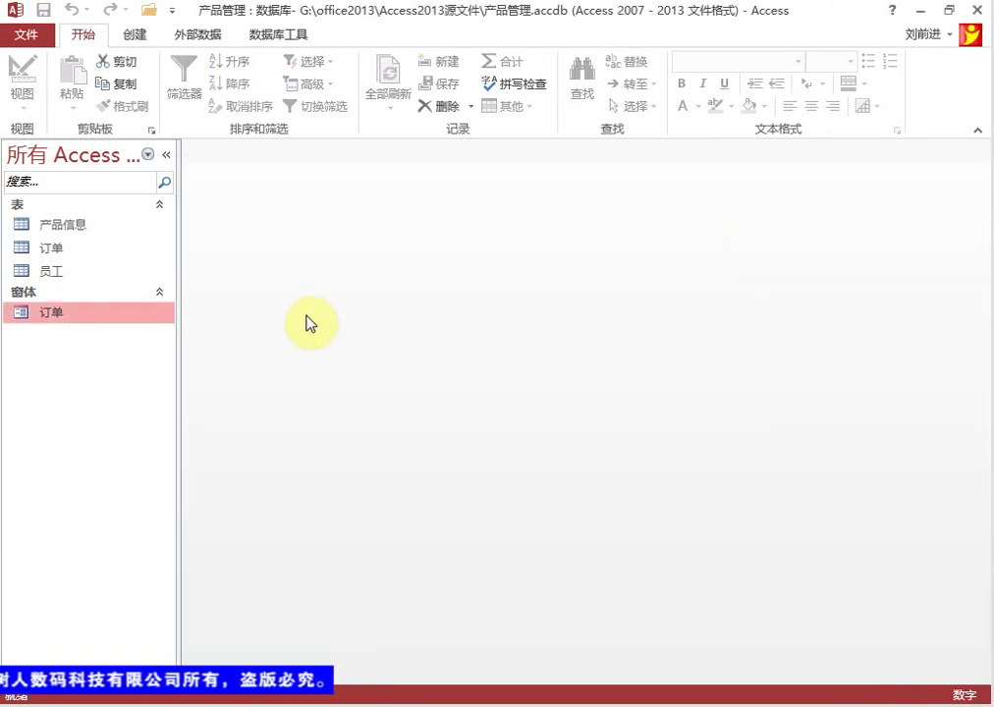
Step: Reopen the 订单 form in Design View and set its allow datasheet view property (允许数据表视图) to 是
right_click(54, 313)
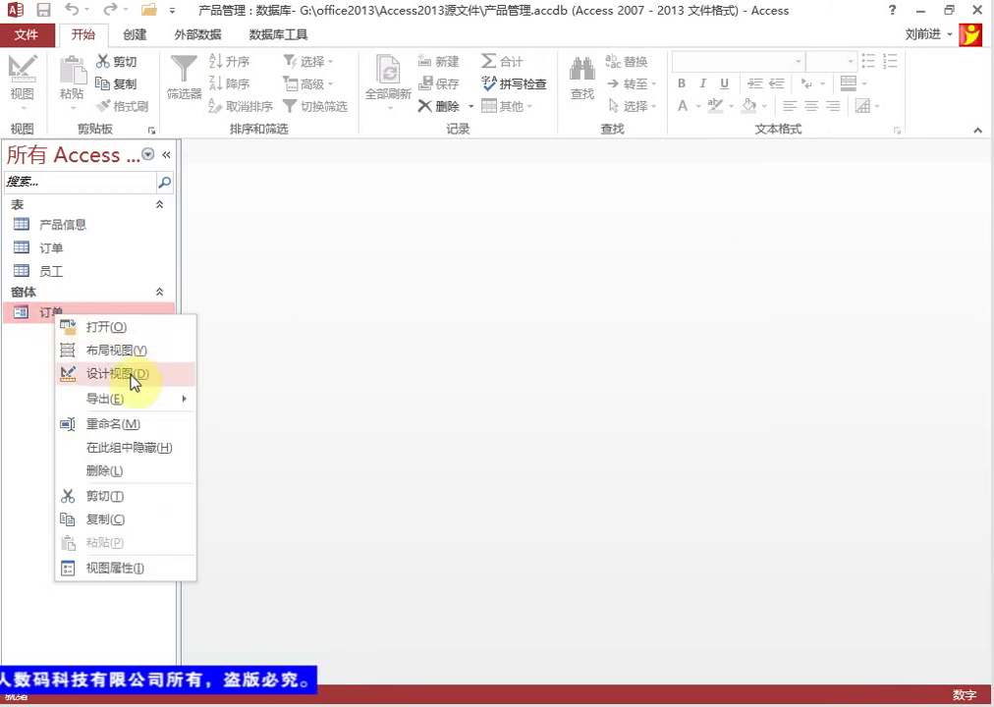
left_click(127, 373)
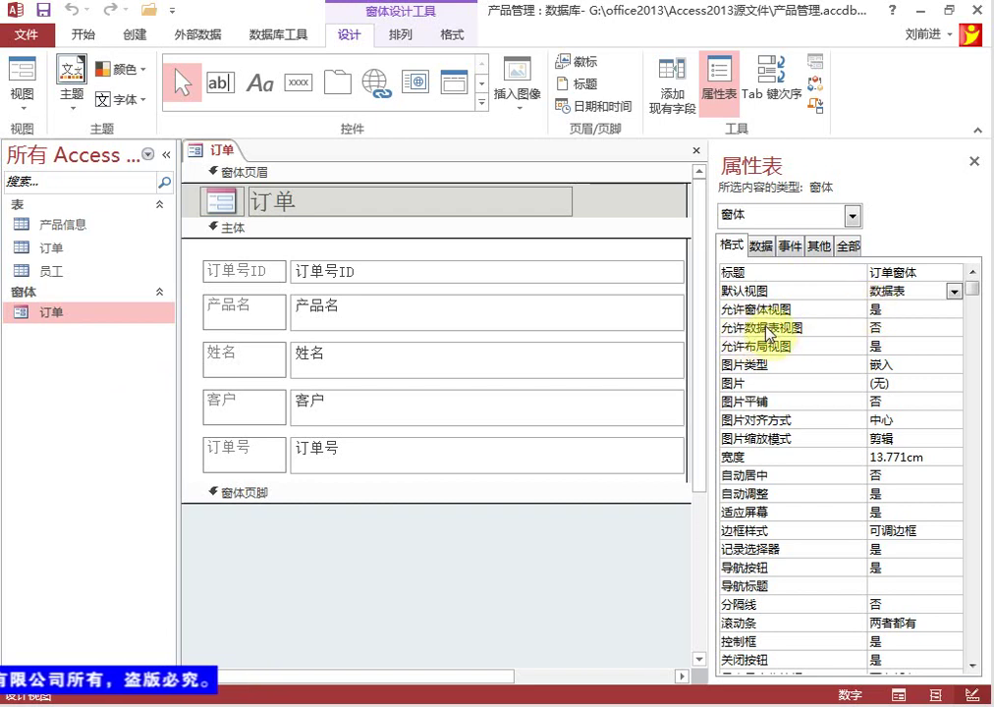
double_click(901, 329)
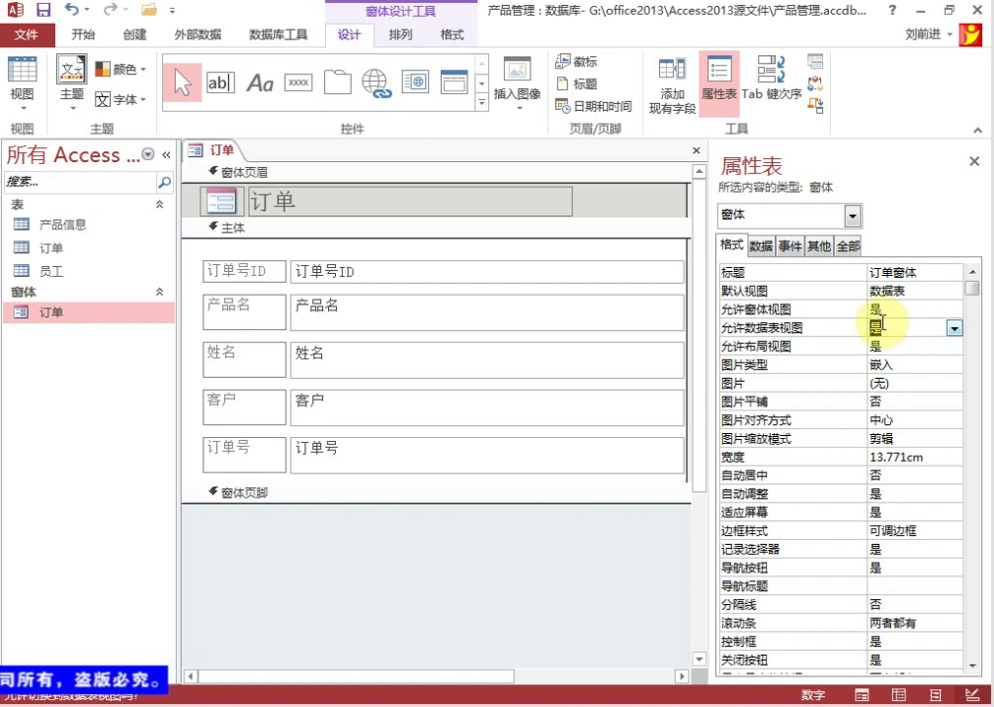
Step: Save the form with its changed view permission and check it in Datasheet View (数据表视图), closing it again
right_click(224, 149)
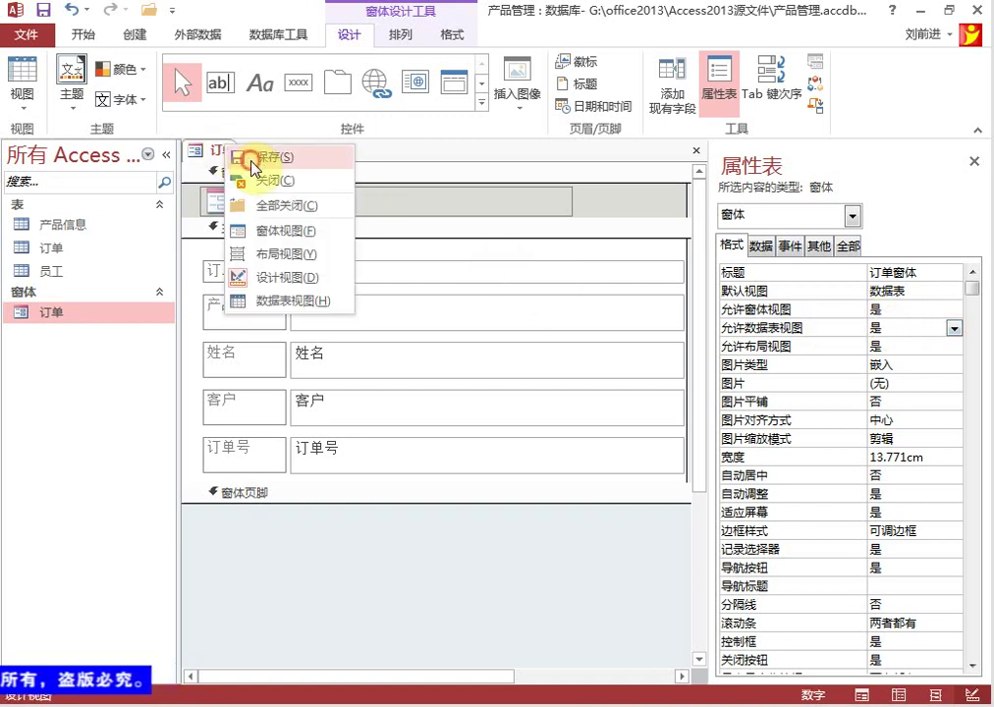
left_click(253, 162)
right_click(217, 148)
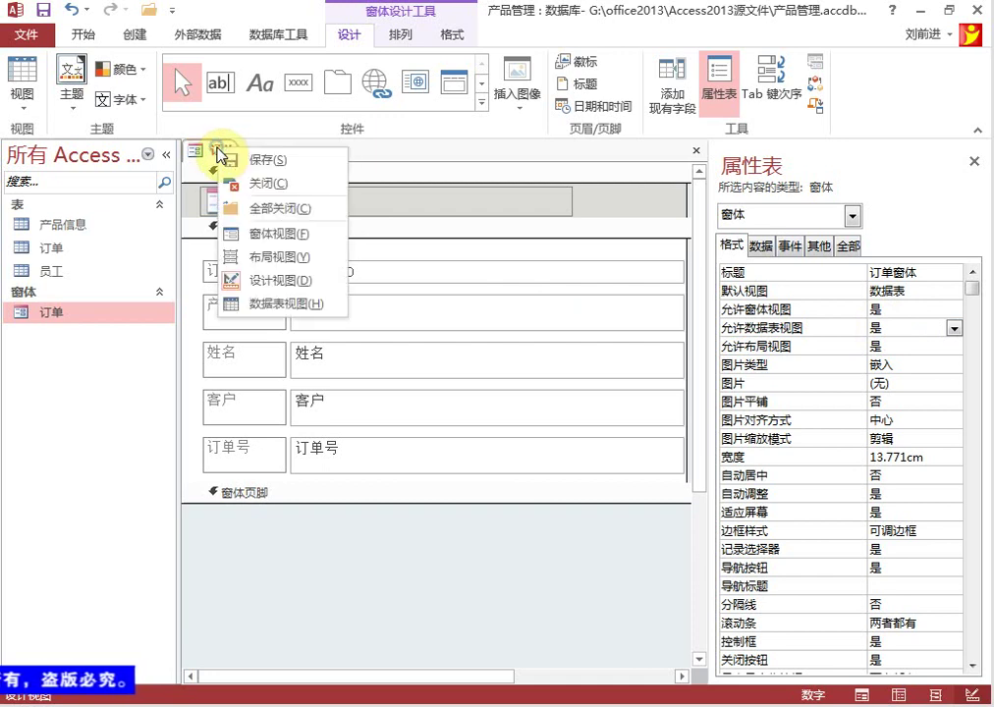
left_click(298, 307)
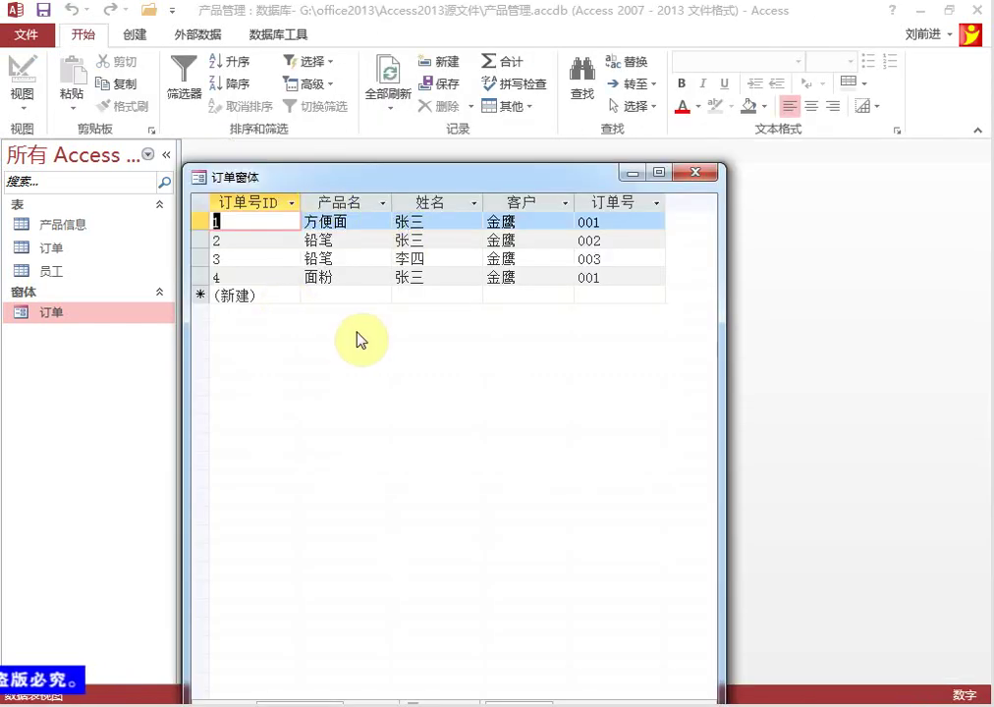
left_click_drag(468, 180, 484, 140)
left_click(730, 131)
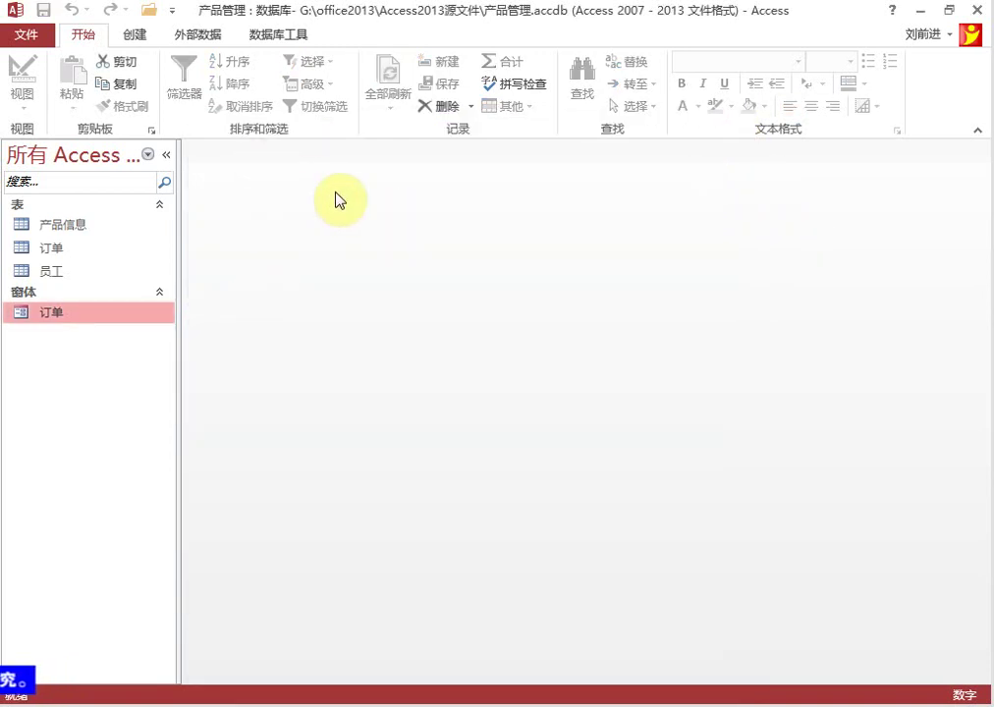
Step: Open the 订单 form directly from the object list to check its default view, and close it
double_click(61, 323)
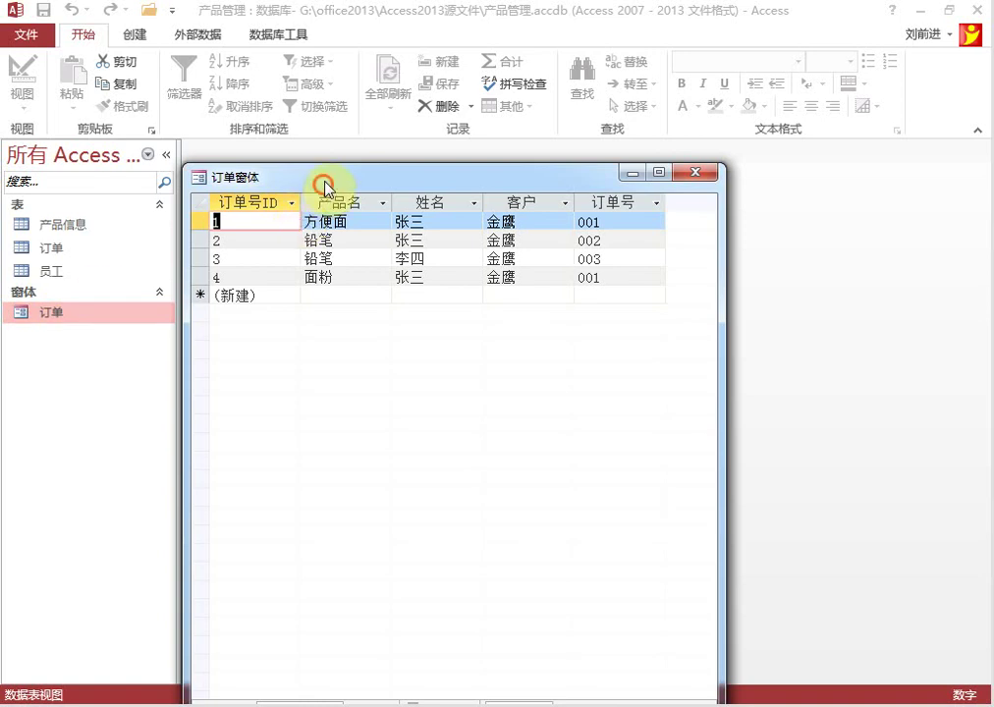
left_click_drag(324, 182, 327, 140)
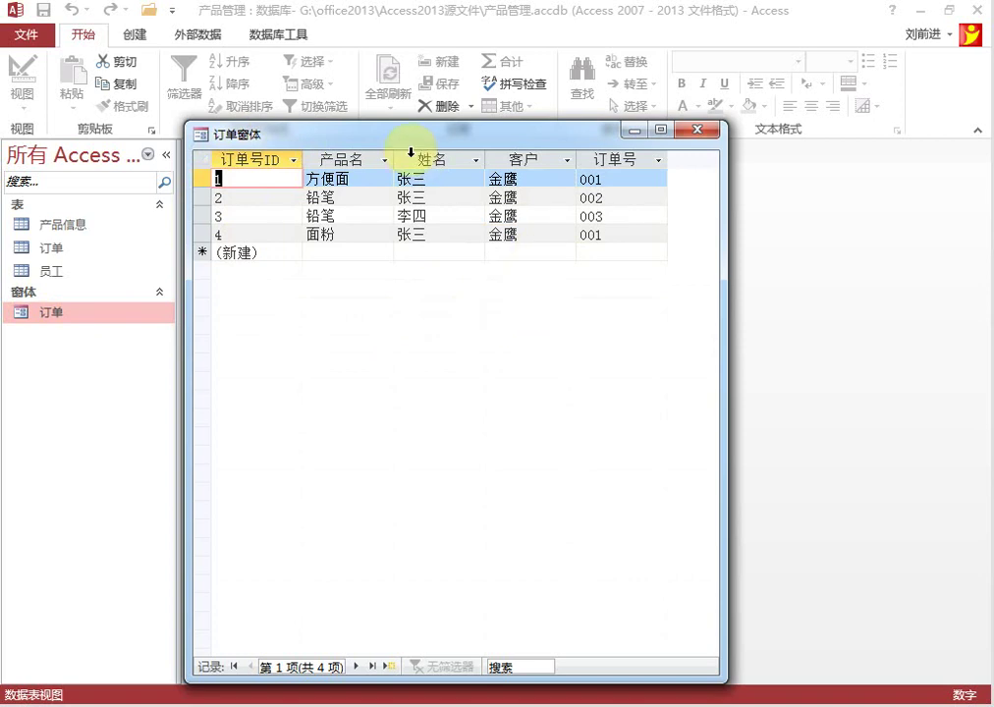
left_click(695, 134)
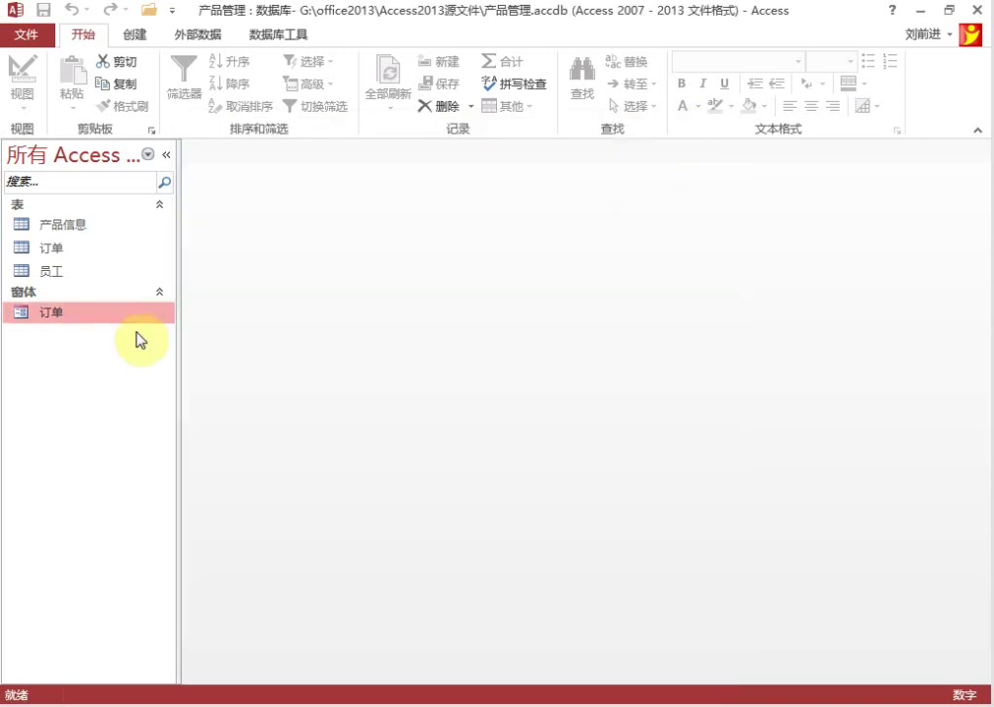
Step: Open the 订单 form in Design View and set its default view (默认视图) to 分割窗体
right_click(64, 315)
left_click(142, 373)
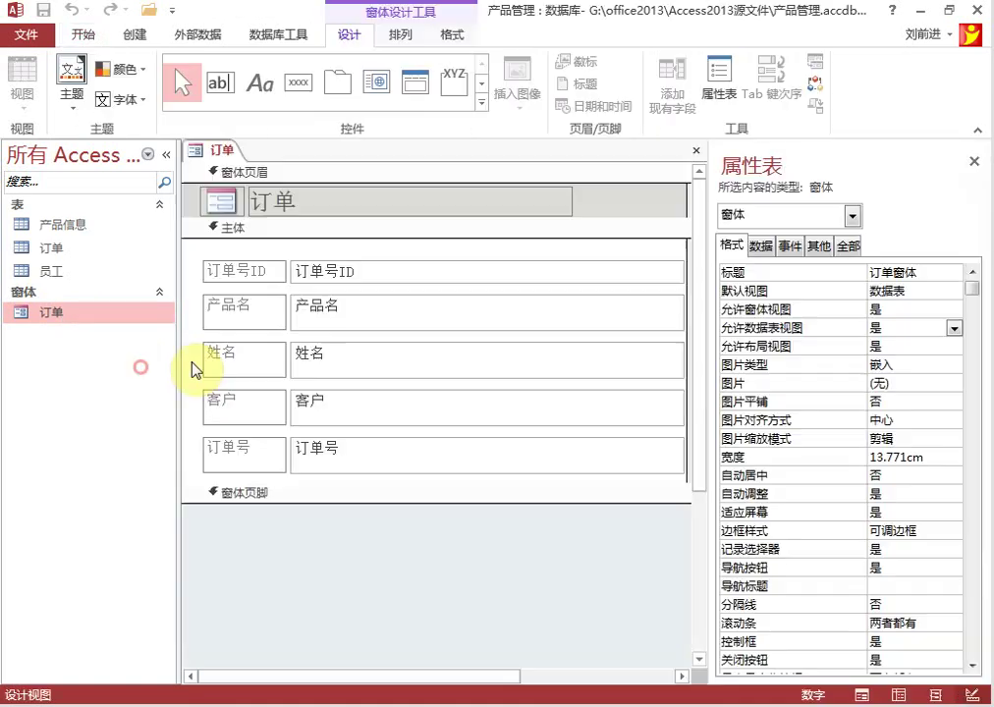
left_click(938, 290)
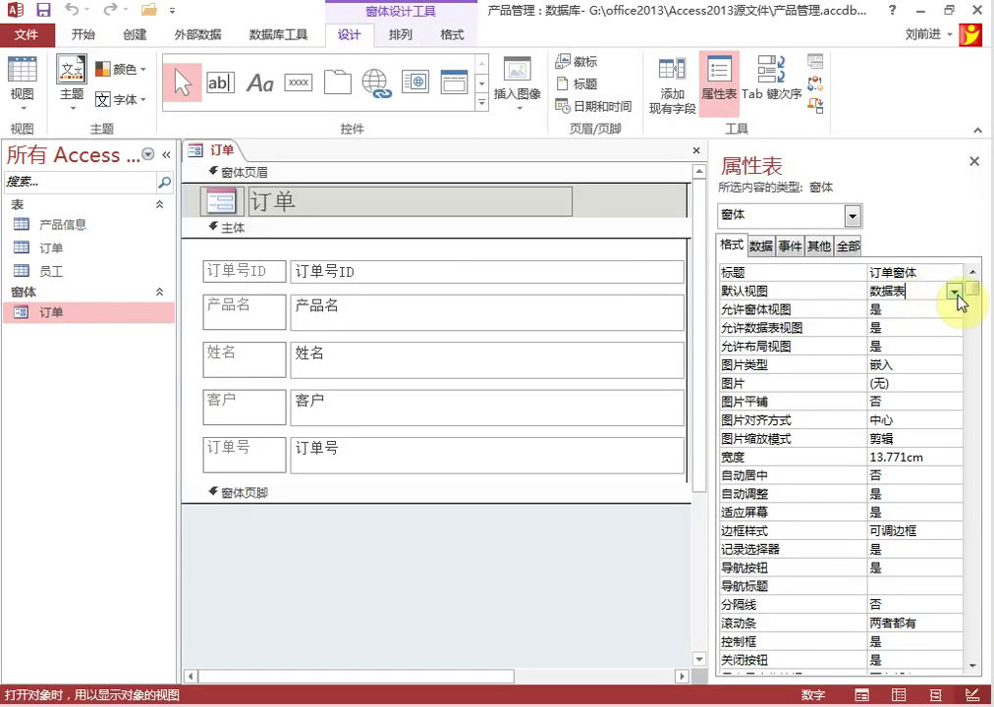
left_click(954, 291)
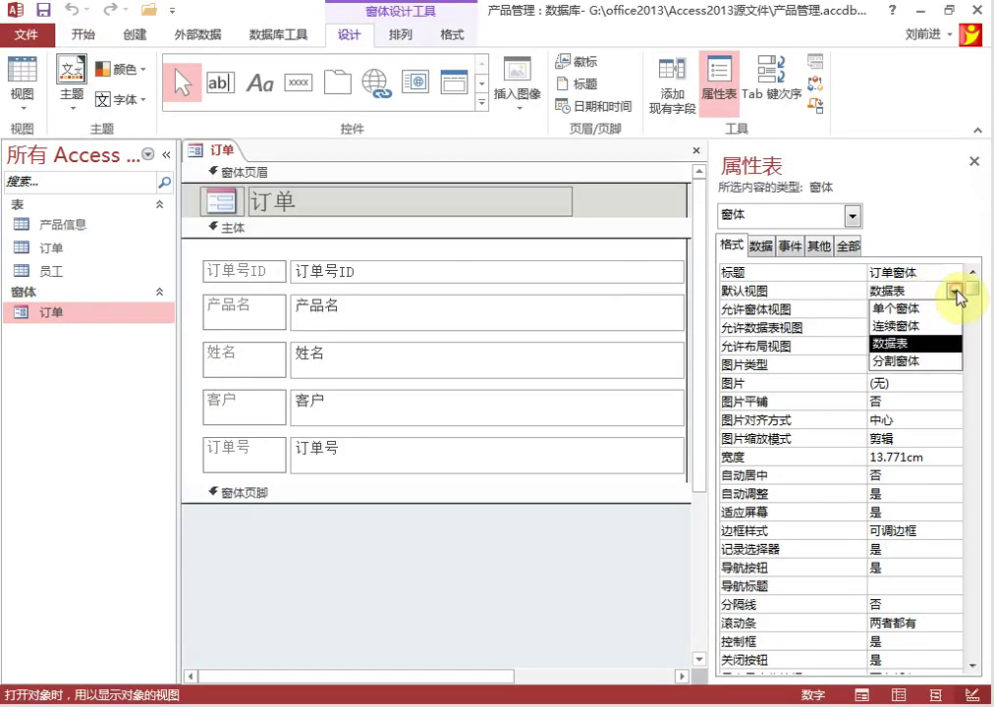
left_click(893, 362)
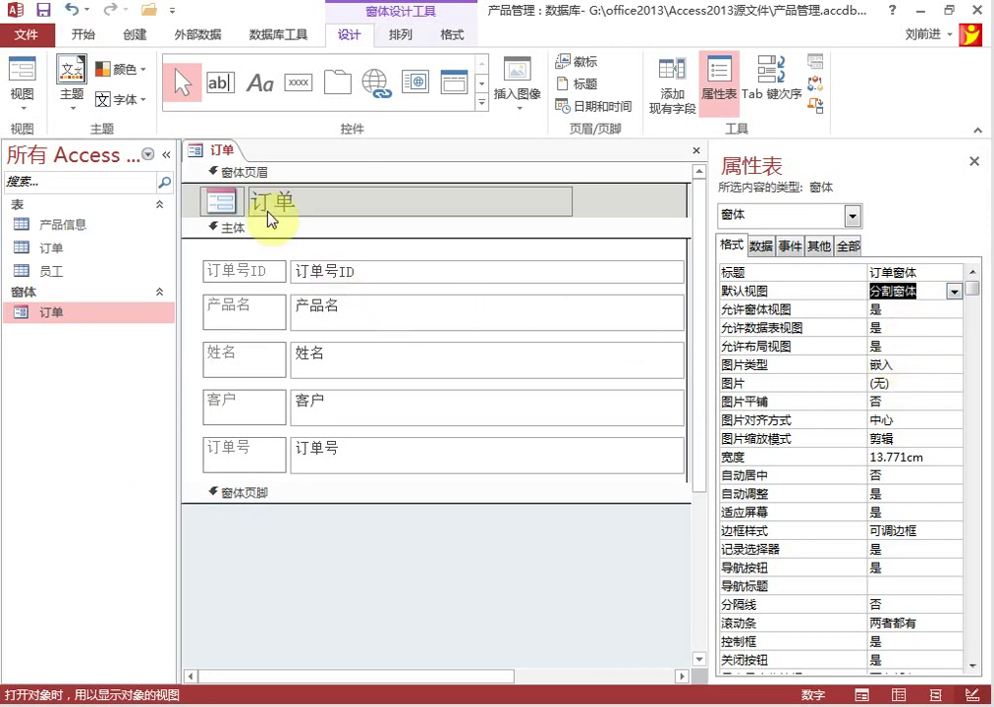
Step: Check the split form layout in Form View and close the form, saving its design changes
right_click(215, 150)
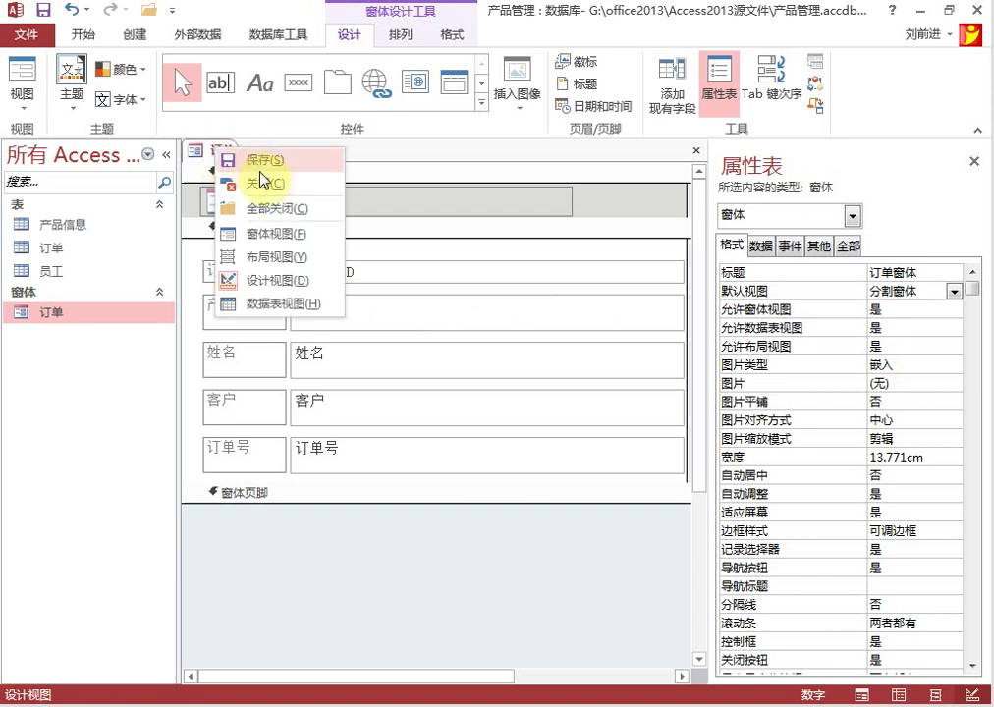
left_click(275, 236)
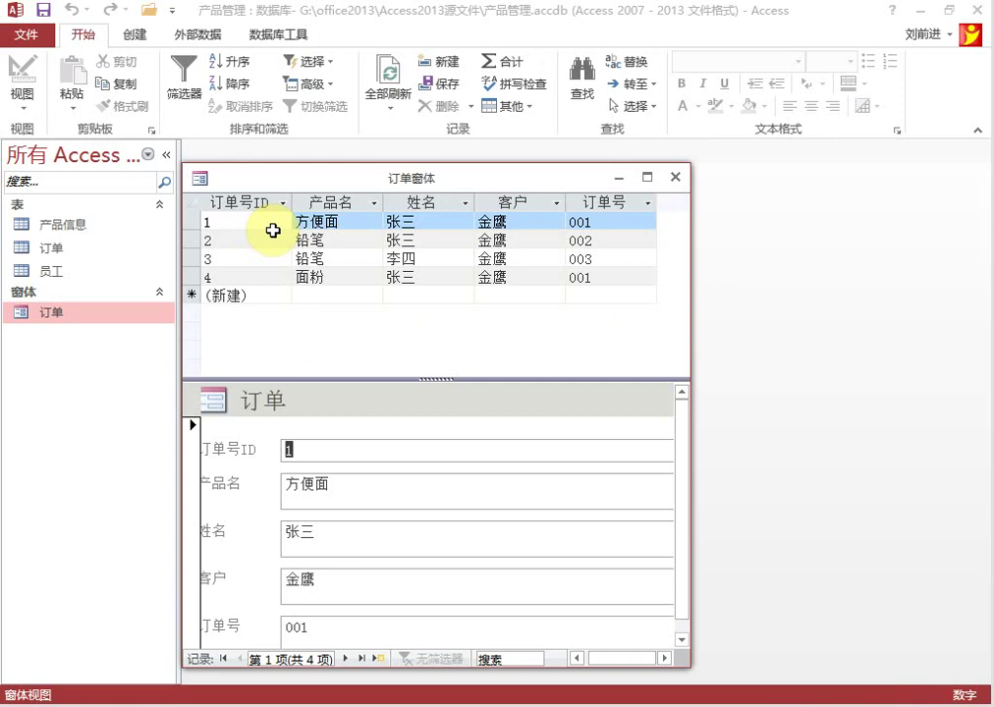
left_click_drag(401, 176, 467, 168)
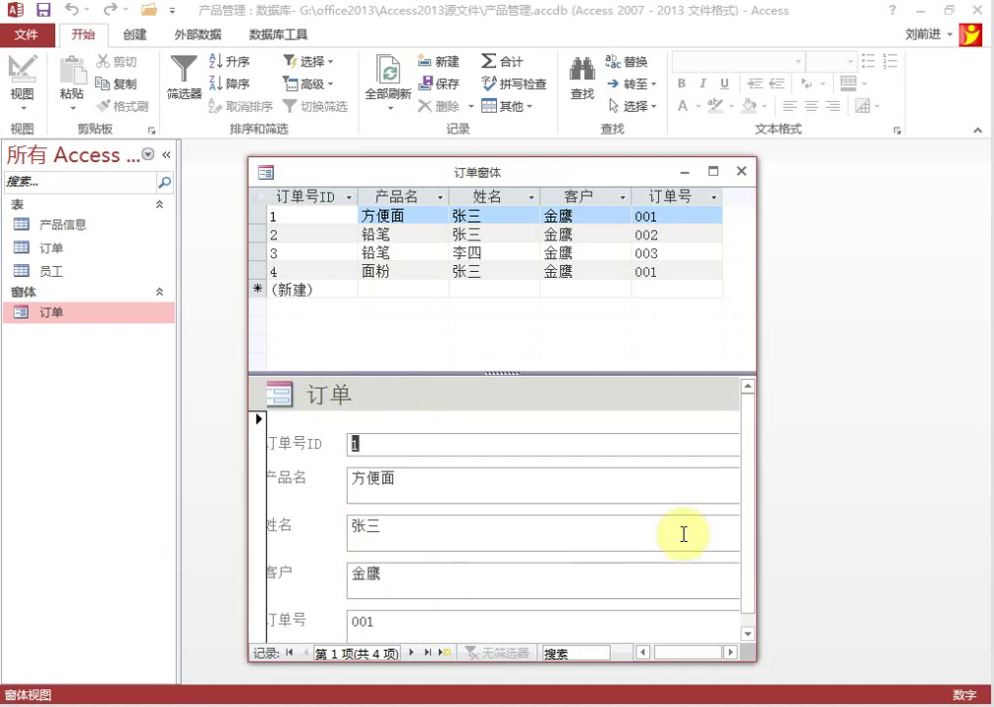
left_click_drag(748, 481, 749, 419)
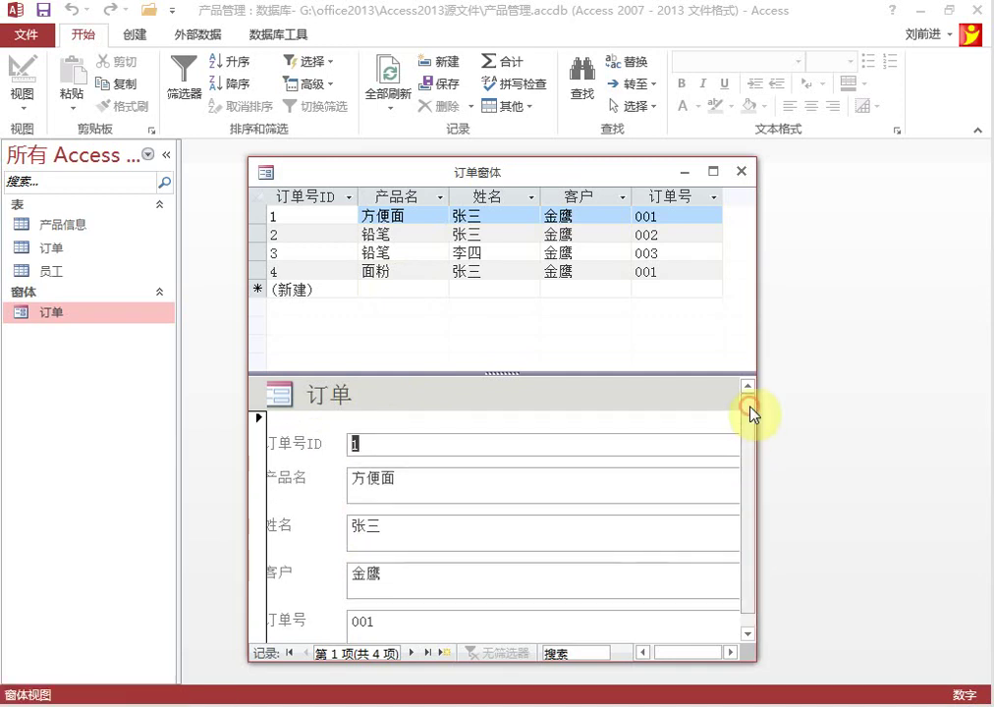
left_click(745, 175)
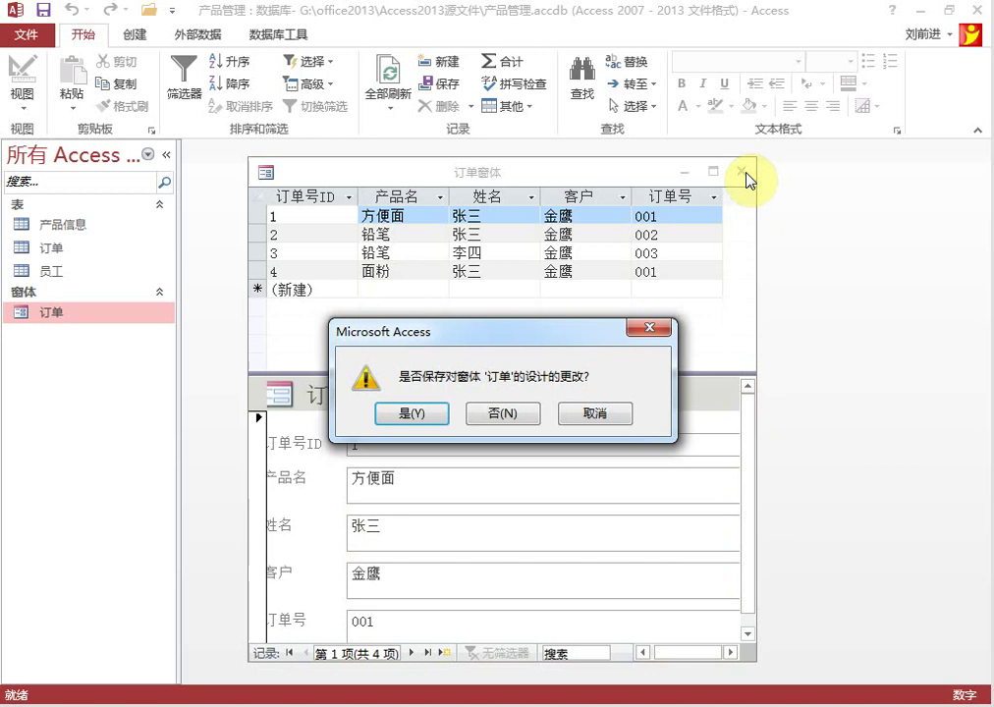
left_click(433, 414)
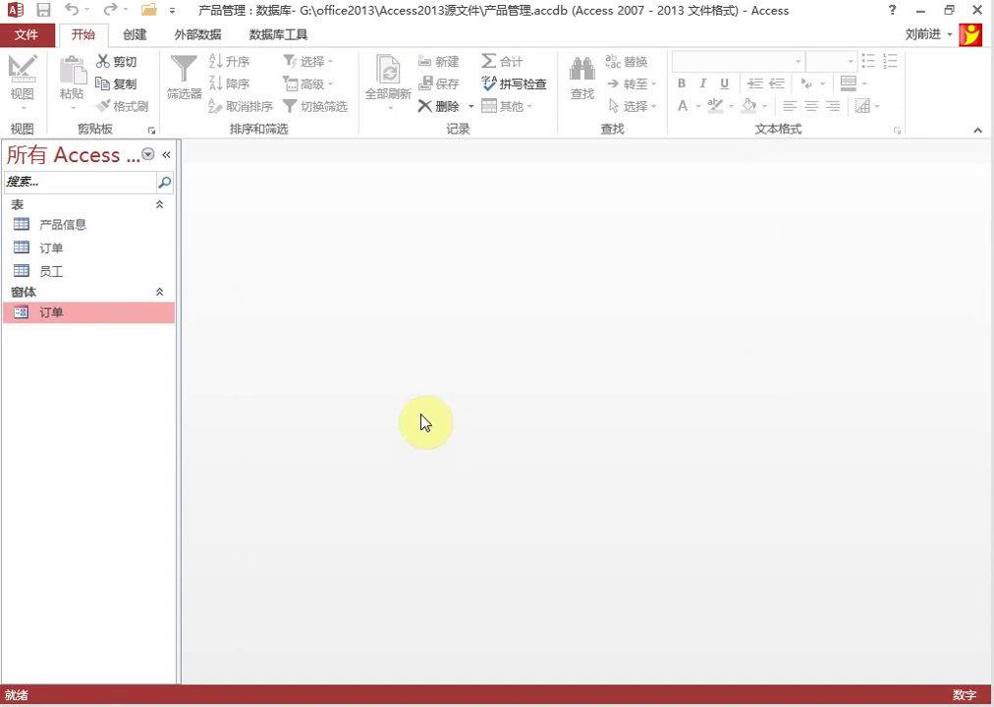
Step: Reopen the 订单 form in Design View and set its split form orientation (分割窗体方向) to 数据表在下
right_click(57, 322)
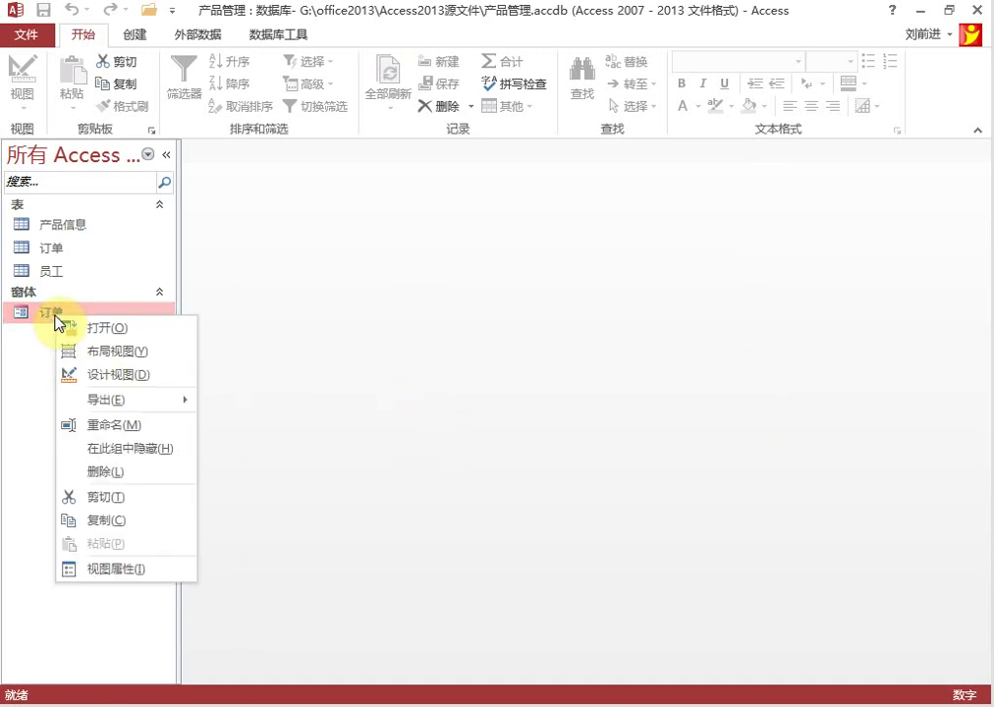
left_click(153, 379)
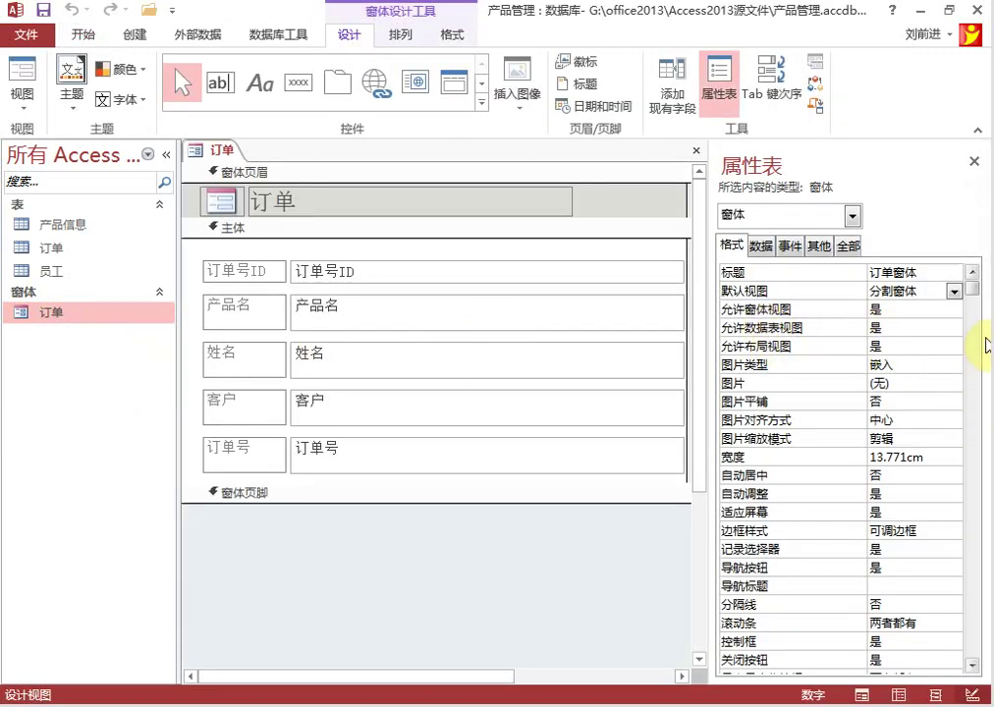
left_click(973, 291)
left_click_drag(969, 316, 969, 654)
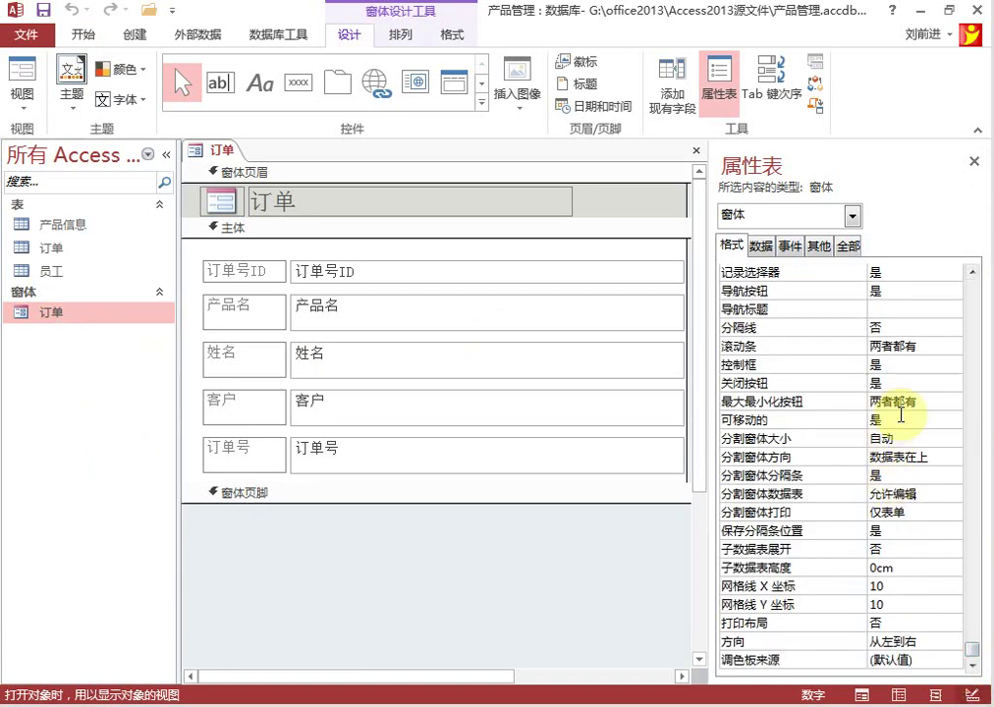
left_click(923, 351)
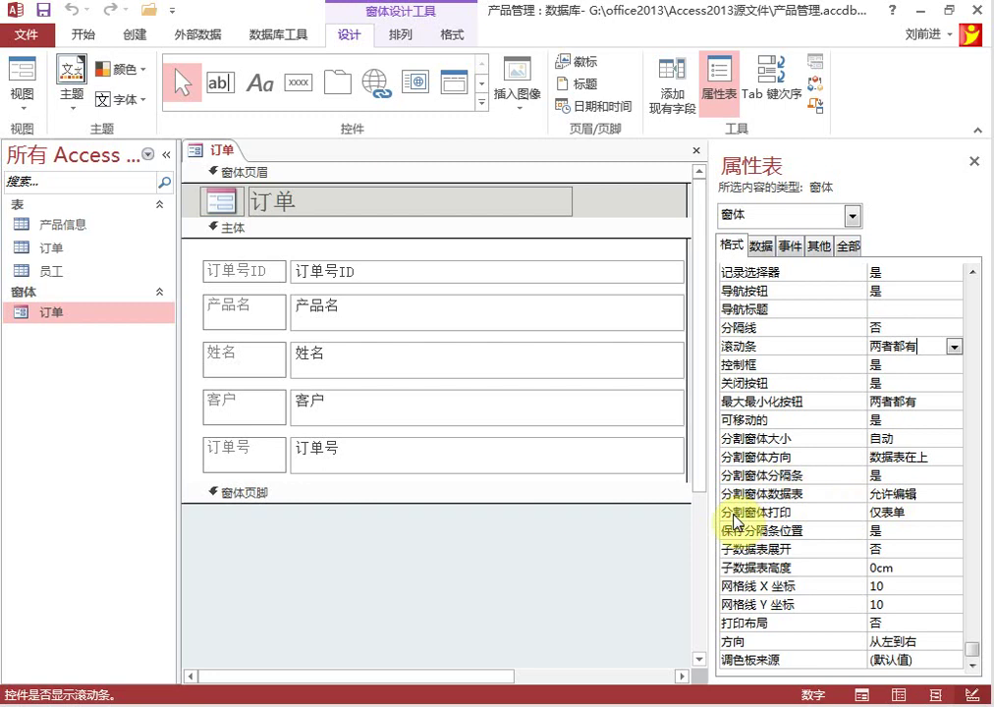
left_click(896, 512)
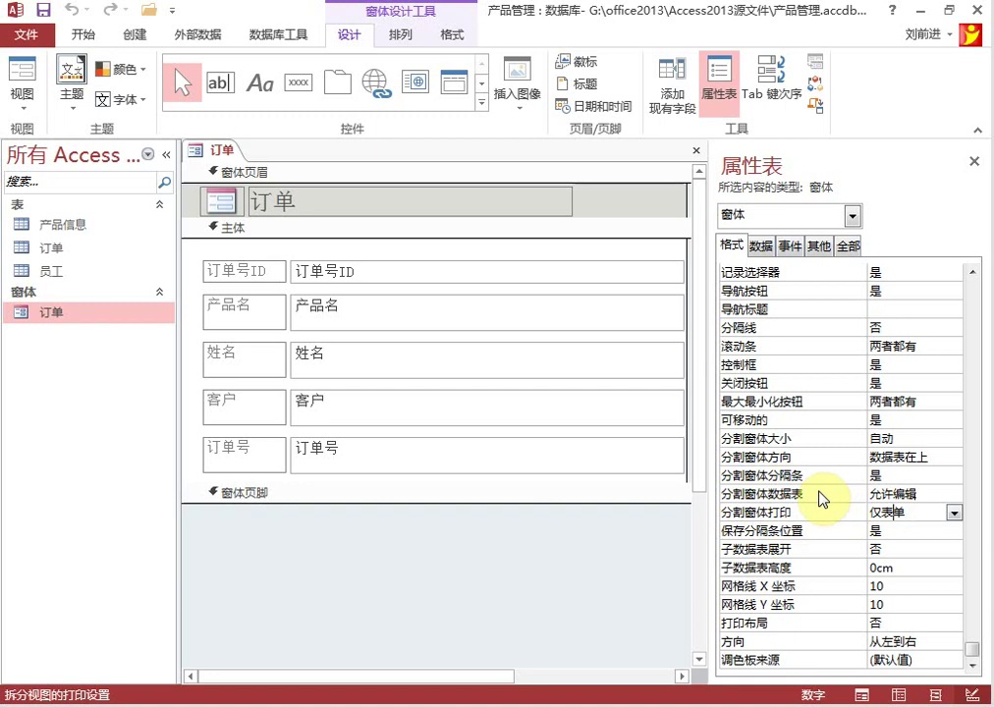
left_click(800, 457)
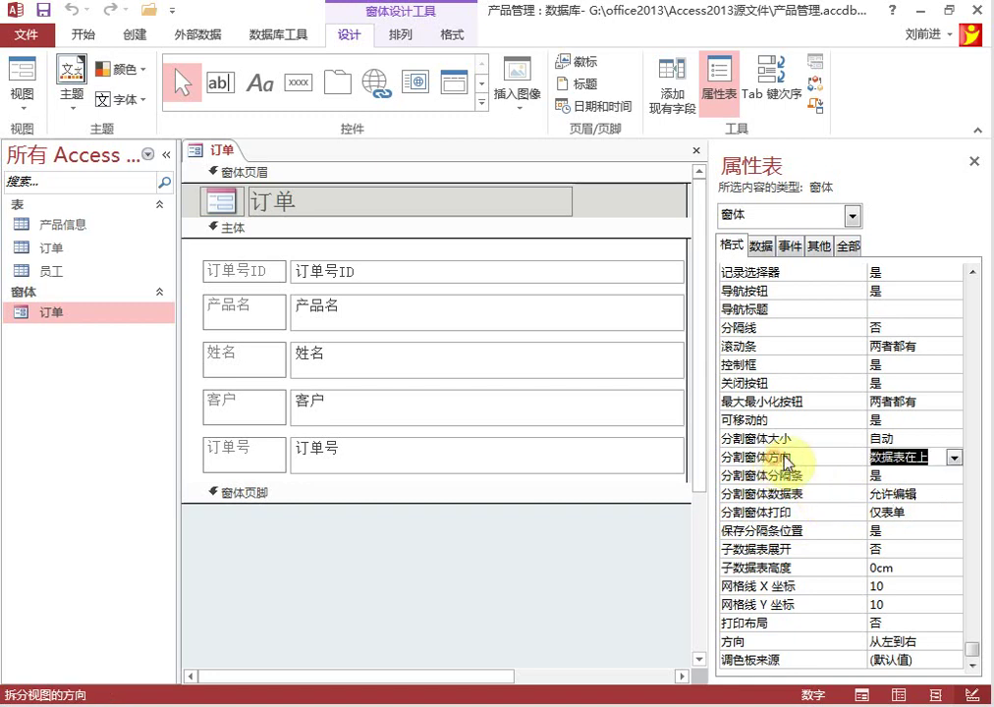
left_click(953, 458)
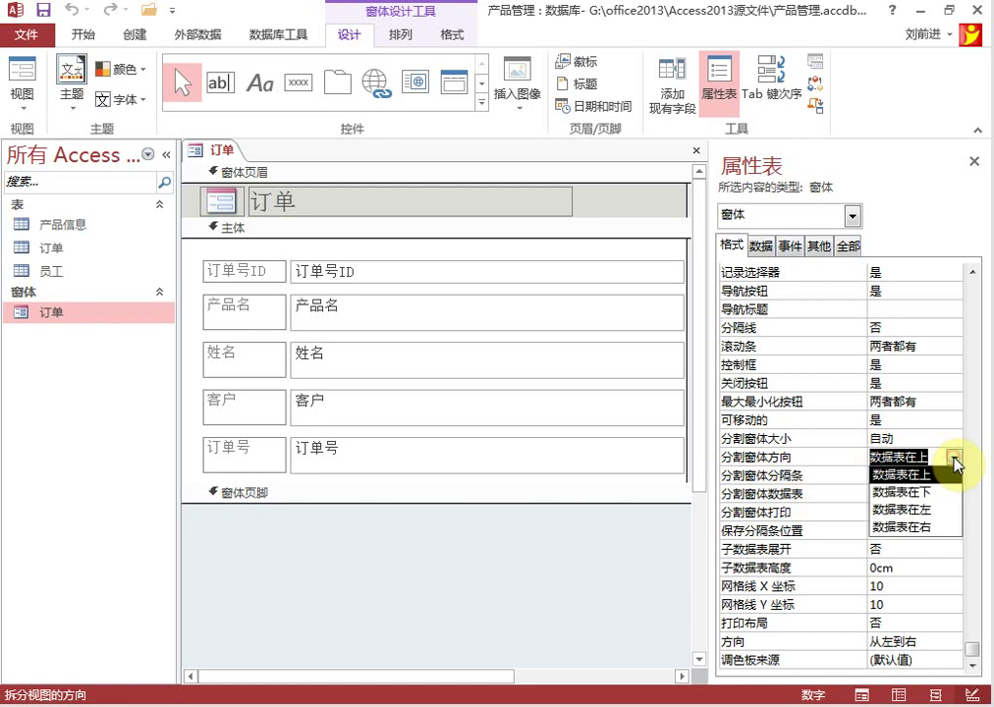
left_click(907, 494)
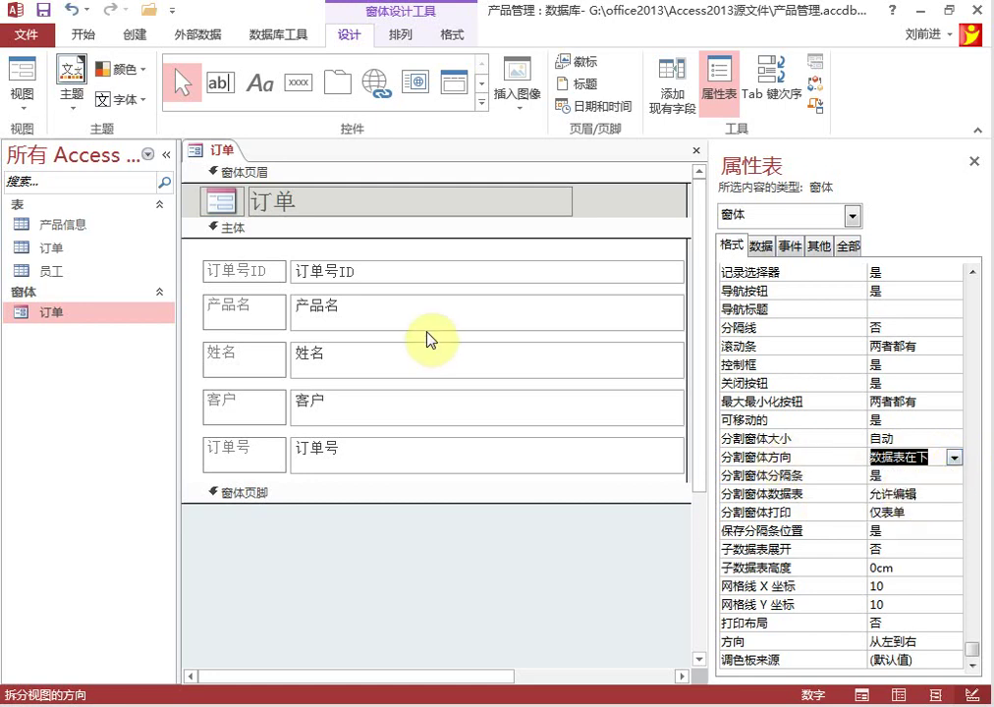
Step: Save the form with its new split orientation and check it in Form View, closing it again
right_click(218, 151)
left_click(247, 171)
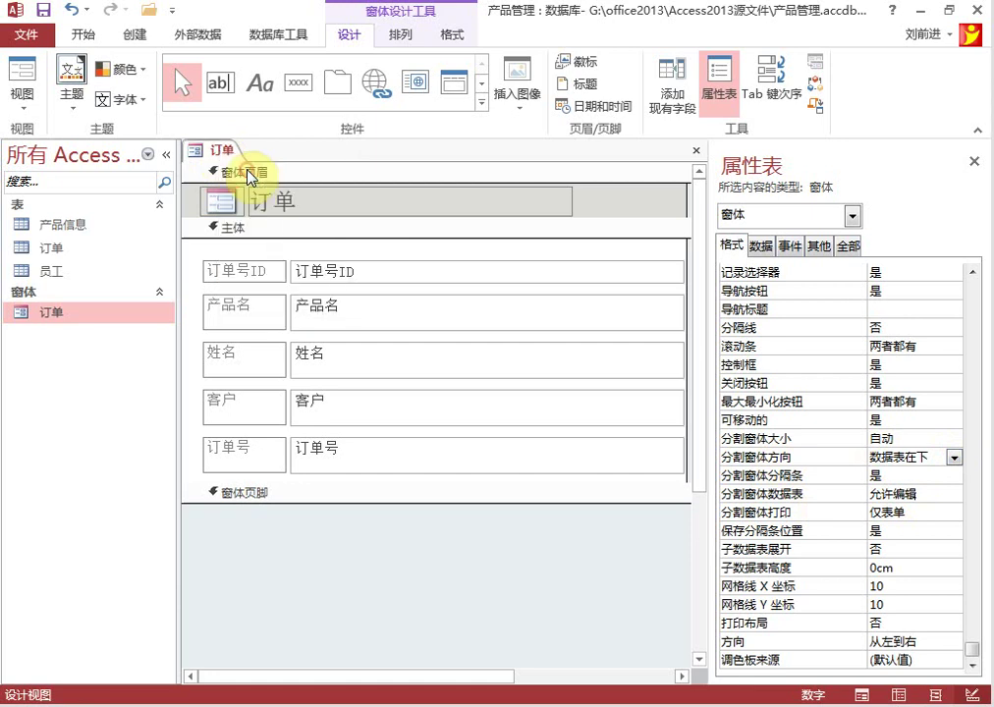
right_click(221, 147)
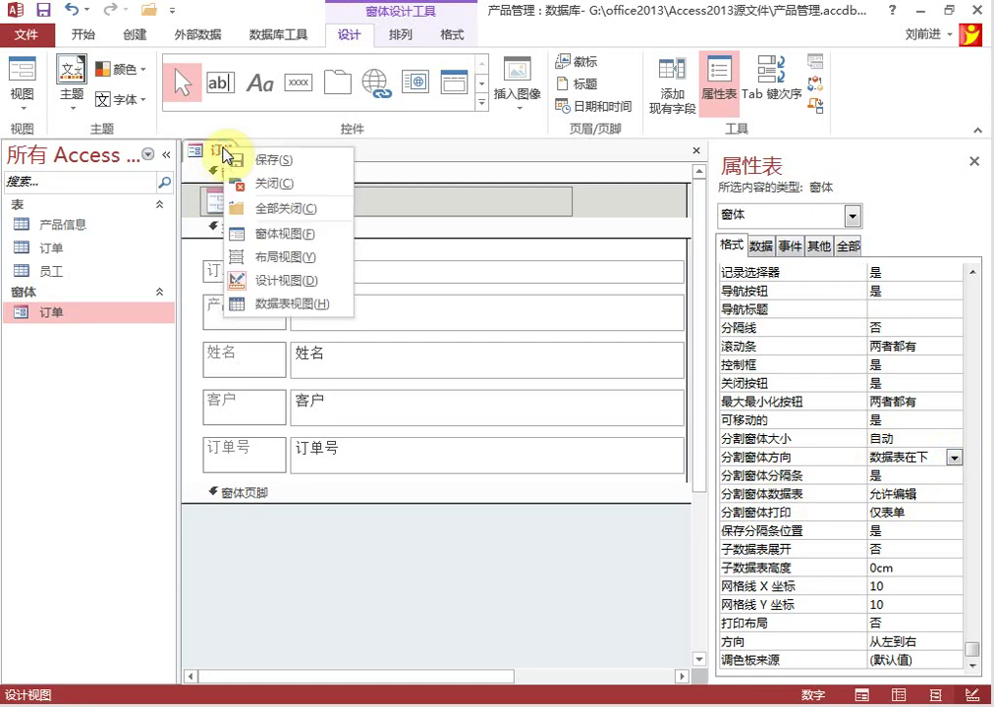
left_click(262, 235)
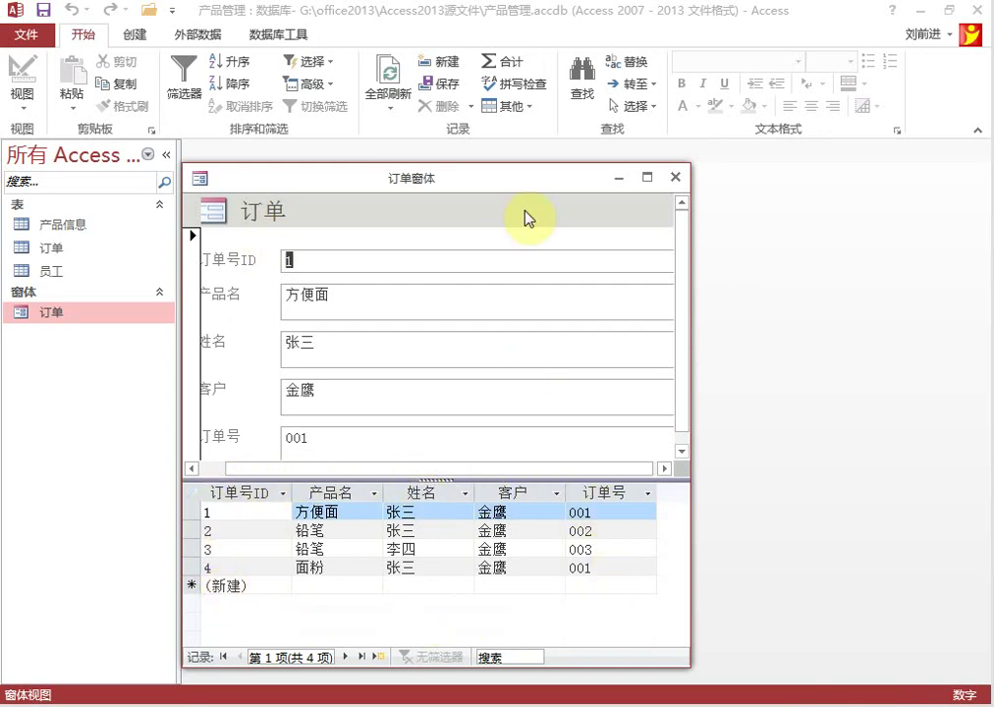
left_click_drag(481, 183, 536, 176)
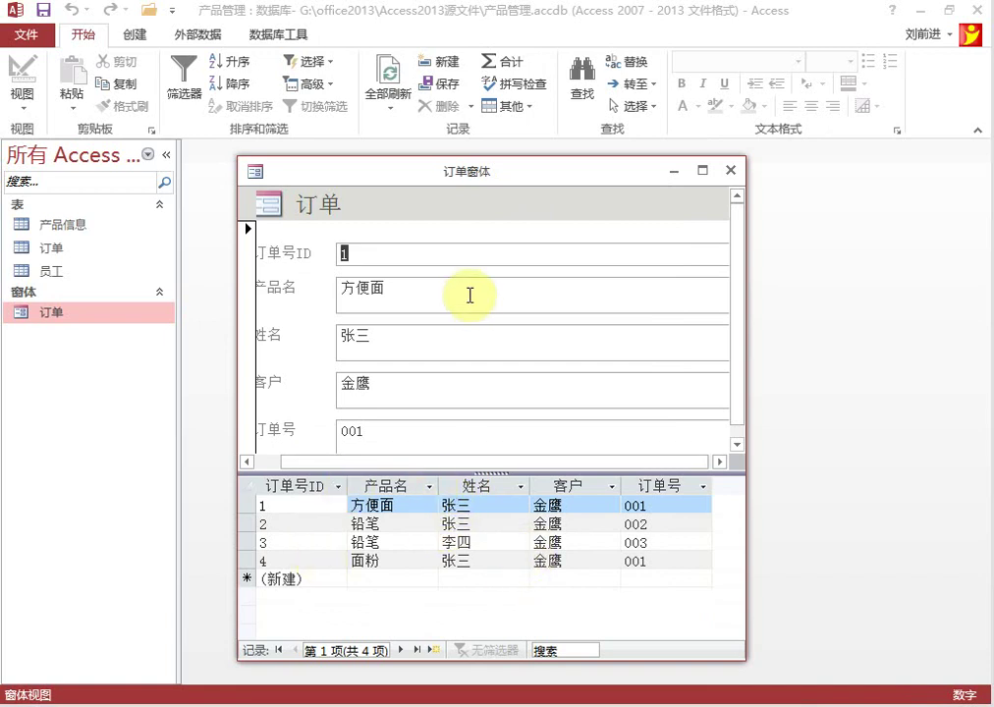
left_click(730, 175)
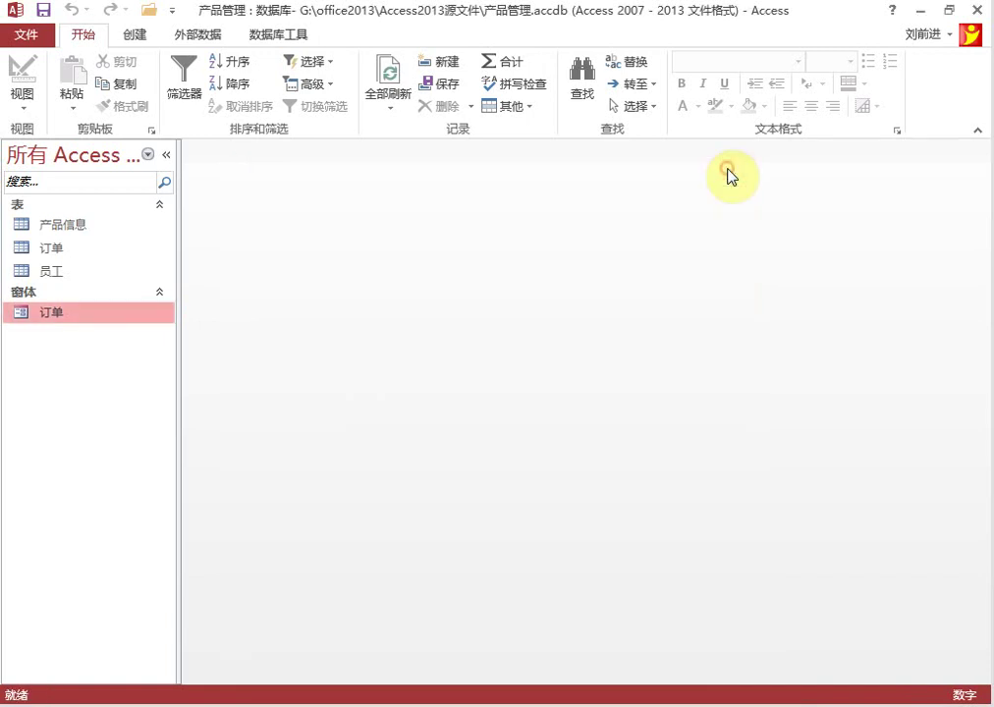
Step: Reopen the 订单 form in Design View and switch it to Form View to examine the split layout
right_click(62, 313)
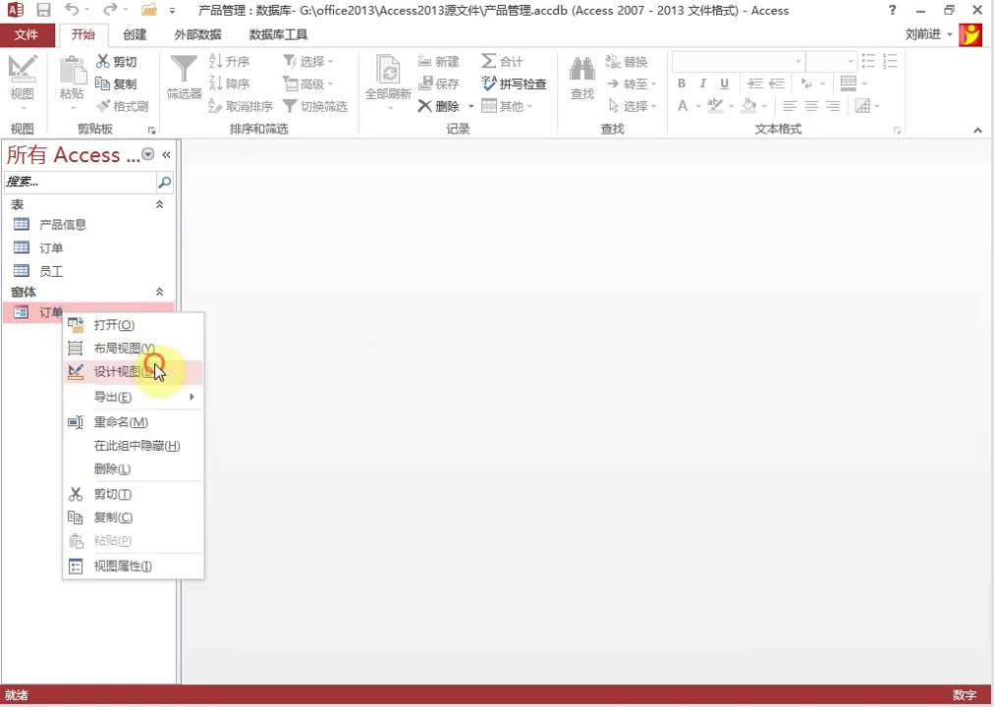
left_click(152, 371)
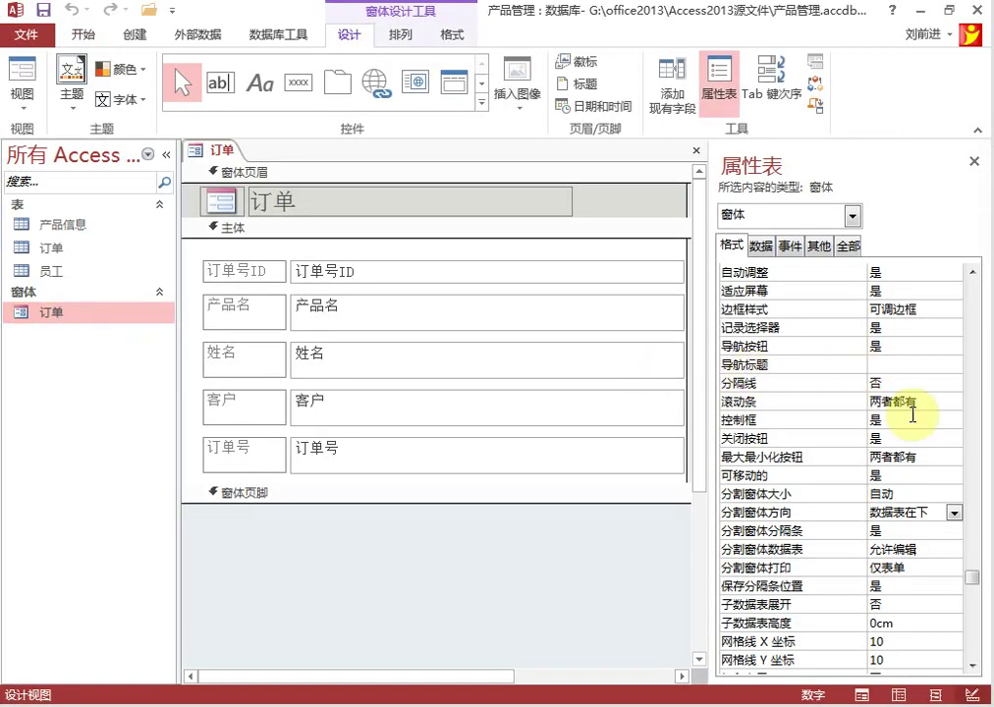
left_click_drag(455, 480, 452, 445)
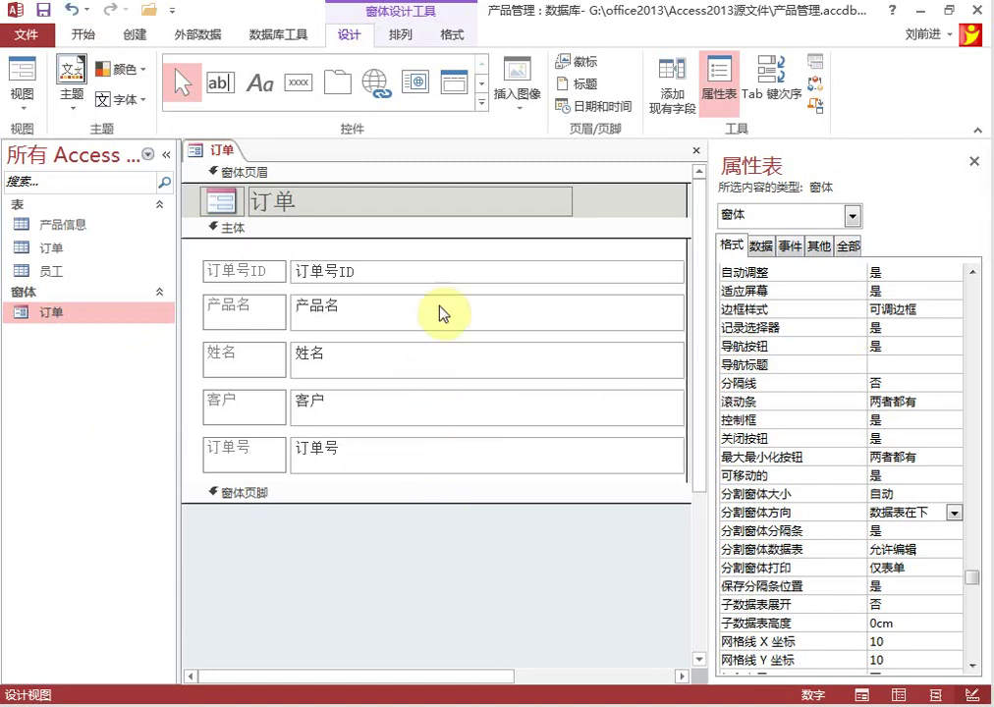
right_click(214, 160)
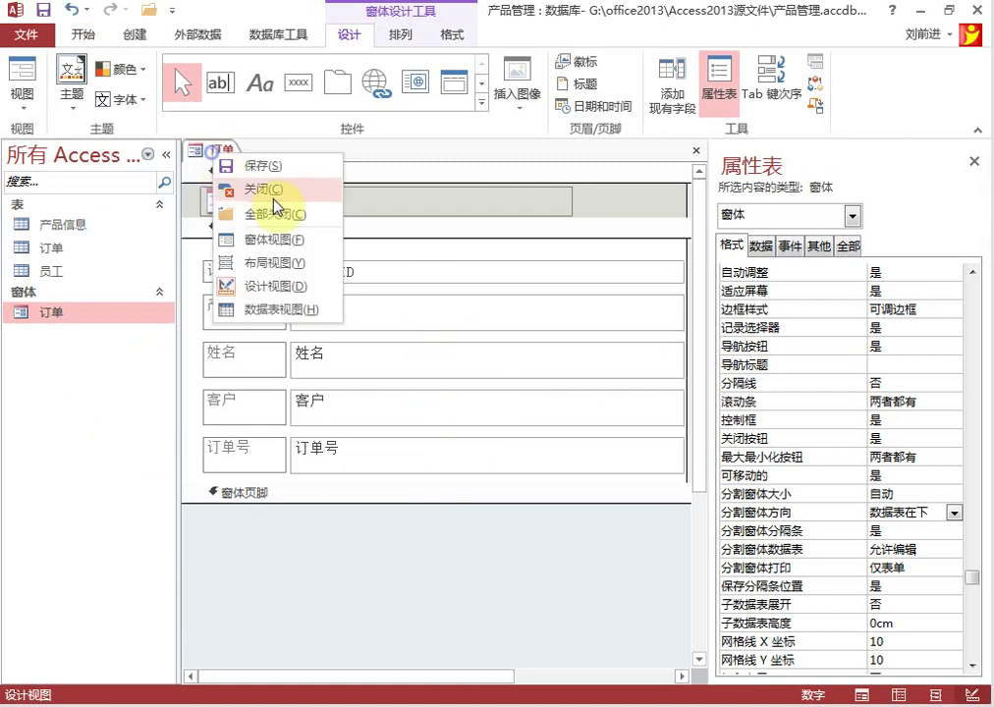
left_click(270, 240)
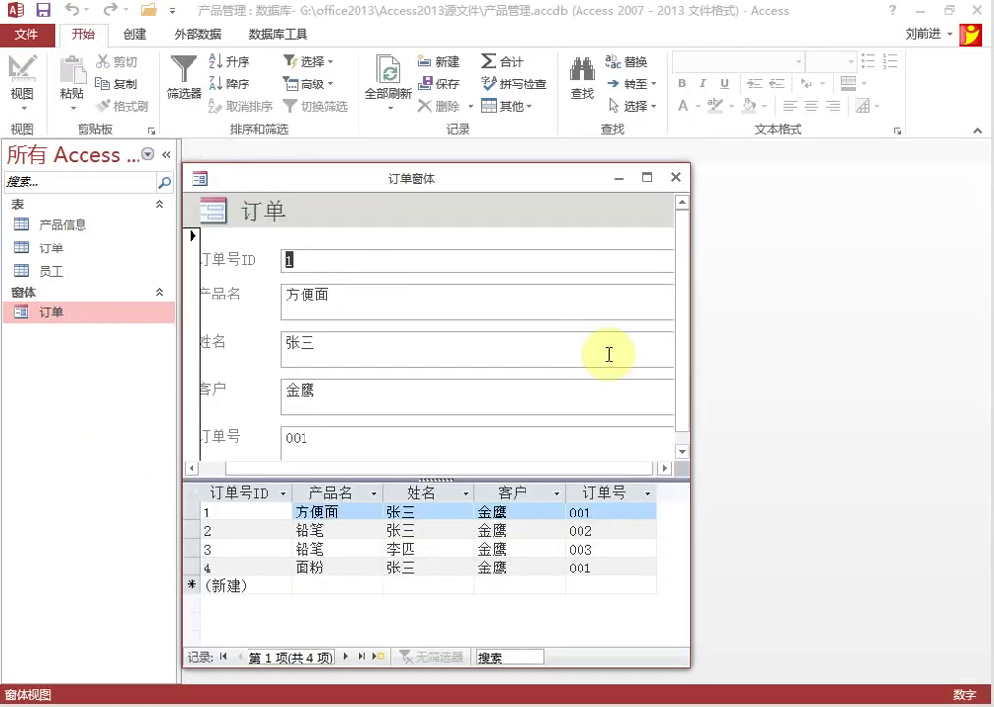
Step: Examine the split form's field area and datasheet in Form View, closing the form and saving its design changes
scroll(683, 255, "down", 1)
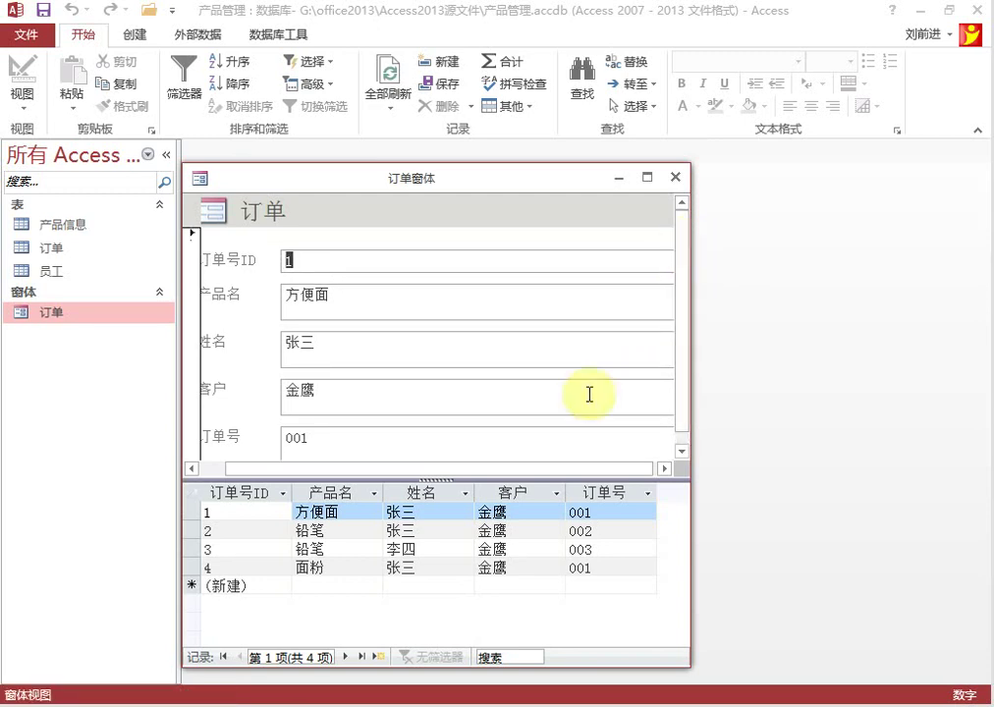
left_click_drag(524, 470, 437, 485)
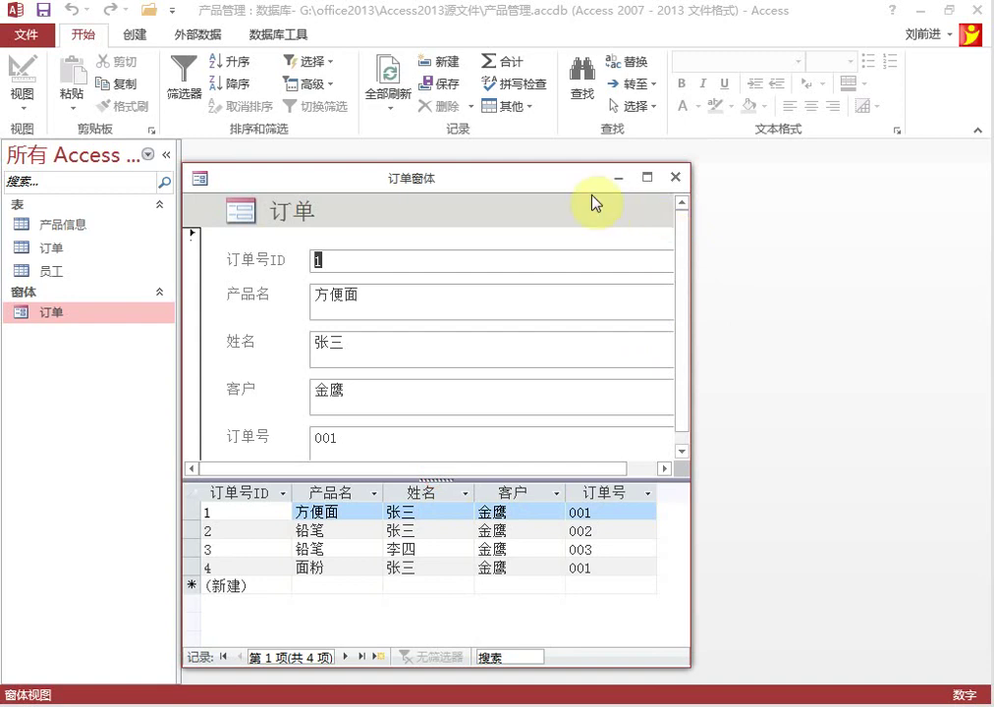
left_click_drag(565, 184, 573, 174)
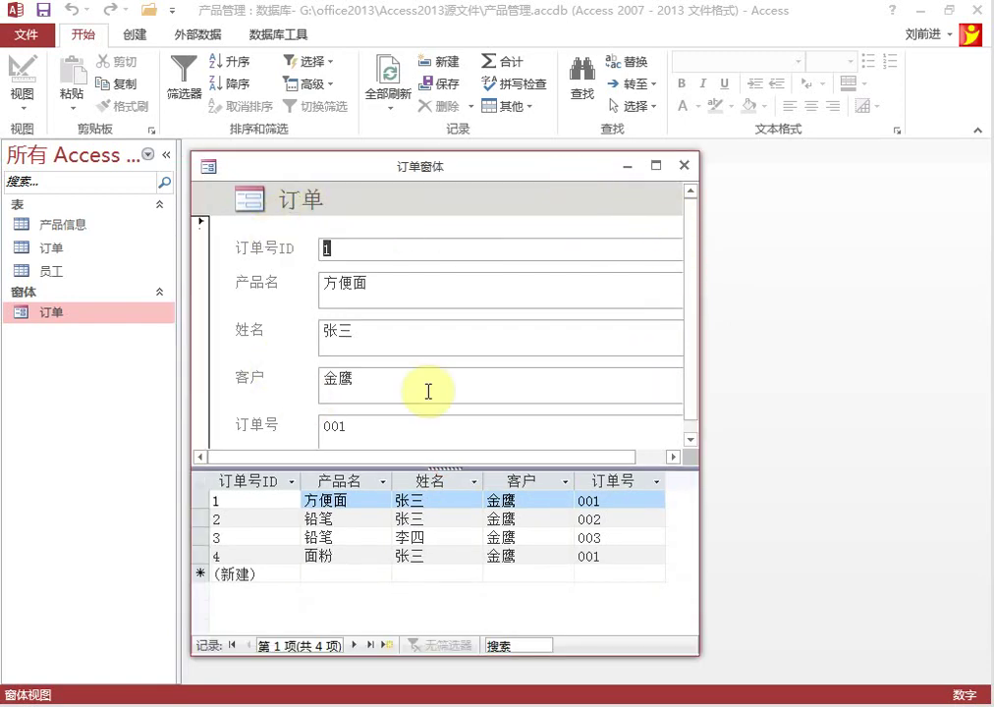
left_click(684, 167)
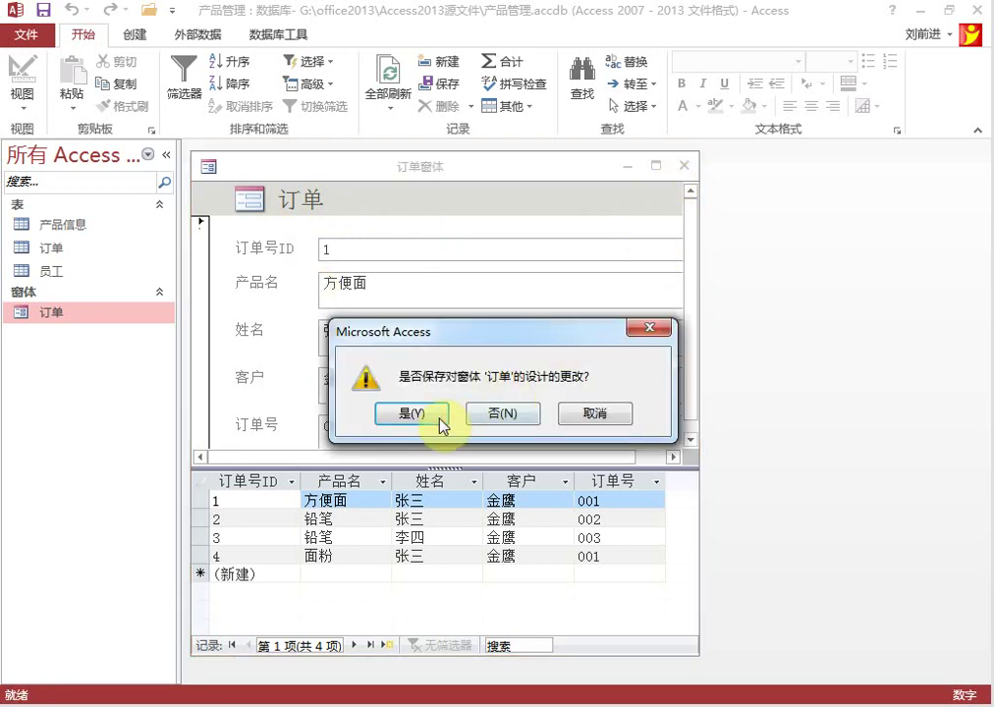
left_click(415, 414)
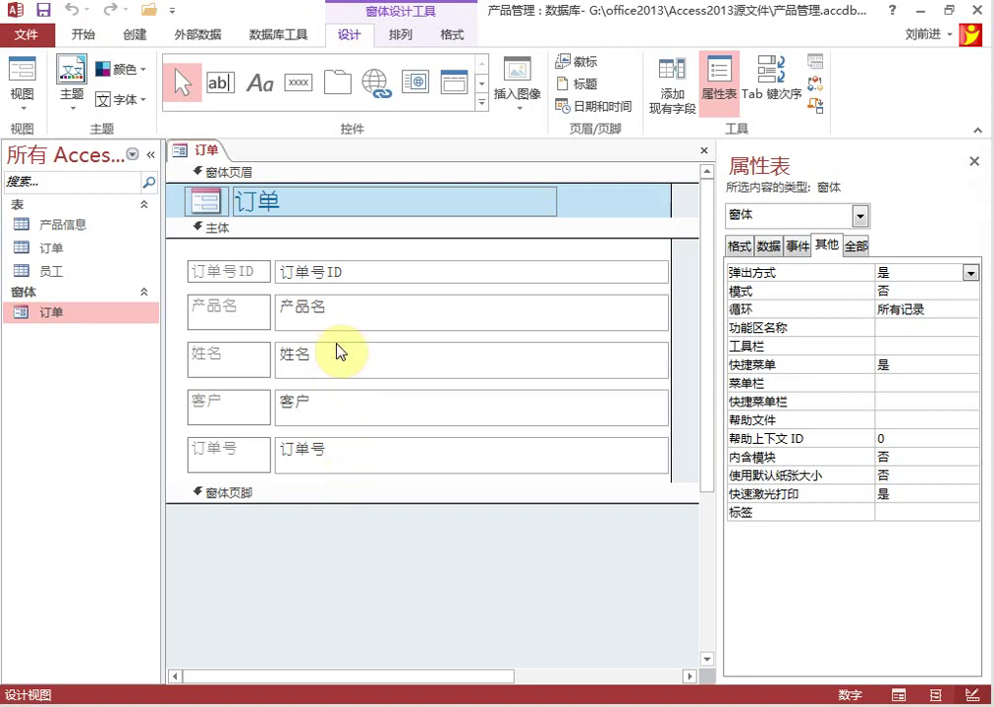
Step: Reduce the heights of the 产品名 and 姓名 text boxes in Design View to fit a single text line
left_click(264, 316)
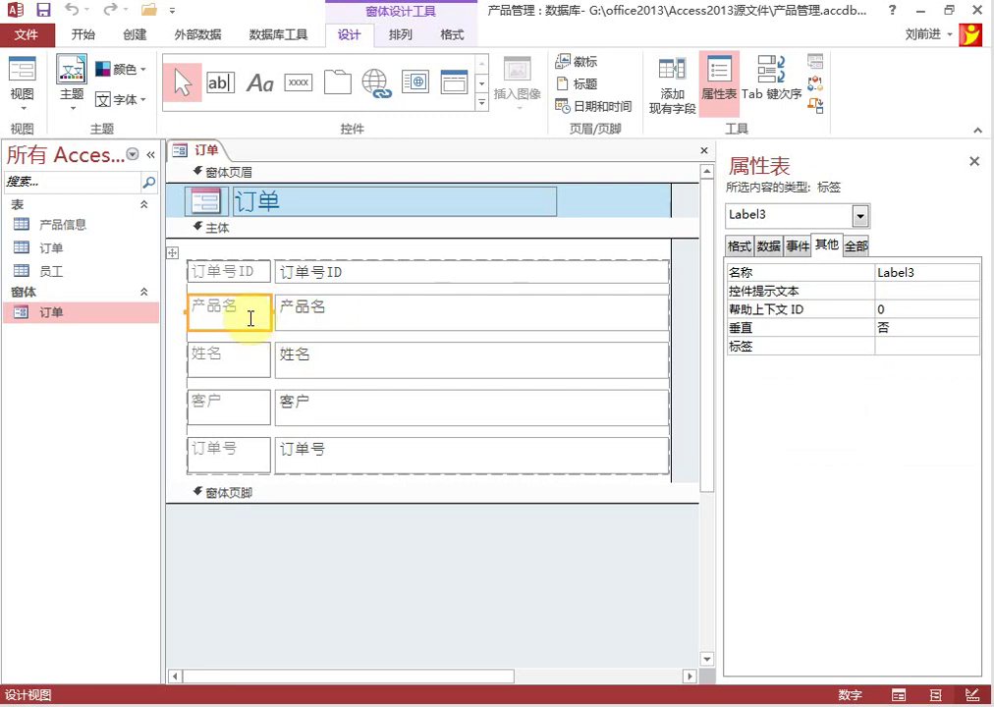
left_click(396, 314)
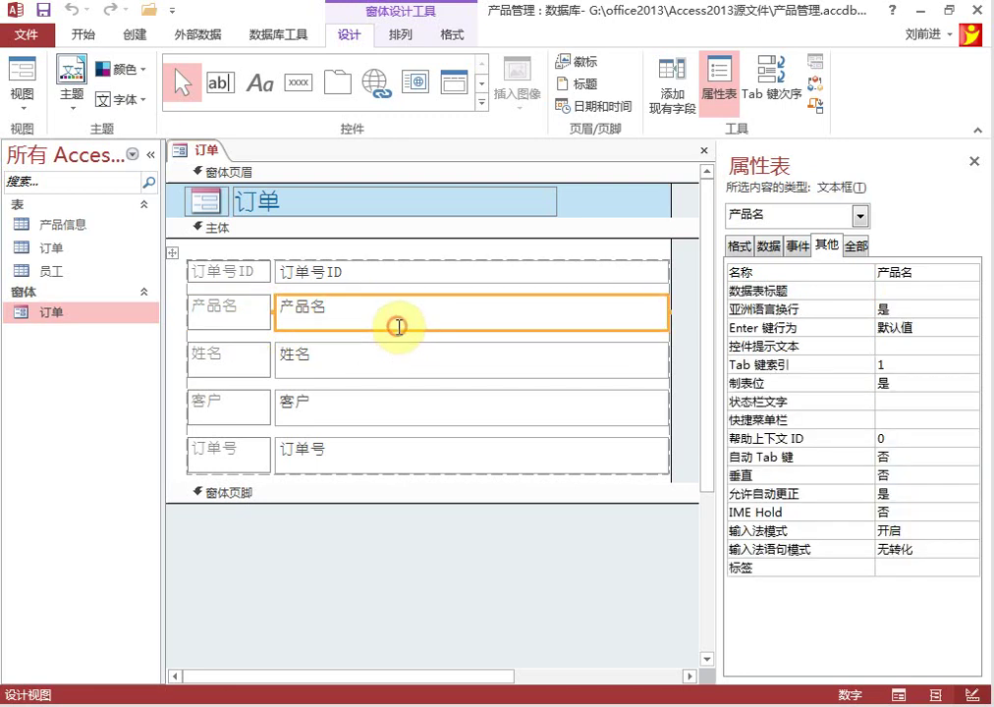
left_click_drag(472, 328, 477, 318)
left_click(460, 359)
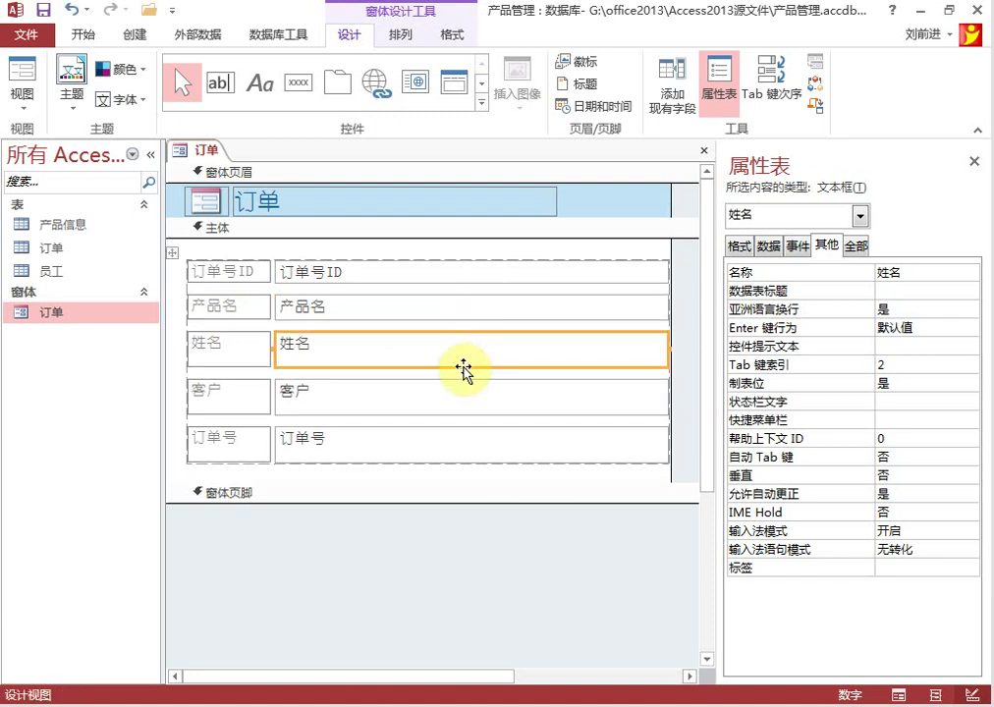
left_click_drag(470, 367, 470, 354)
left_click(470, 393)
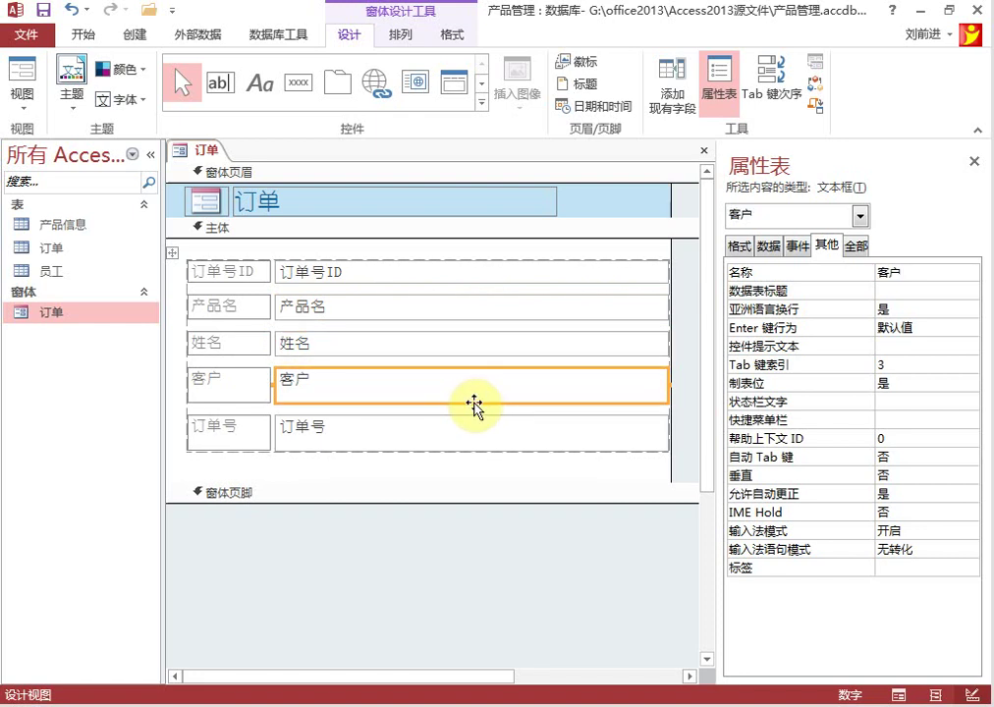
Step: Switch the form to Layout View and reduce the 客户 and 订单号 text boxes to single-line height
right_click(207, 153)
left_click(296, 265)
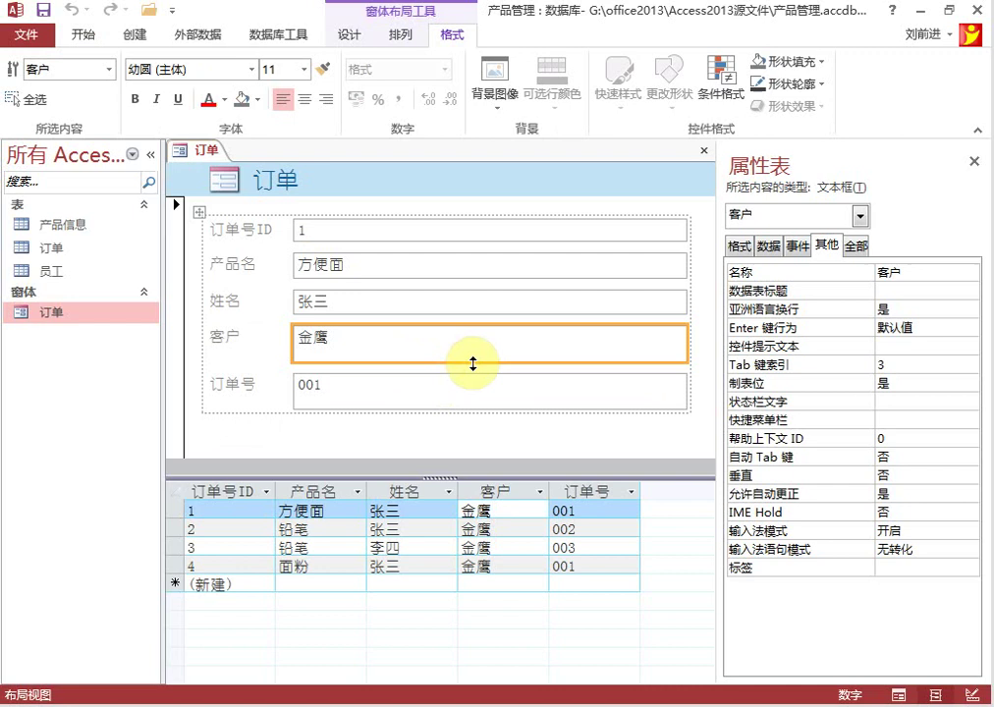
left_click(474, 359)
left_click_drag(476, 351, 474, 351)
left_click(476, 386)
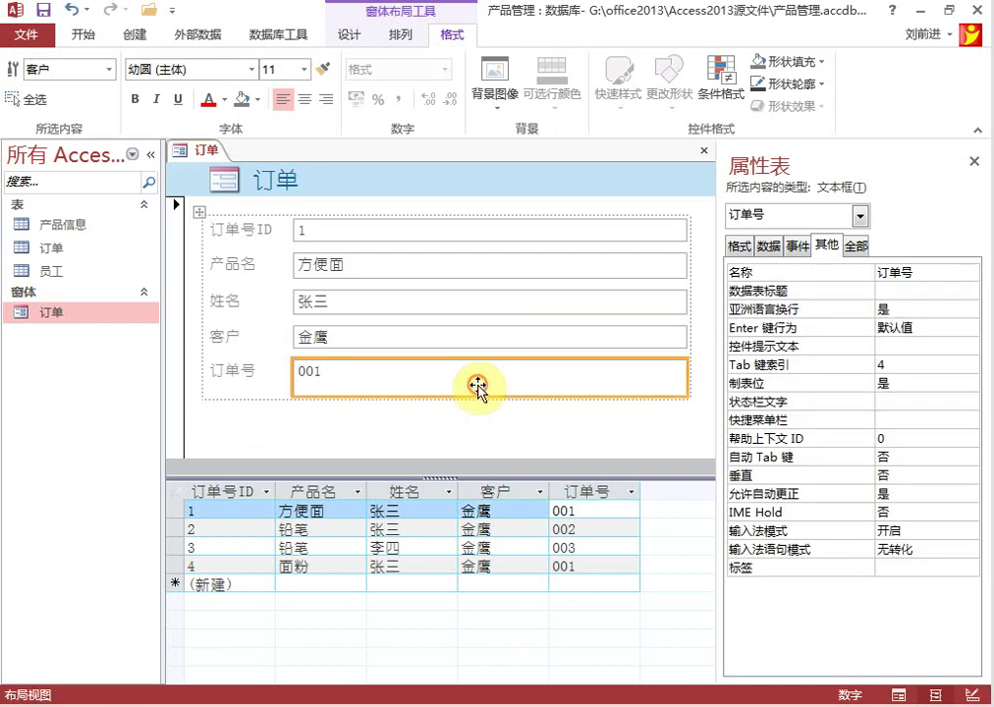
left_click_drag(481, 396, 488, 380)
left_click(453, 417)
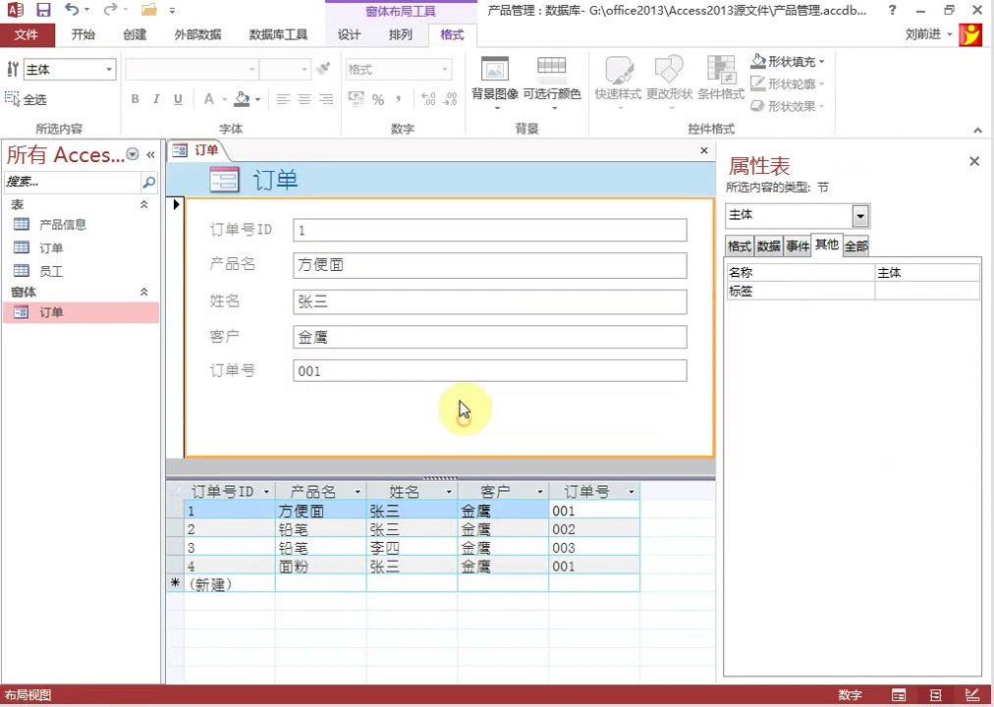
Step: Return to Design View, size all five text boxes in the 主体 section to the shortest one's height, and save the form
right_click(204, 150)
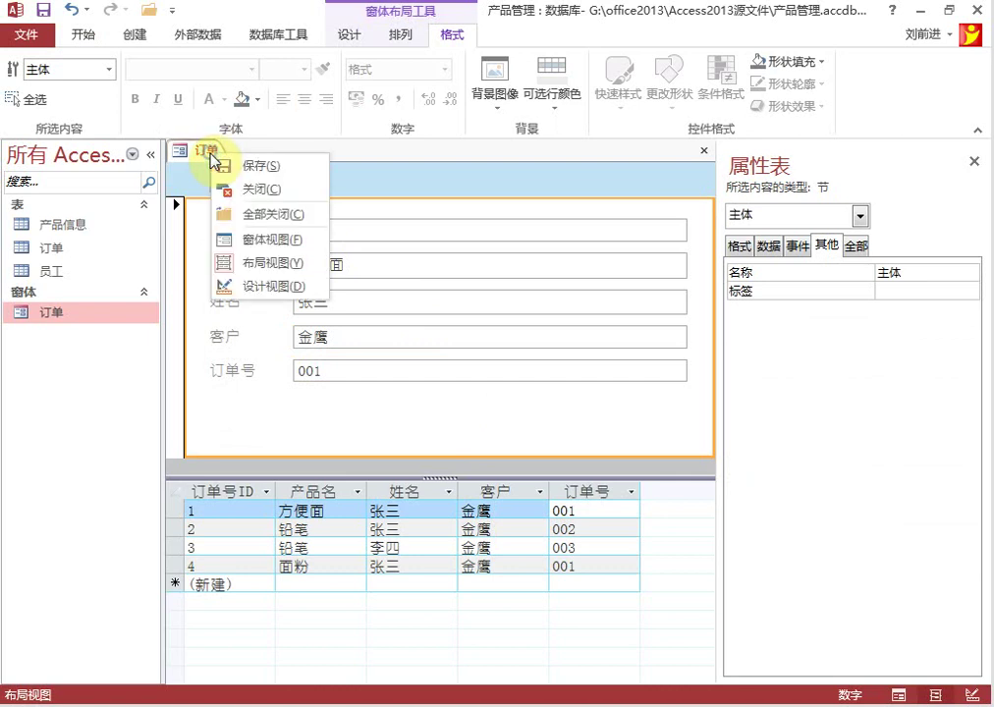
left_click(283, 287)
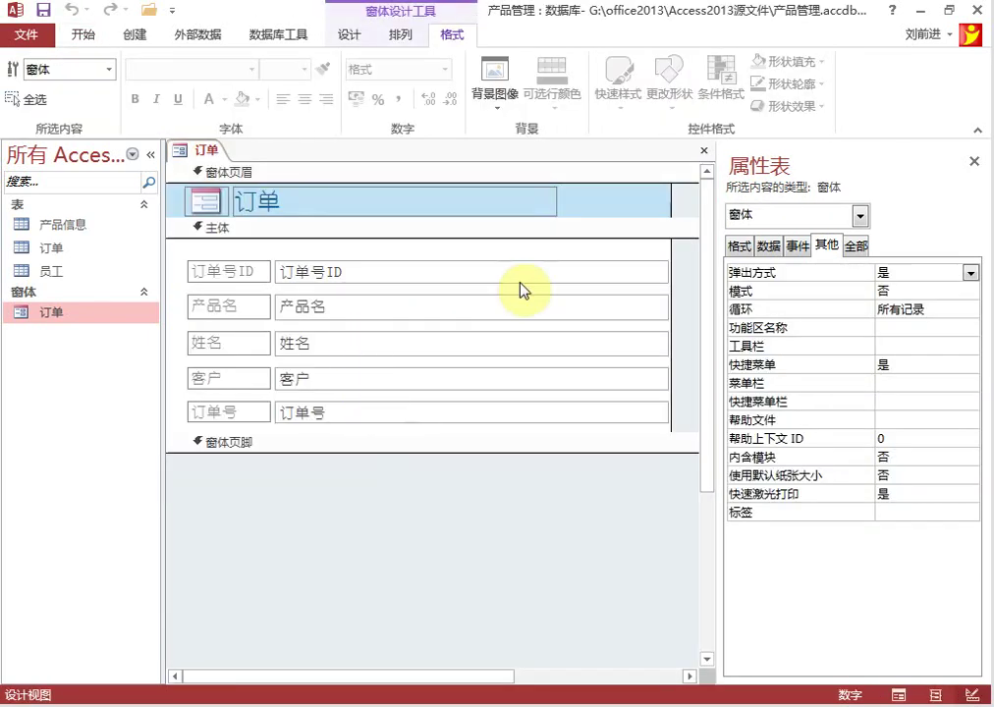
left_click_drag(681, 262, 572, 428)
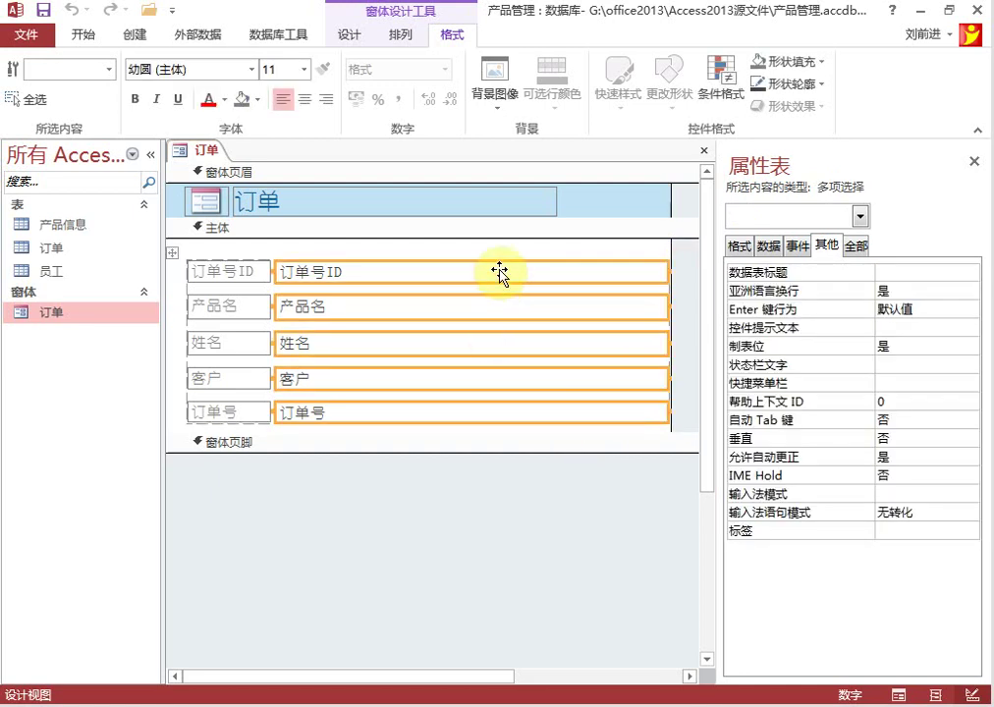
left_click(397, 37)
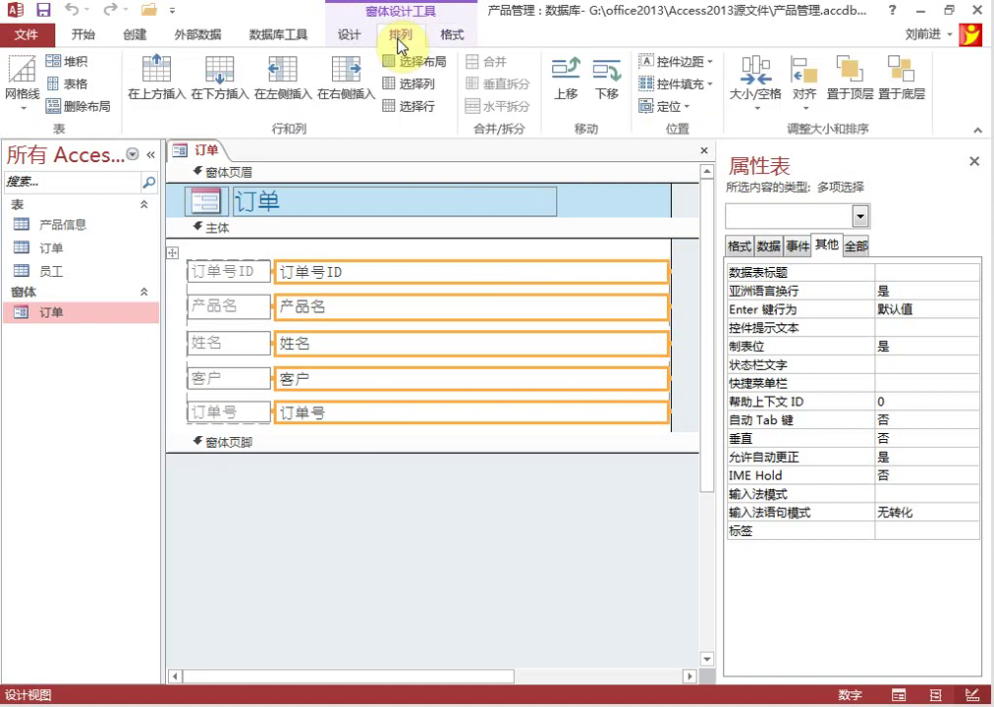
left_click(760, 110)
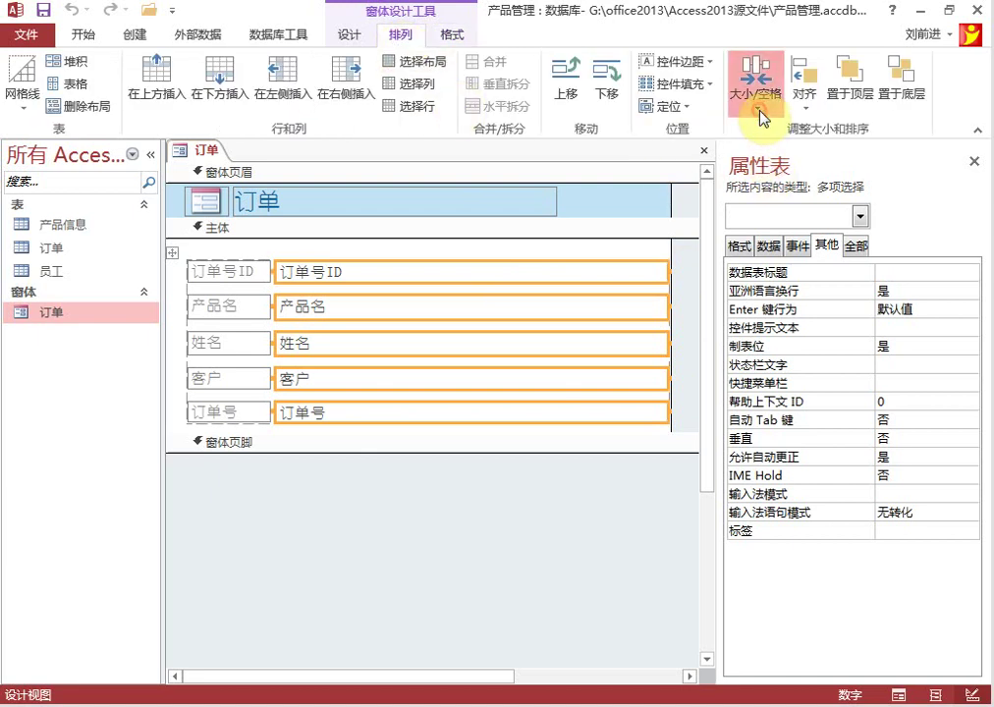
left_click(774, 202)
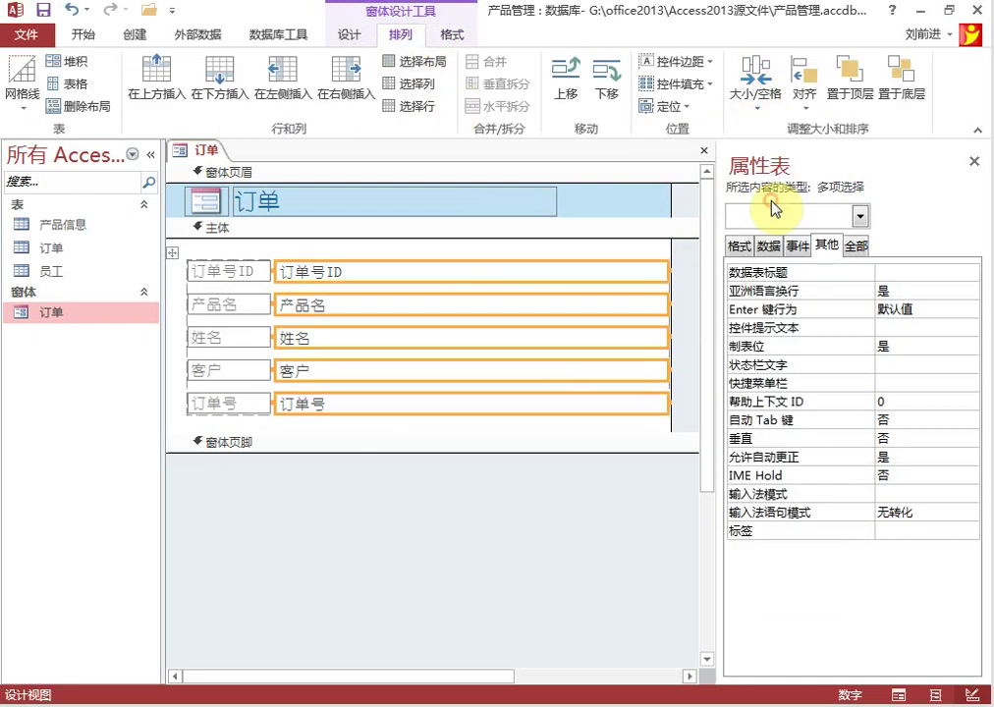
left_click(365, 479)
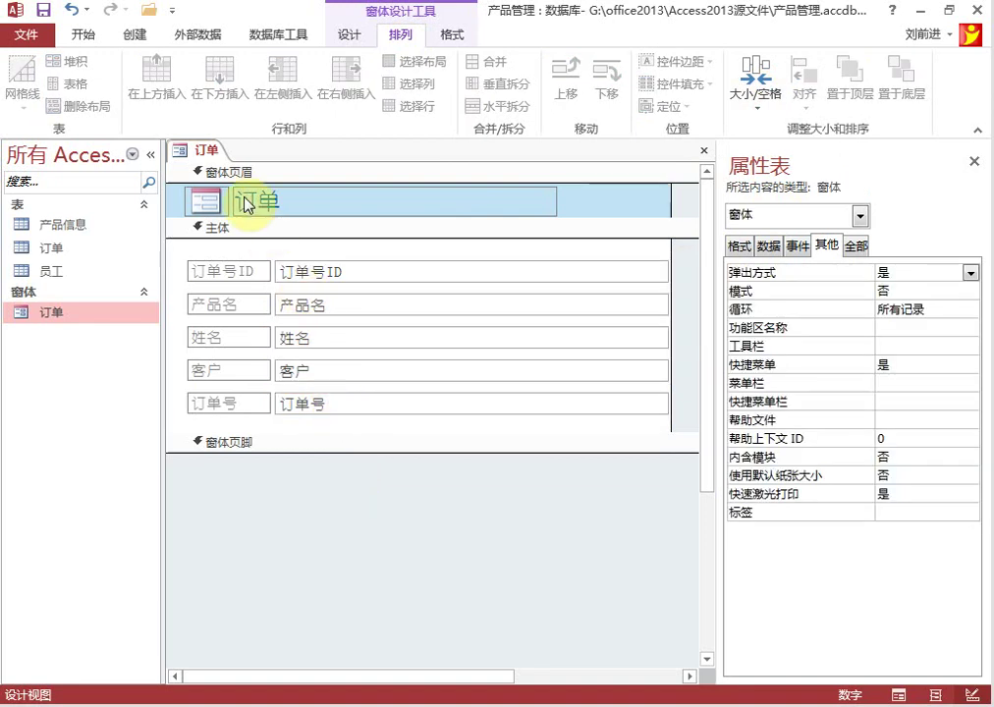
right_click(199, 151)
left_click(244, 167)
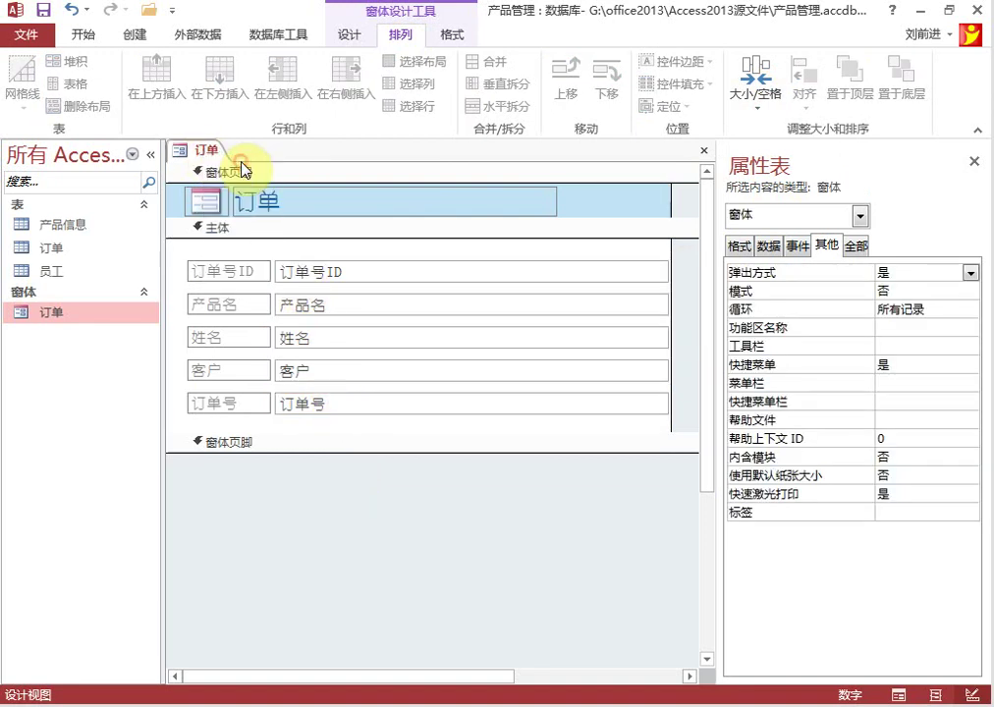
Step: Open the 订单 form, move the split divider up closer to the last field, and close the form saving the changes
double_click(84, 312)
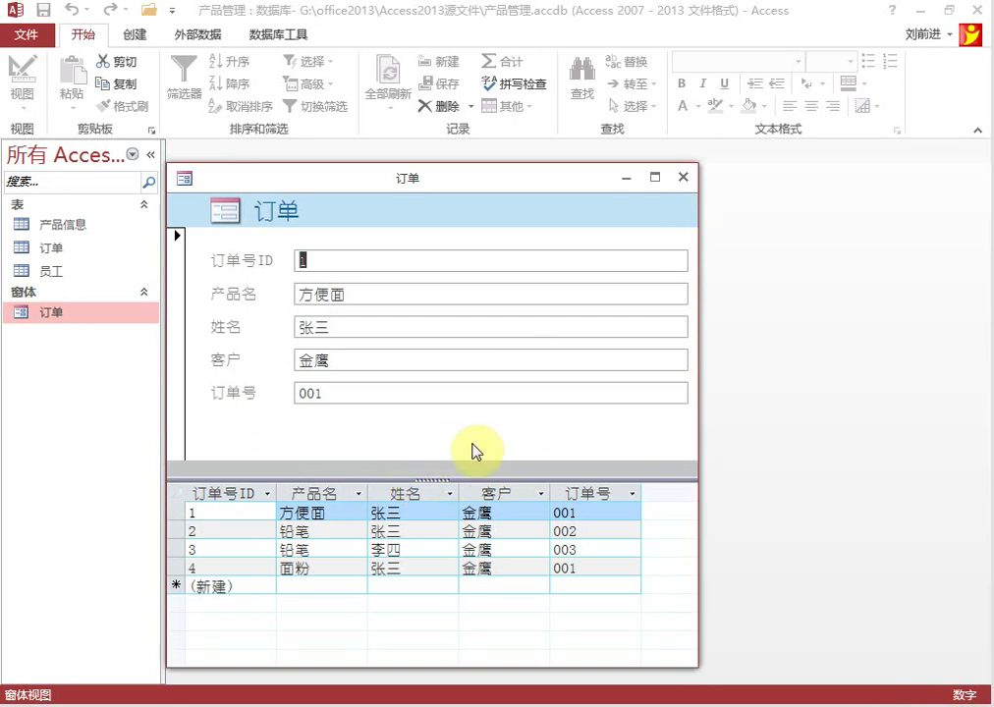
left_click_drag(438, 477, 433, 445)
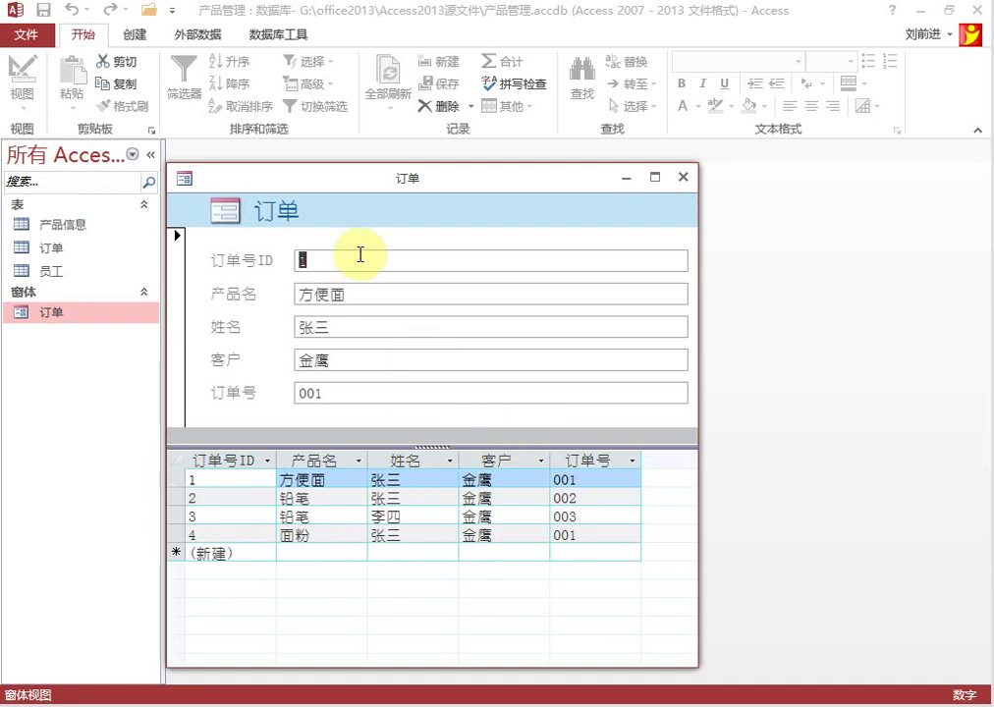
left_click(684, 179)
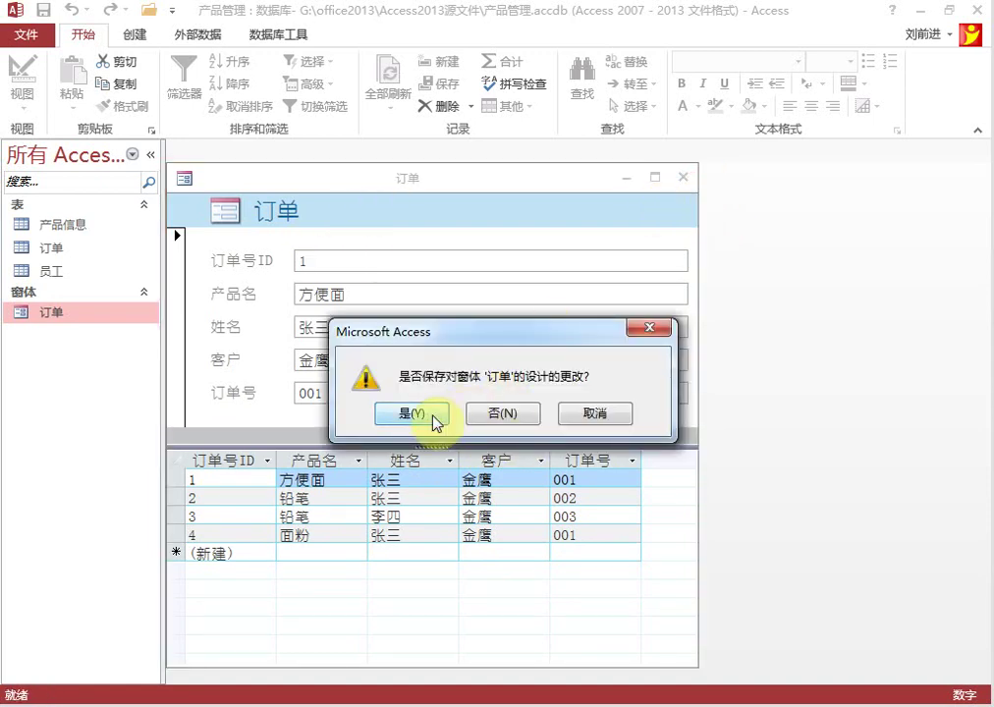
left_click(411, 414)
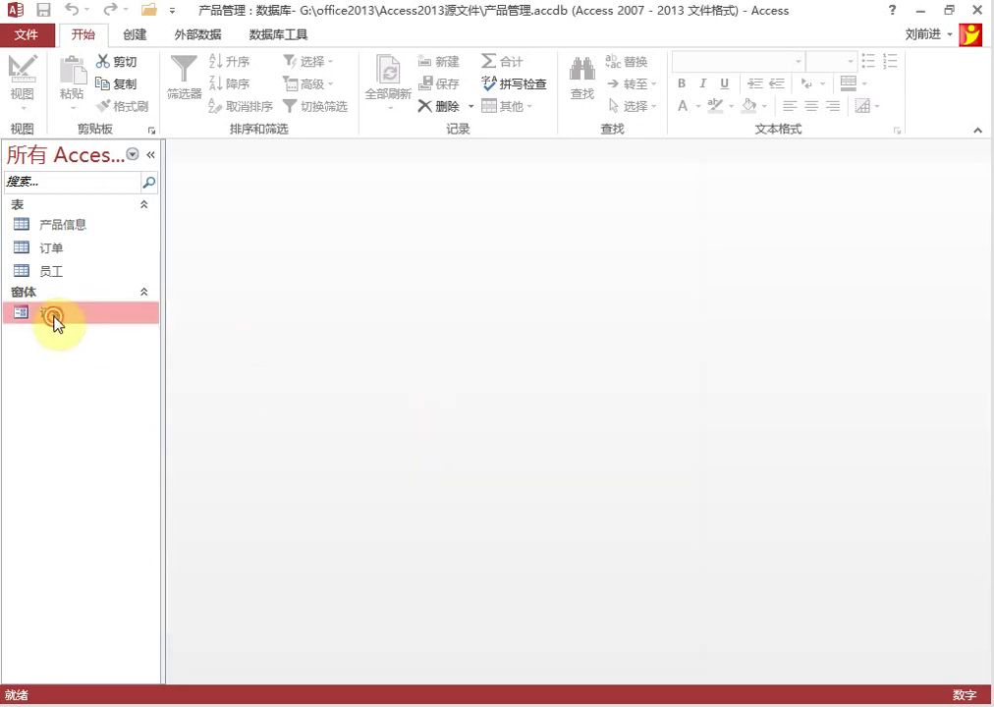
Step: Reopen the 订单 form and raise the split divider slightly to examine the scroll bars of the field area
double_click(55, 317)
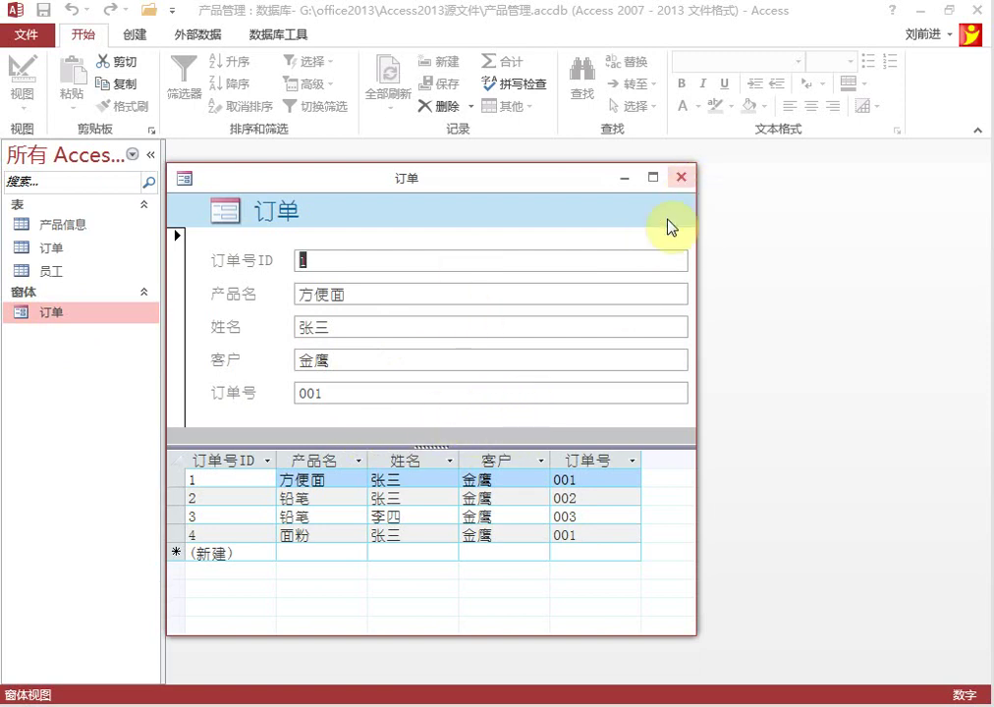
left_click_drag(456, 436, 455, 428)
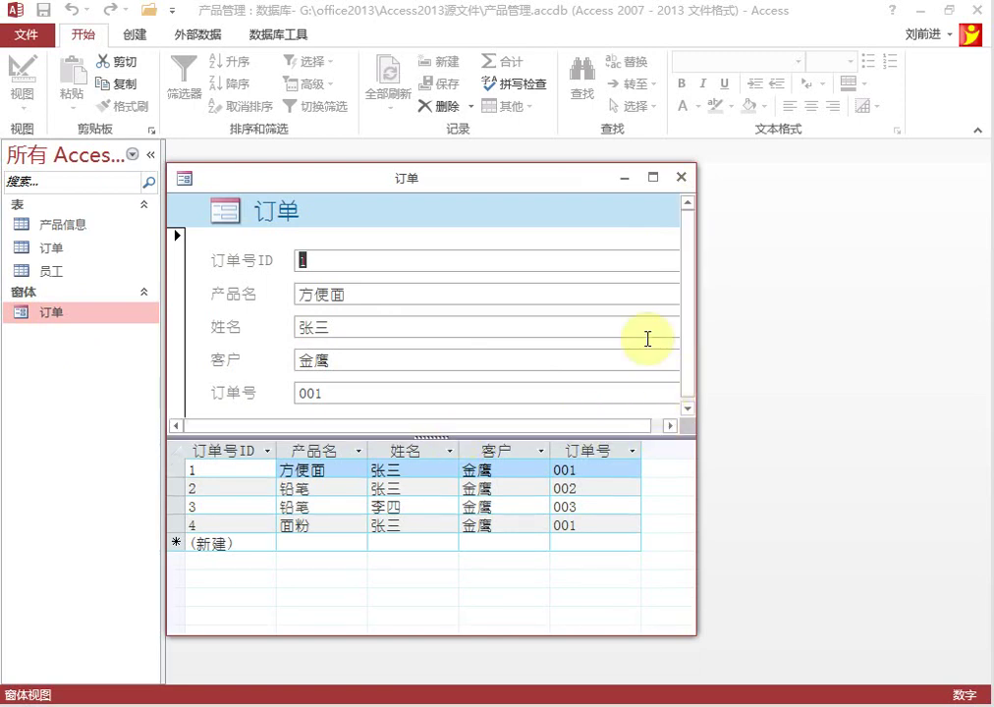
left_click(619, 426)
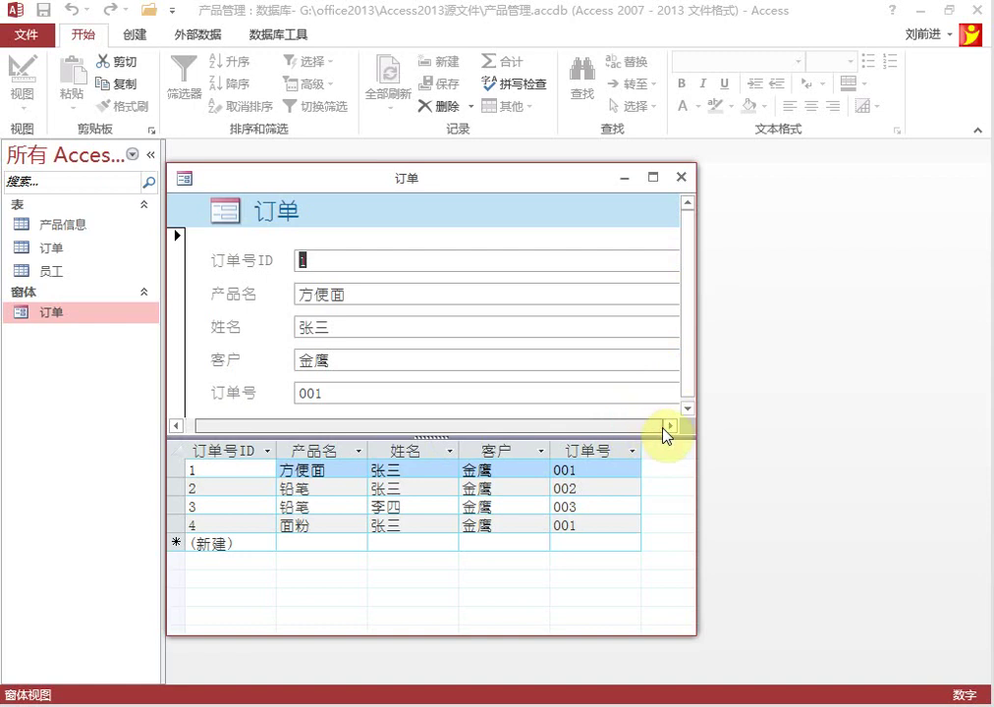
left_click(657, 425)
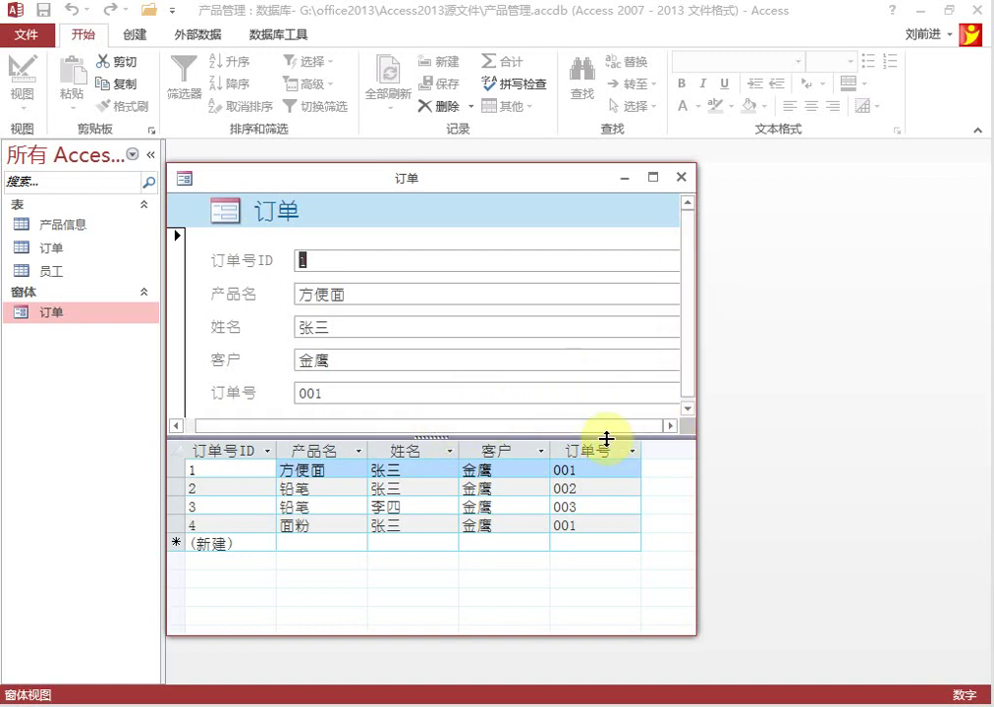
Step: Switch the form to Design View and set its scroll bars property (滚动条) to 两者均无
right_click(407, 182)
left_click(491, 307)
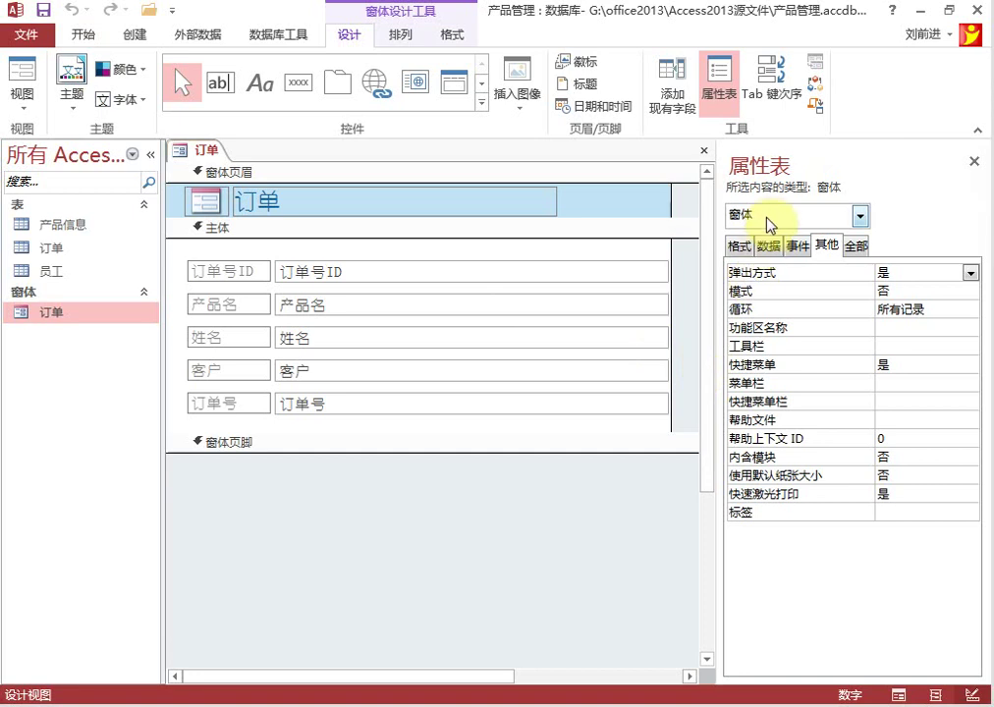
left_click(739, 246)
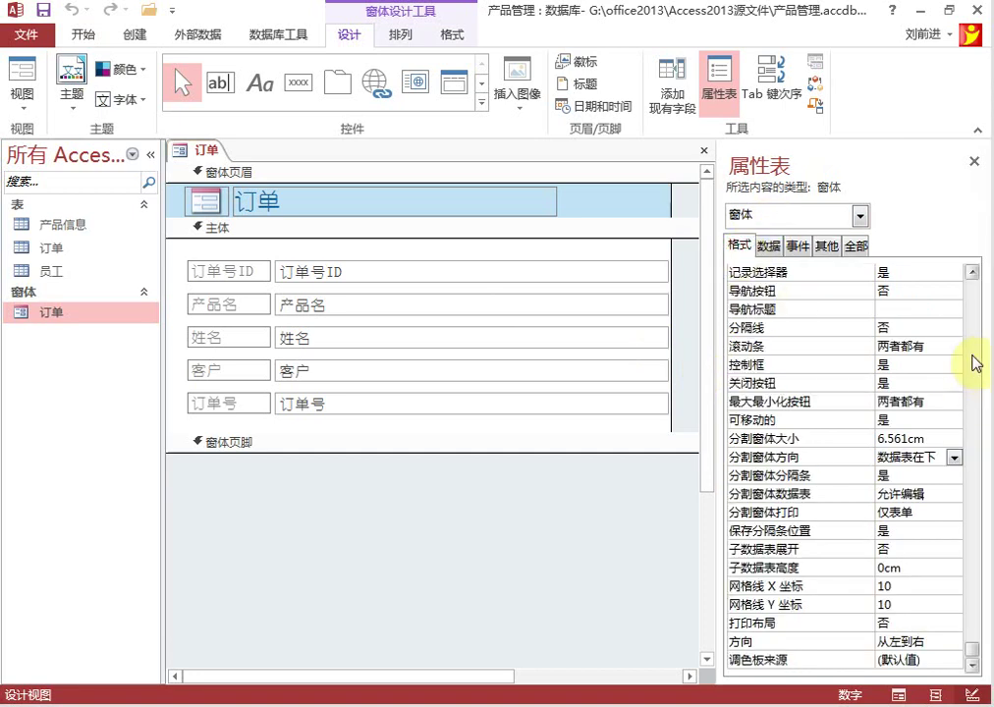
left_click(918, 533)
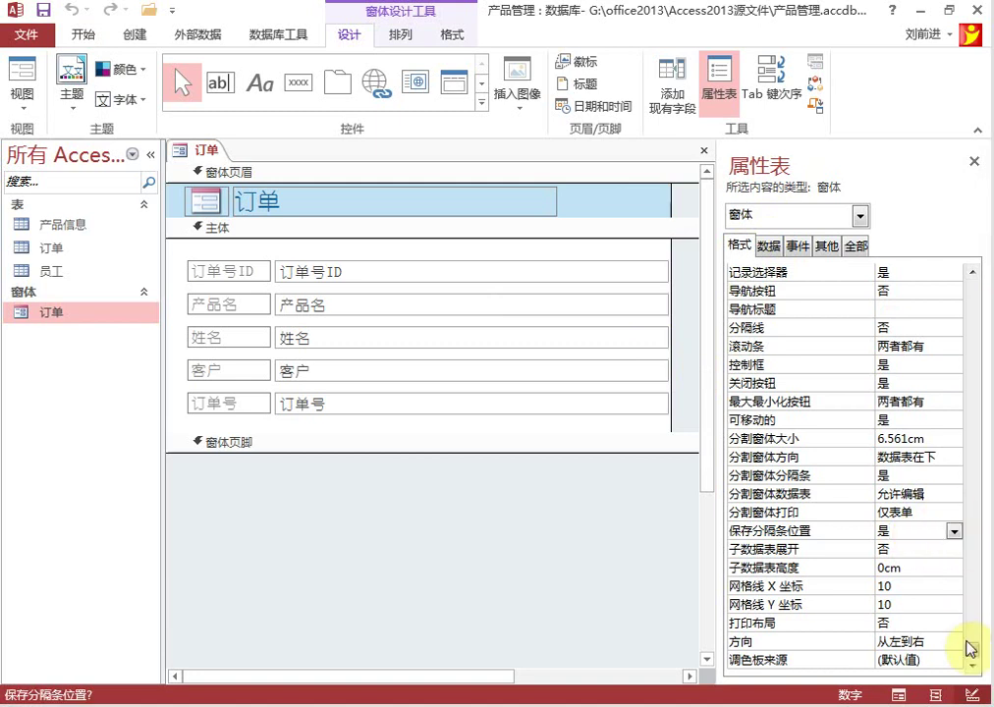
left_click_drag(969, 650, 978, 573)
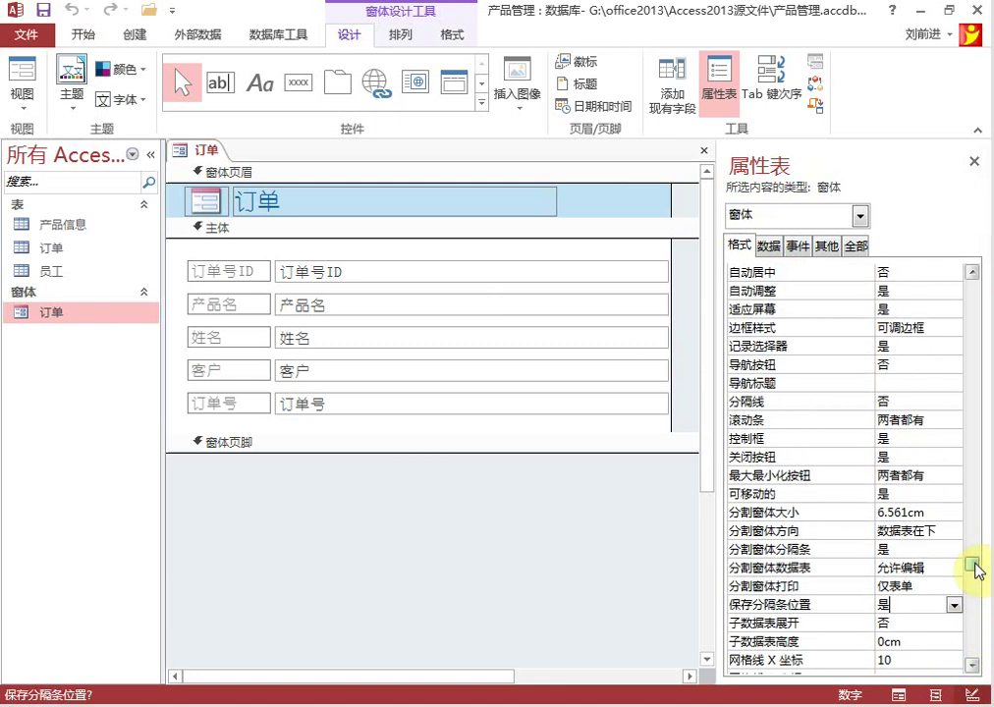
left_click(782, 420)
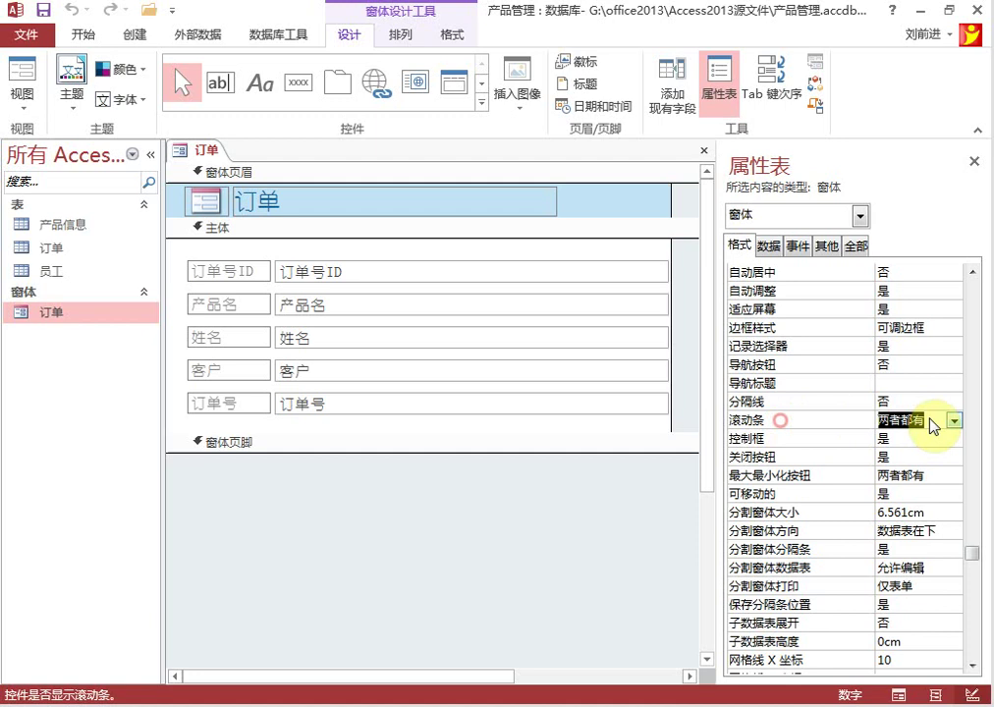
left_click(952, 419)
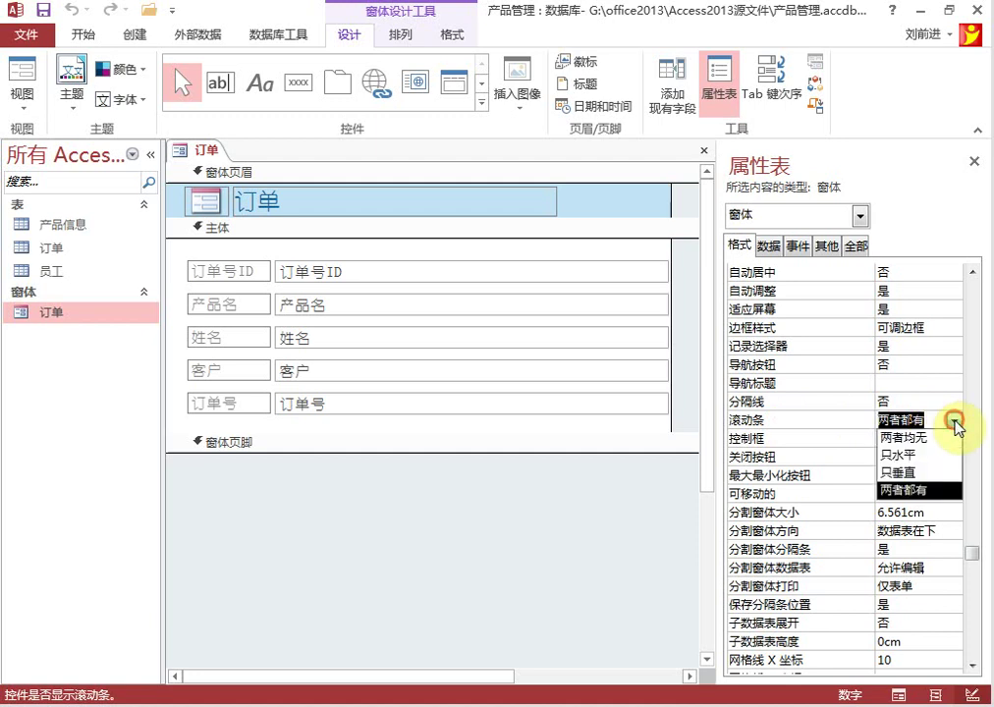
left_click(903, 438)
Step: Save the 订单 form with its new scroll bar setting and switch it to Form View
right_click(194, 150)
left_click(253, 173)
right_click(205, 153)
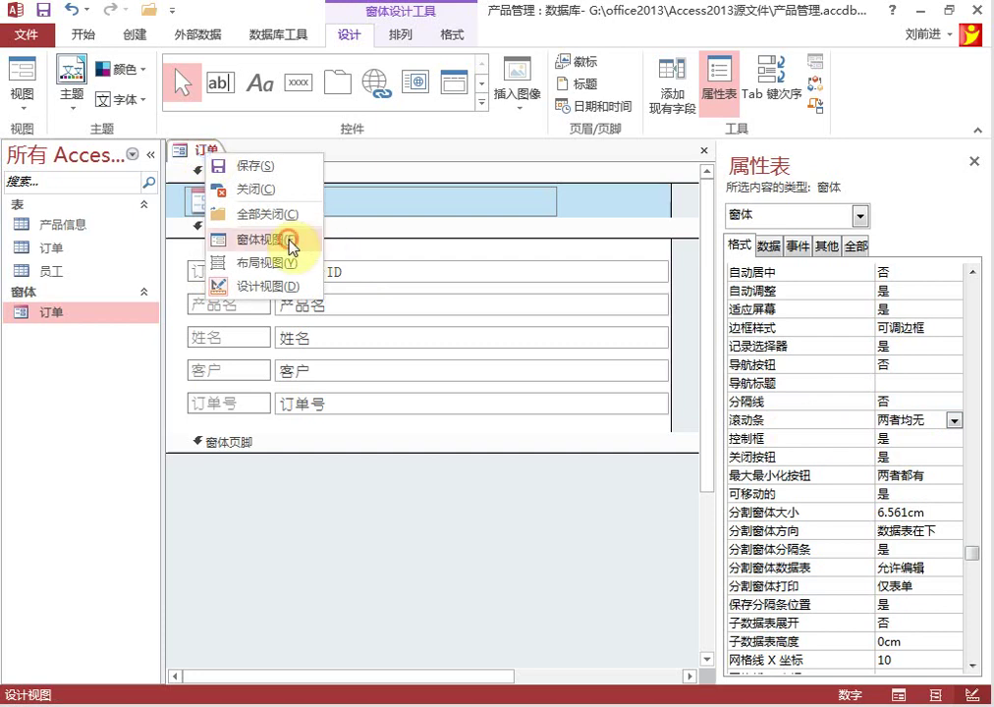
left_click(290, 240)
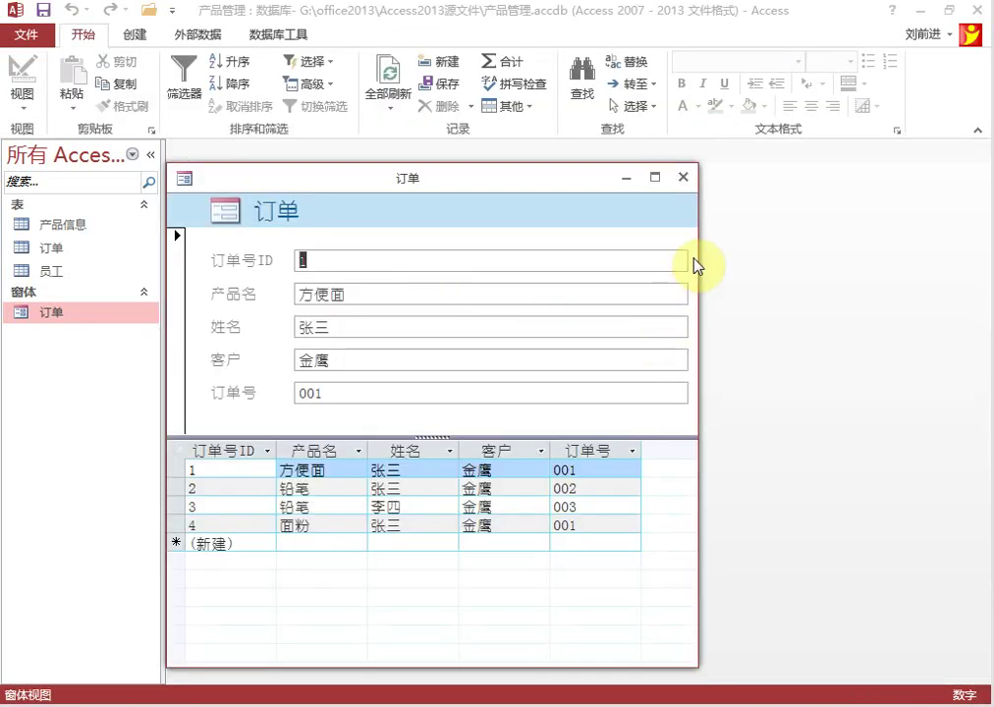
Step: Raise the split divider to just below the 订单号 field and close the form, saving the design changes
mouse_move(415, 434)
left_mouse_down()
mouse_move(418, 369)
mouse_move(417, 419)
left_mouse_up()
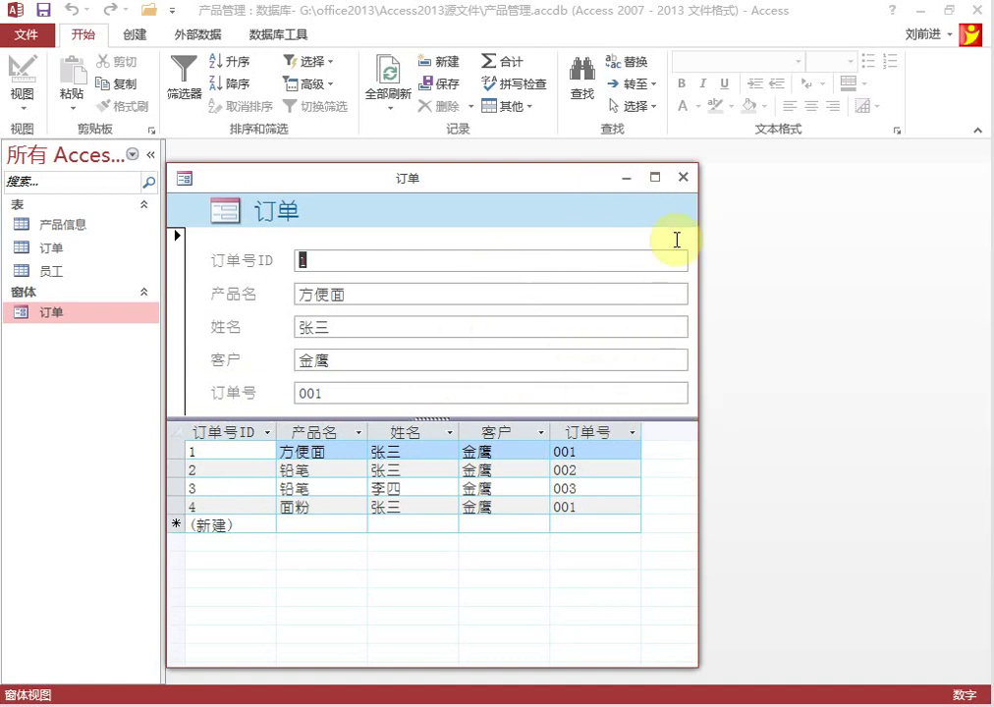
left_click(684, 179)
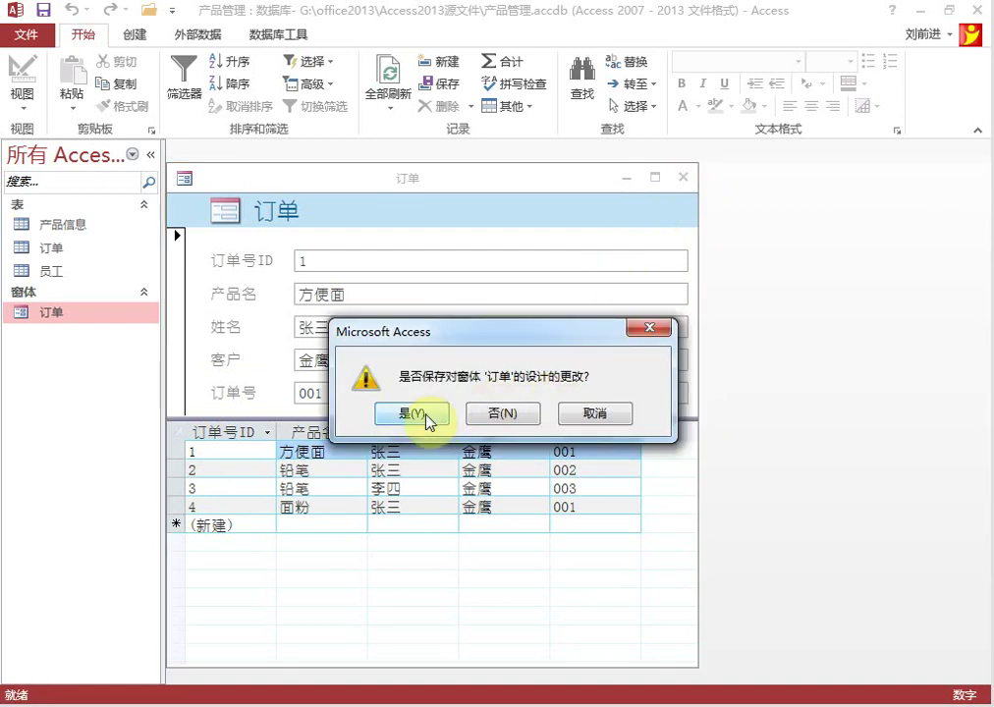
left_click_drag(472, 328, 705, 319)
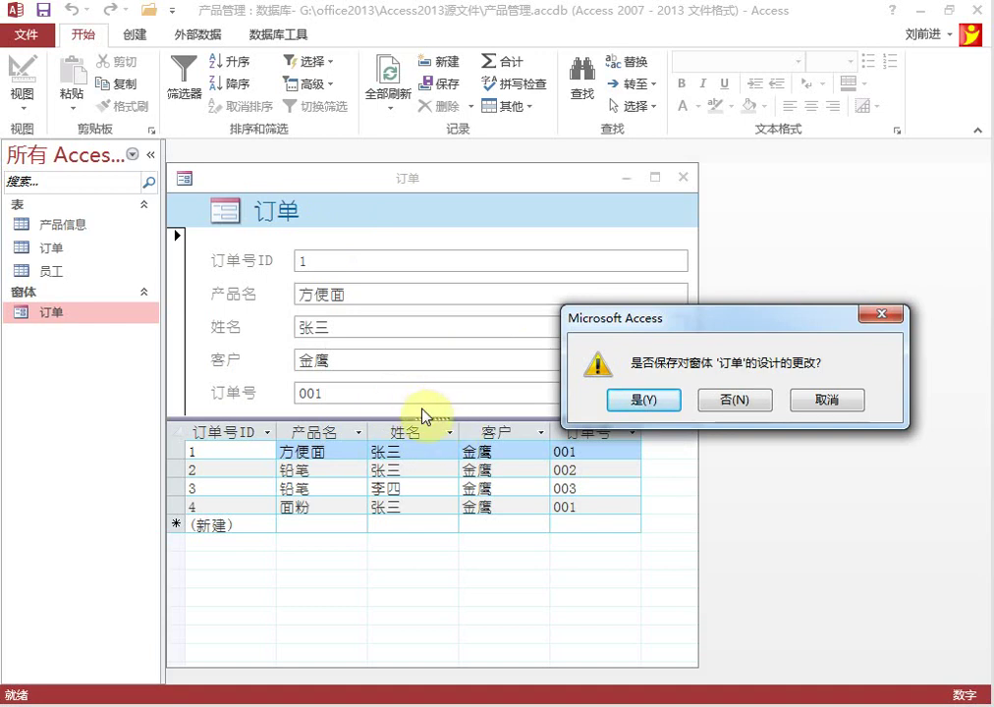
left_click(643, 401)
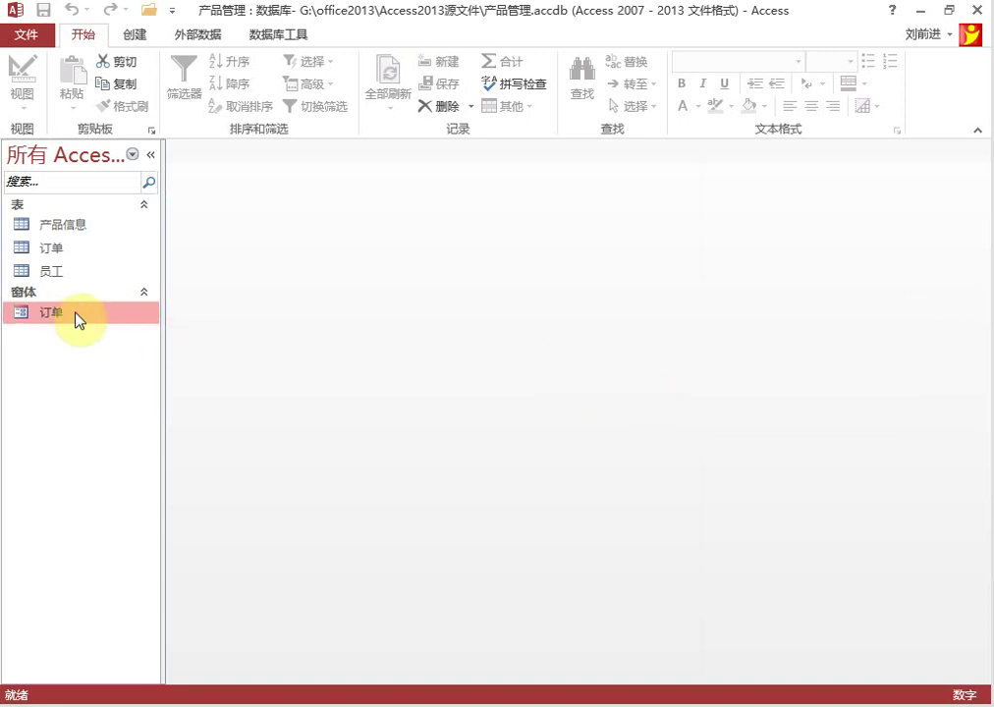
Step: Open the 订单 form in Design View and examine its border style property (边框样式)
right_click(76, 314)
left_click(155, 372)
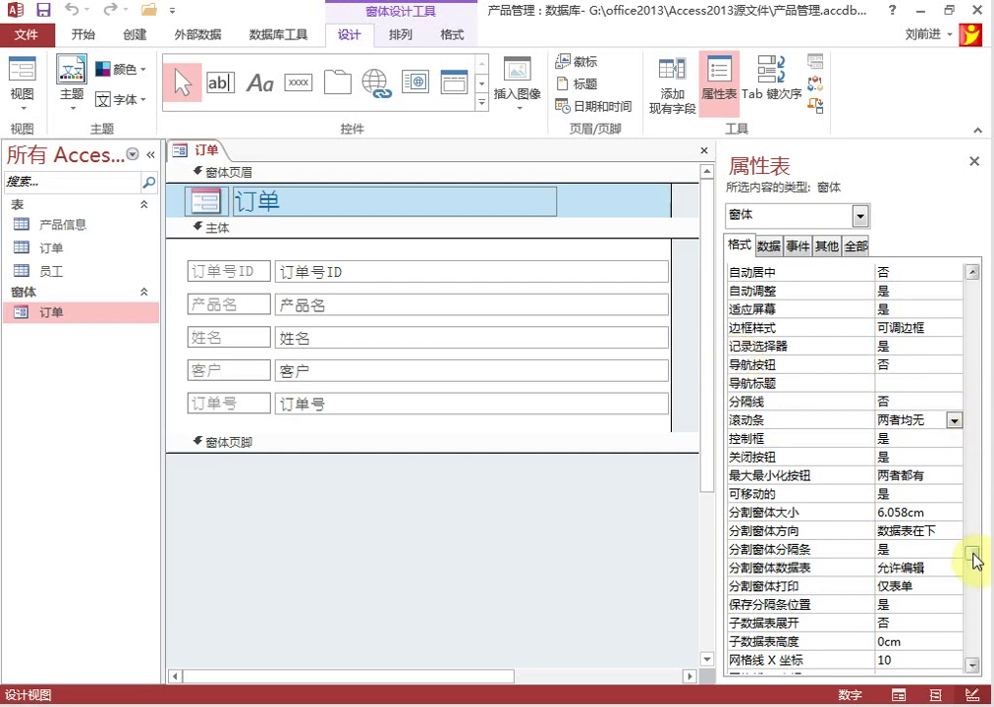
left_click_drag(974, 558, 982, 475)
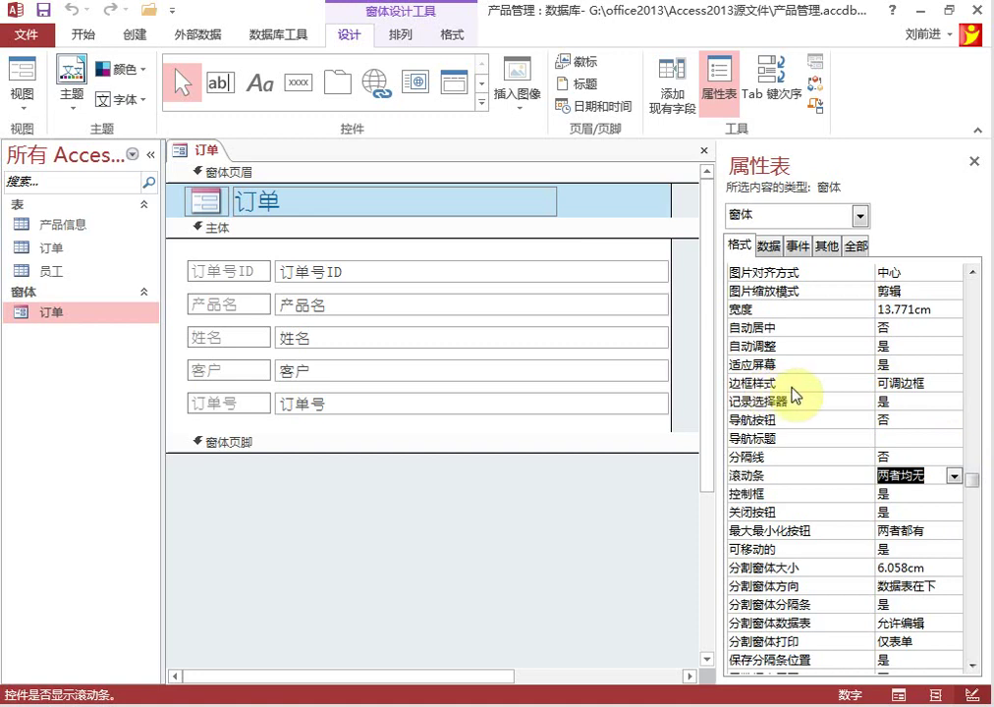
Step: Show the form in Form View, widen its window to test the adjustable border, and close the form
right_click(196, 154)
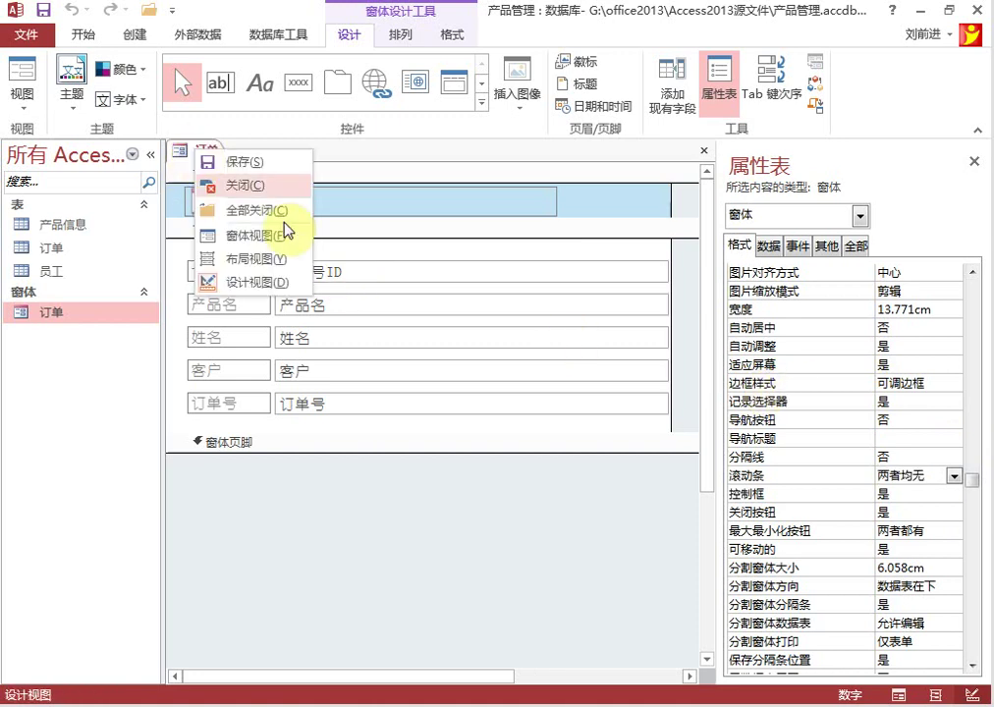
left_click(271, 233)
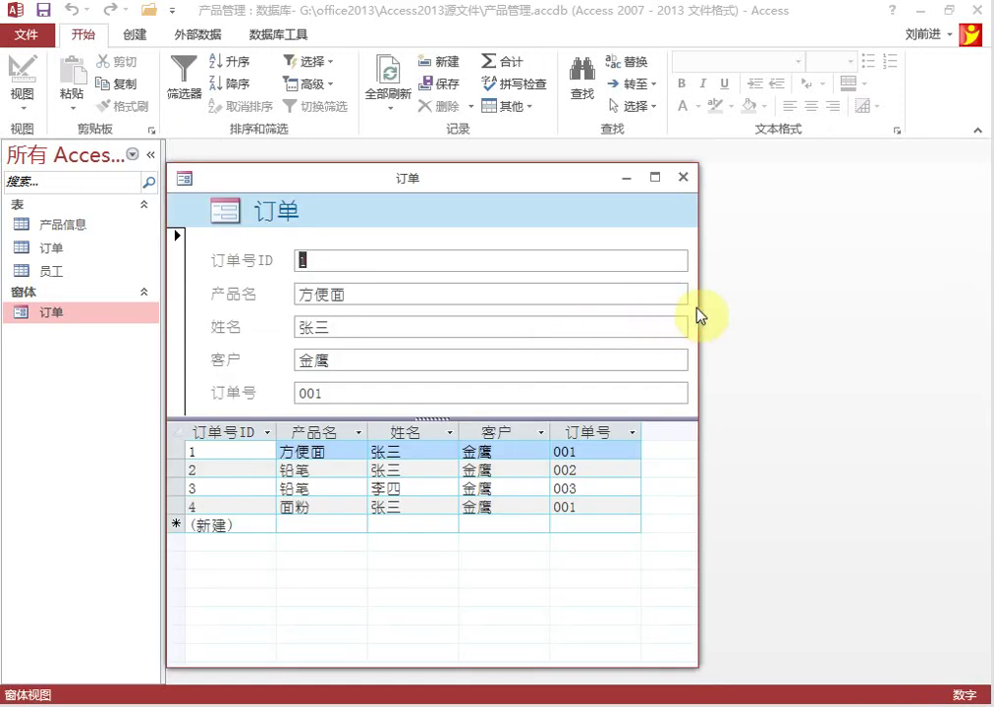
left_click_drag(698, 307, 780, 307)
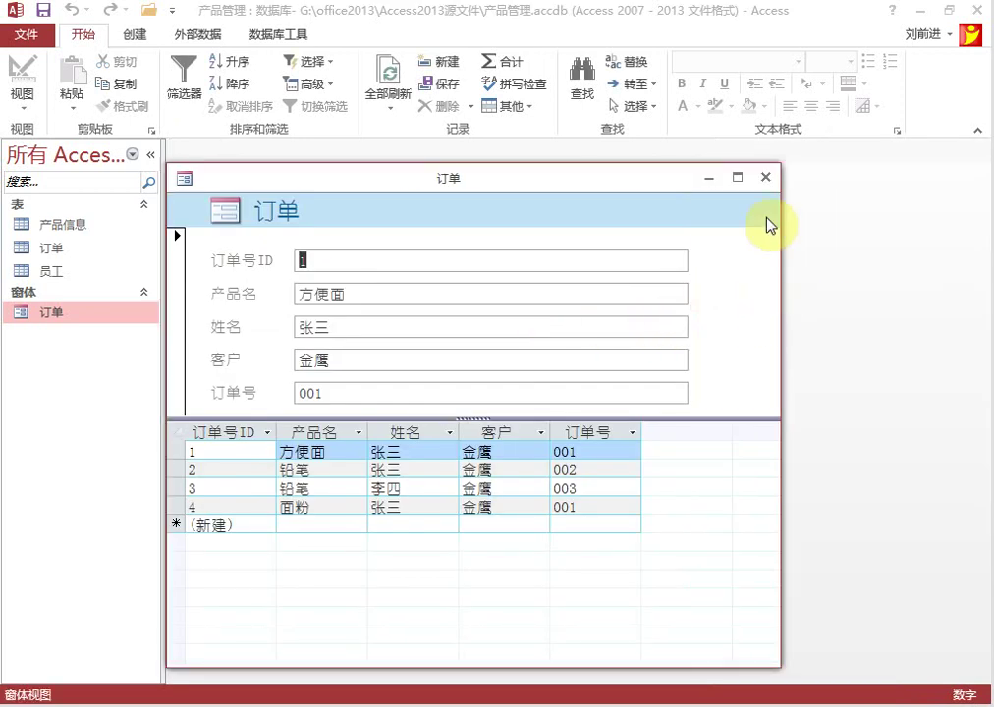
left_click(766, 183)
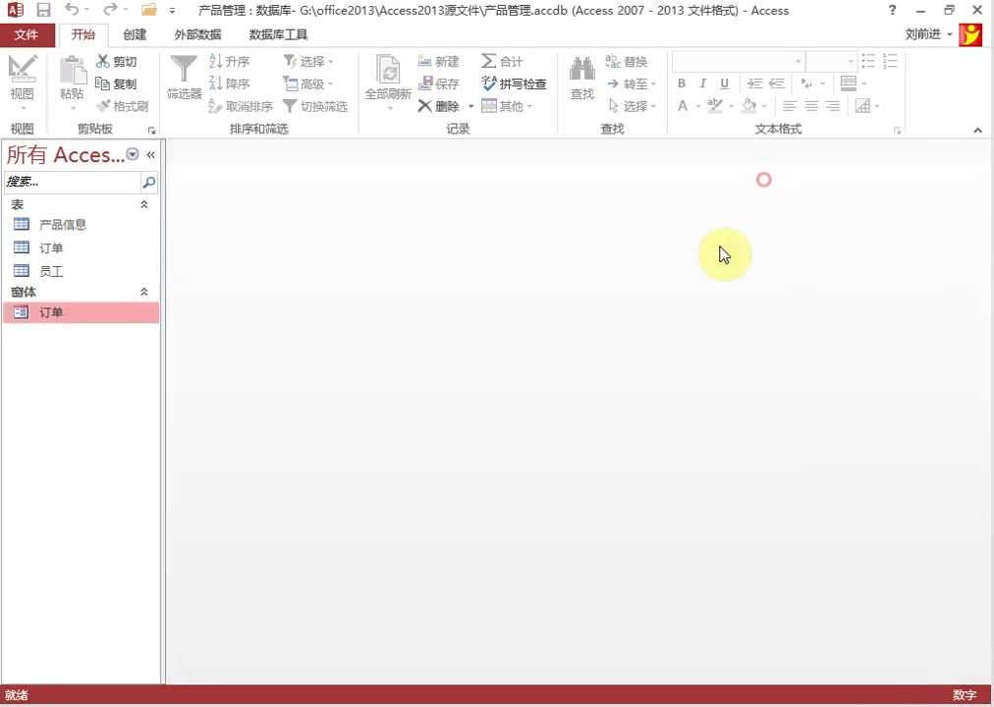
Step: Open the 订单 form in Design View and set its border style (边框样式) to 无
right_click(66, 314)
left_click(130, 369)
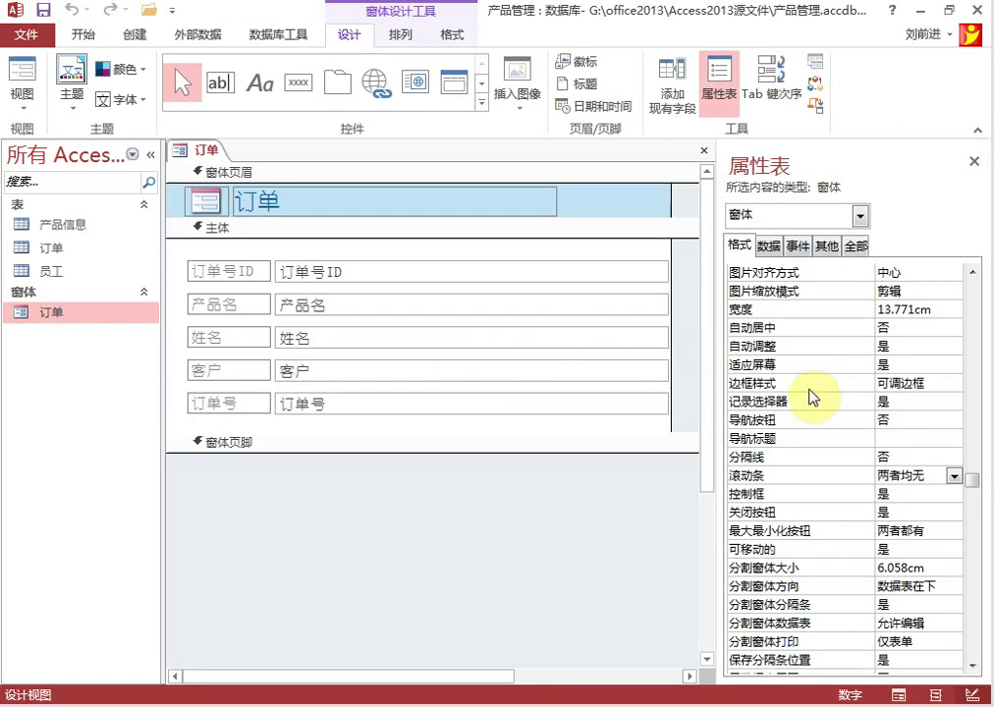
left_click(889, 383)
left_click(954, 383)
left_click(945, 399)
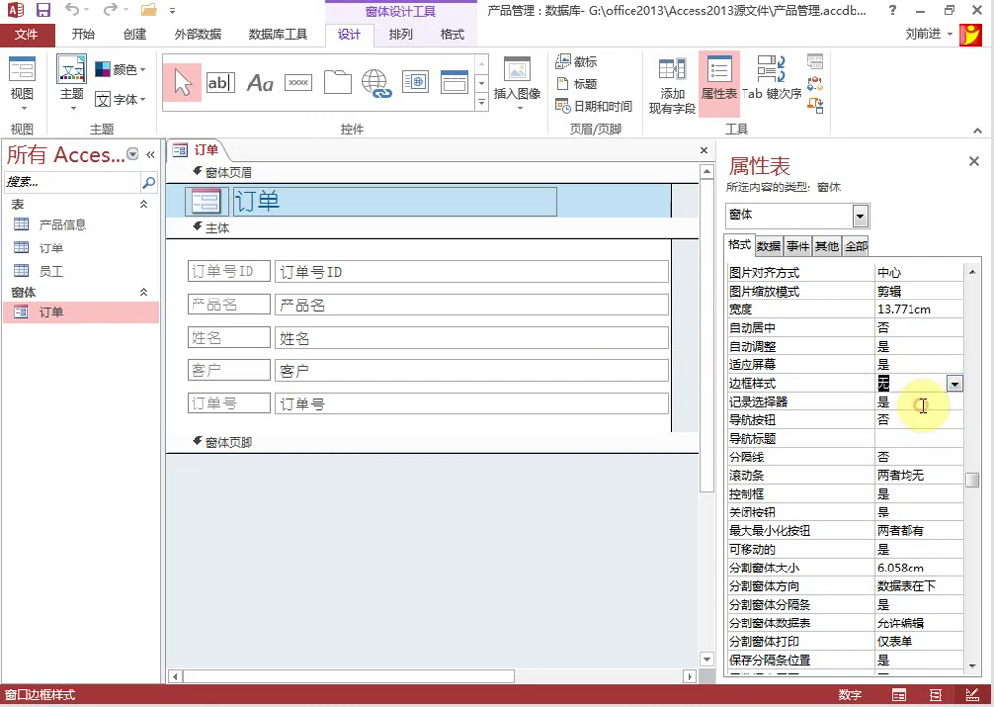
Step: Save the form and switch it to Form View to check the window with border style 无
right_click(201, 151)
left_click(230, 164)
right_click(196, 152)
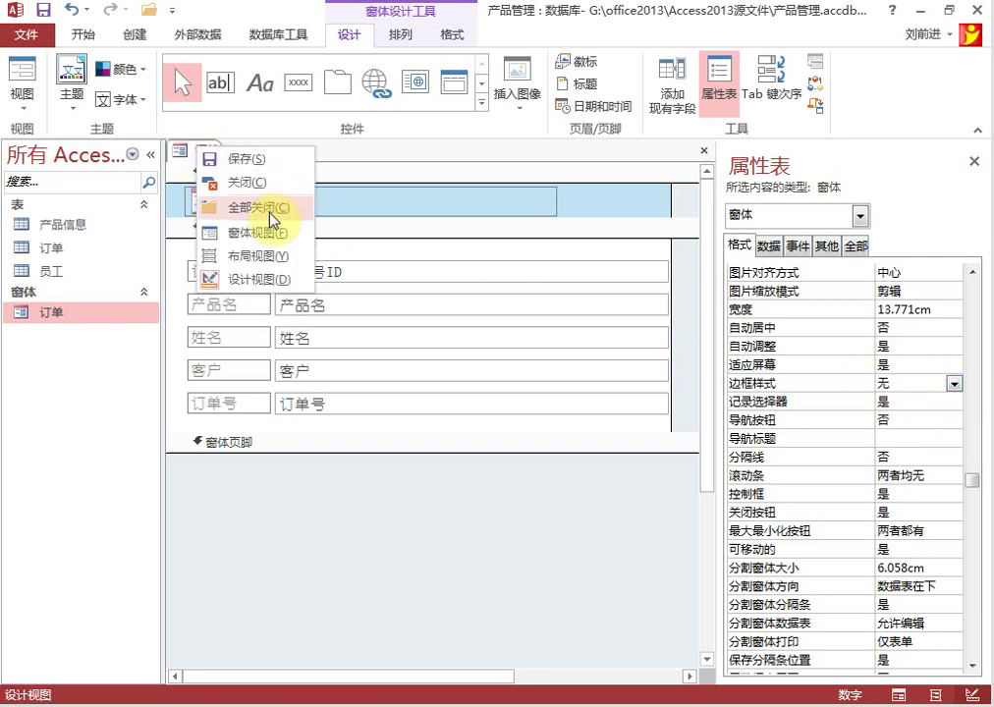
left_click(268, 228)
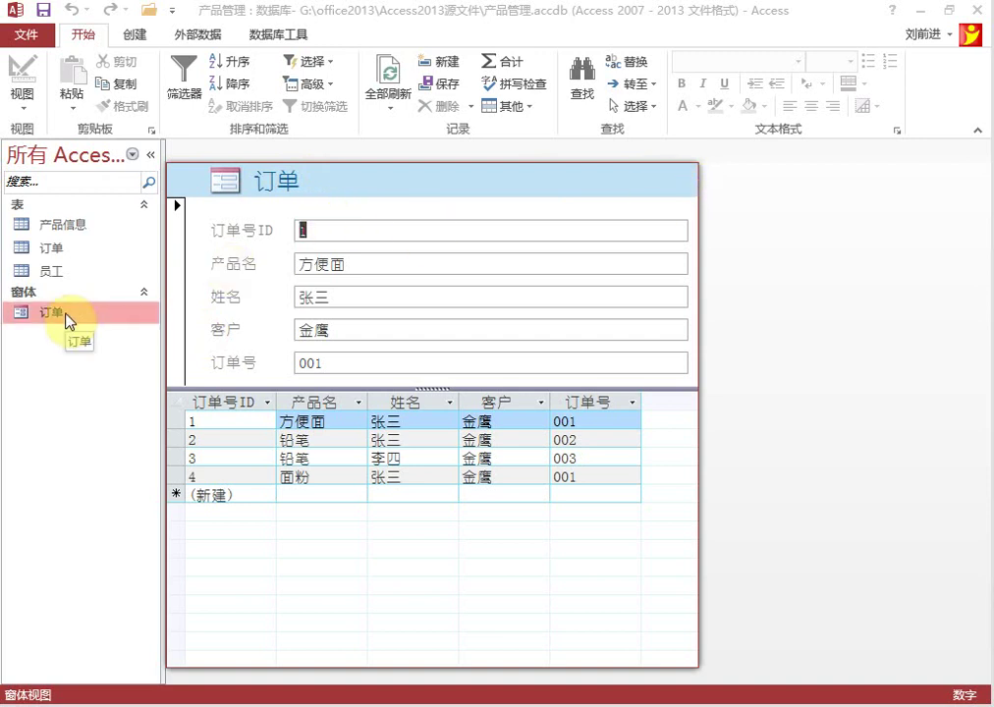
Step: Return to Design View, review the close button property (关闭按钮), and set 最大最小化按钮 to 无
right_click(335, 183)
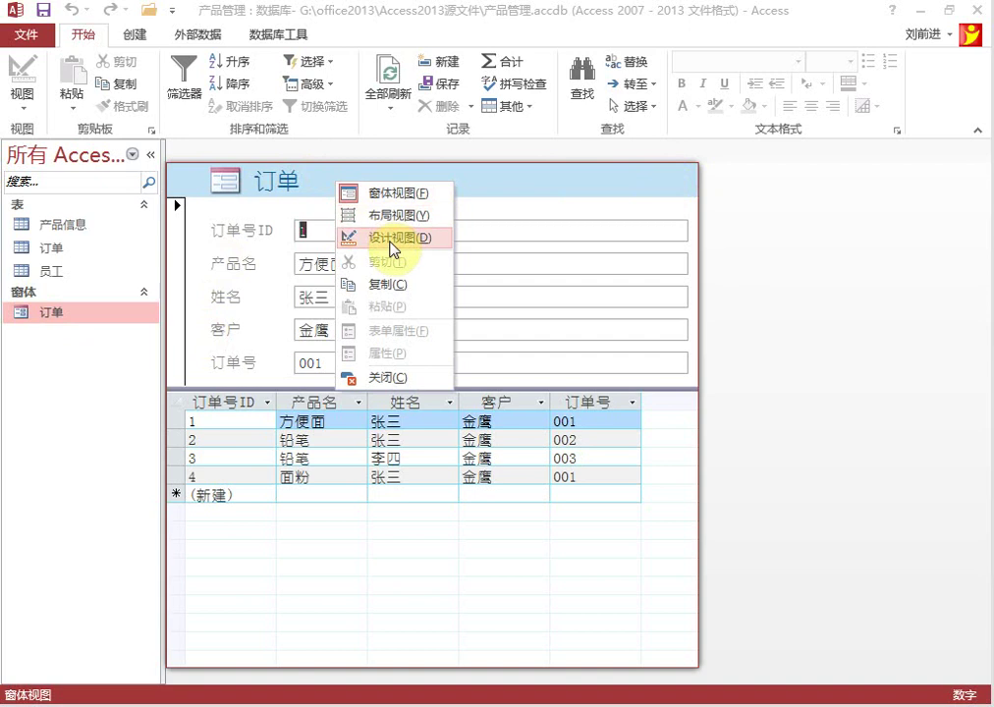
left_click(398, 238)
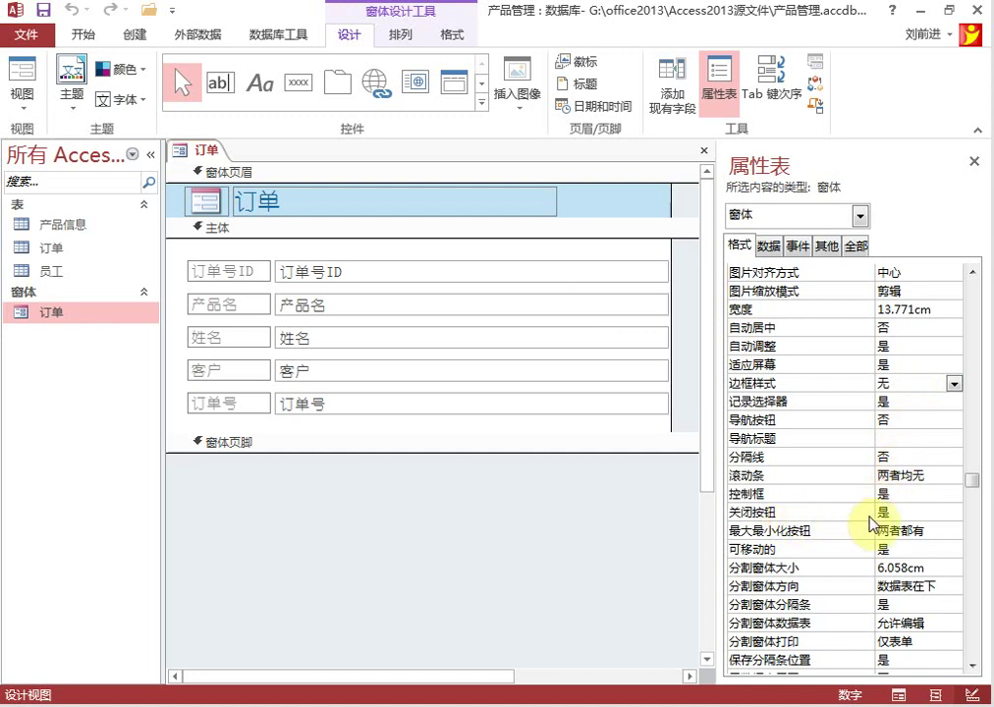
left_click(934, 512)
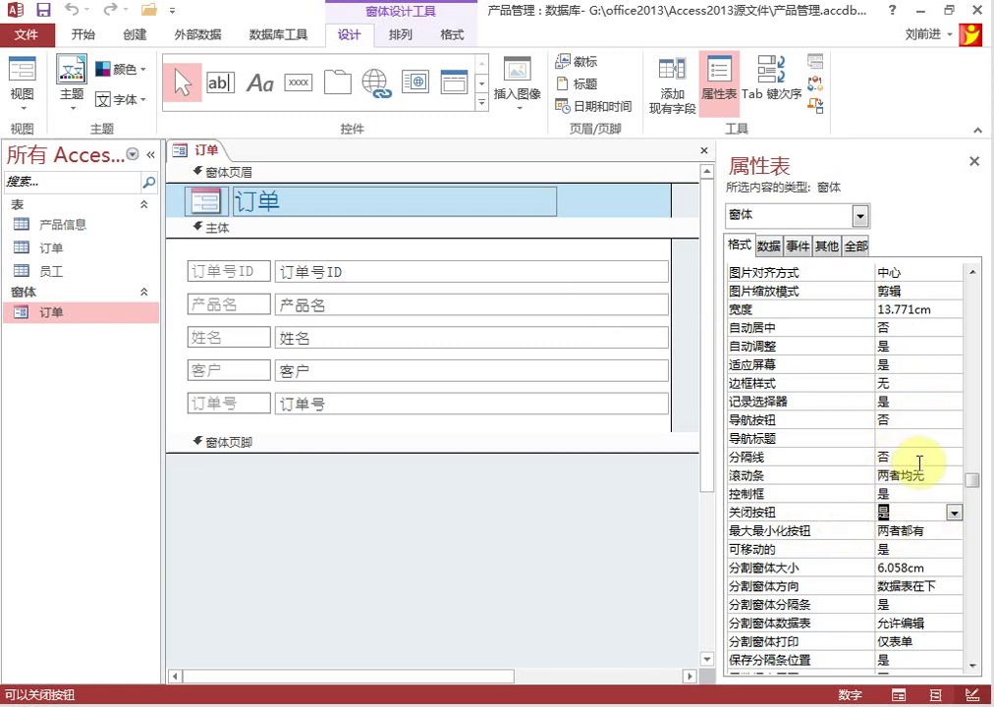
left_click(933, 530)
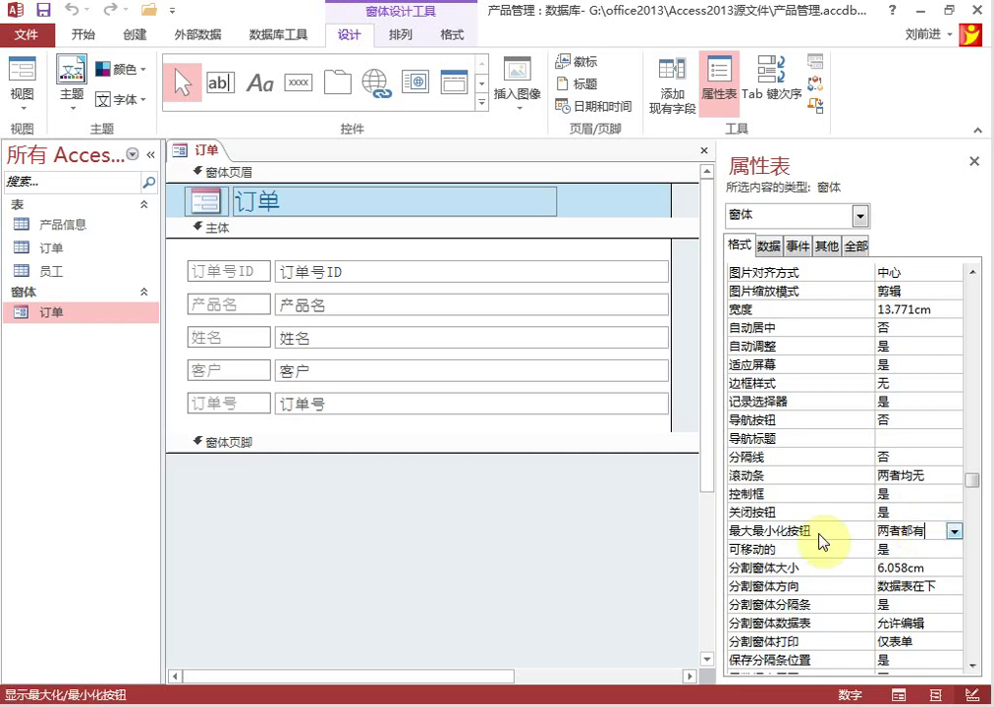
left_click(953, 531)
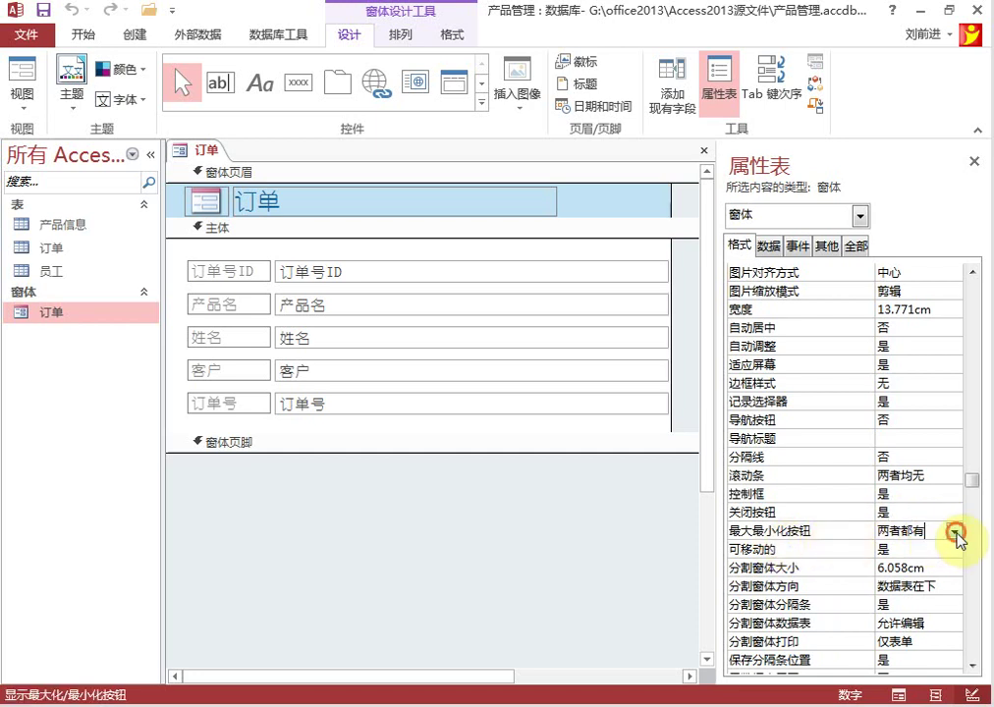
left_click(911, 549)
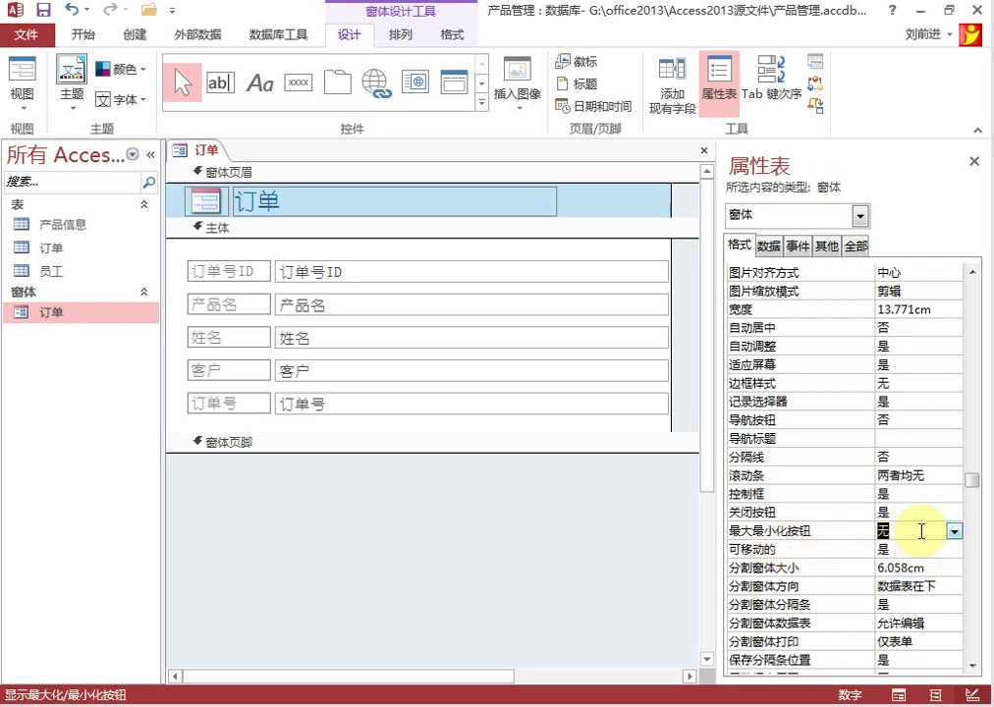
left_click(909, 513)
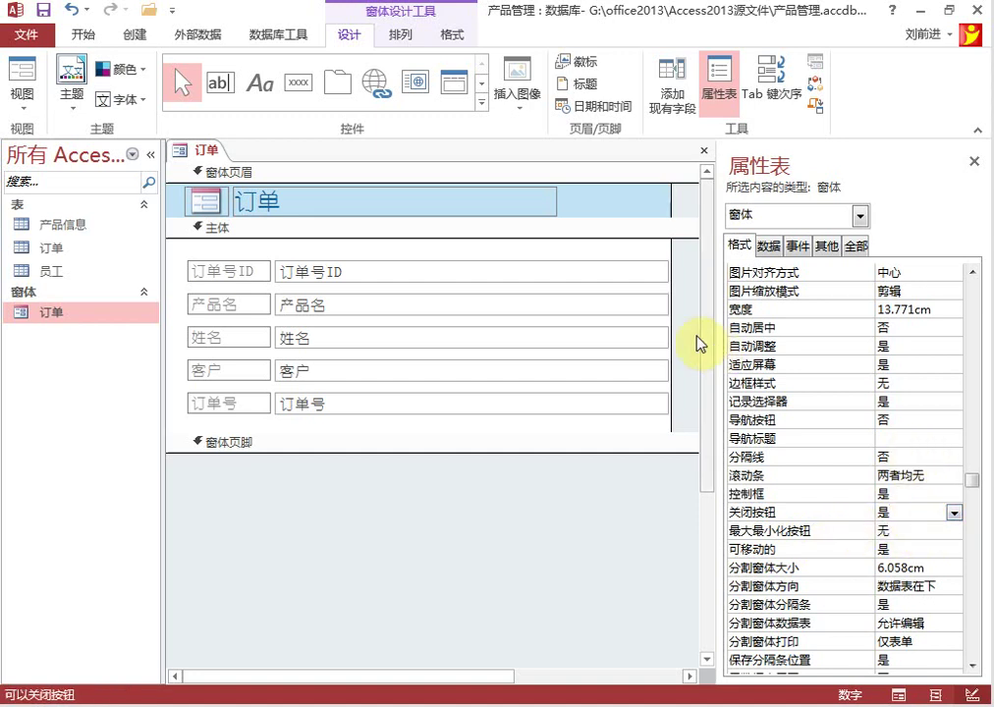
Step: Save the form and open 订单 again to check the effect of the 最大最小化按钮 setting
right_click(199, 160)
left_click(226, 166)
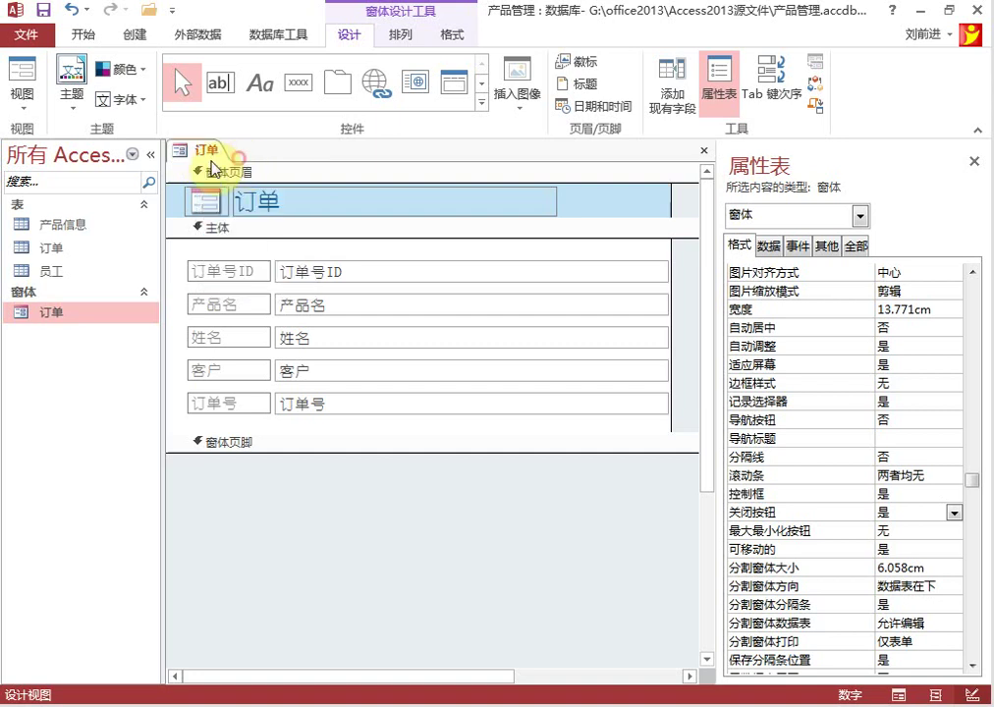
left_click(87, 316)
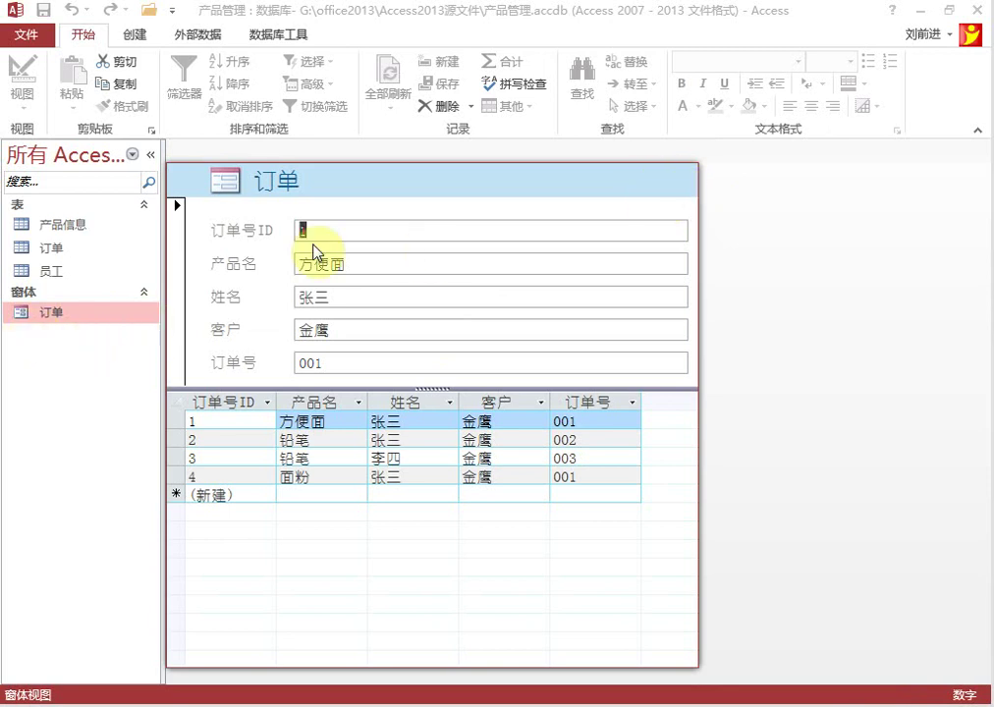
Step: Switch the form back to Design View and set its border style (边框样式) to 细边框
right_click(339, 187)
left_click(392, 244)
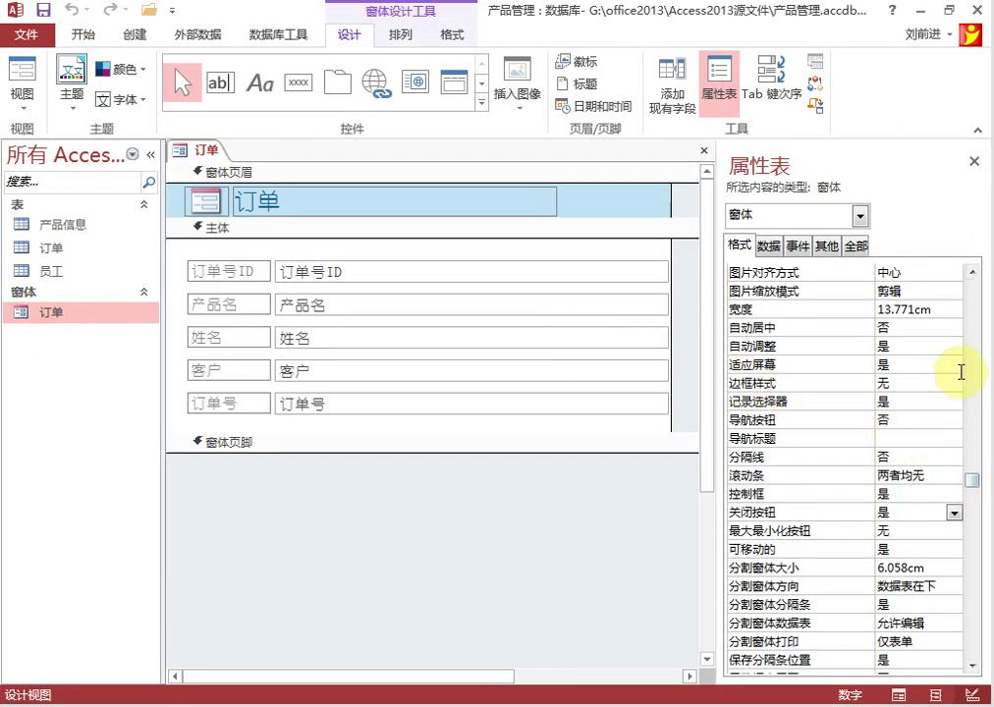
left_click(923, 384)
left_click(954, 384)
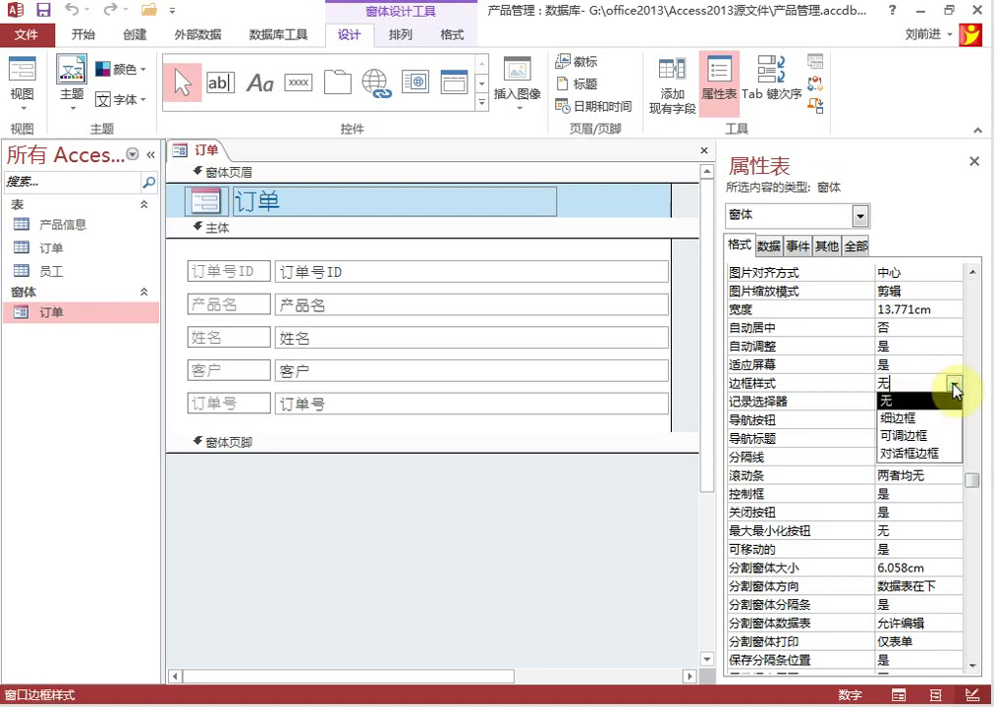
left_click(912, 422)
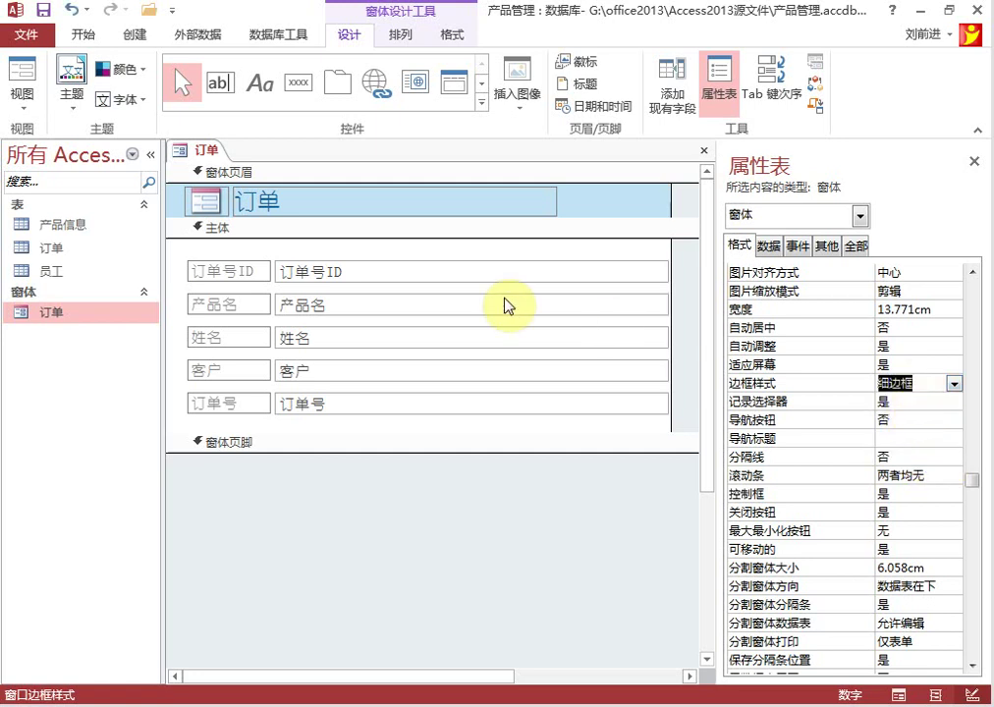
Step: Save the form, check the 细边框 window in Form View by moving it slightly, and close it
right_click(192, 150)
left_click(215, 153)
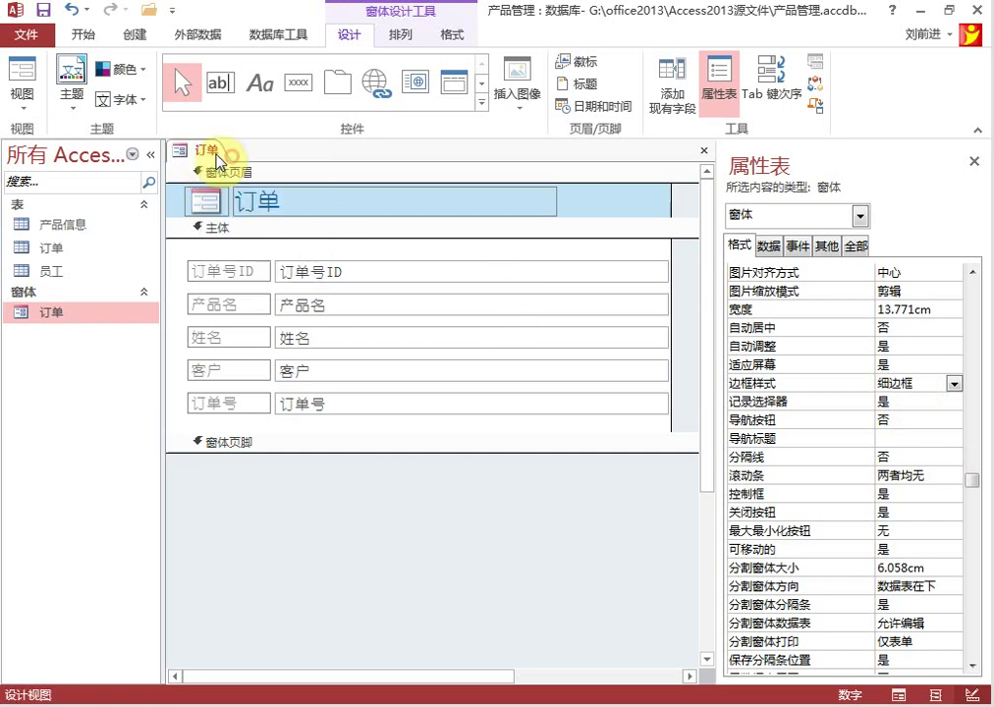
right_click(186, 152)
left_click(249, 233)
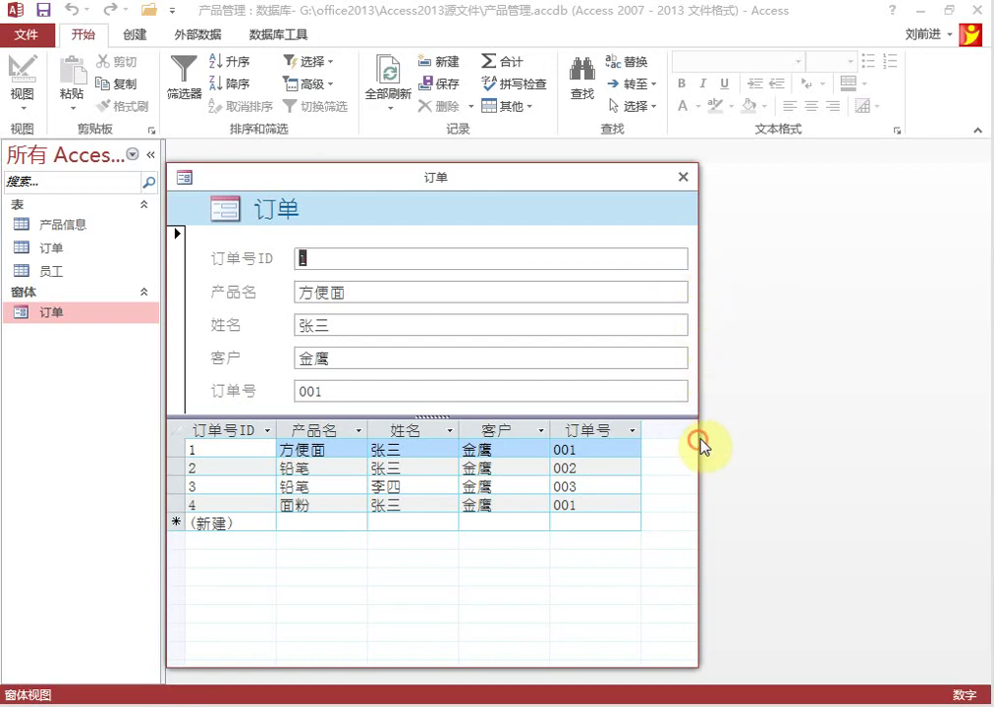
left_click_drag(429, 179, 461, 166)
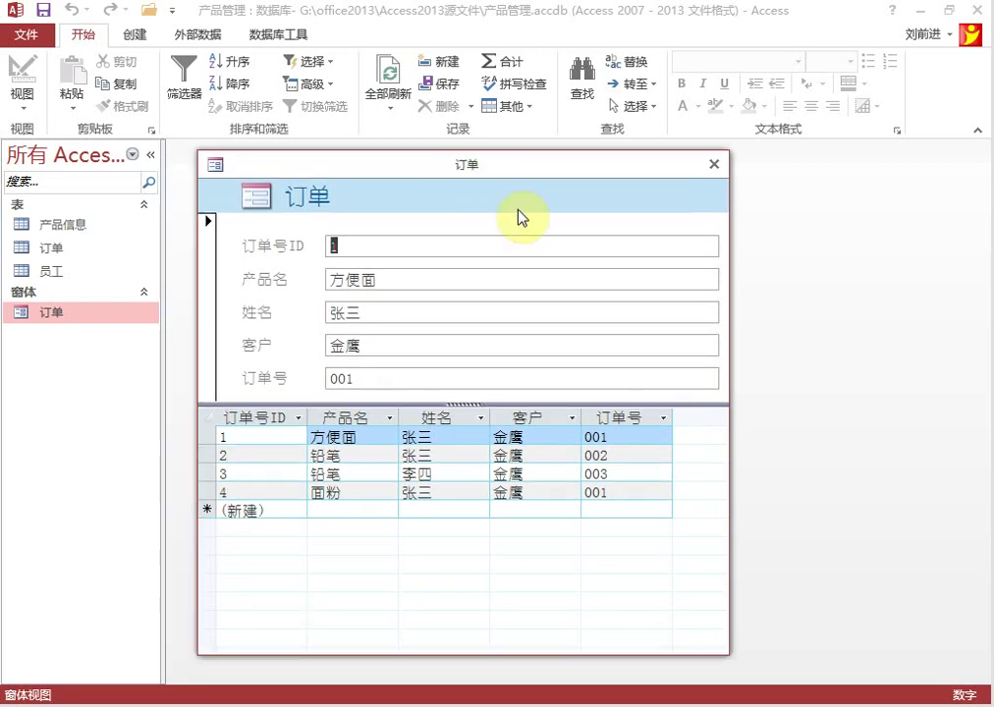
left_click(715, 165)
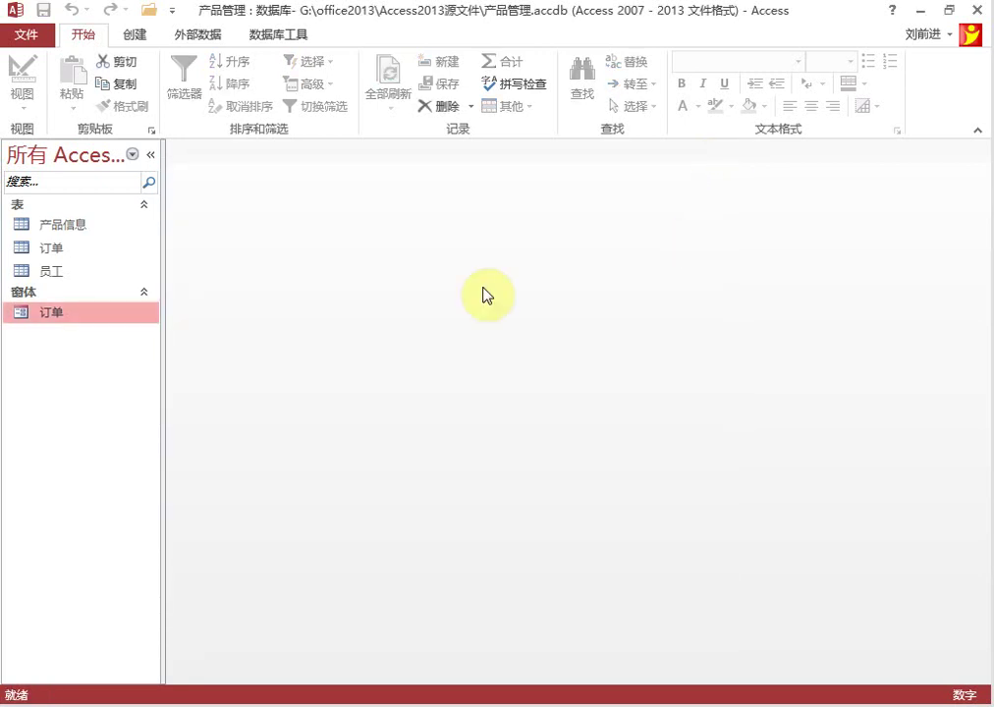
Step: Open the 订单 form in Design View and set its border style (边框样式) to 对话框边框
right_click(74, 318)
left_click(181, 374)
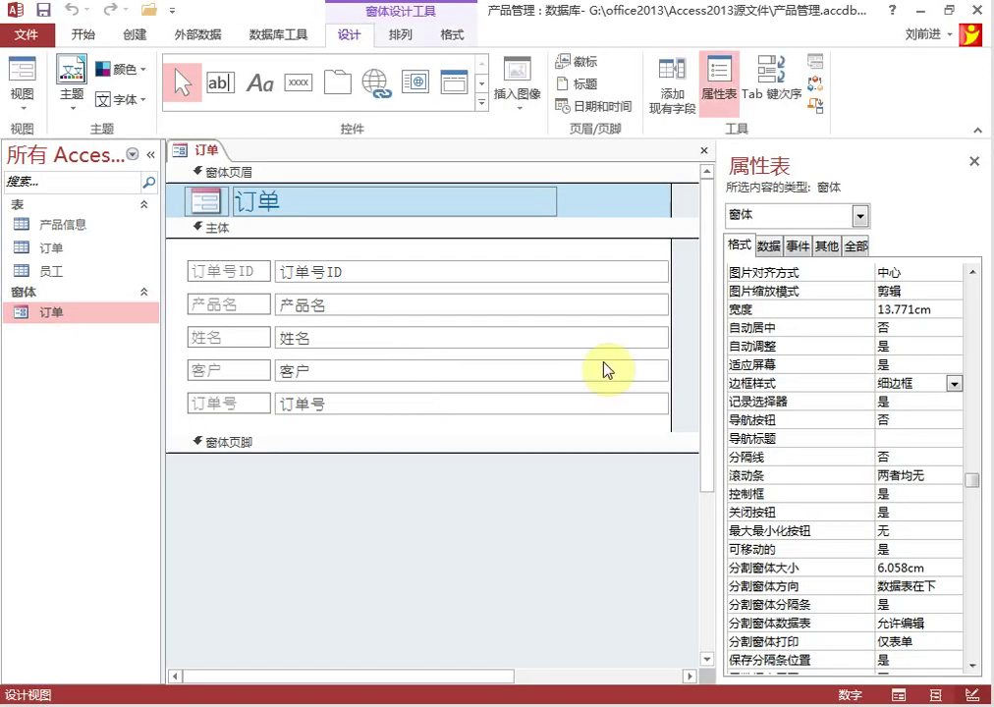
left_click(957, 386)
left_click(905, 449)
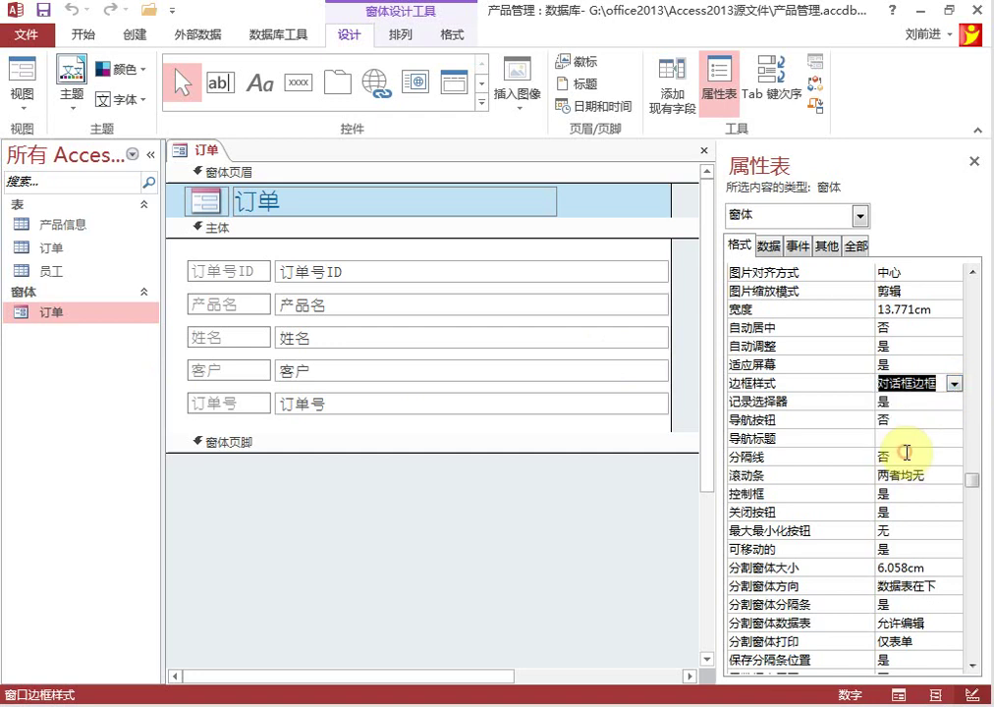
Step: Save the form, view the 对话框边框 window in Form View, and close it
right_click(201, 151)
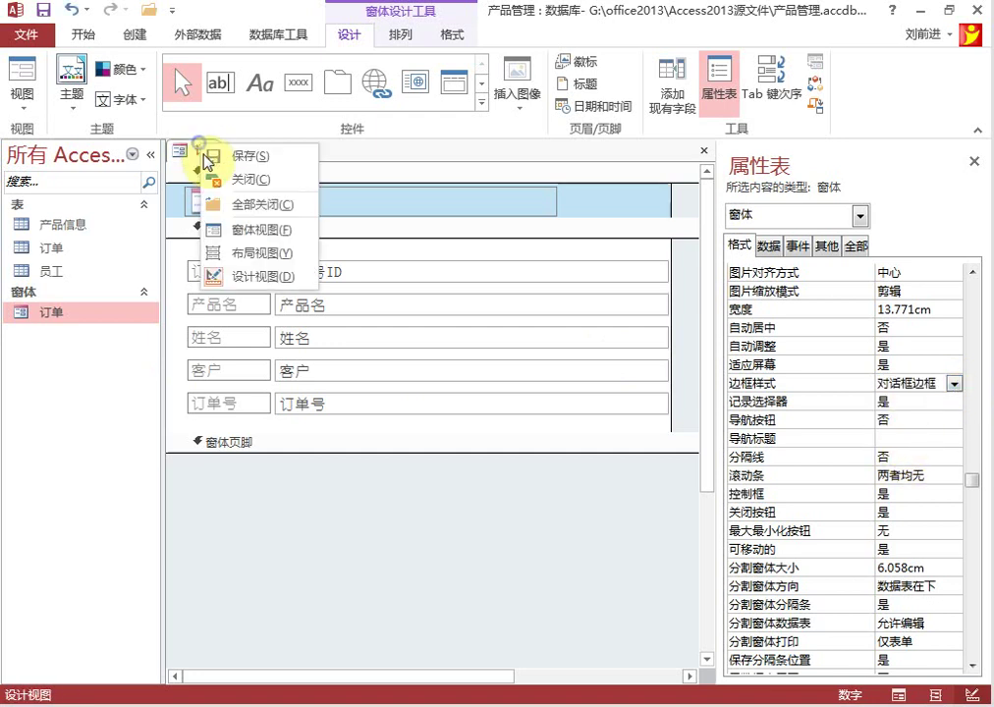
left_click(199, 155)
right_click(208, 151)
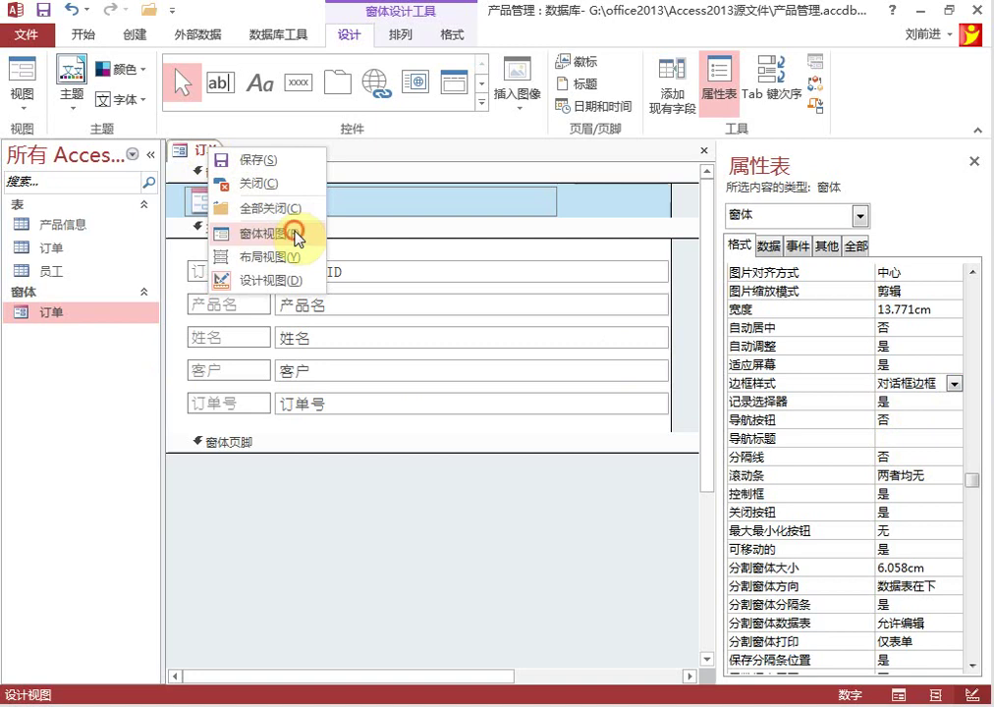
left_click(294, 235)
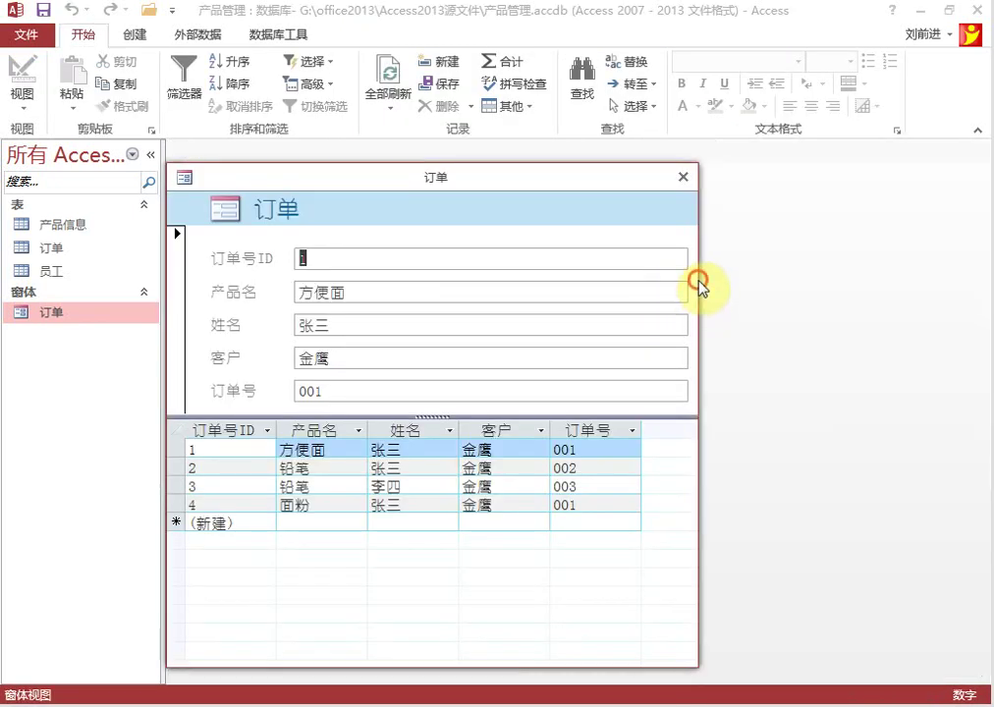
left_click(684, 177)
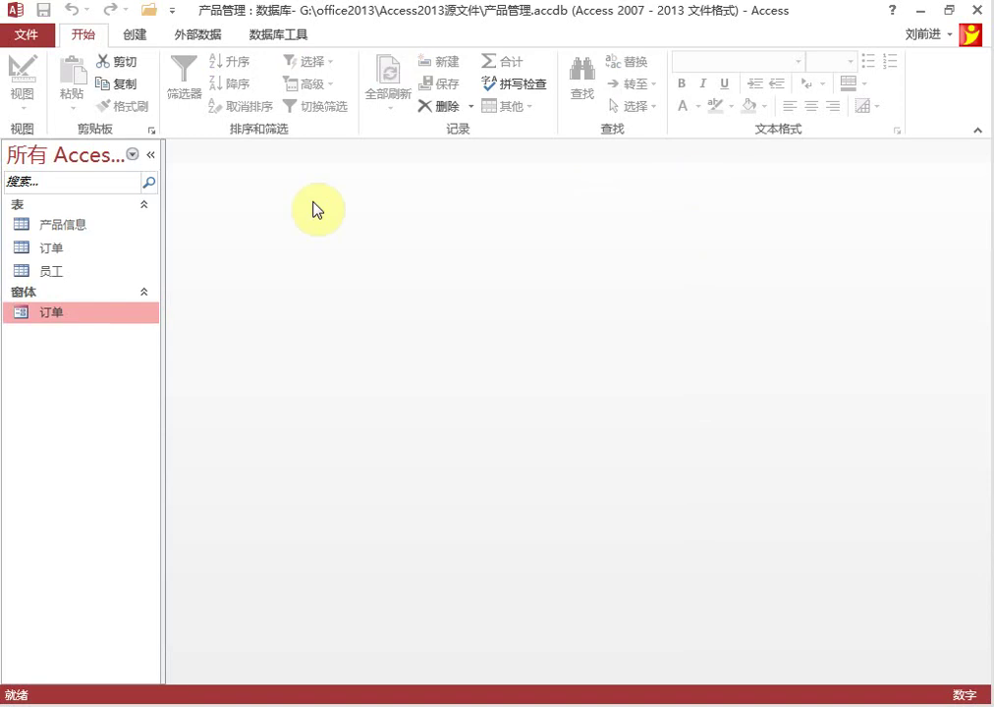
Step: Reopen 订单 in Design View, set 最大最小化按钮 to 两者都有, and review the 边框样式 property
right_click(41, 315)
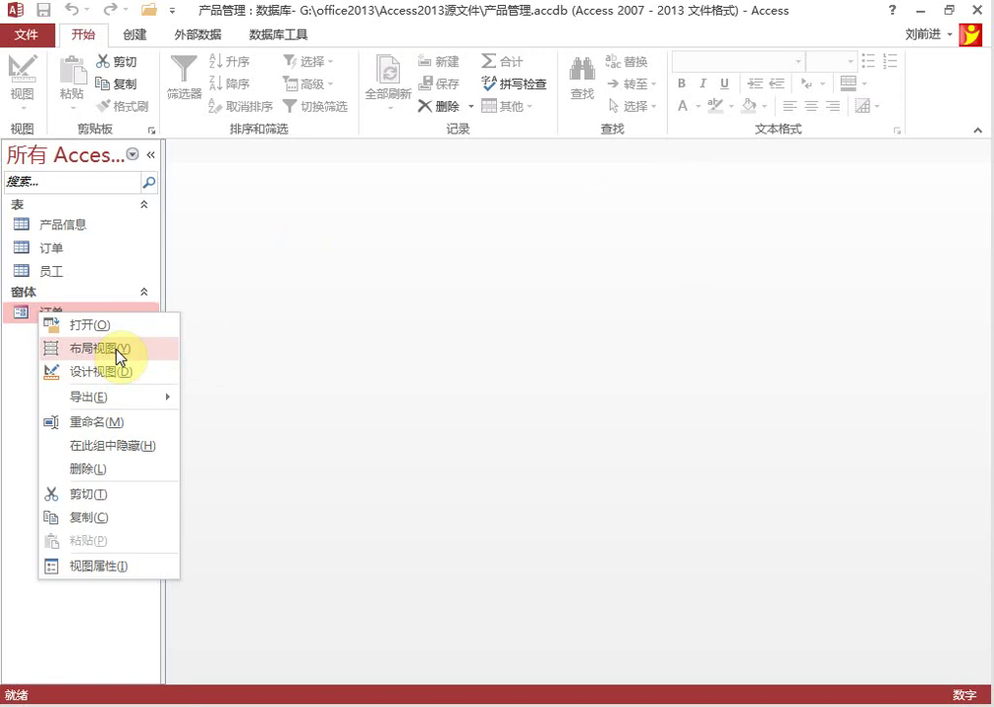
left_click(126, 373)
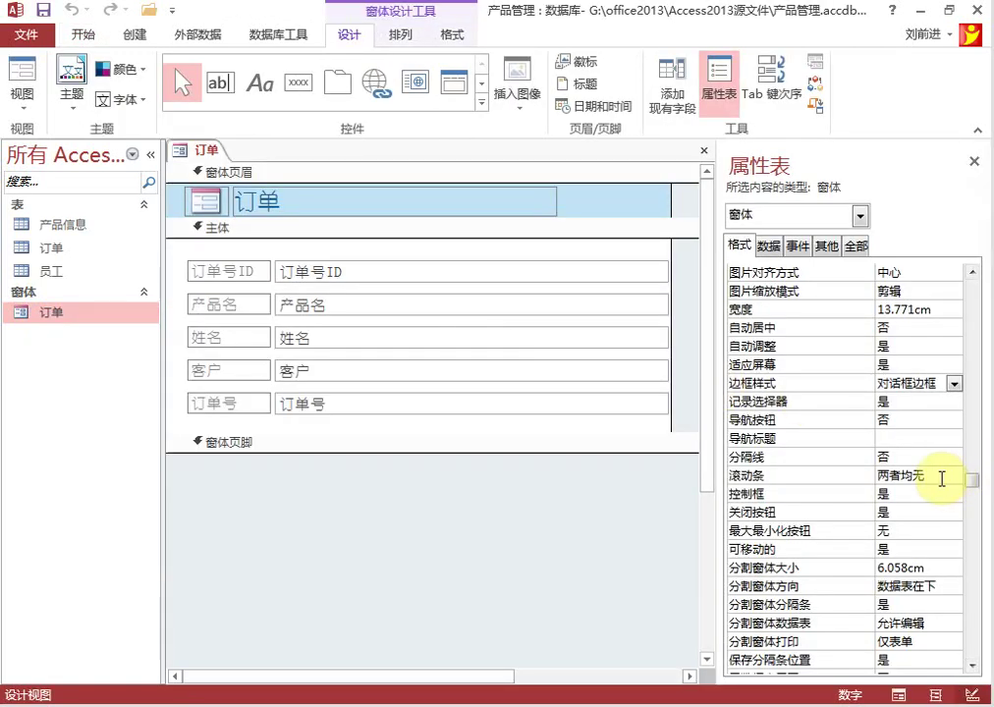
left_click(912, 533)
double_click(911, 533)
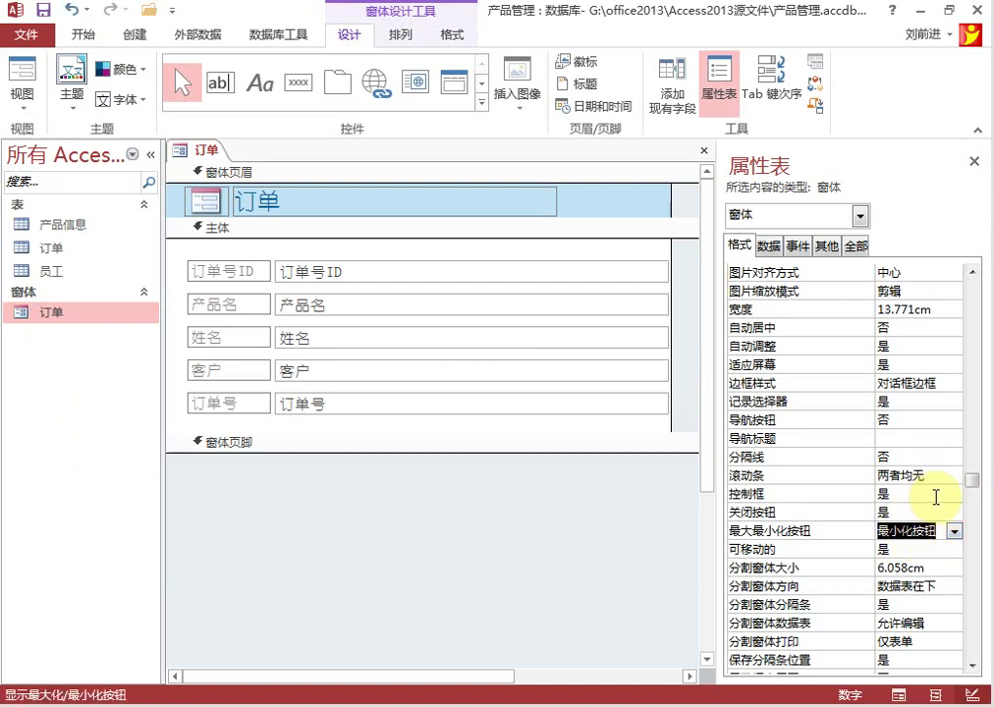
left_click(954, 532)
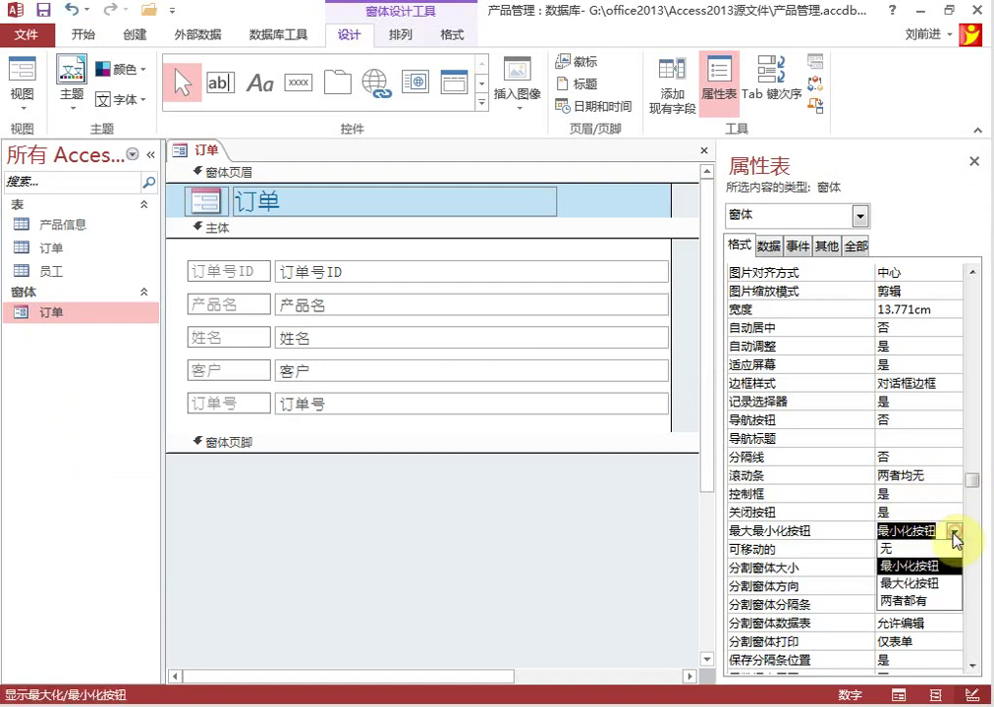
left_click(924, 601)
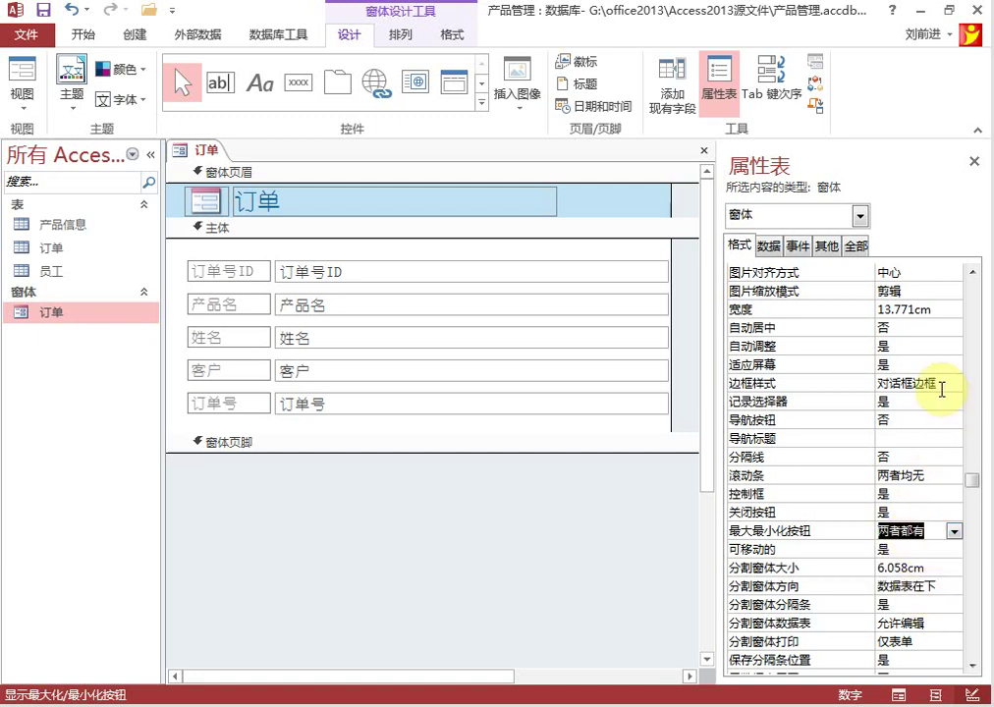
left_click(891, 382)
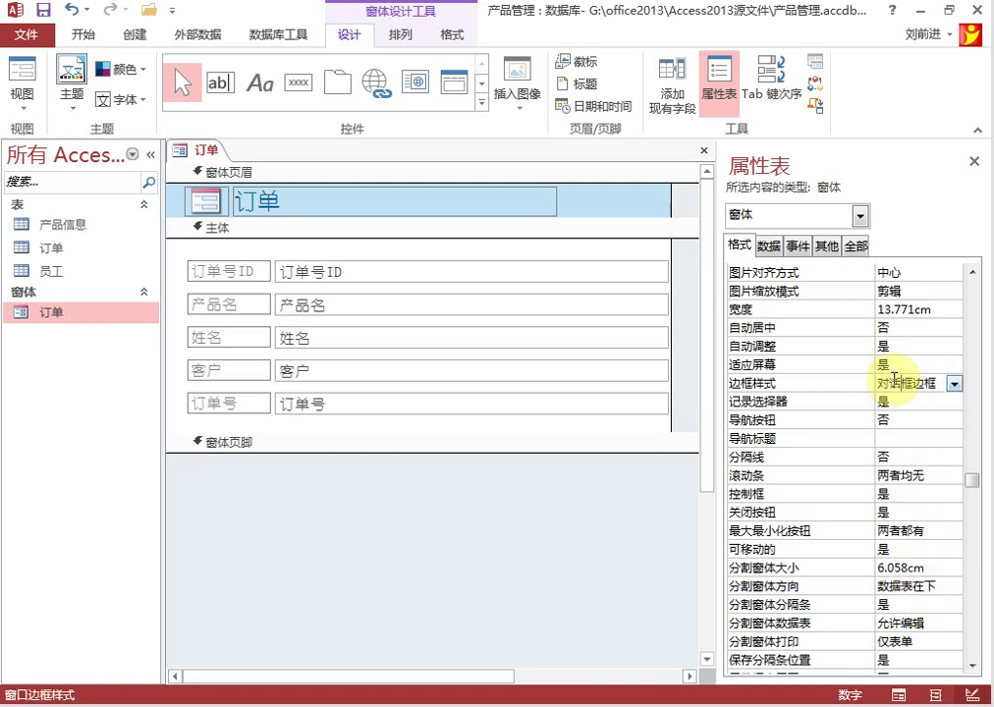
Step: Save the form, check the dialog-bordered window's buttons in Form View by moving it slightly, and close it
right_click(202, 152)
left_click(206, 155)
right_click(206, 155)
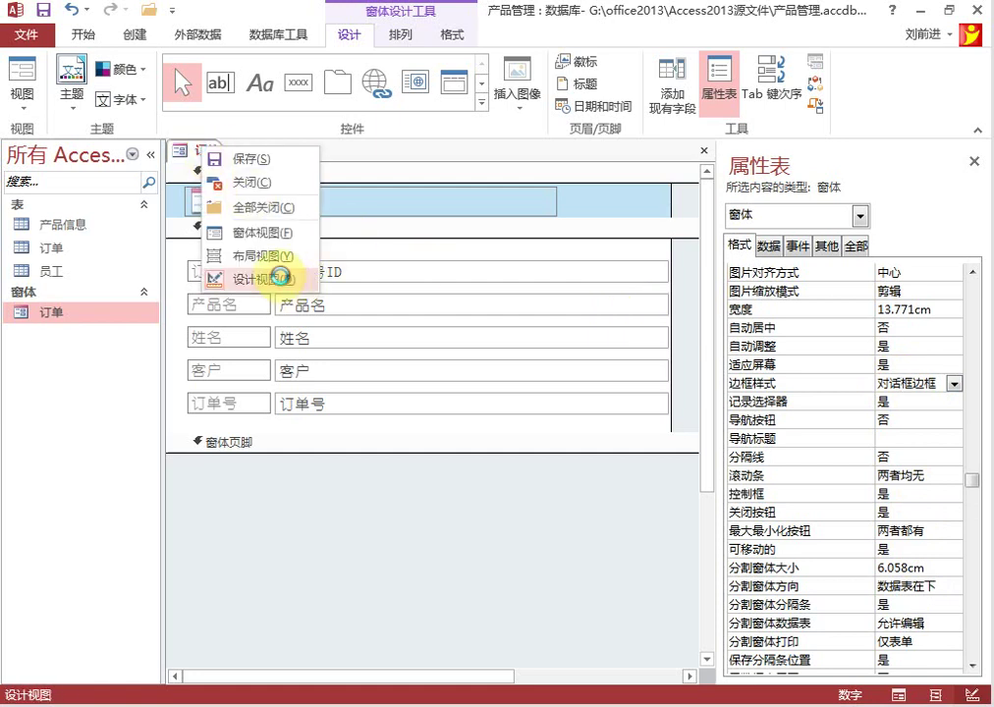
left_click(278, 276)
right_click(204, 150)
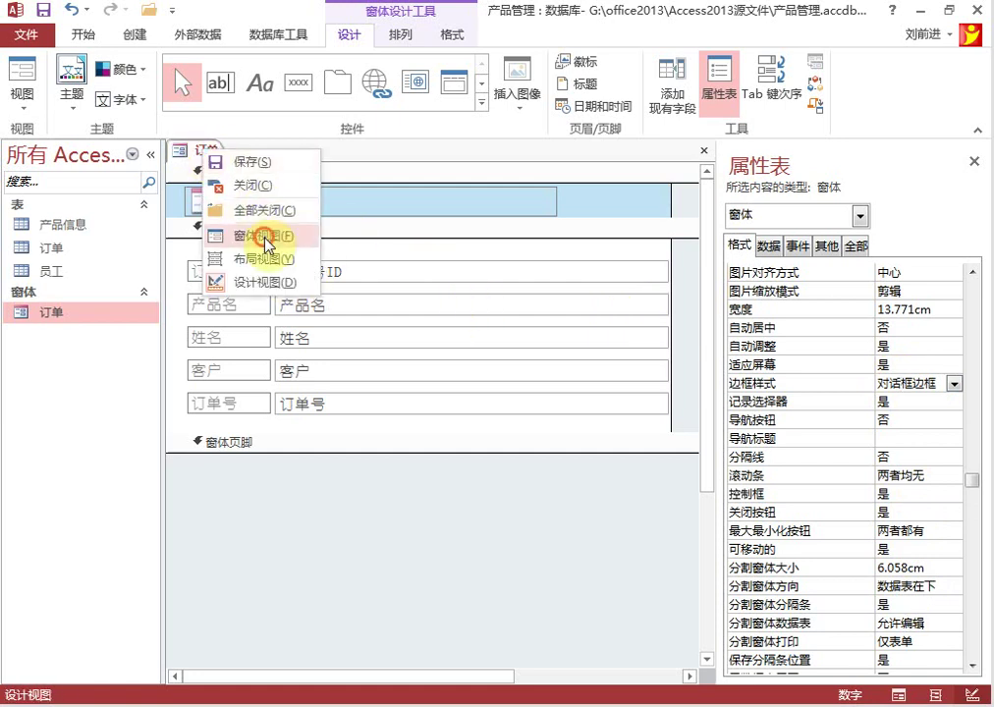
left_click(265, 245)
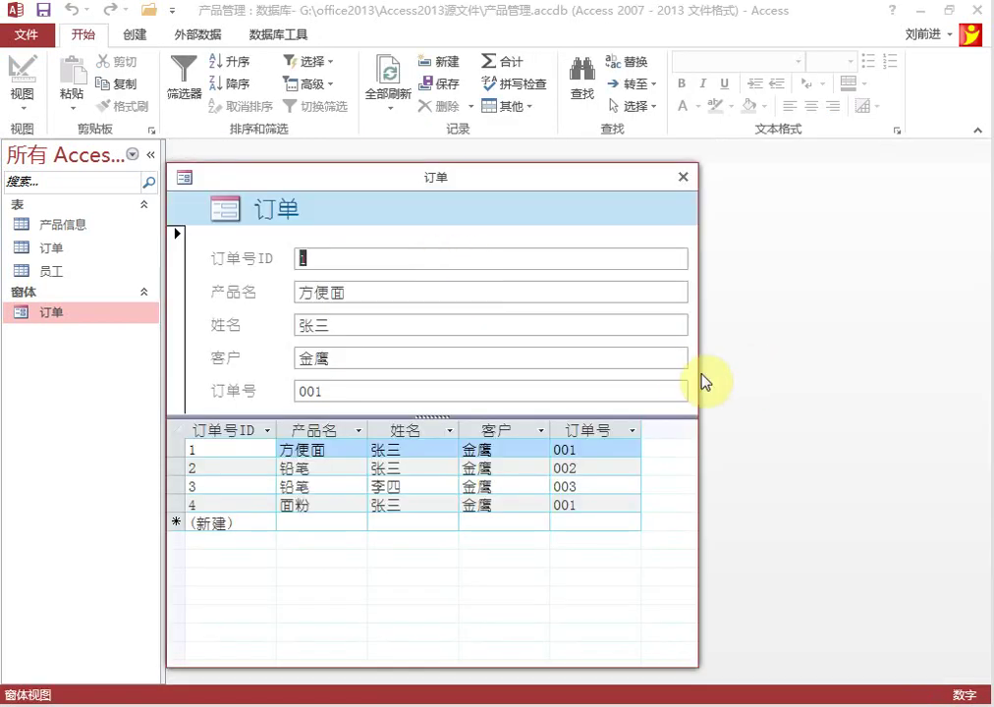
left_click_drag(552, 178, 581, 174)
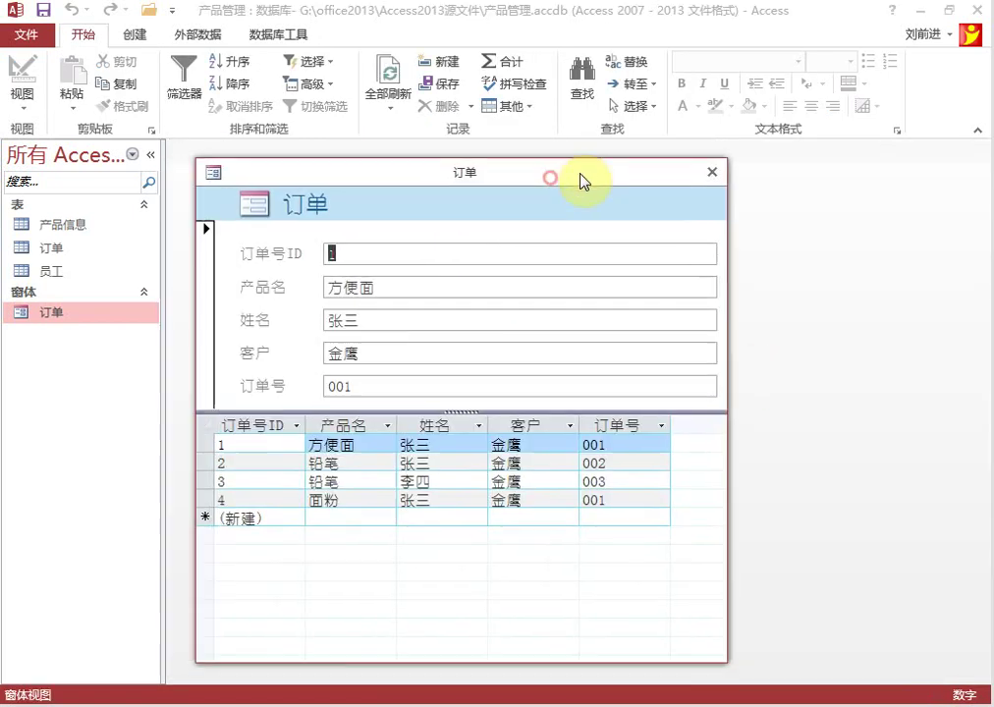
left_click(712, 177)
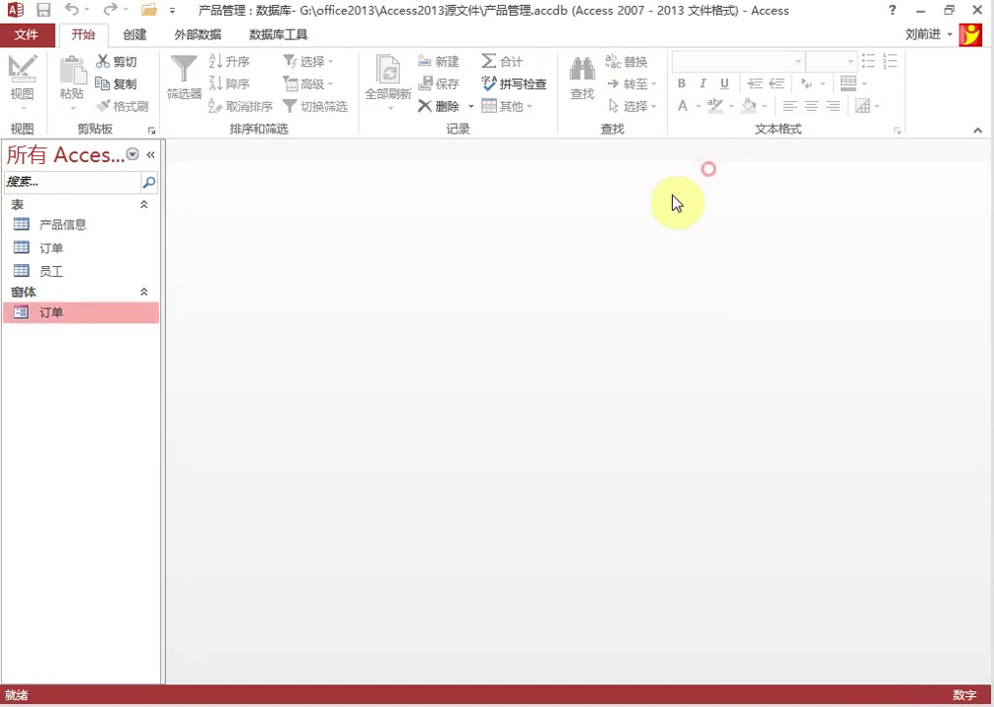
Step: Return 订单 to Design View, review 最大最小化按钮, and switch the 边框样式 property to 细边框
right_click(66, 316)
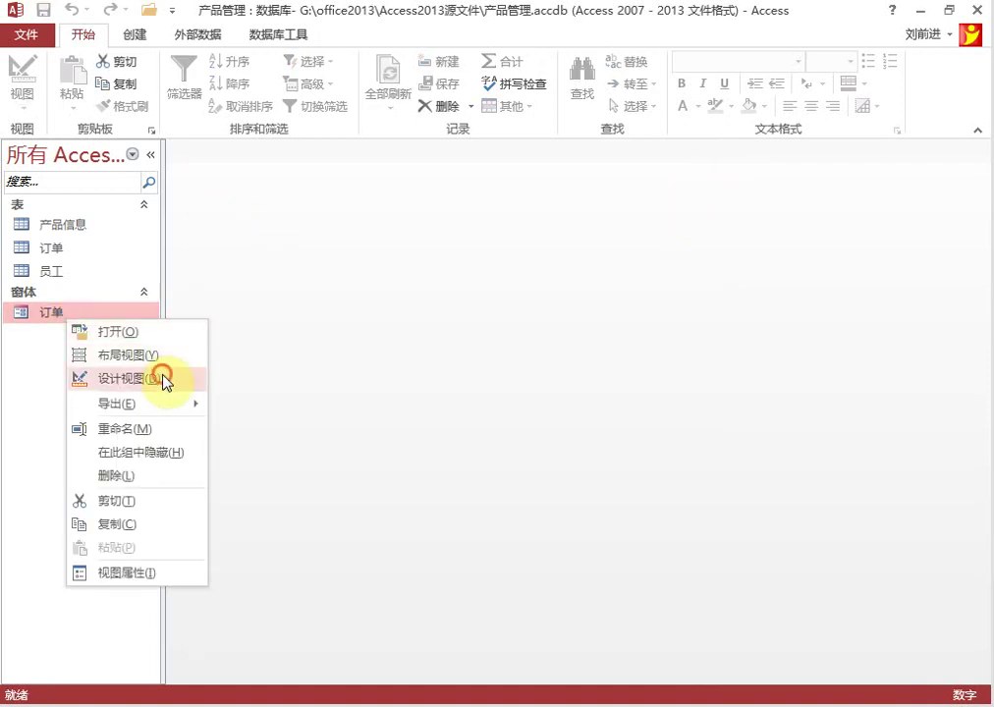
left_click(195, 378)
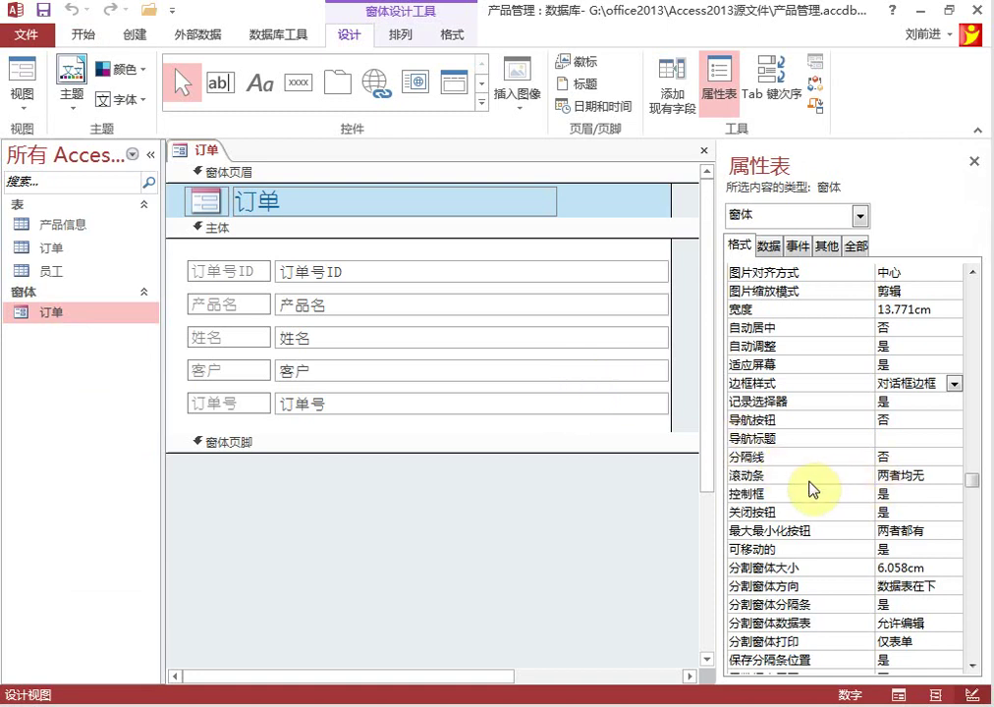
left_click(946, 530)
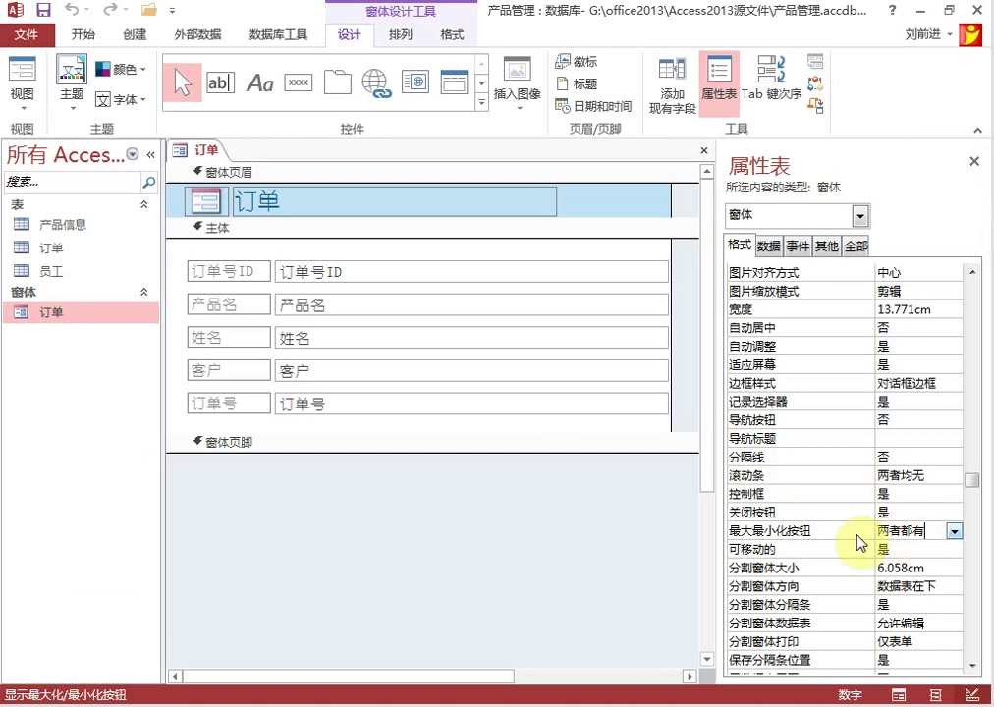
left_click(936, 383)
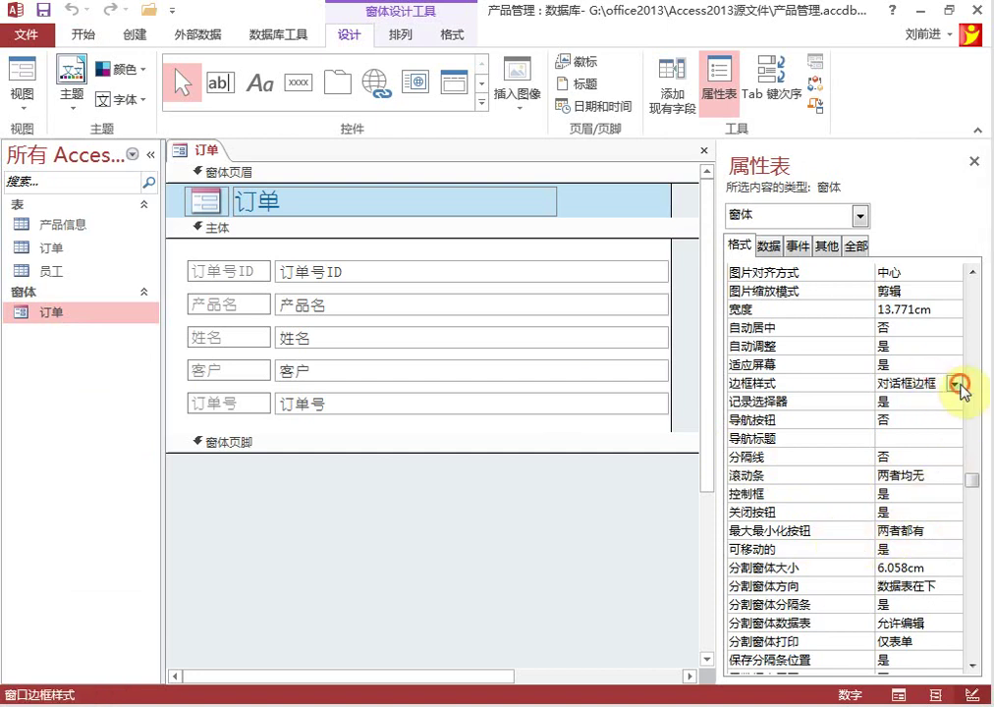
left_click(954, 382)
left_click(914, 418)
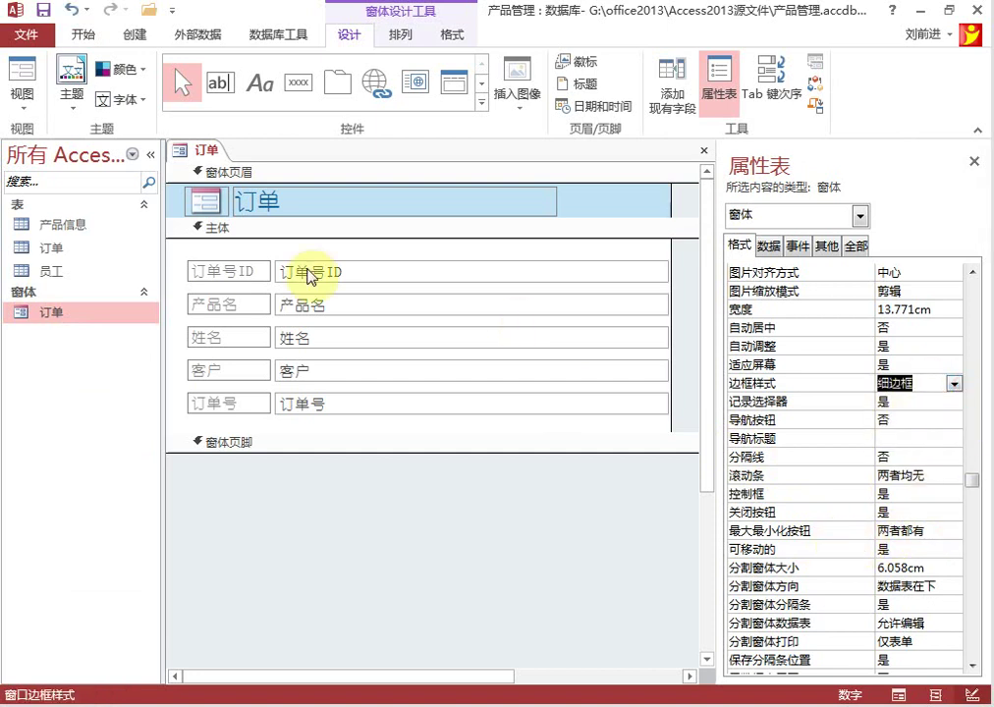
Step: Save the form, check the thin-bordered window's minimize and maximize buttons and its edge in Form View, and close it
right_click(195, 157)
left_click(201, 155)
right_click(201, 154)
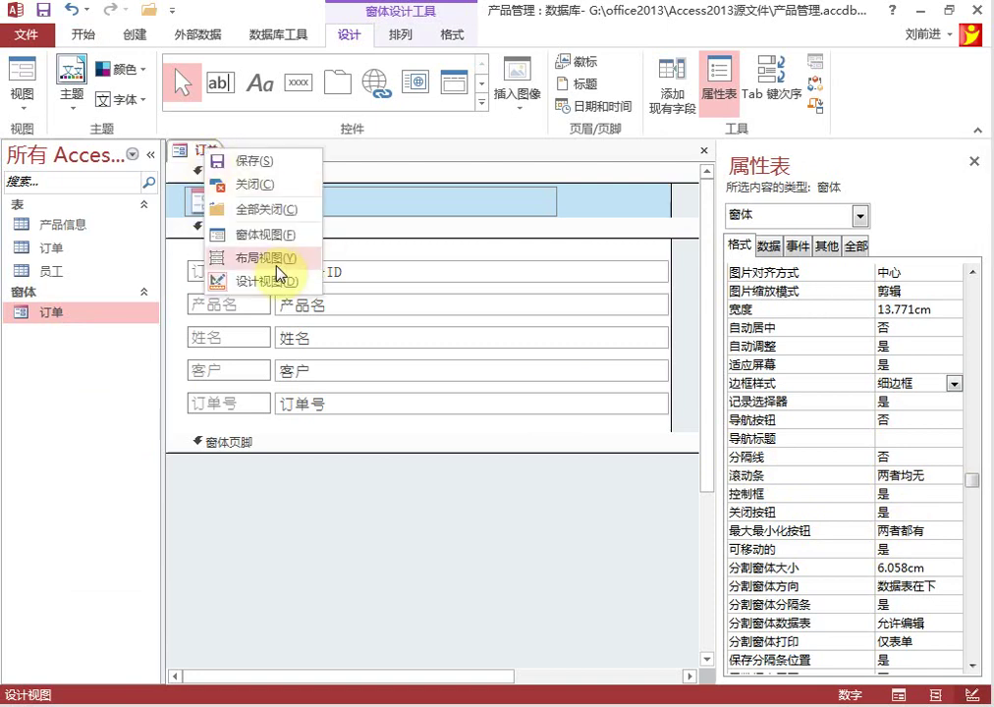
left_click(258, 236)
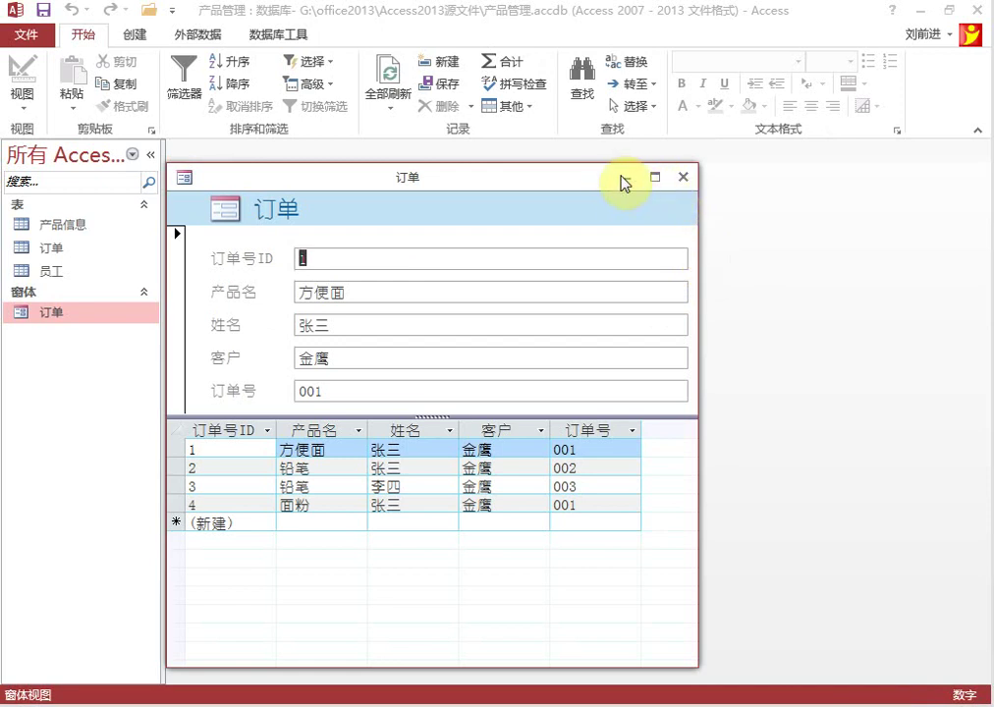
left_click(694, 359)
left_click(693, 364)
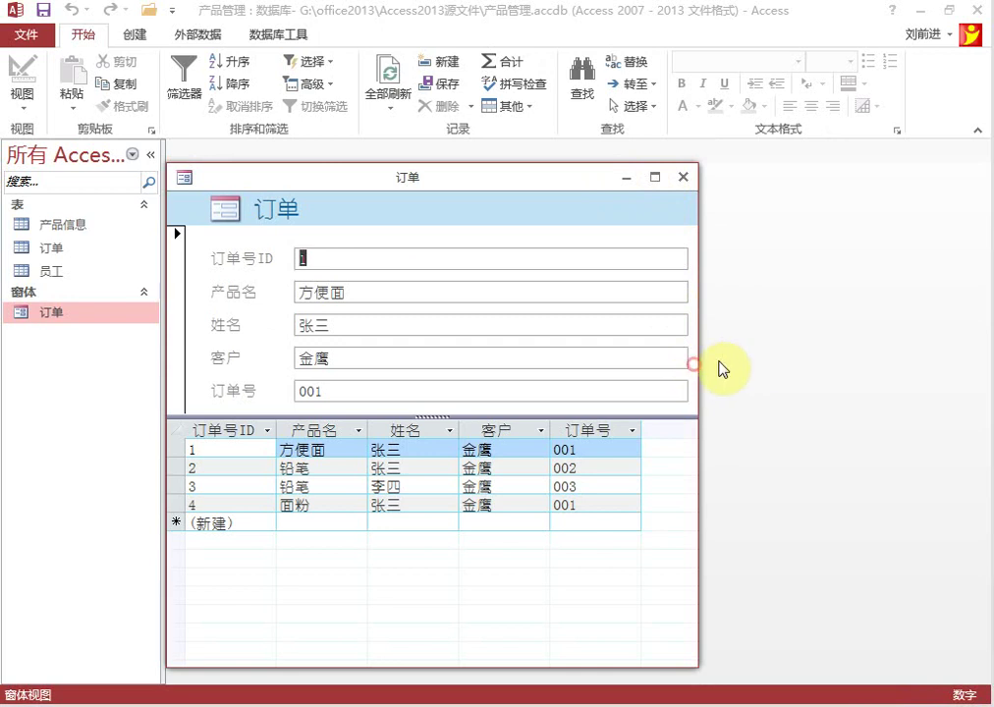
left_click(684, 177)
Step: Bring 订单 back into Design View and set 边框样式 to 对话框边框 again
right_click(78, 314)
left_click(187, 374)
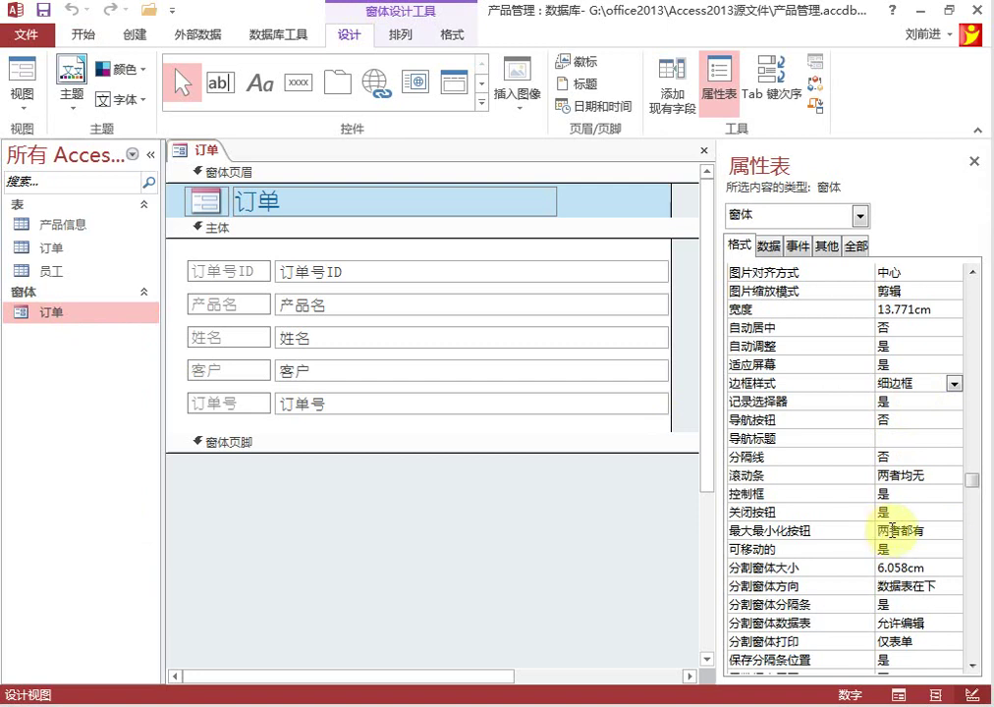
left_click(953, 384)
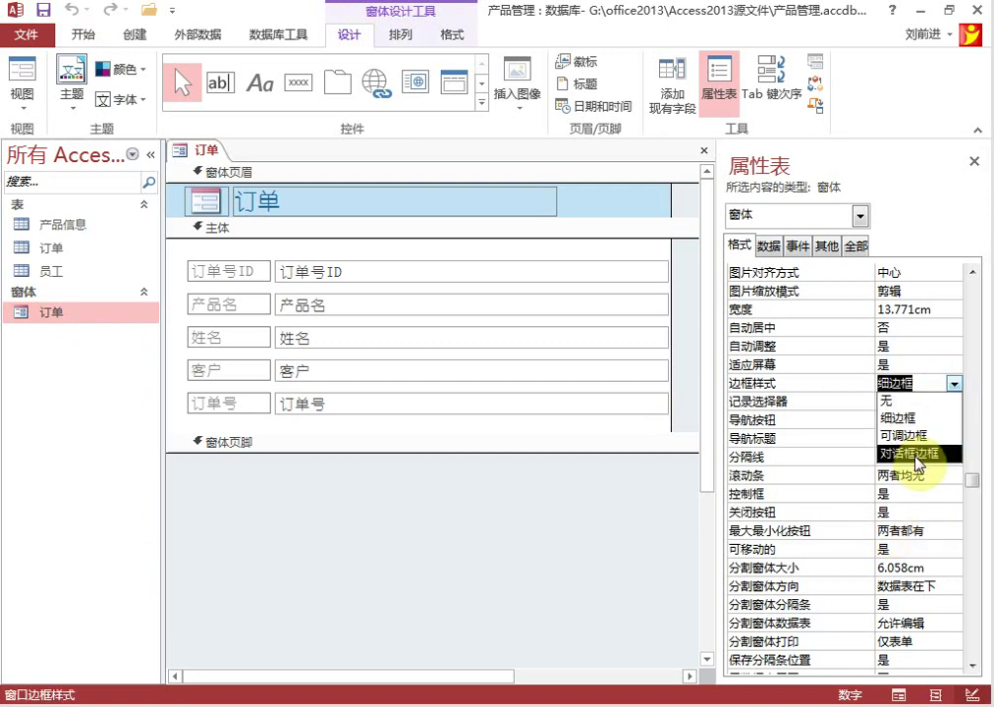
left_click(913, 453)
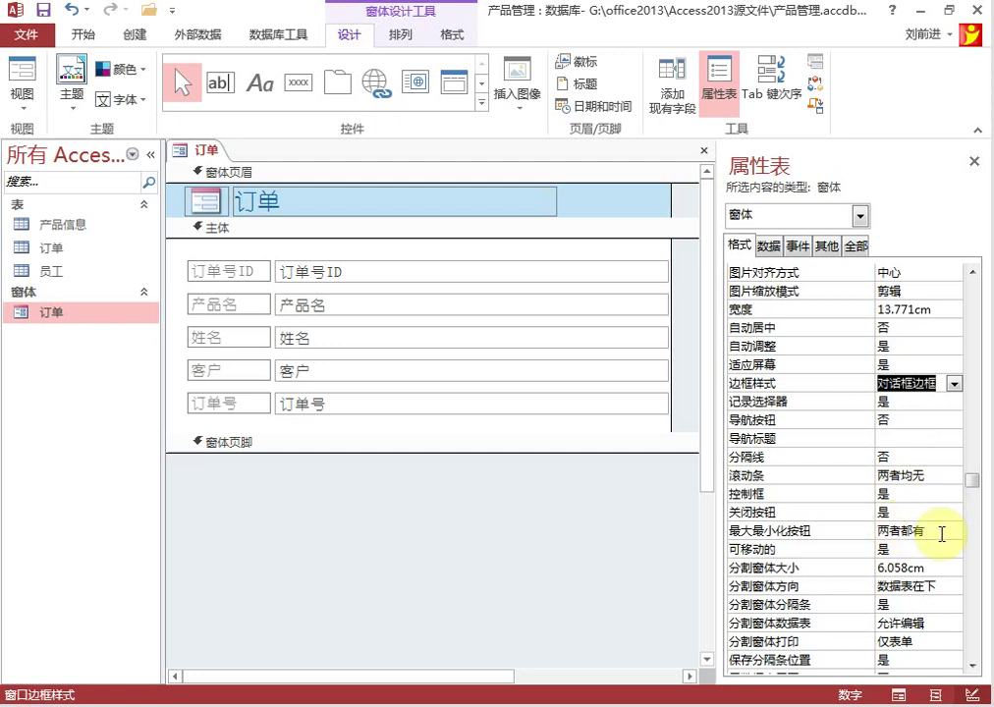
left_click(953, 384)
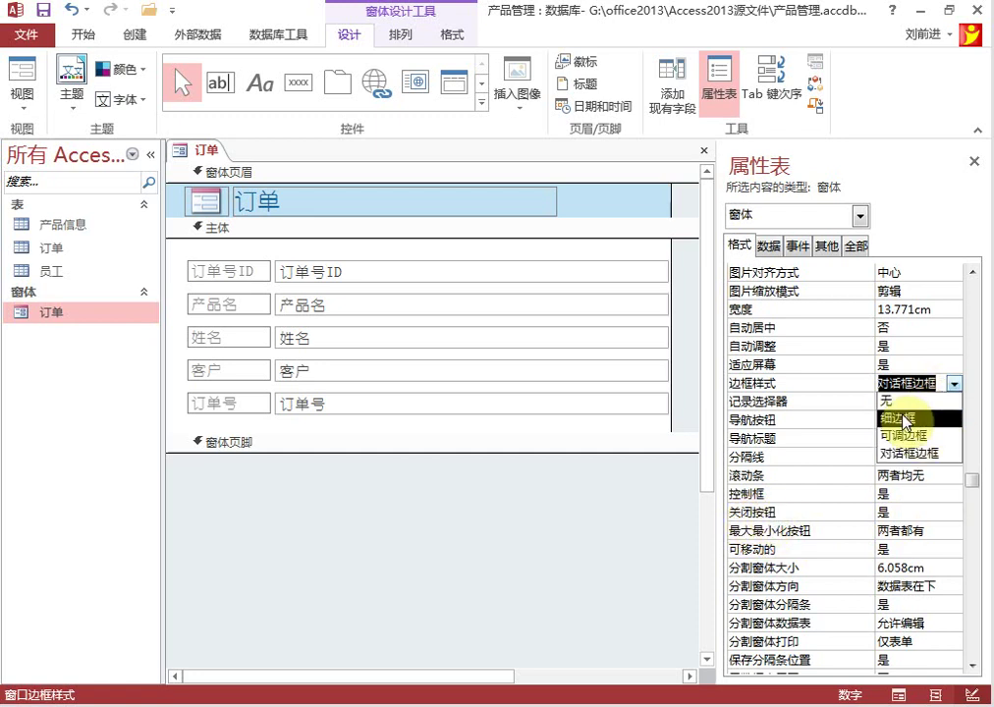
left_click(909, 453)
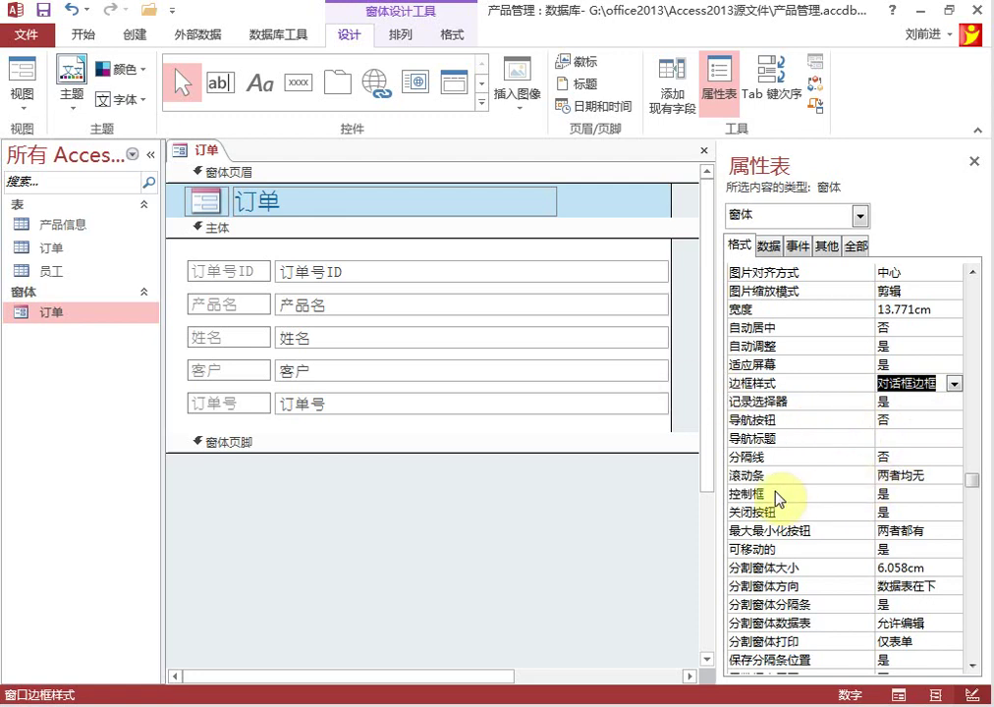
Step: Review the 控制框 property, save the form, and open it in Form View to examine the title bar
left_click(745, 497)
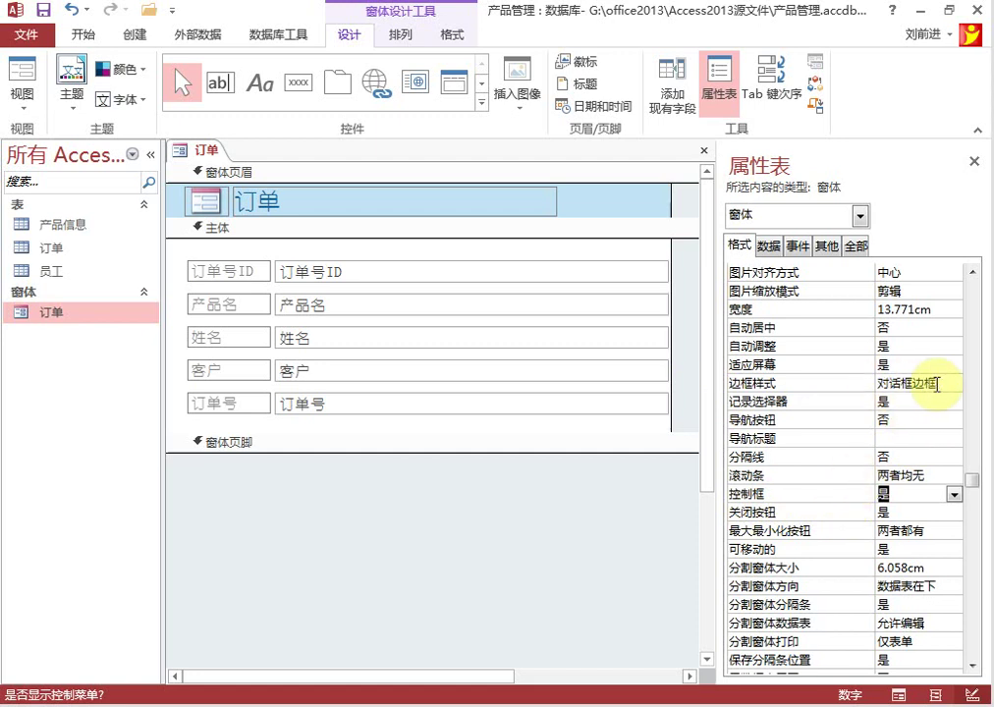
right_click(202, 155)
left_click(204, 151)
right_click(206, 153)
left_click(281, 232)
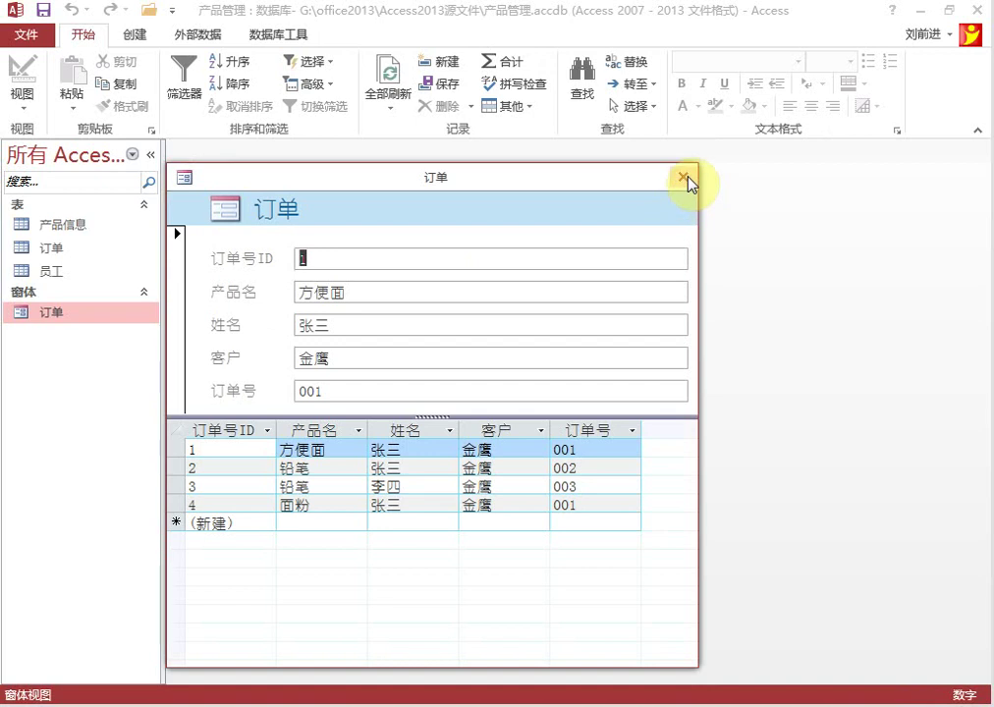
Step: Return 订单 to Design View, review the 控制框 property, and set 关闭按钮 to 否
right_click(460, 178)
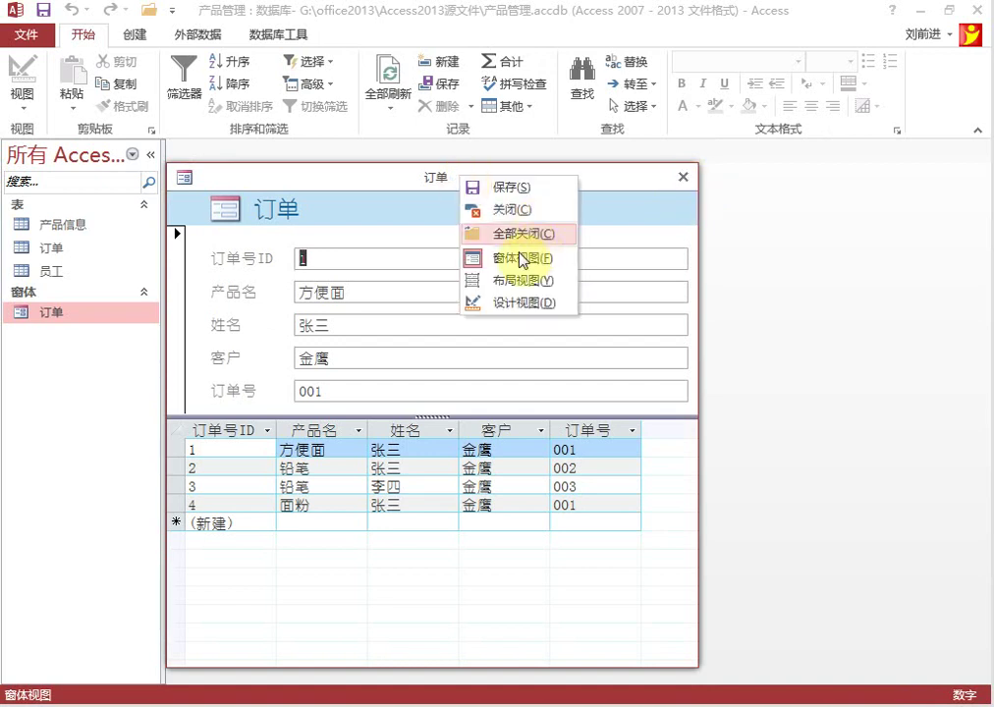
left_click(526, 304)
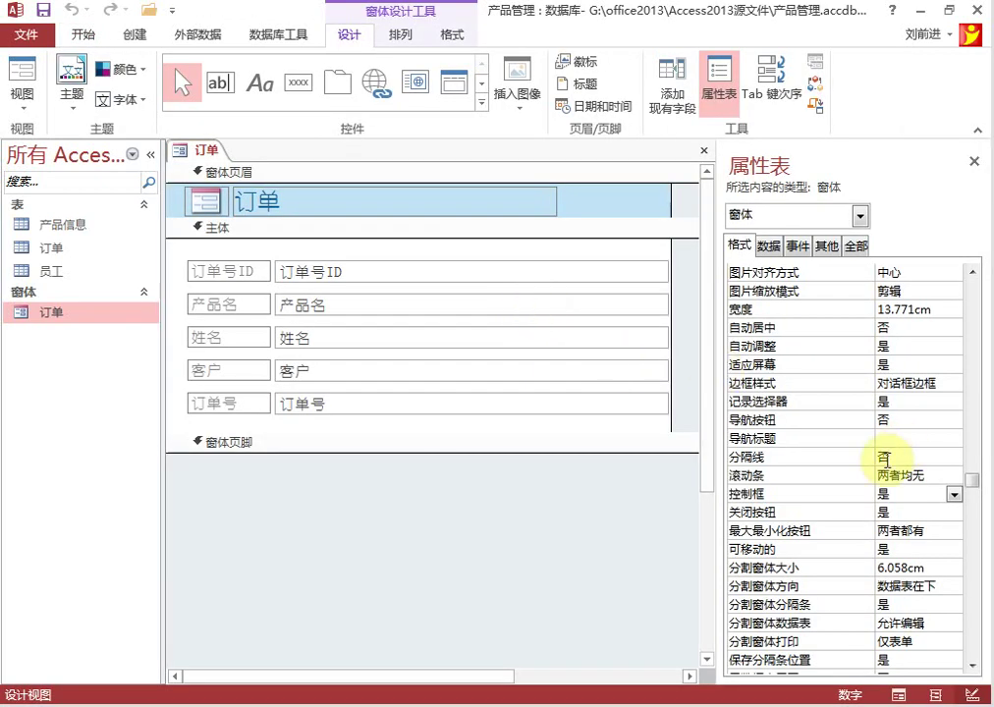
left_click(772, 502)
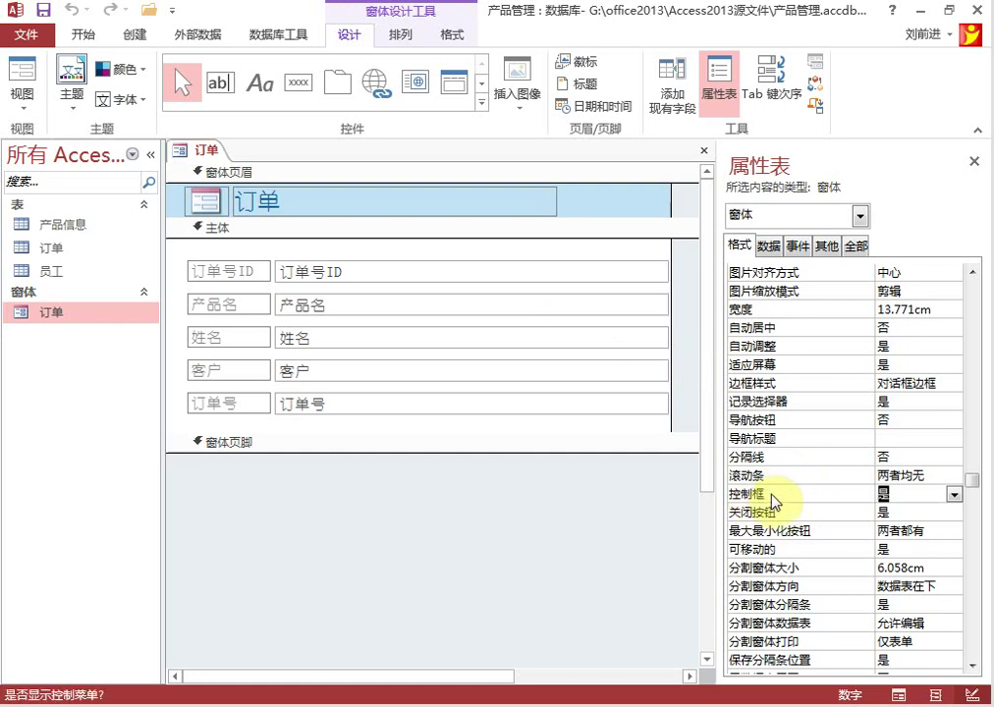
left_click(887, 511)
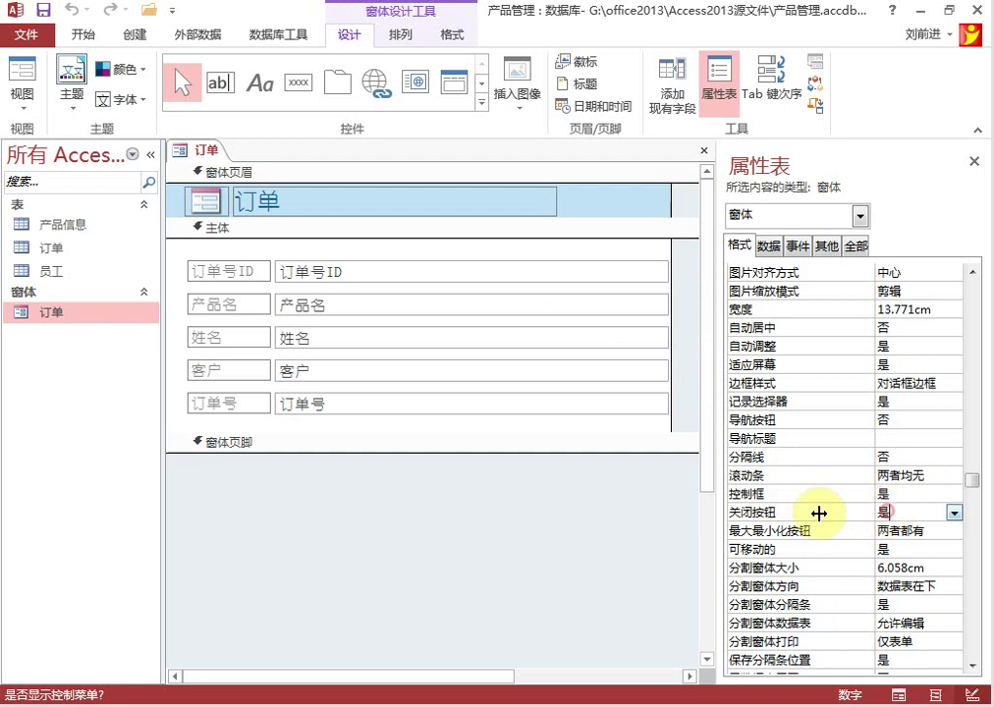
double_click(906, 512)
Step: Save the form and open it in Form View to check the title bar's close button
right_click(207, 150)
left_click(283, 161)
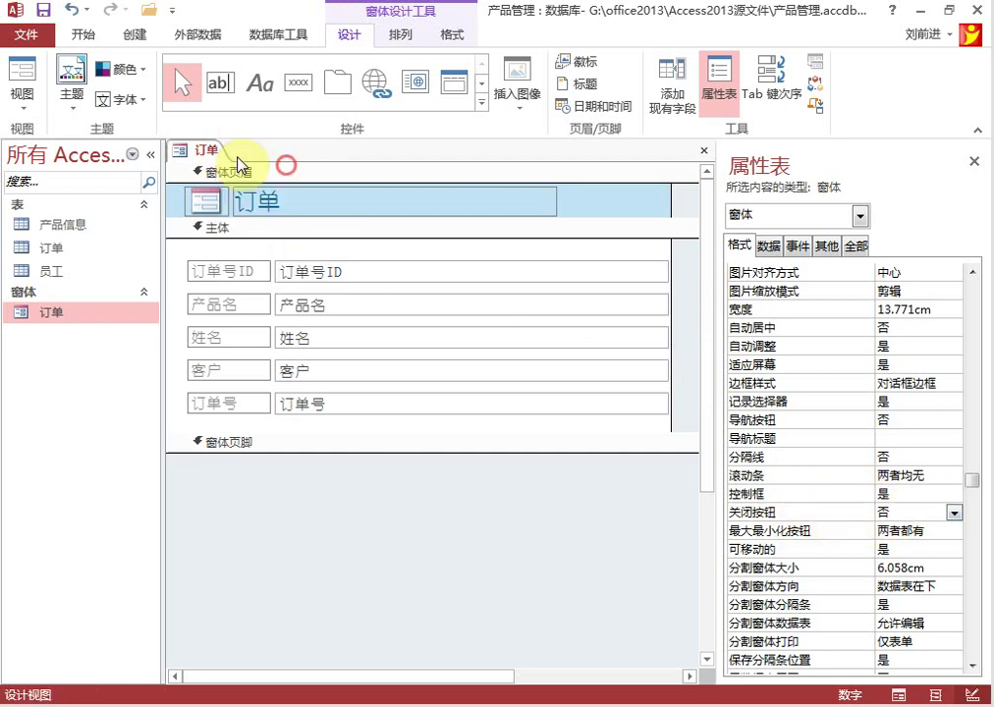
right_click(189, 148)
left_click(262, 172)
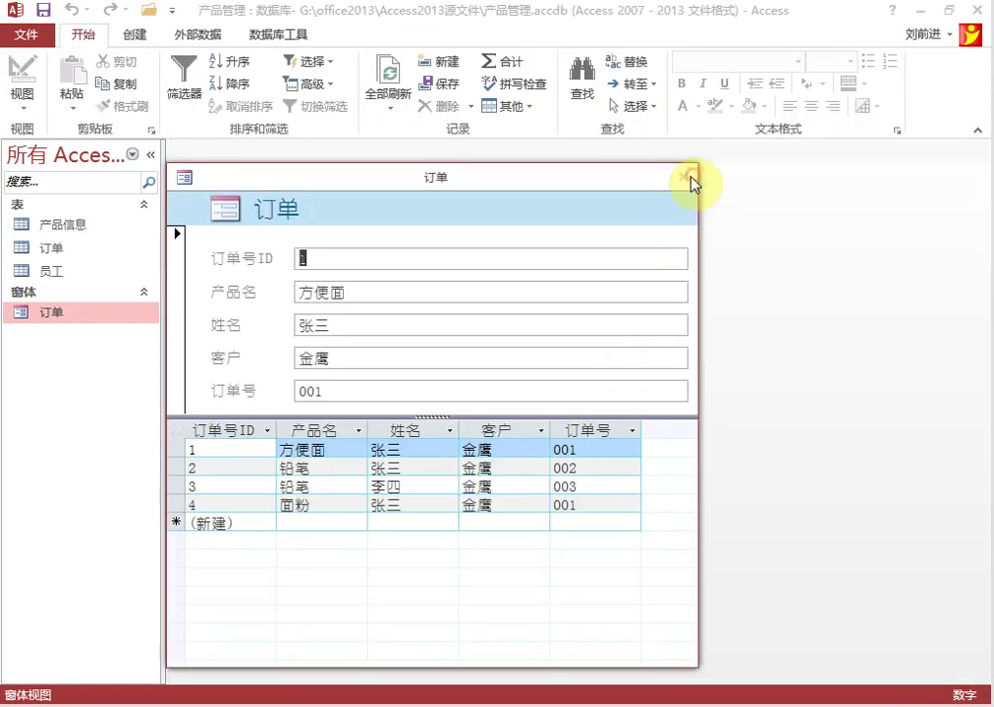
Step: Switch 订单 back to Design View and set the 控制框 property to 否
right_click(433, 177)
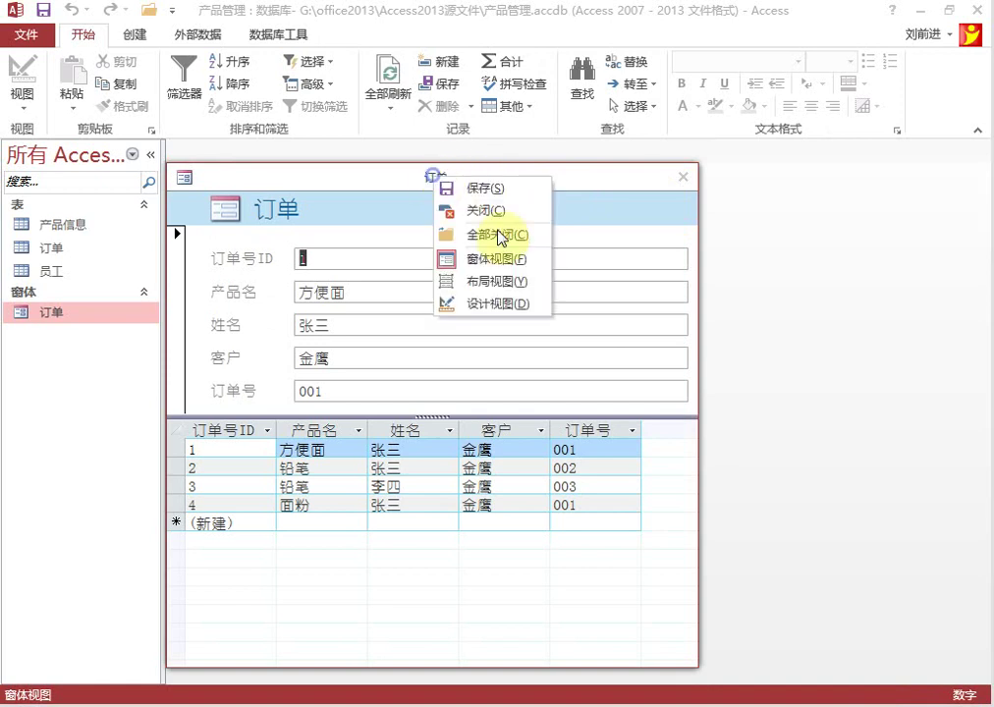
left_click(505, 303)
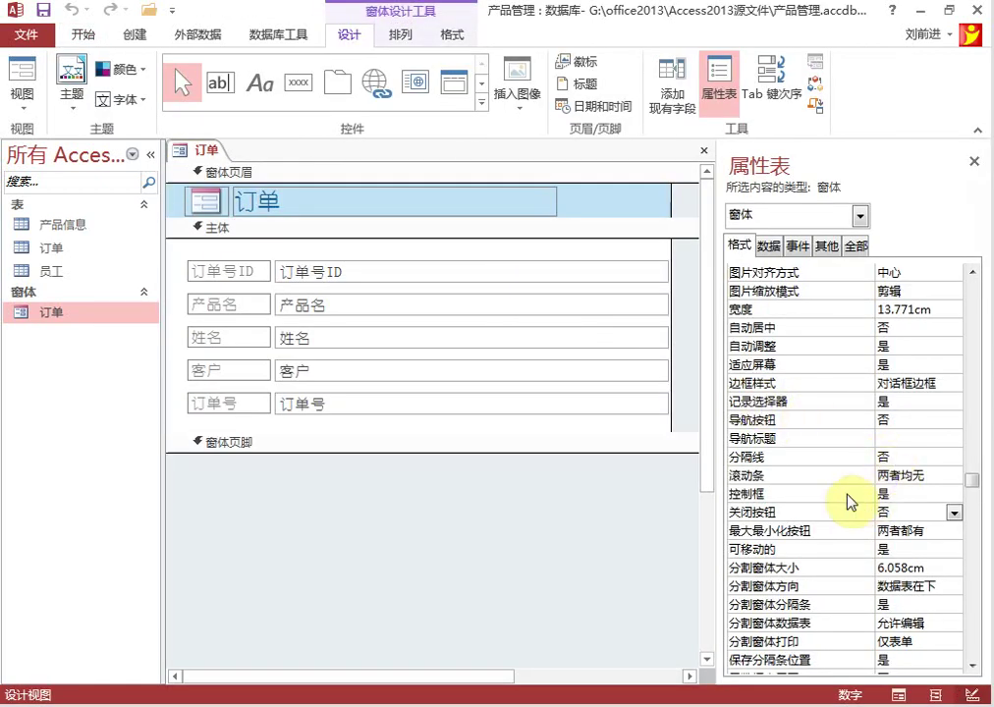
double_click(902, 493)
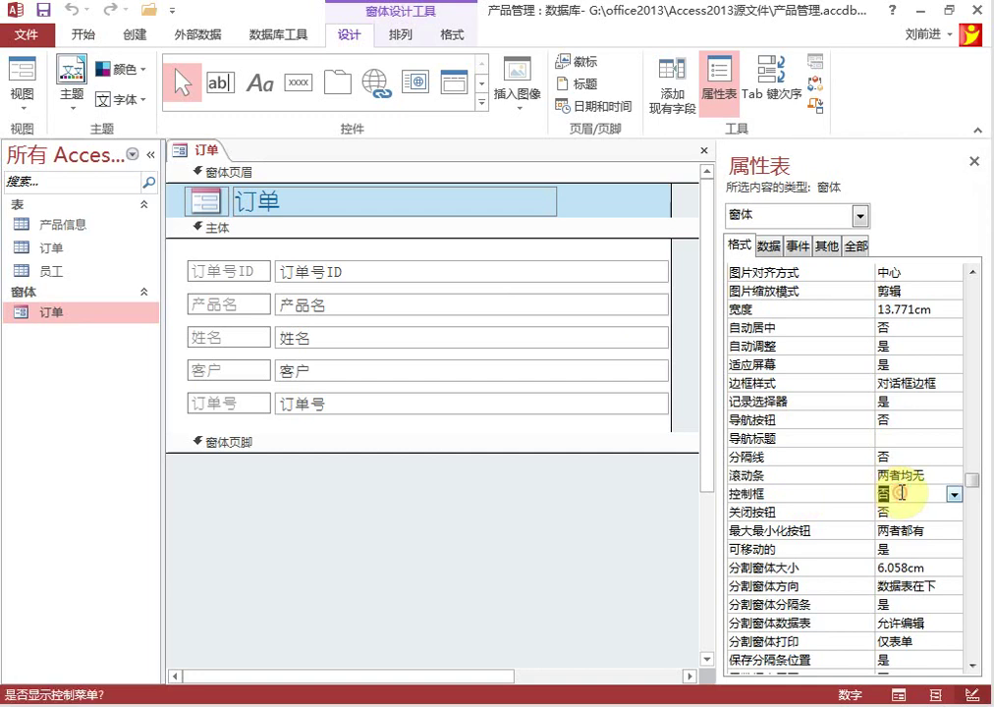
Step: Open 订单 in Form View to examine its title bar with the control box disabled
right_click(204, 153)
left_click(204, 152)
right_click(201, 152)
left_click(271, 239)
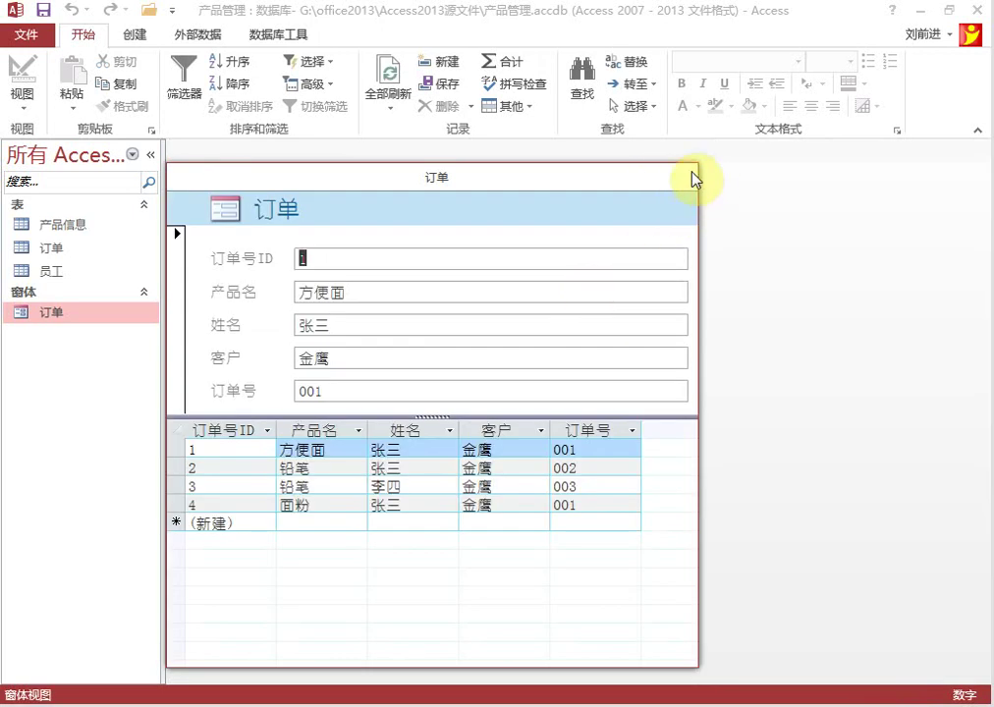
Step: Bring 订单 back into Design View and set 边框样式 to 可调边框 and 关闭按钮 to 是
right_click(423, 181)
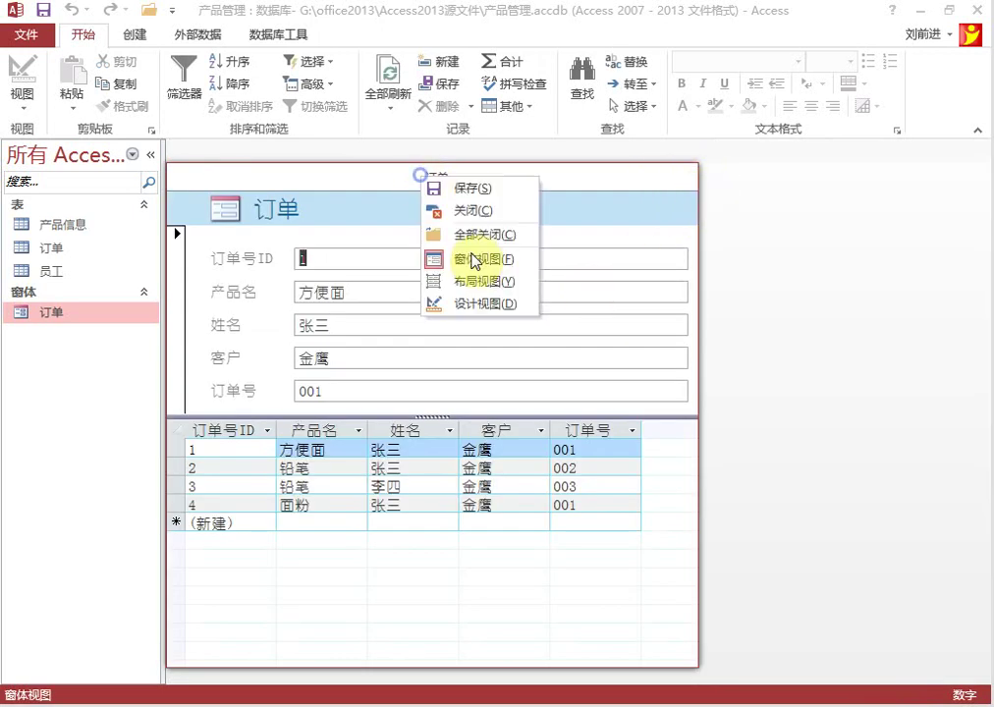
left_click(488, 306)
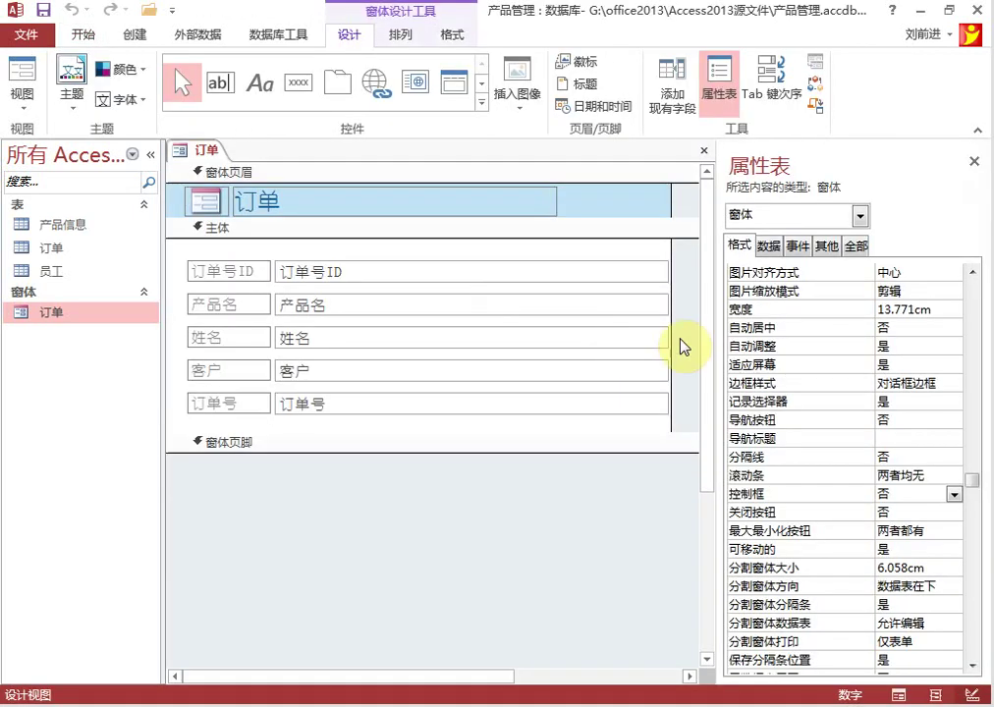
left_click(945, 383)
left_click(952, 385)
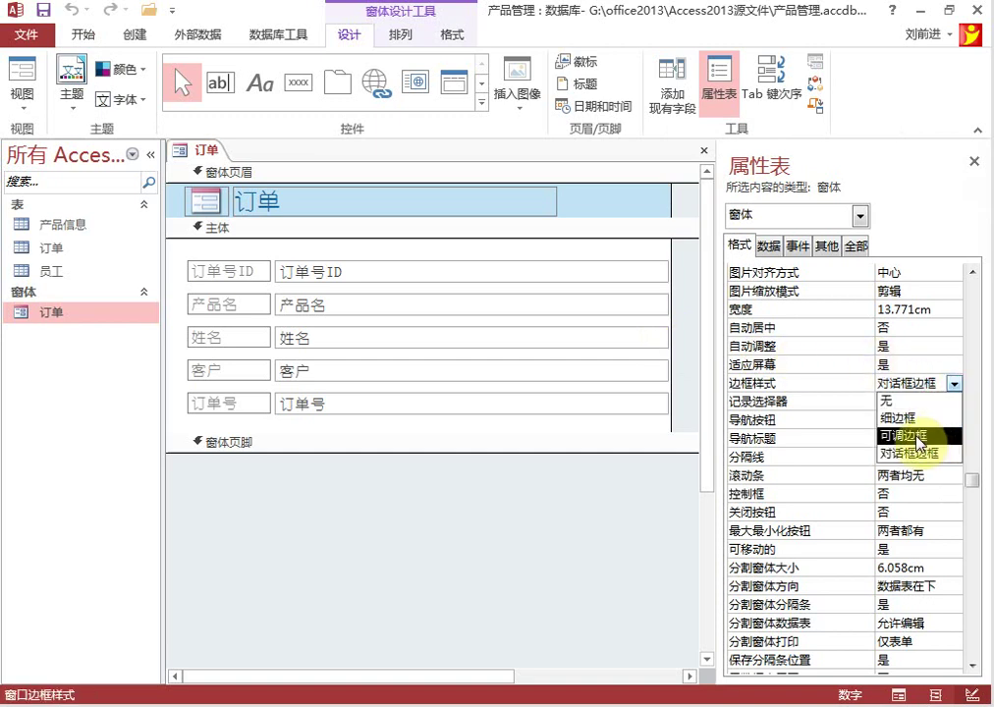
left_click(928, 436)
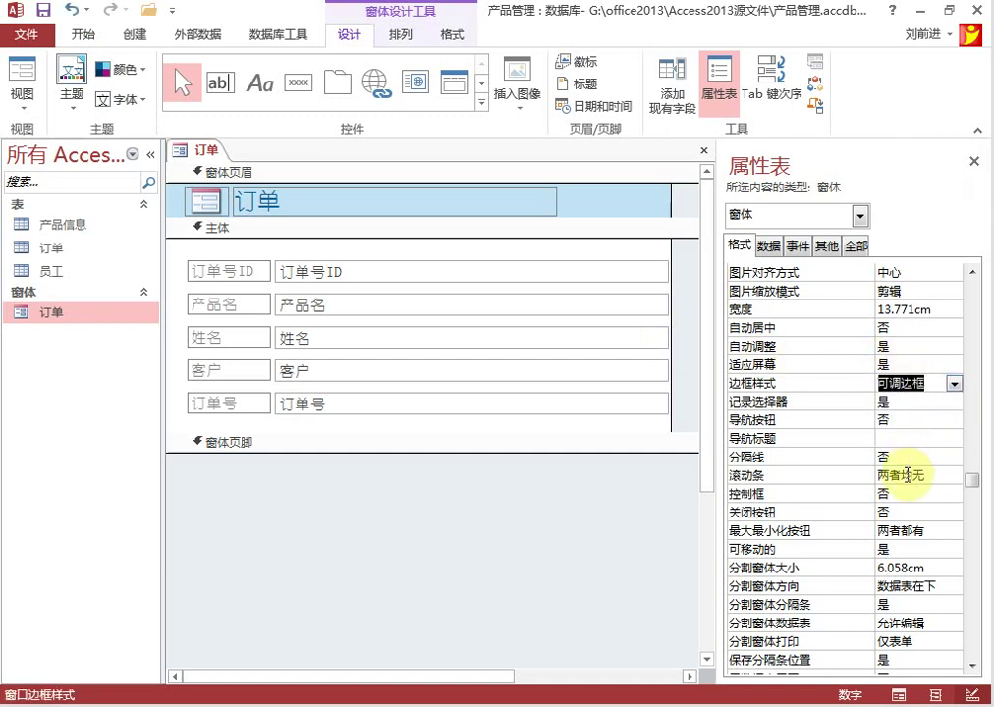
left_click(901, 511)
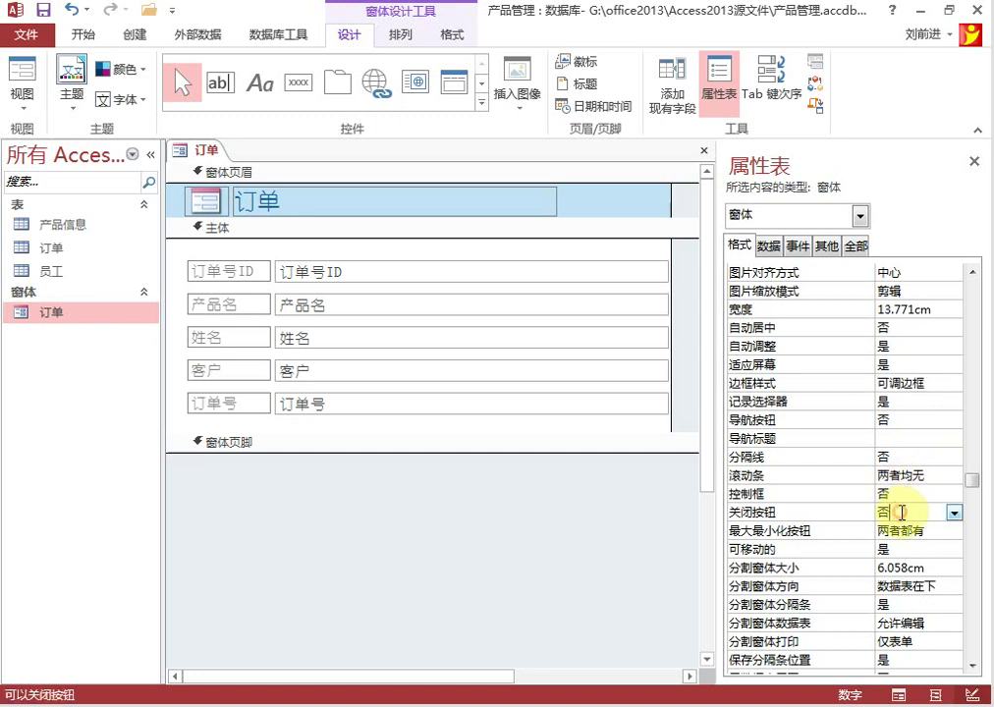
left_click(889, 494)
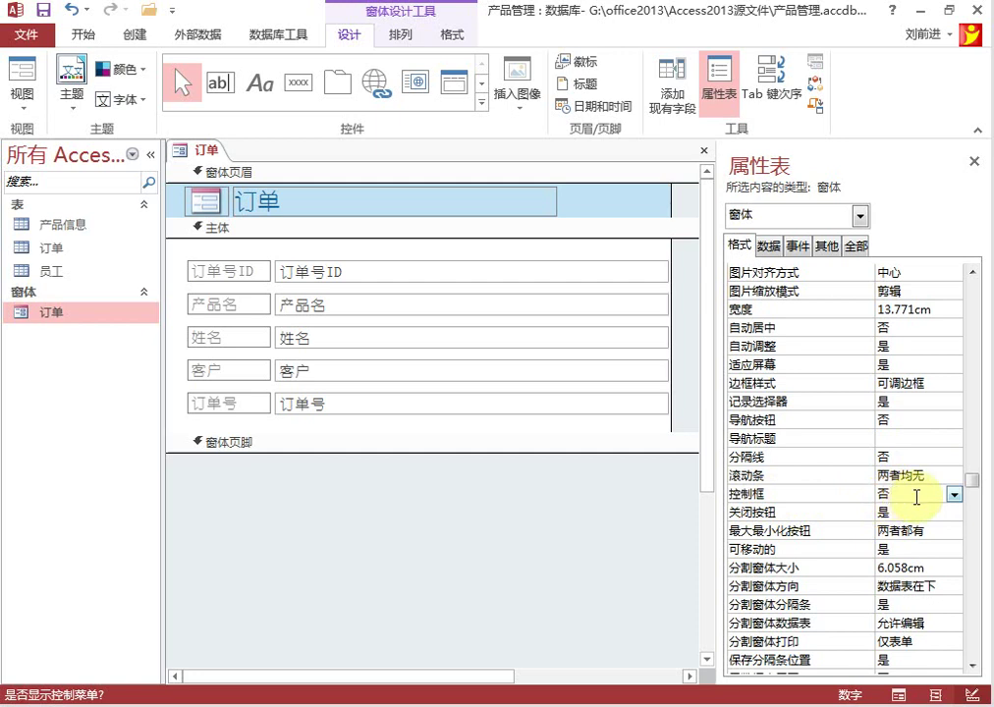
Step: Save the form and check the adjustable-border window's title bar in Form View
right_click(201, 150)
left_click(236, 162)
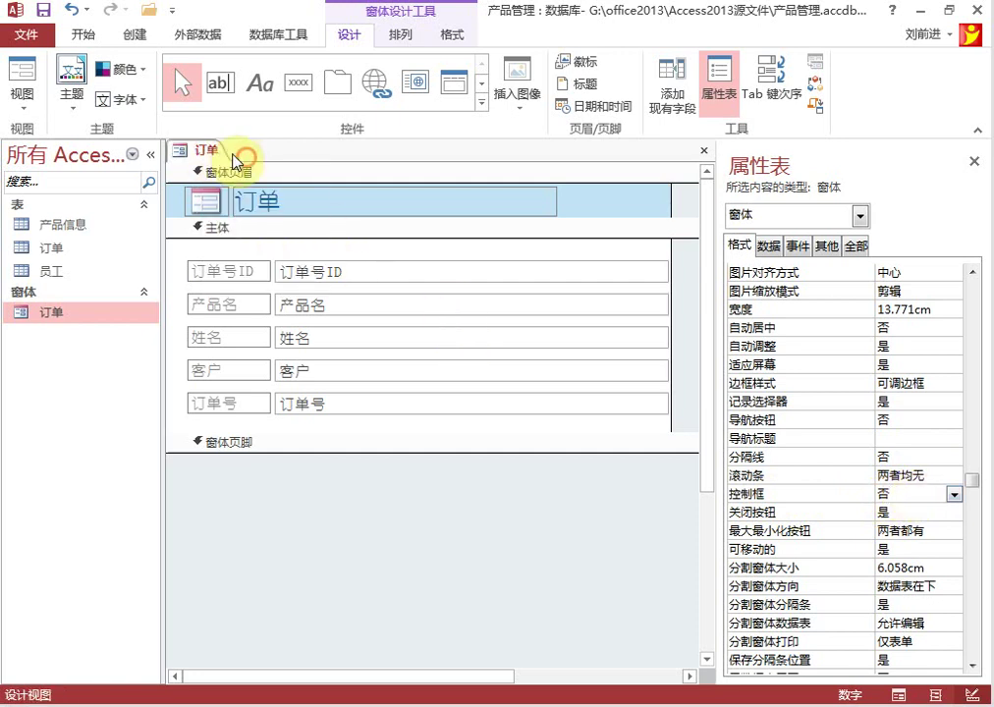
right_click(209, 149)
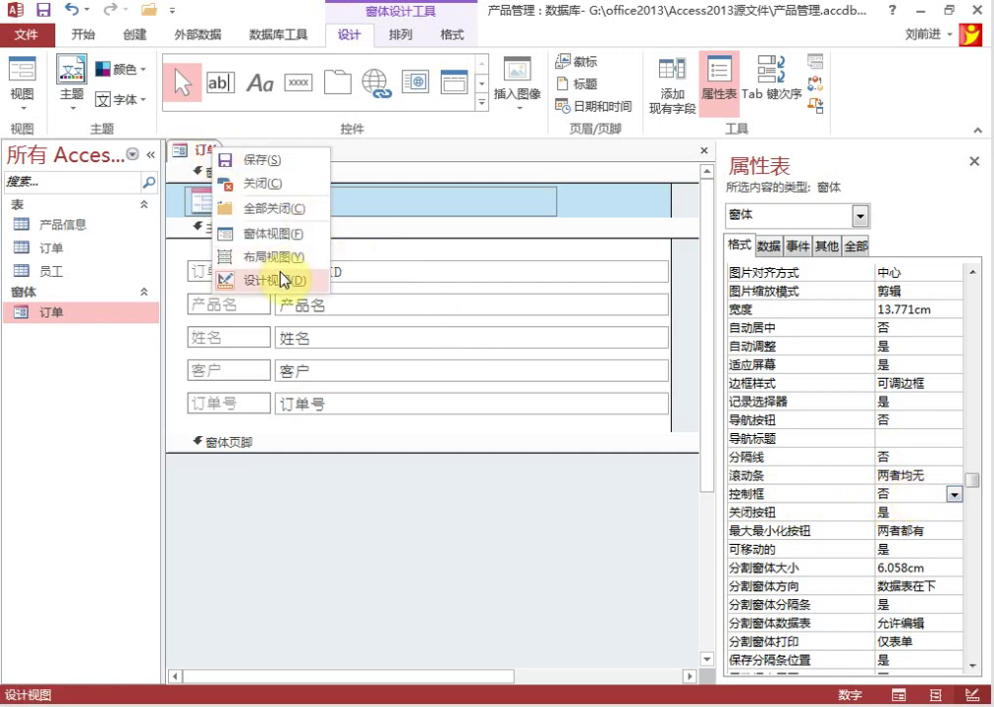
left_click(277, 234)
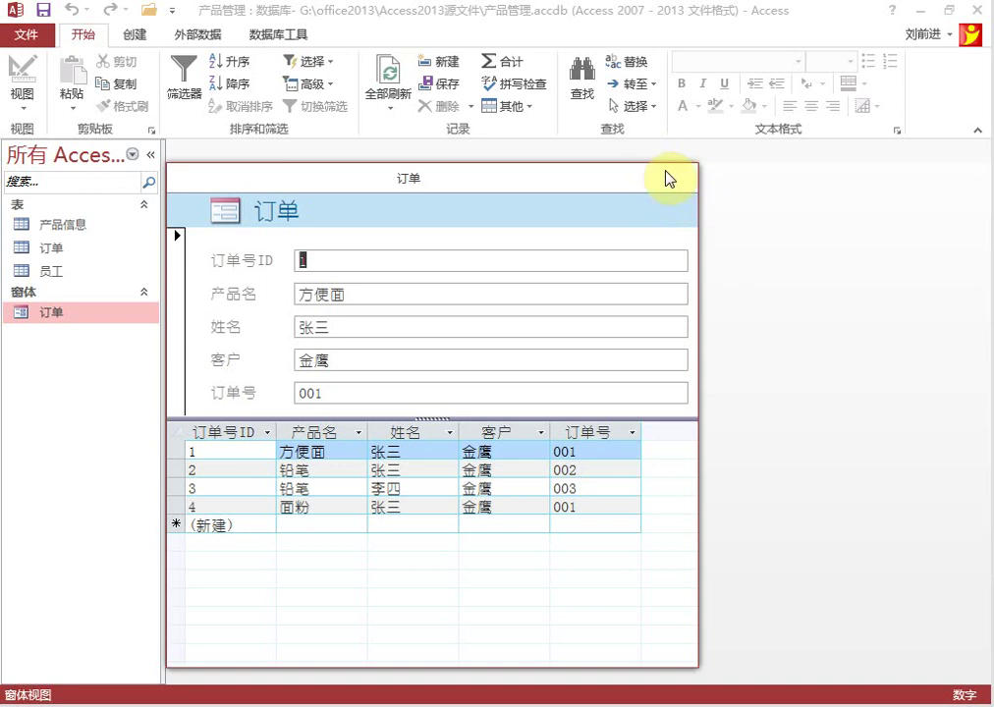
Step: Return 订单 to Design View and set the 控制框 property to 是
right_click(452, 184)
left_click(517, 312)
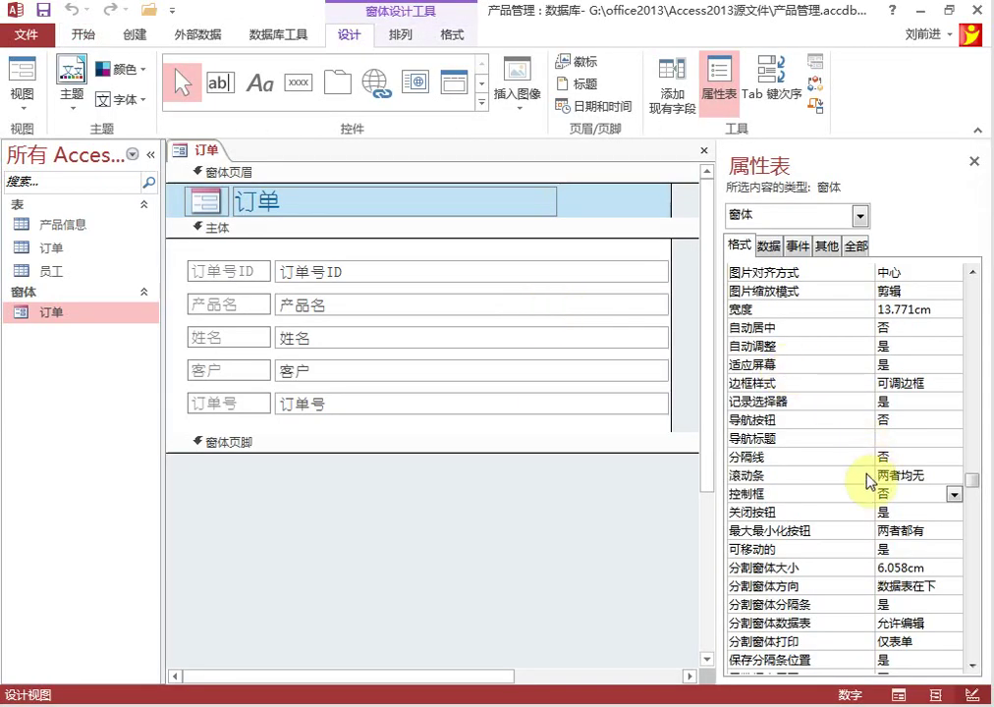
left_click(818, 459)
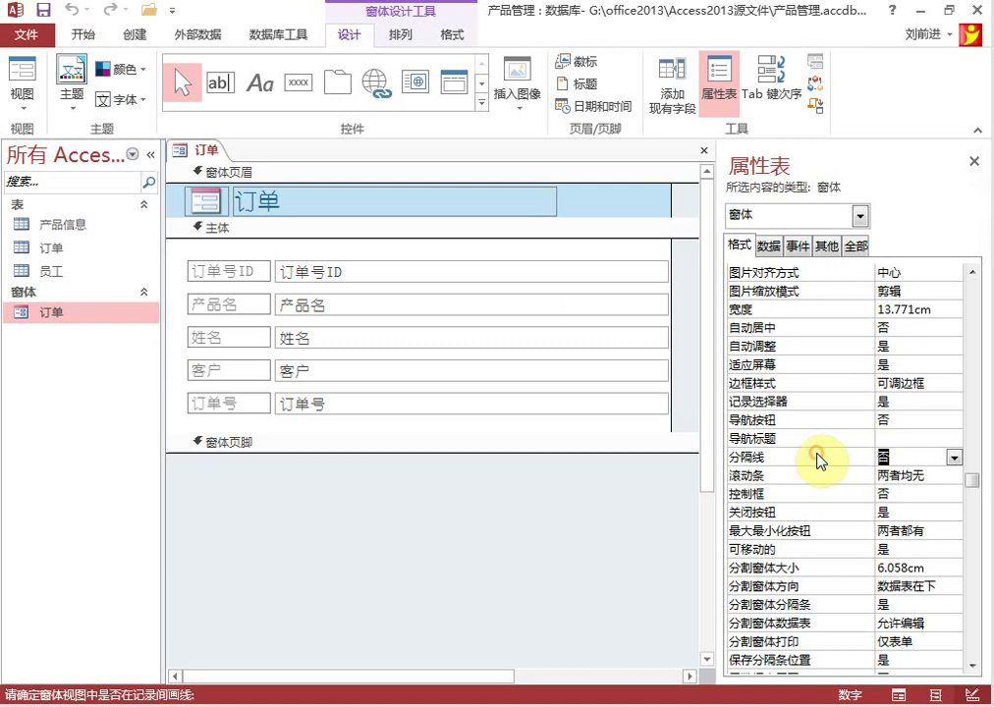
left_click(926, 493)
left_click(952, 493)
left_click(929, 510)
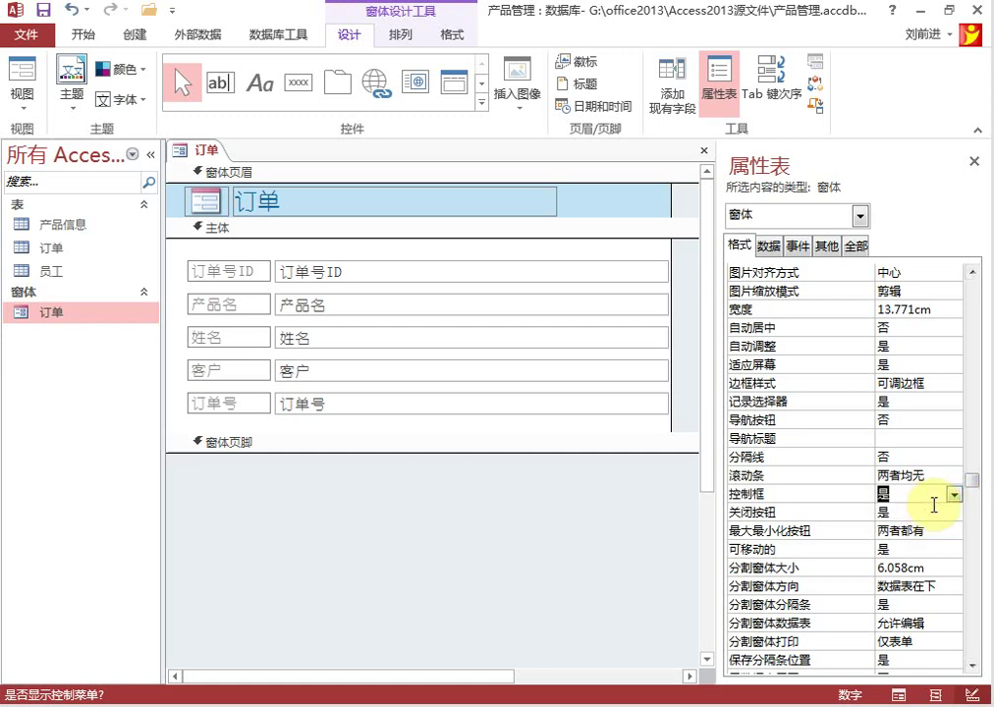
left_click(332, 493)
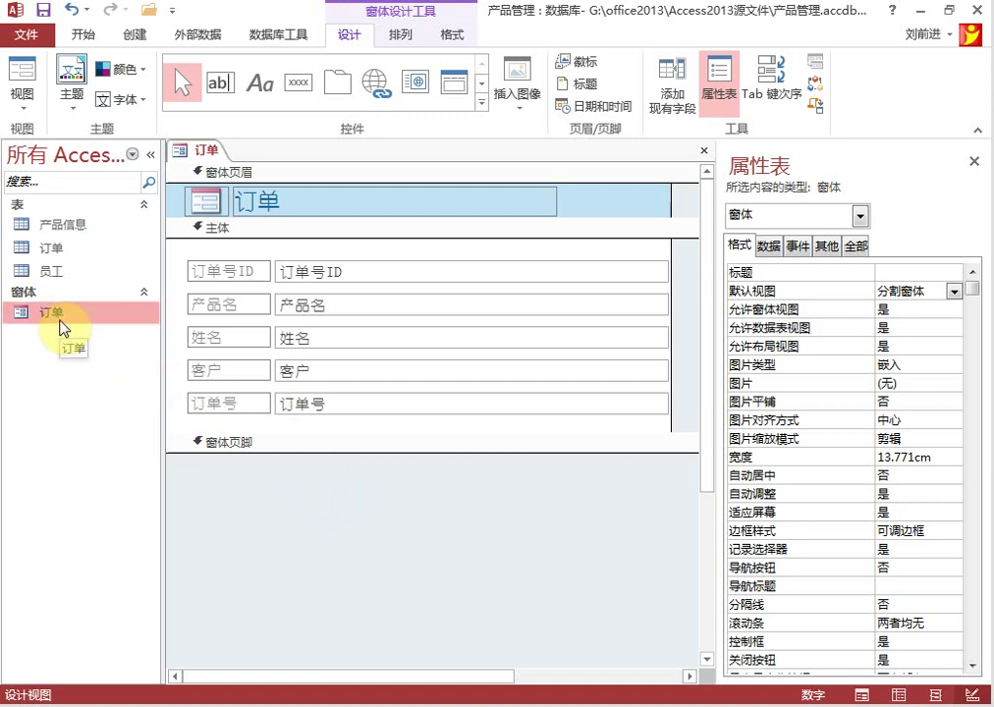
right_click(205, 152)
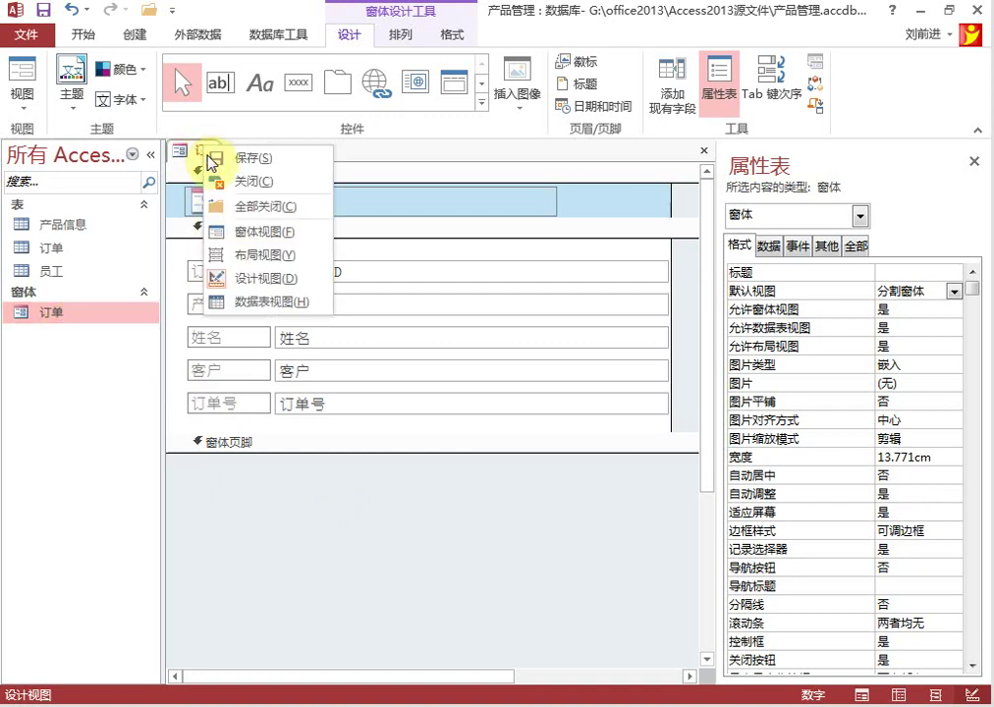
left_click(283, 290)
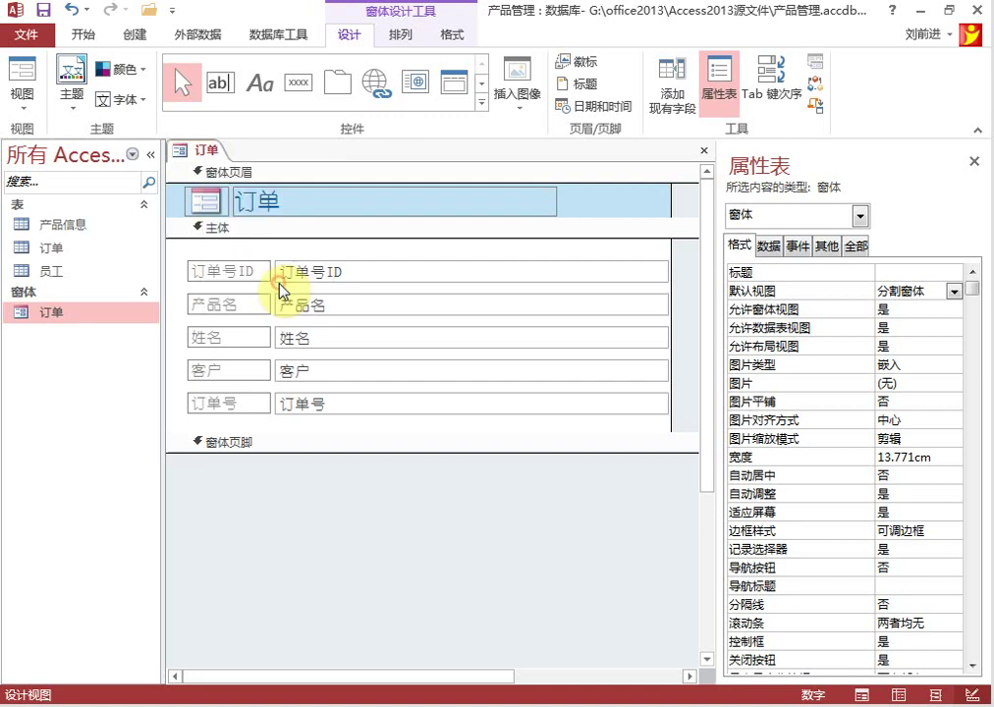
Step: Review the 可移动的 property, open 订单 in Form View, and try moving its window
left_click_drag(975, 294, 979, 512)
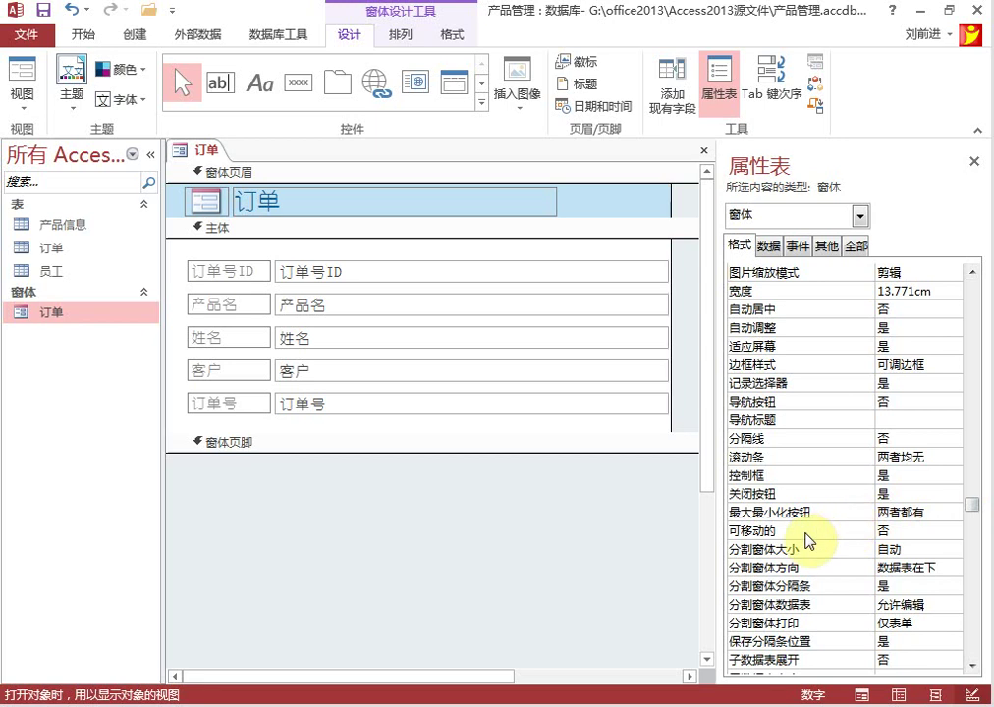
left_click(892, 531)
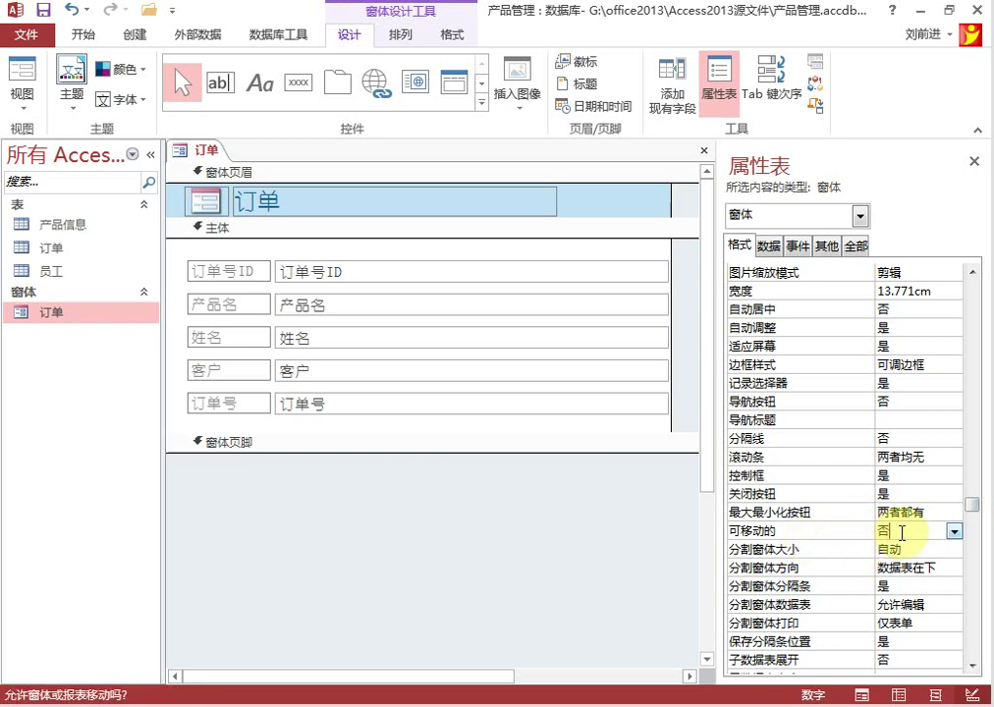
right_click(210, 157)
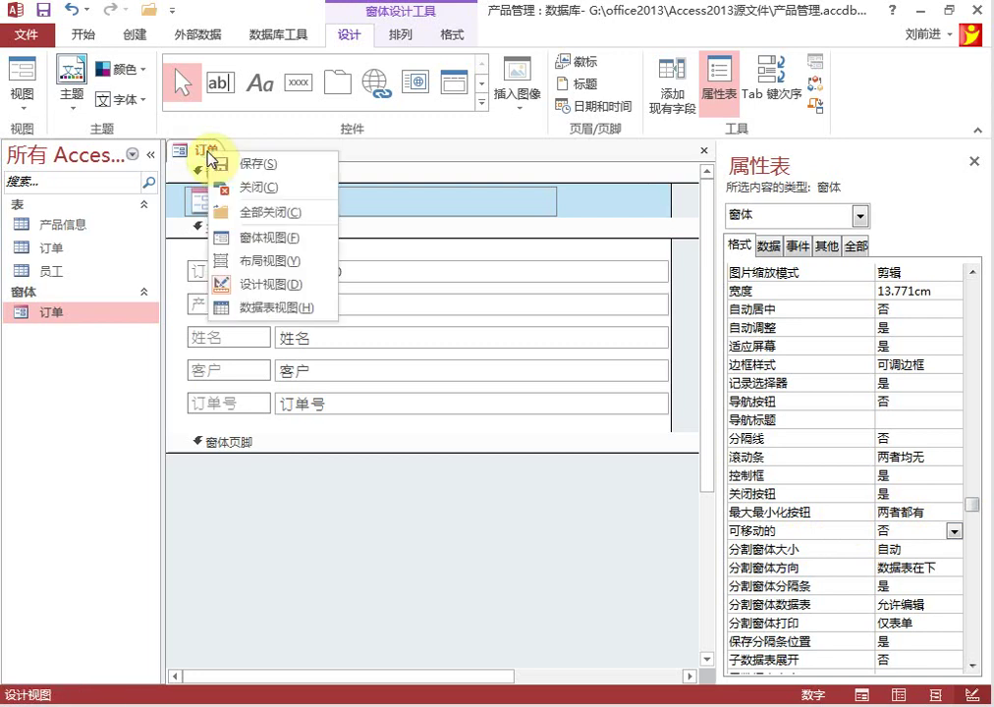
left_click(283, 241)
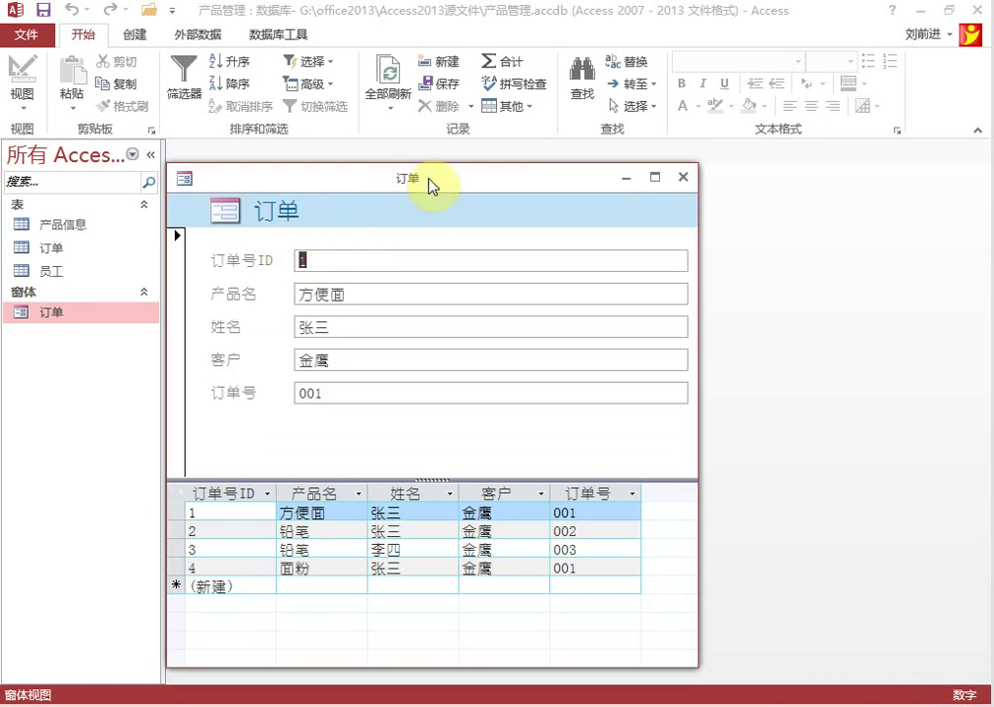
left_click_drag(395, 182, 432, 169)
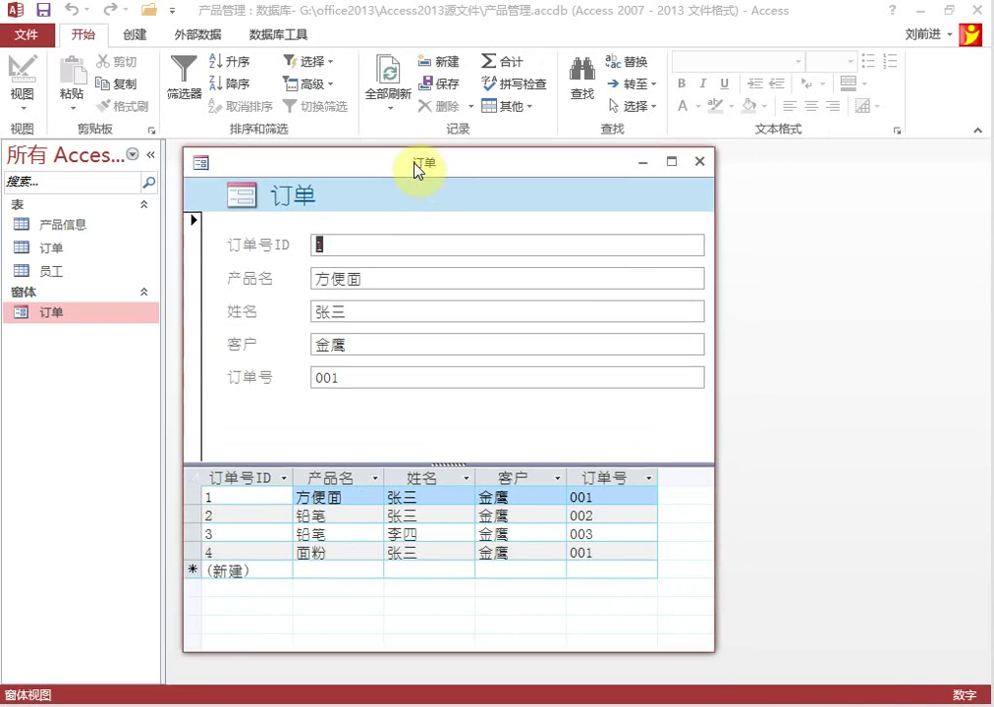
Step: Return 订单 to Design View and set the 默认视图 property to 单个窗体
right_click(413, 167)
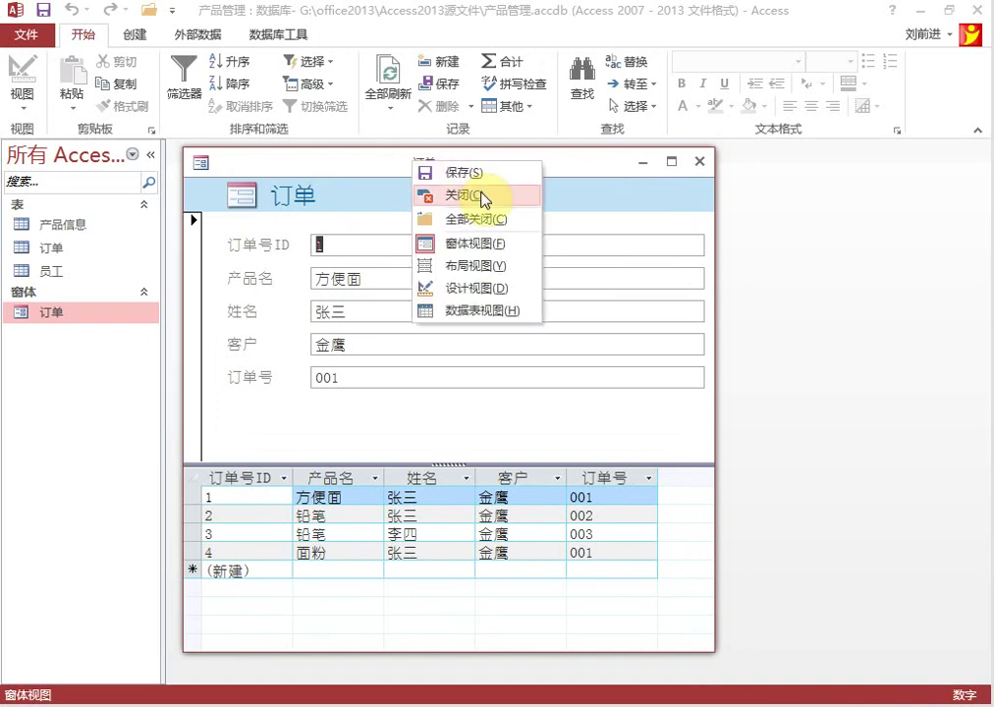
left_click(477, 287)
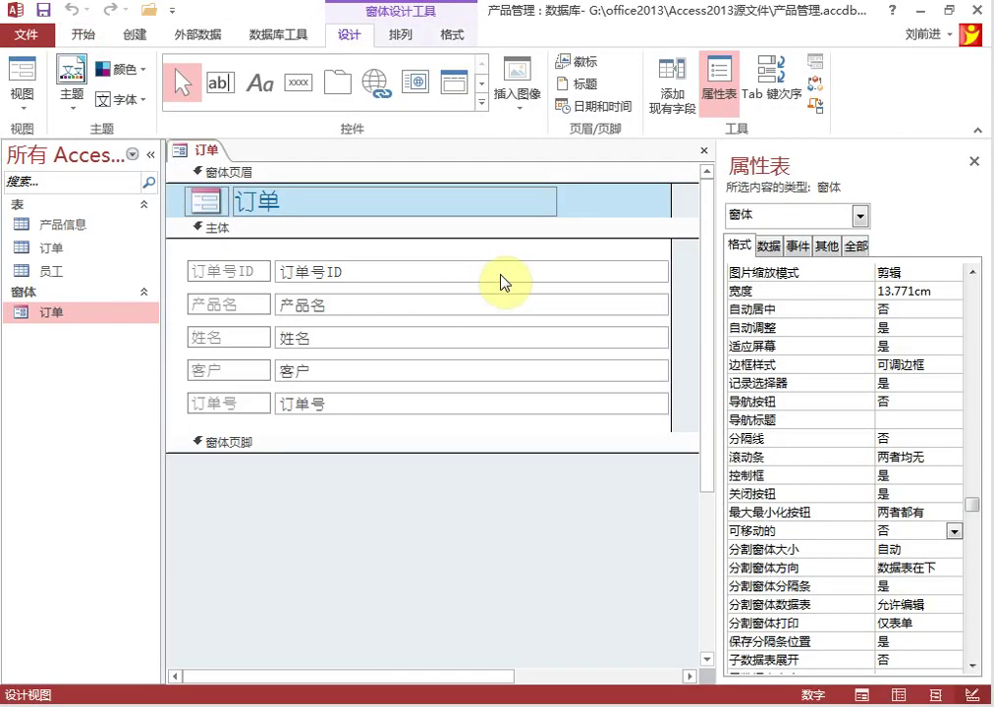
left_click_drag(972, 509, 962, 267)
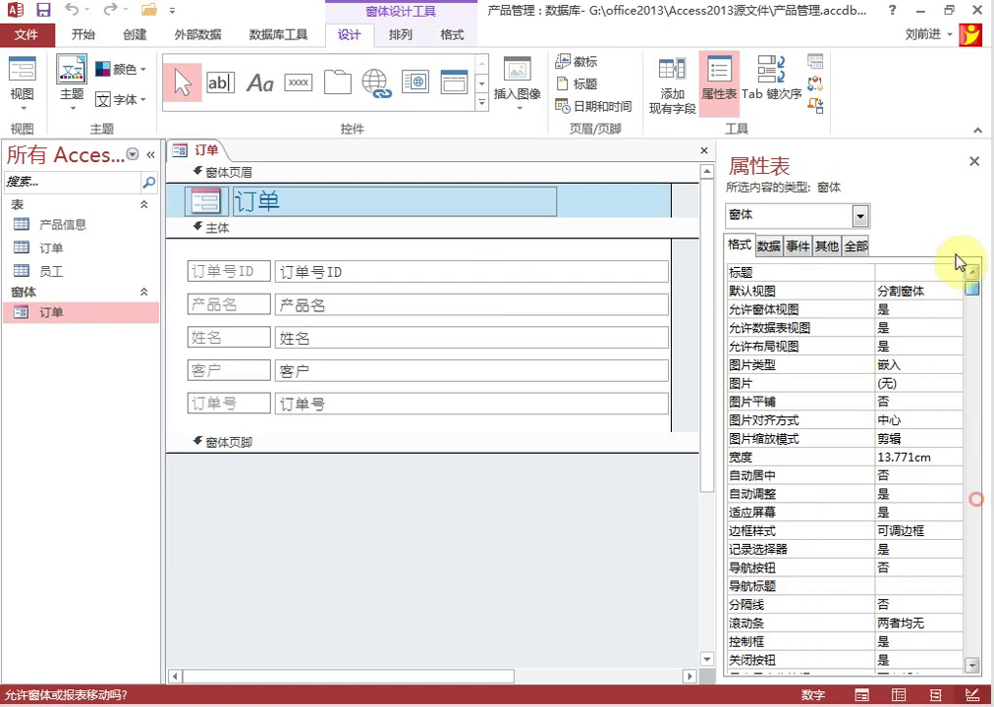
left_click(951, 289)
left_click(953, 291)
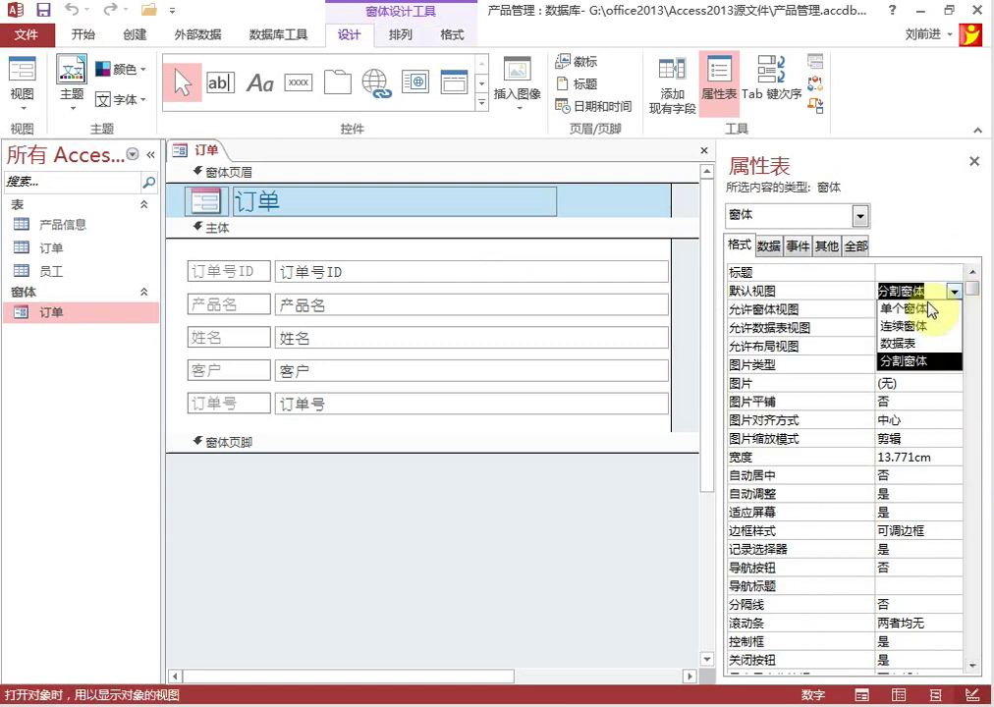
left_click(901, 310)
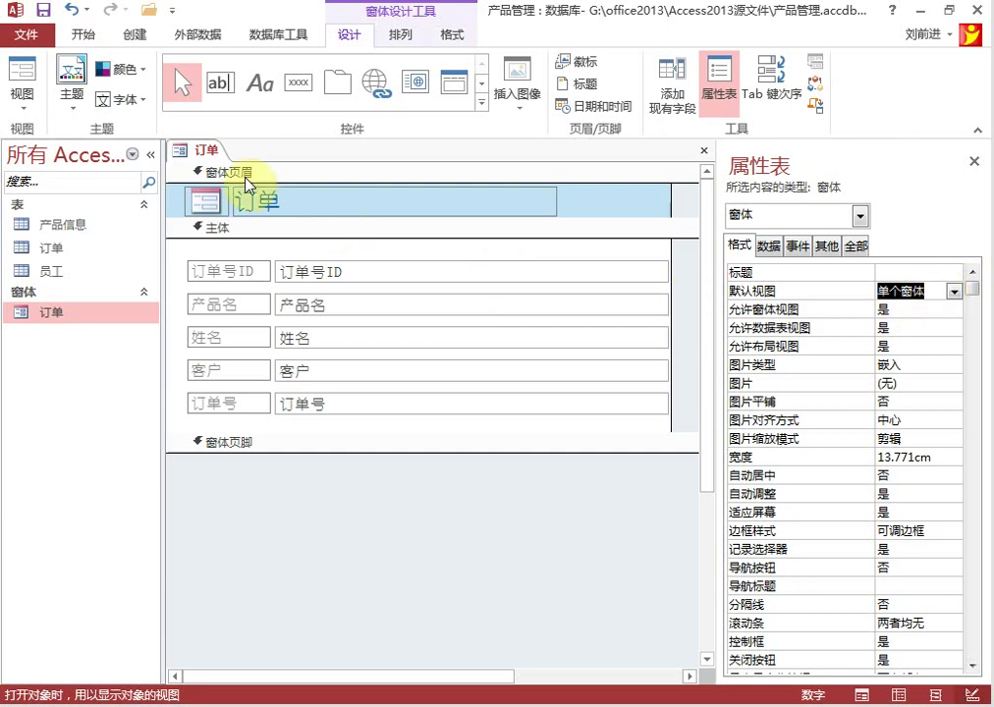
Step: Open 订单 in Form View to examine its single-form window
right_click(206, 154)
right_click(206, 153)
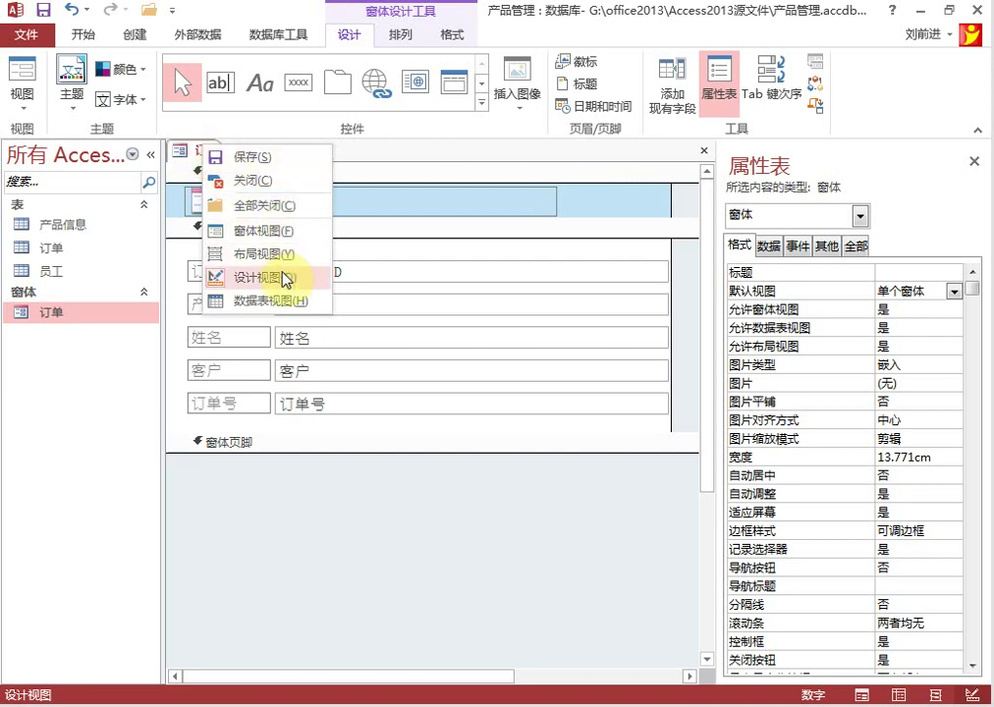
left_click(271, 231)
left_click(365, 185)
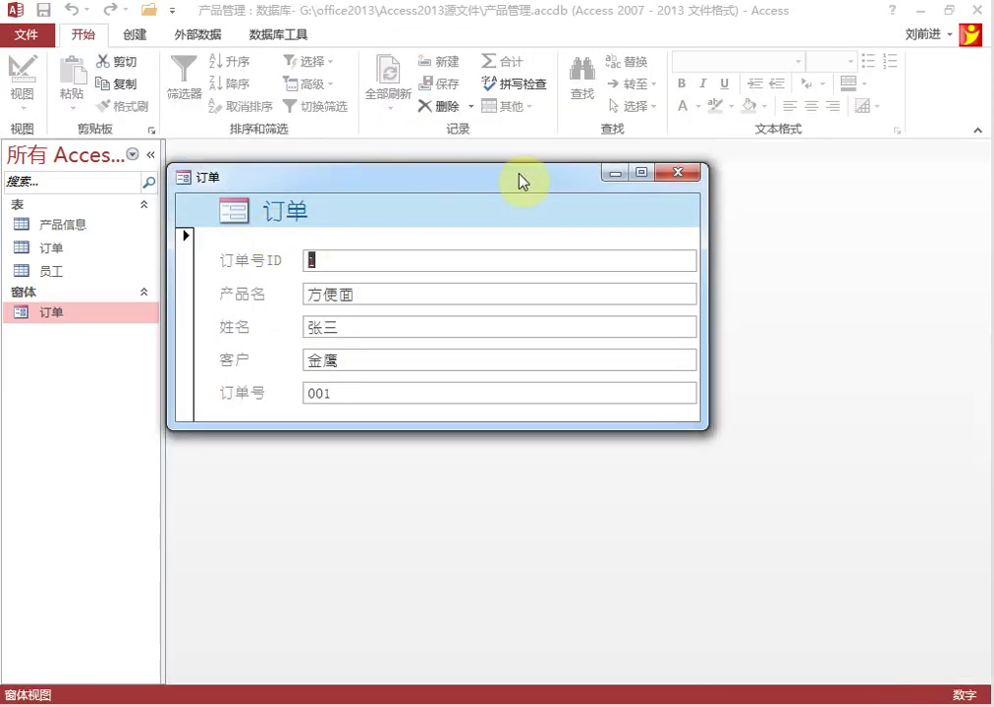
Step: Return 订单 to Design View, then set the 导航按钮 property to 是 and 导航标题 to 123
right_click(408, 179)
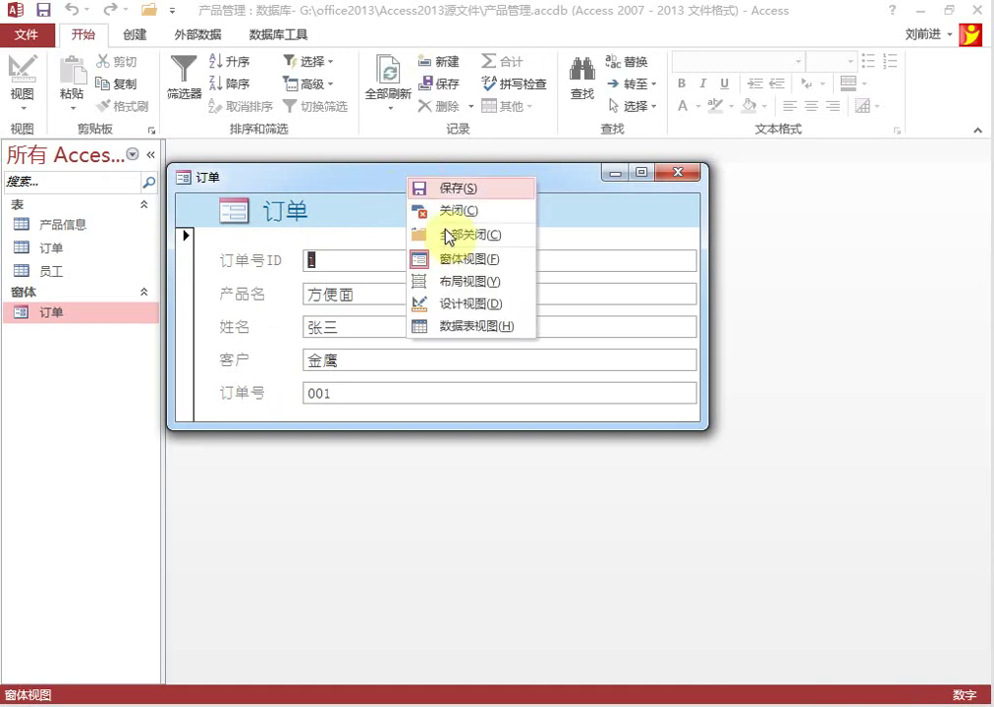
left_click(467, 306)
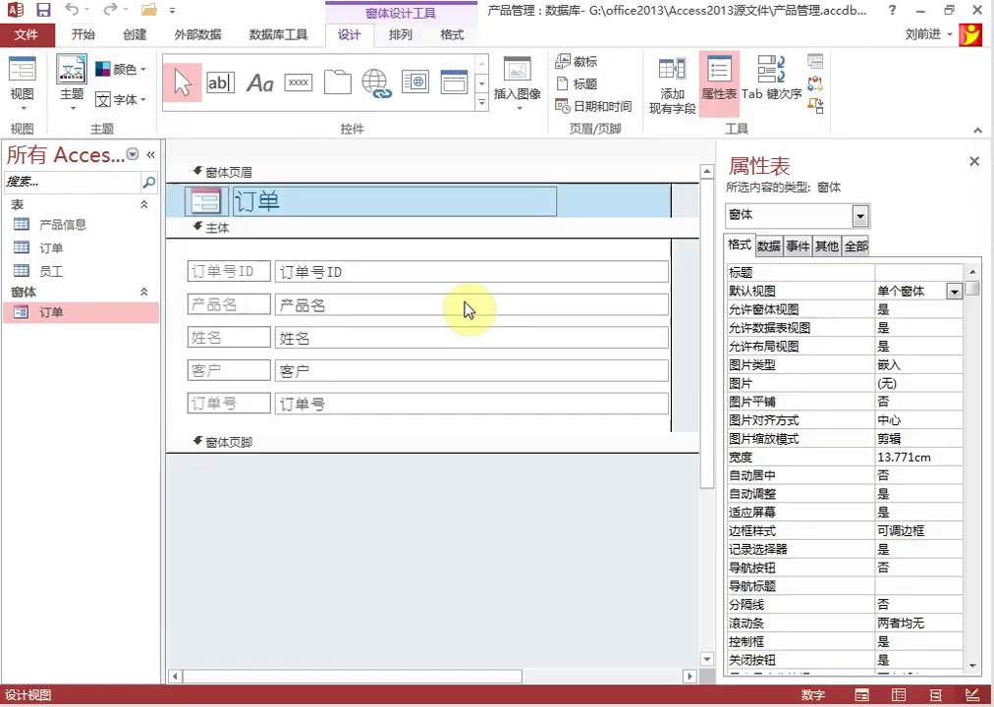
left_click_drag(971, 288, 983, 572)
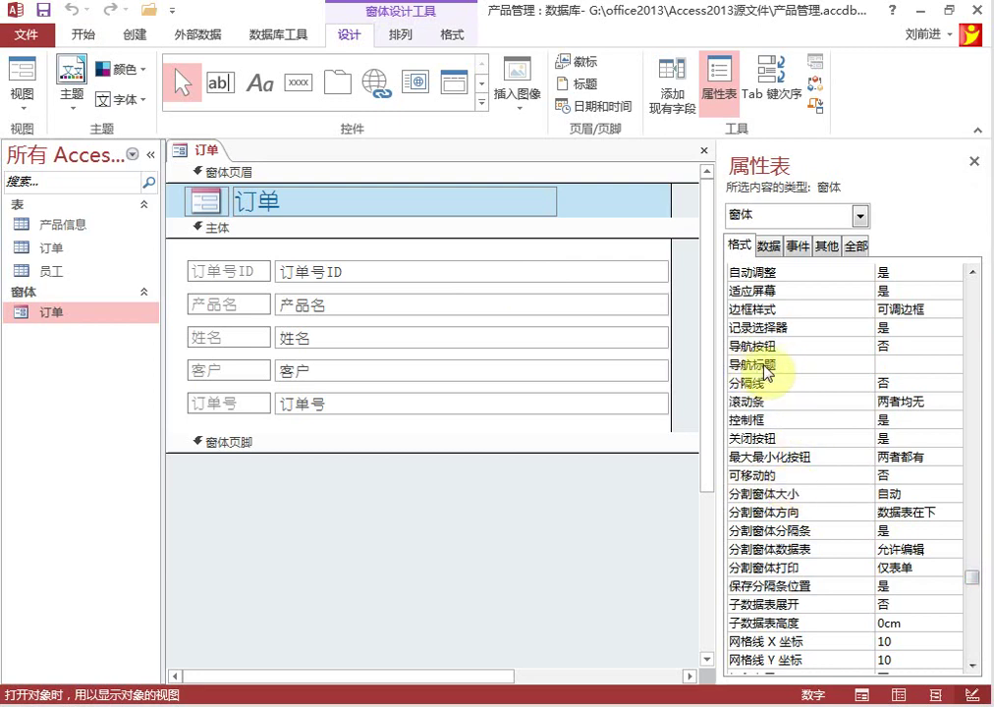
left_click(893, 347)
left_click(953, 347)
left_click(899, 363)
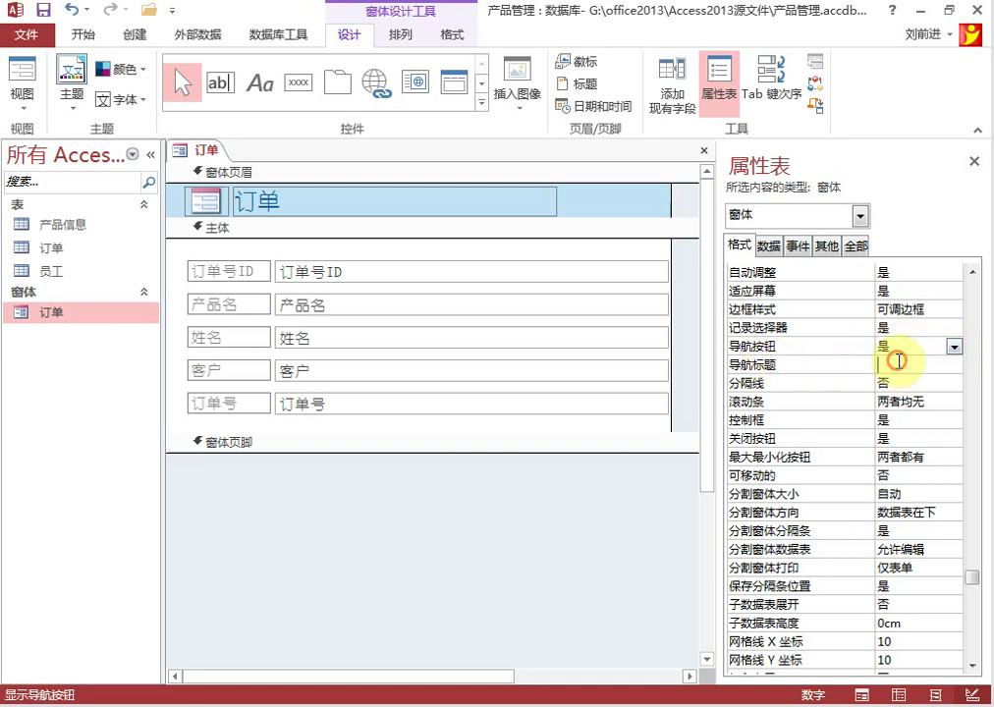
left_click(899, 363)
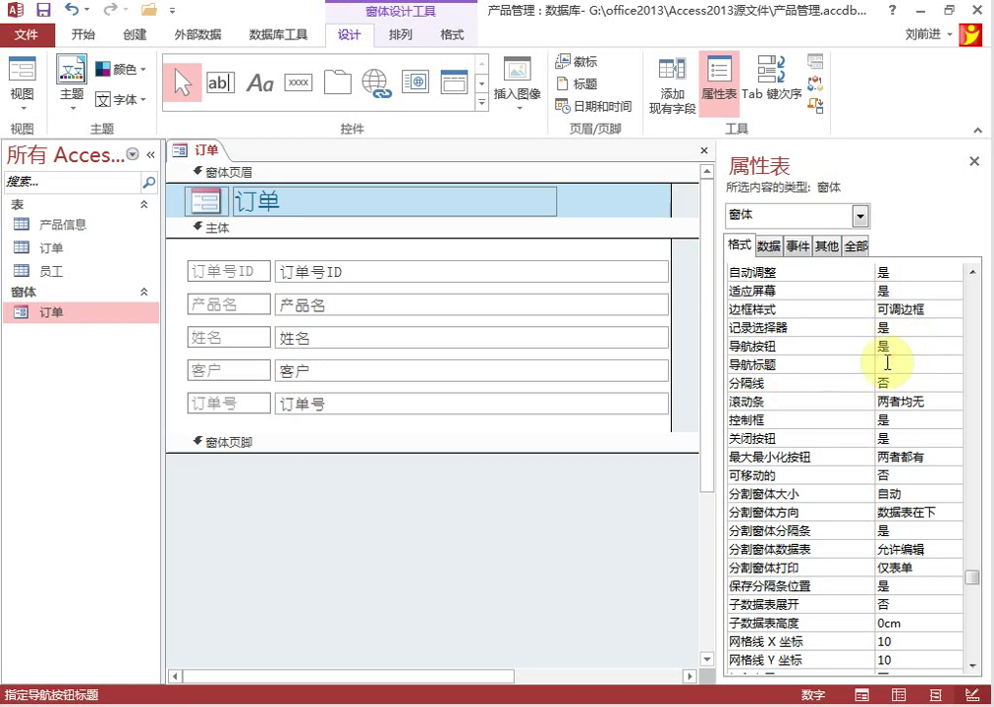
type("123")
Step: Check the navigation bar of 订单 in Form View and return the form to Design View
right_click(199, 157)
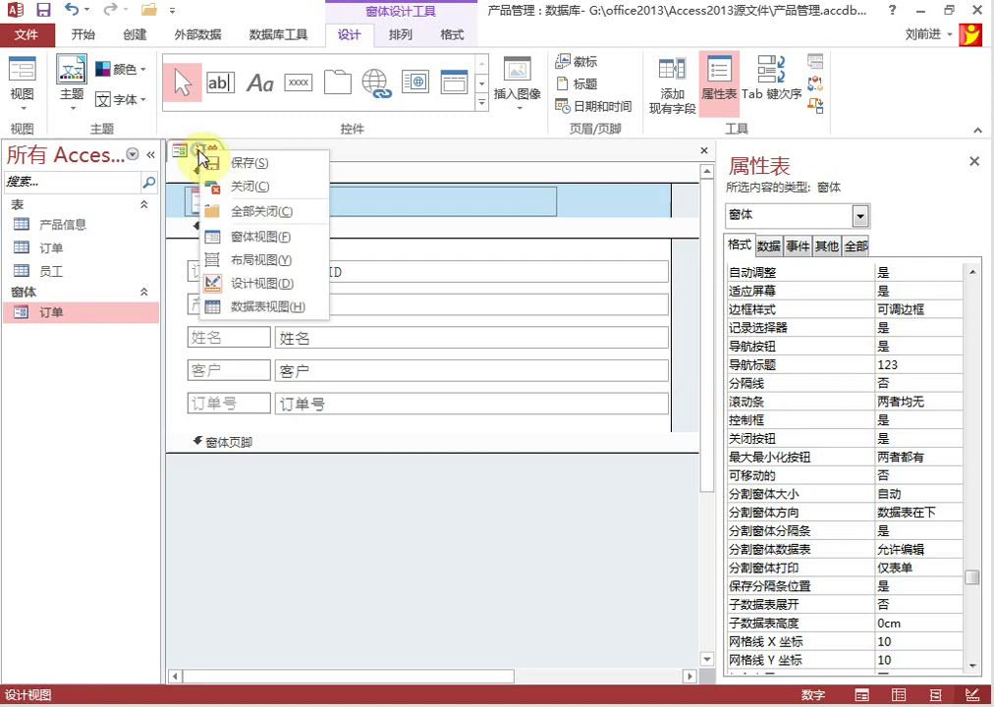
left_click(283, 236)
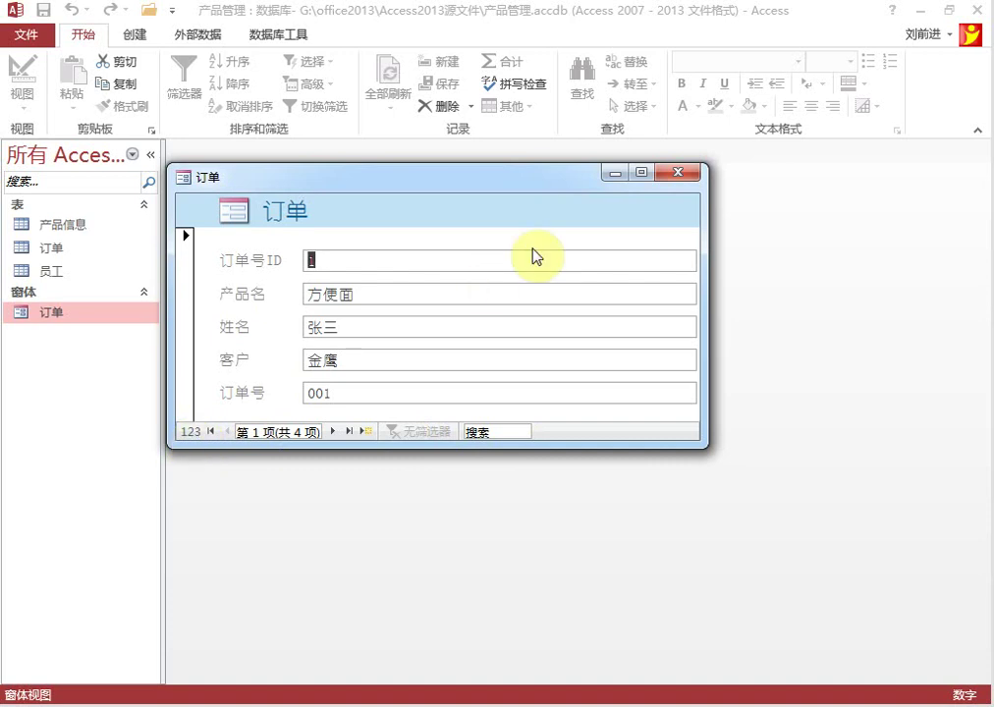
right_click(422, 179)
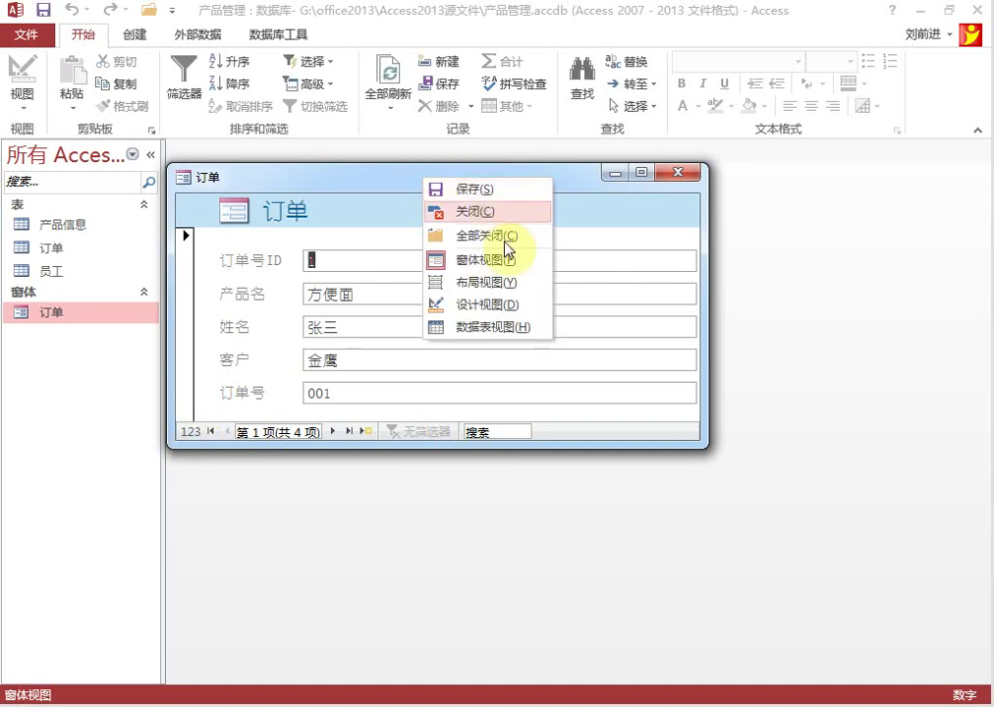
left_click(491, 306)
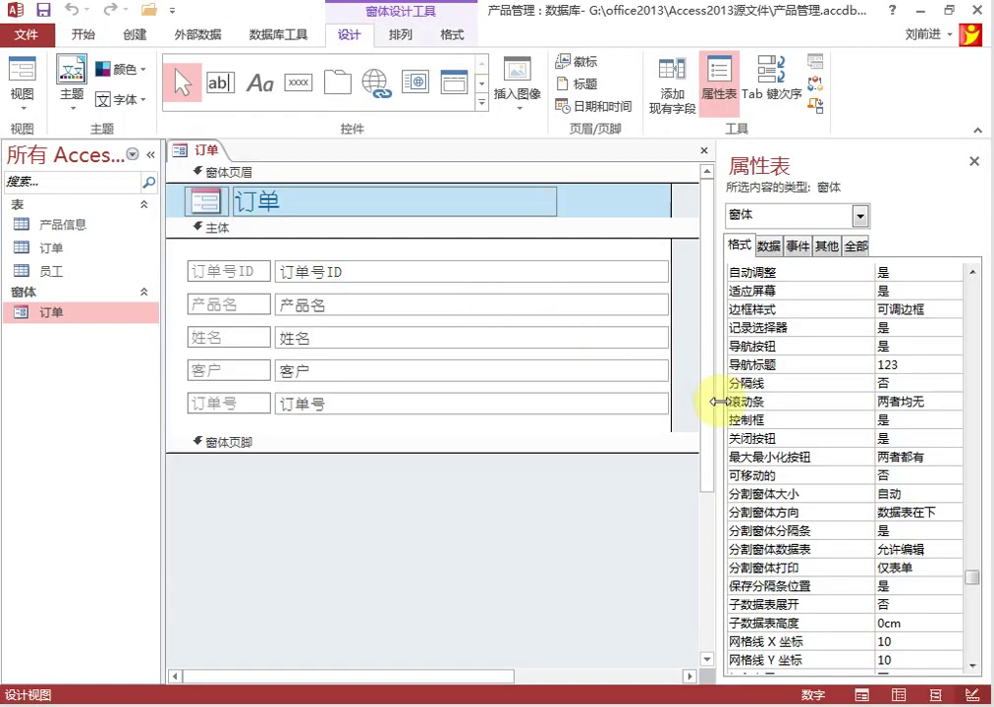
Step: Clear the form's 导航标题 property and set 导航按钮 to 否
double_click(906, 366)
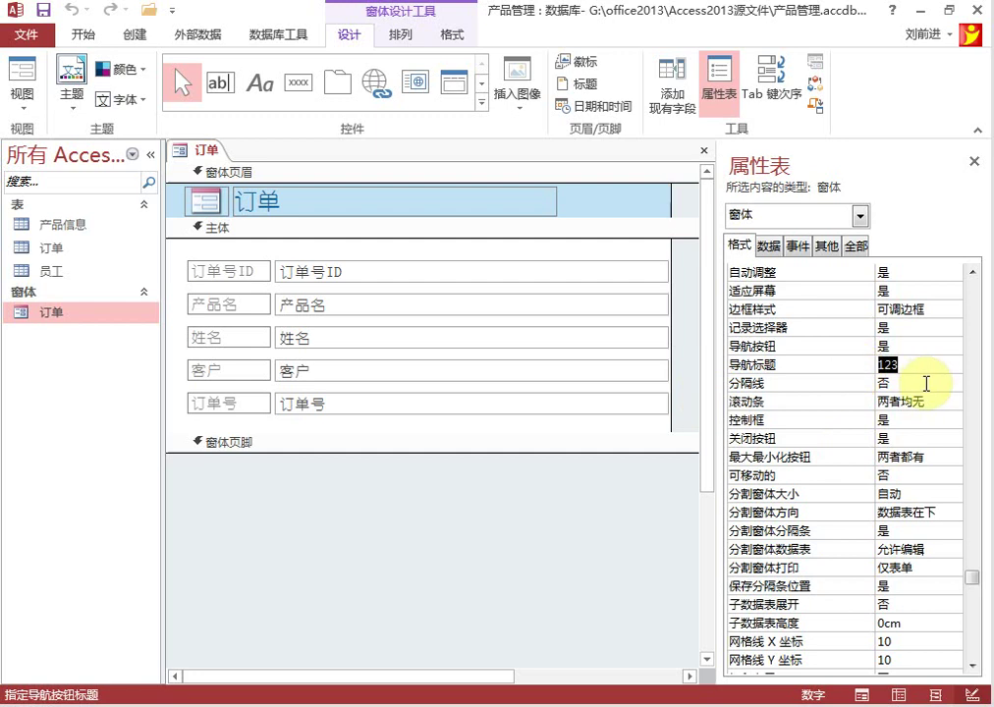
key("BackSpace")
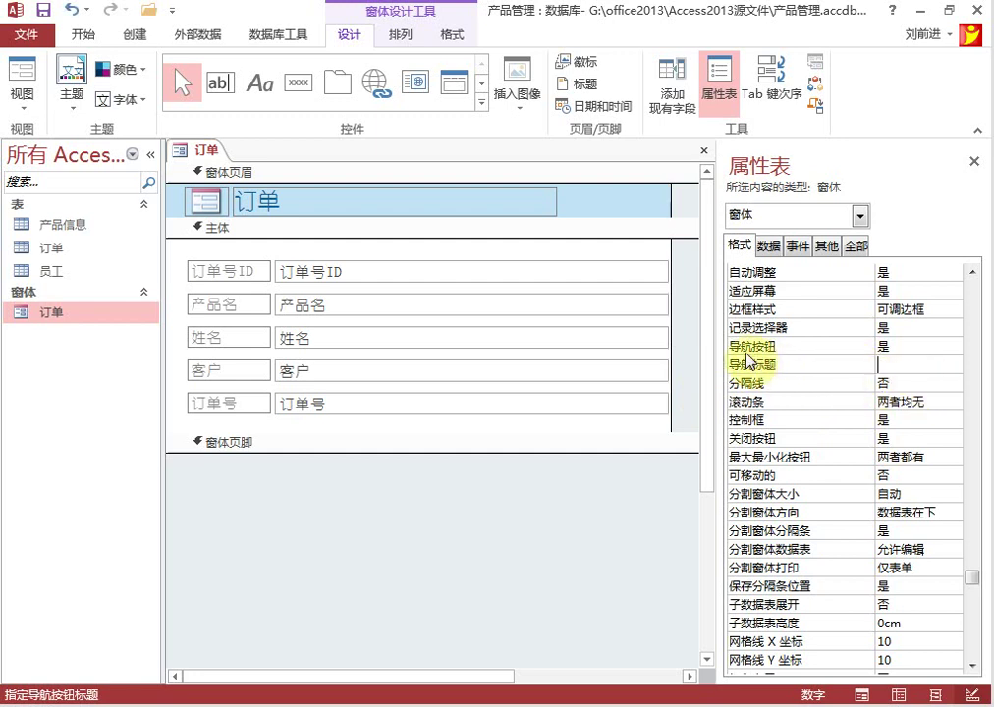
left_click(931, 347)
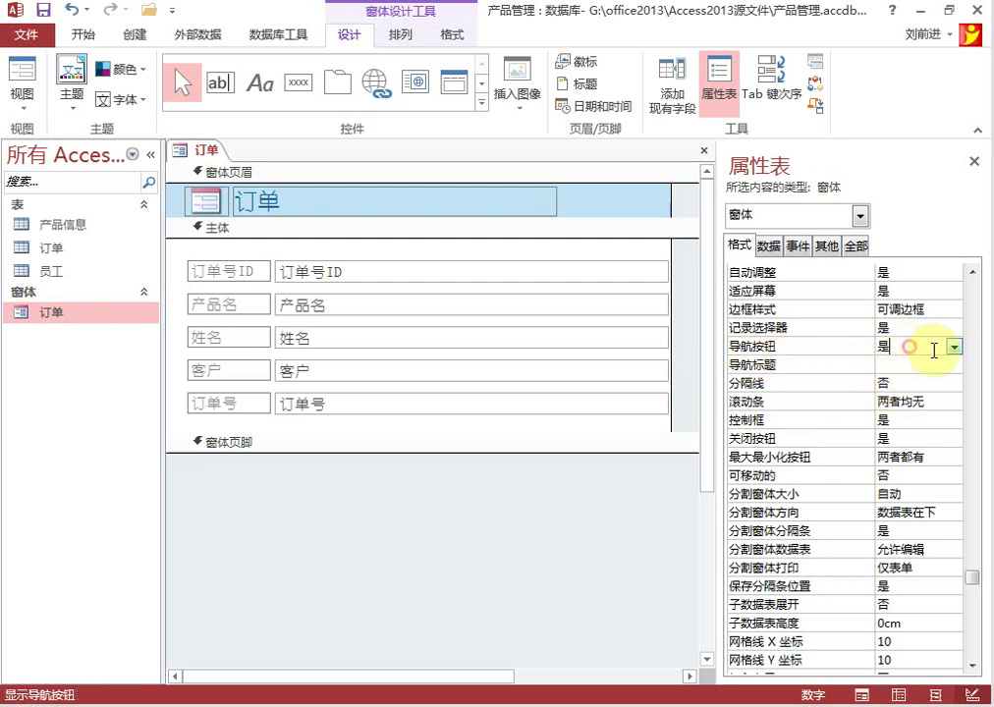
left_click(953, 347)
left_click(905, 382)
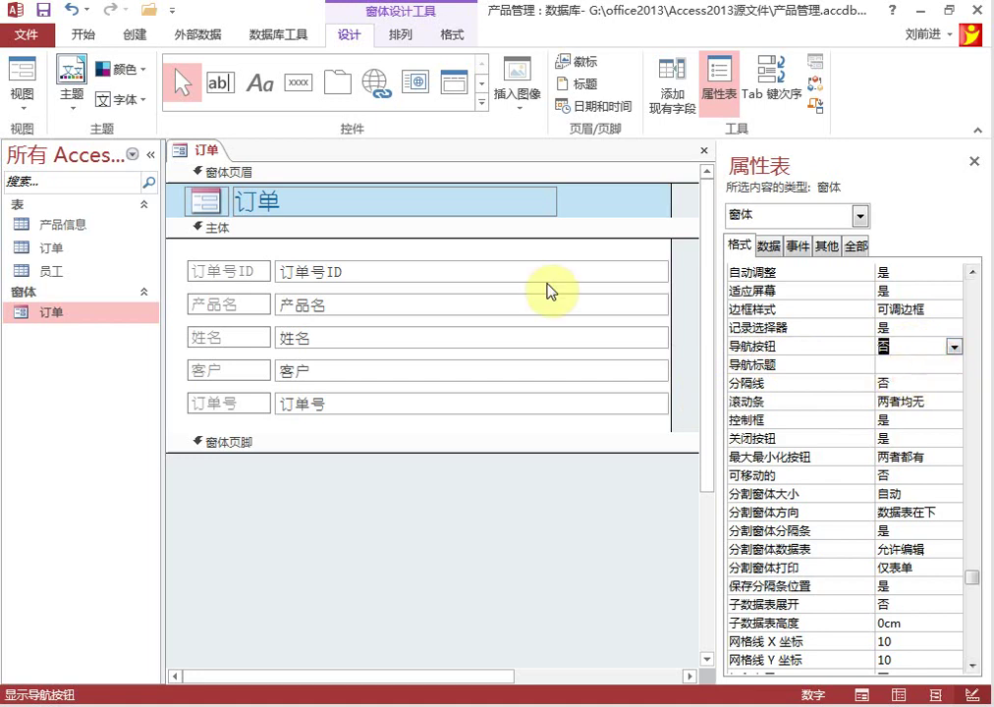
Step: Save 订单 and check it in Form View, stretching the window's lower edge slightly downward
right_click(189, 152)
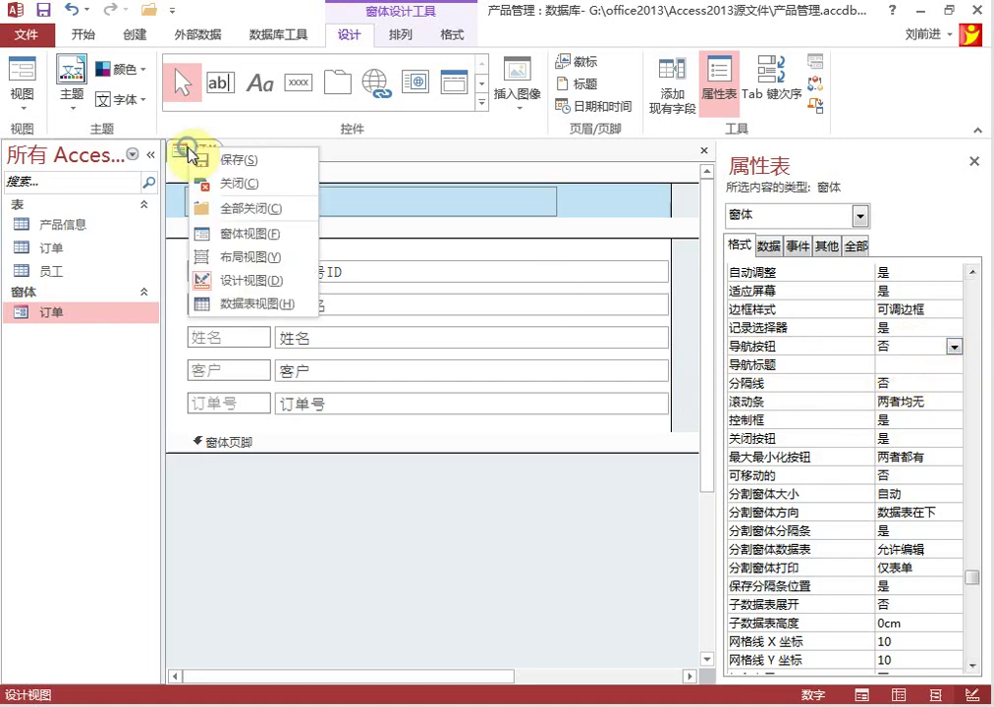
left_click(244, 164)
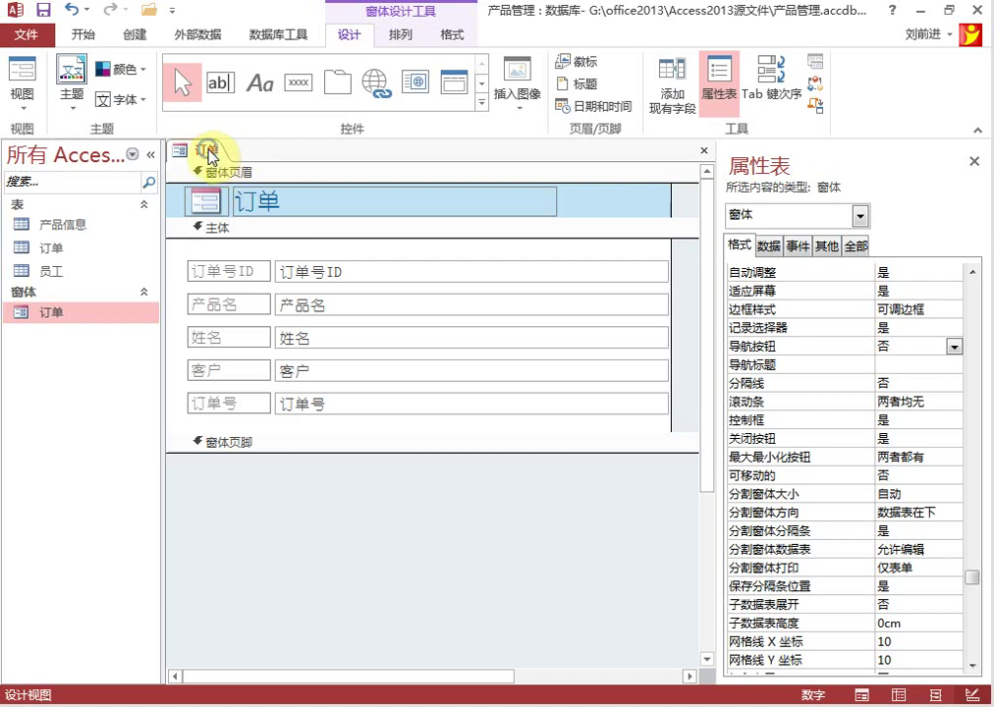
right_click(206, 154)
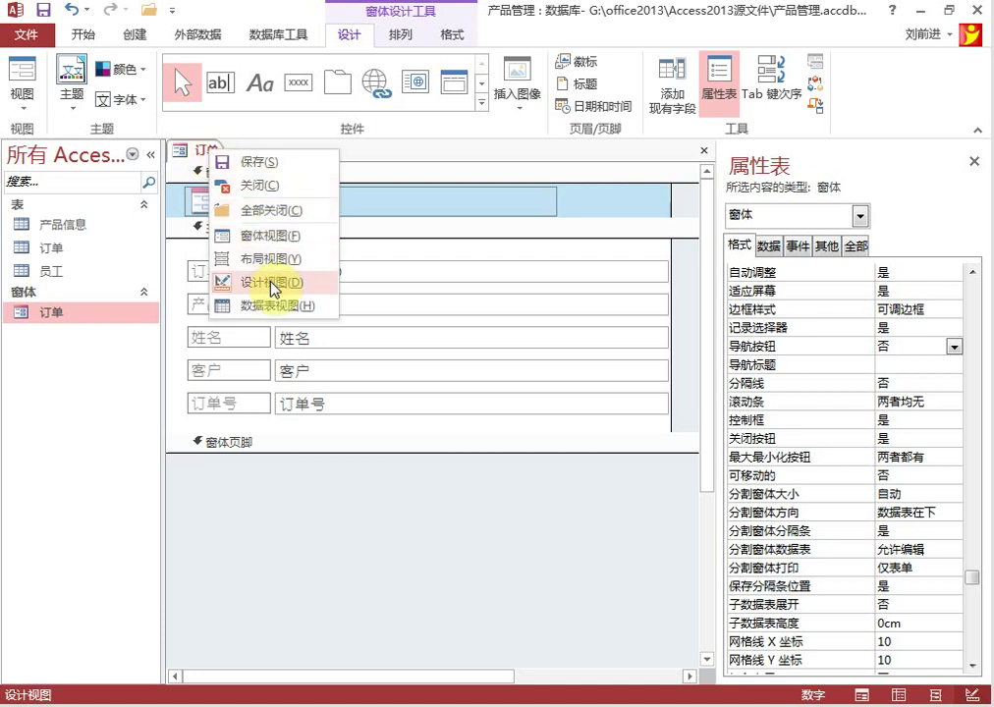
left_click(261, 235)
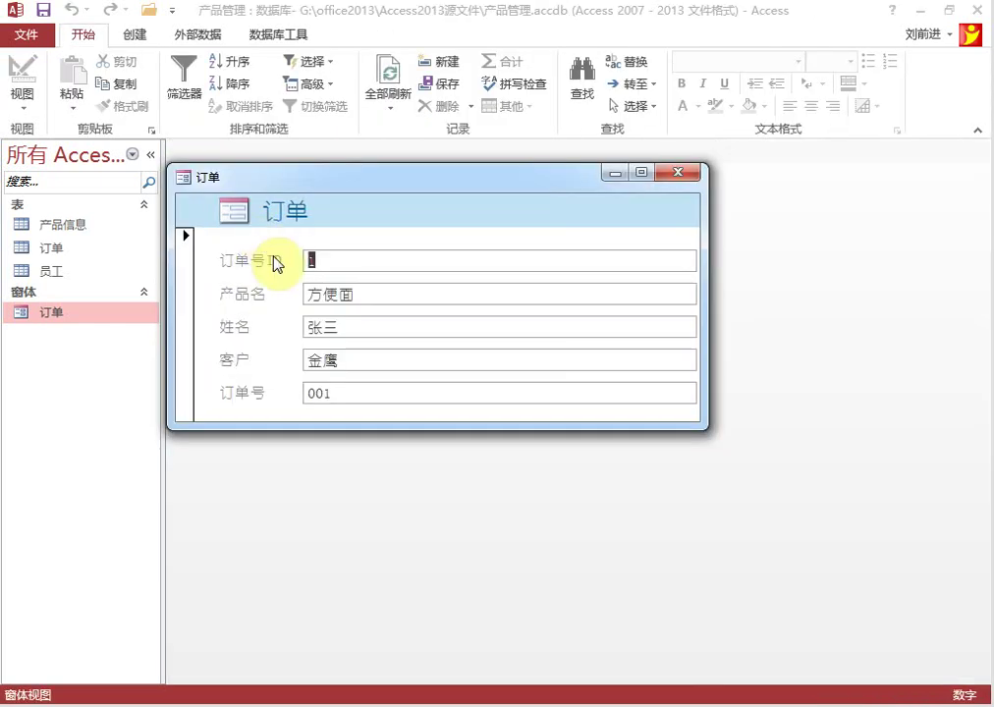
left_click_drag(380, 428, 383, 455)
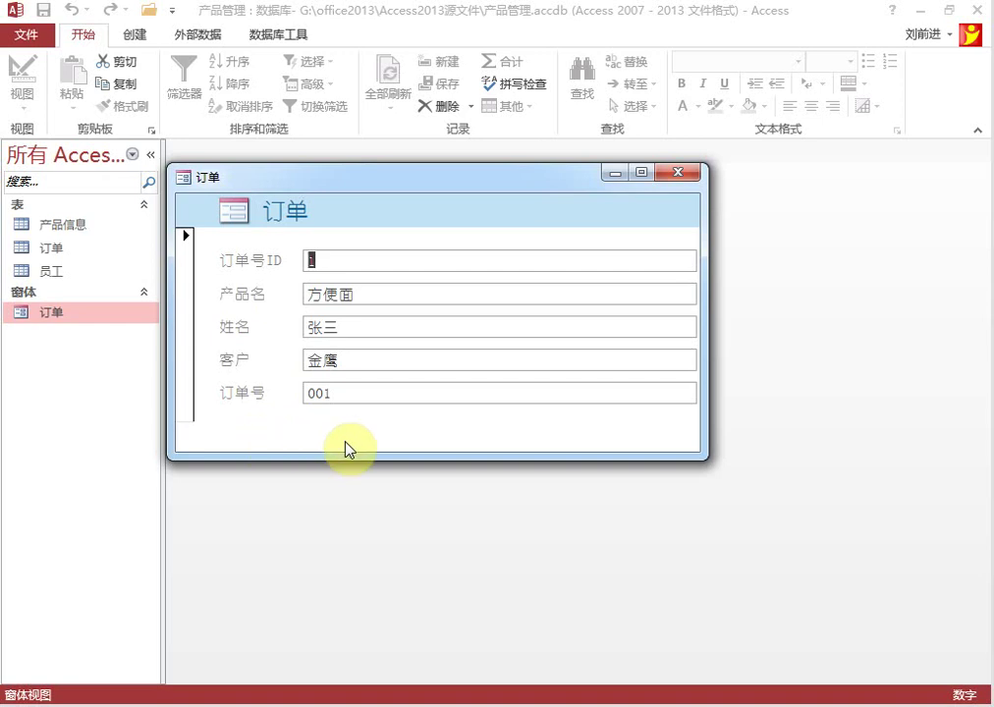
Step: Return 订单 to Design View and choose 嵌入 for the 图片类型 property
right_click(411, 183)
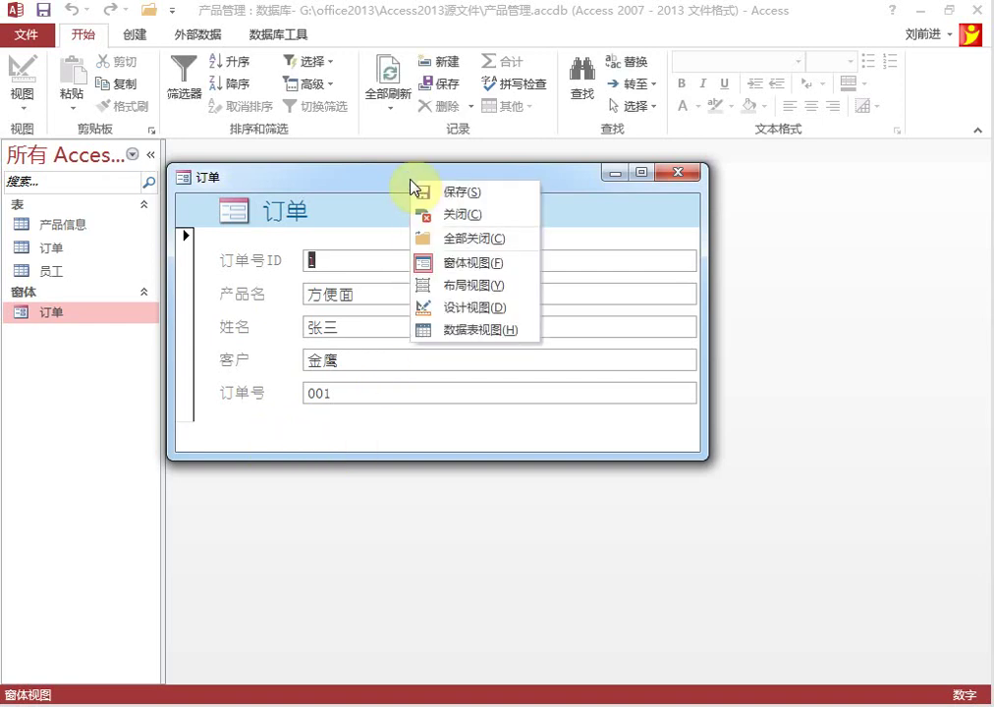
left_click(478, 309)
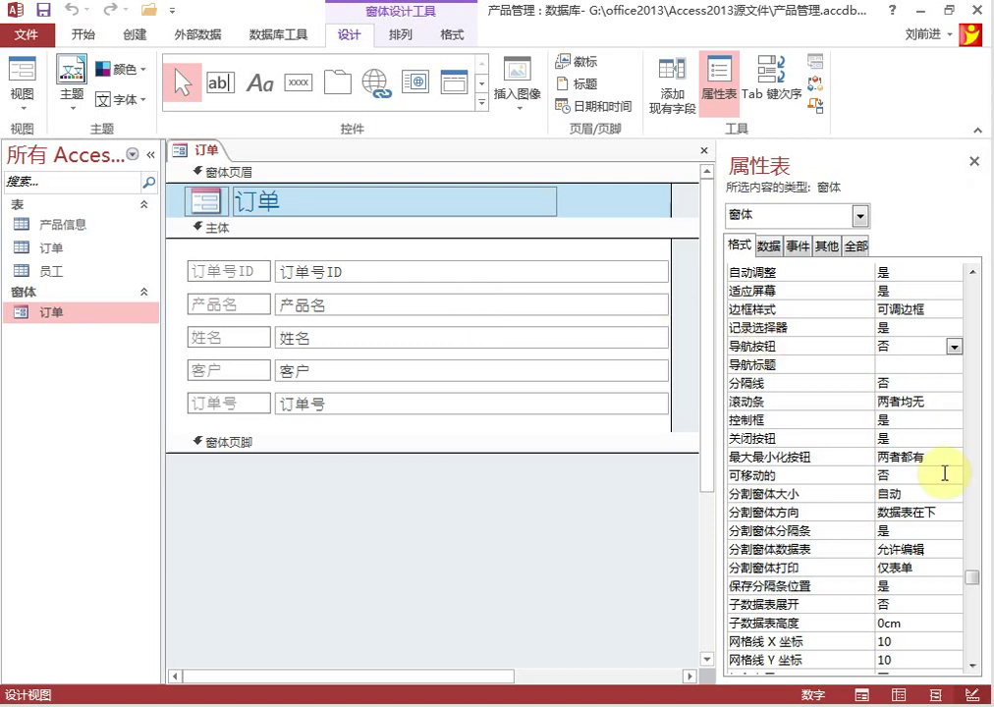
left_click_drag(975, 574, 975, 329)
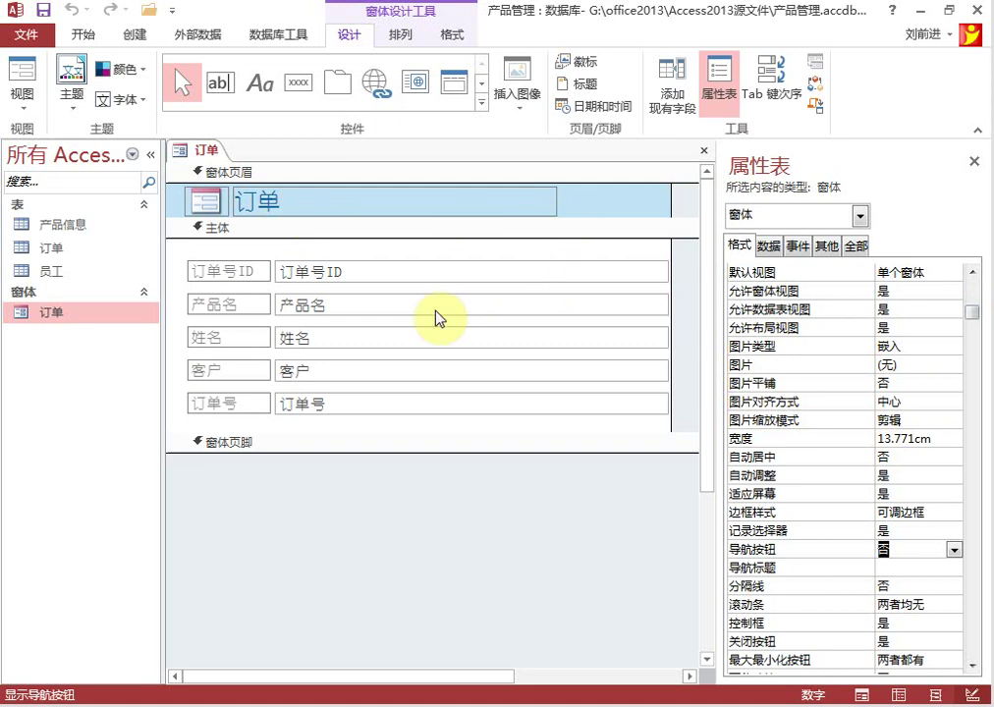
left_click(746, 350)
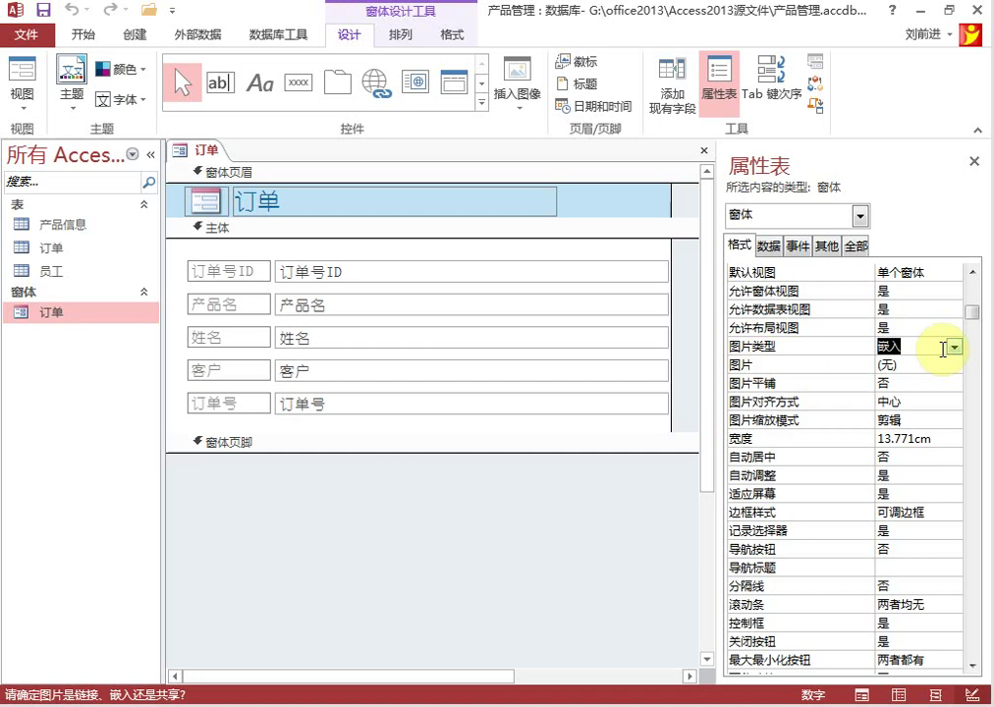
left_click(952, 348)
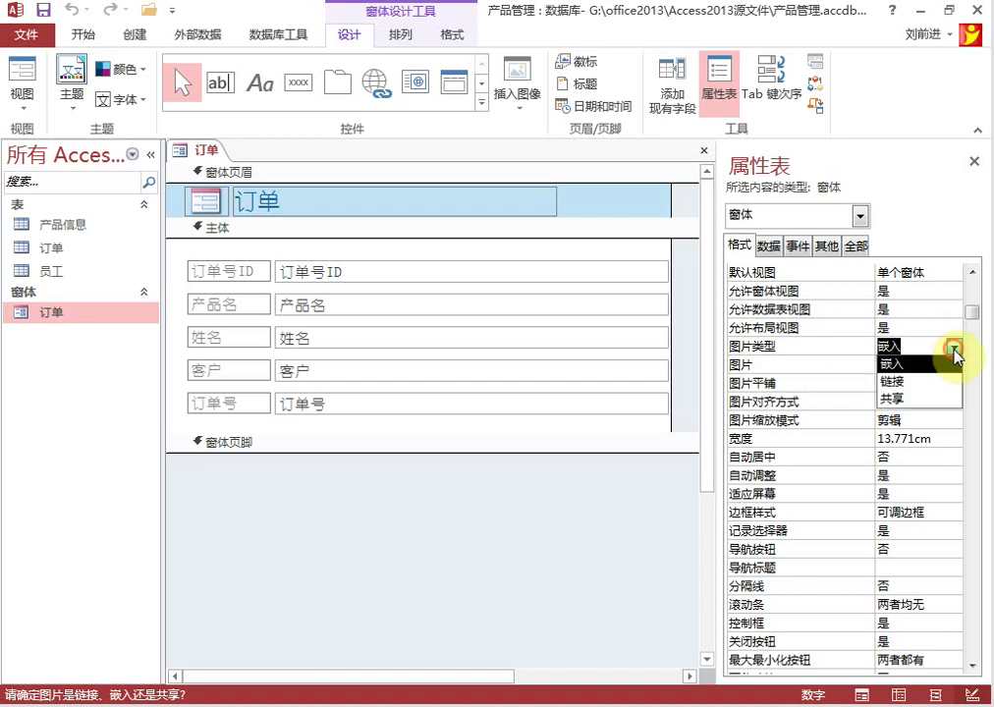
left_click(899, 364)
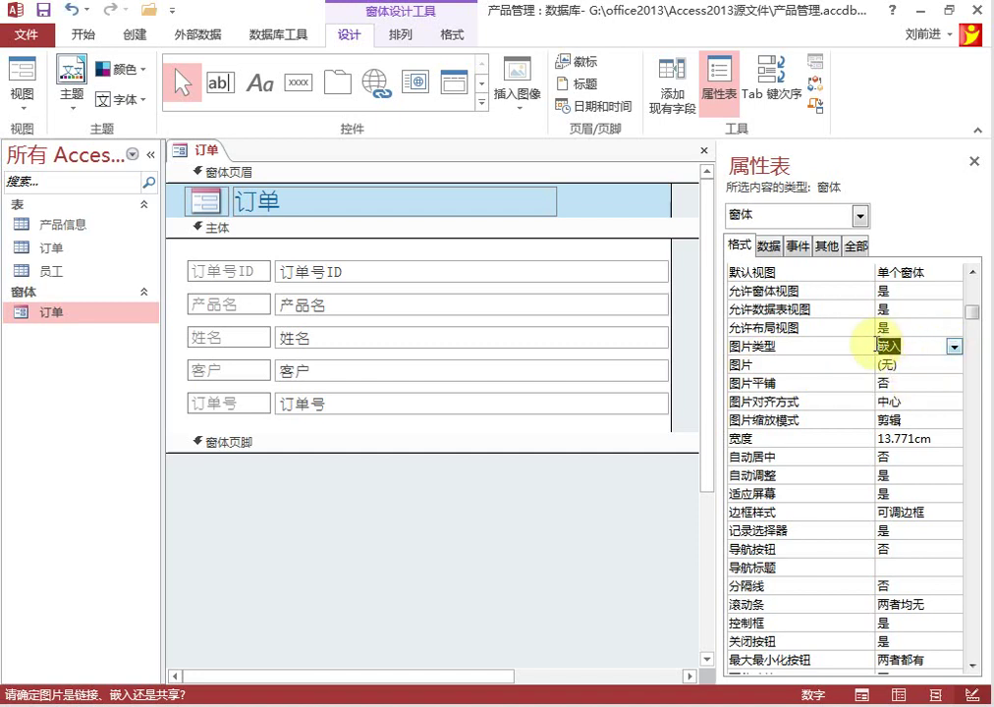
left_click(585, 483)
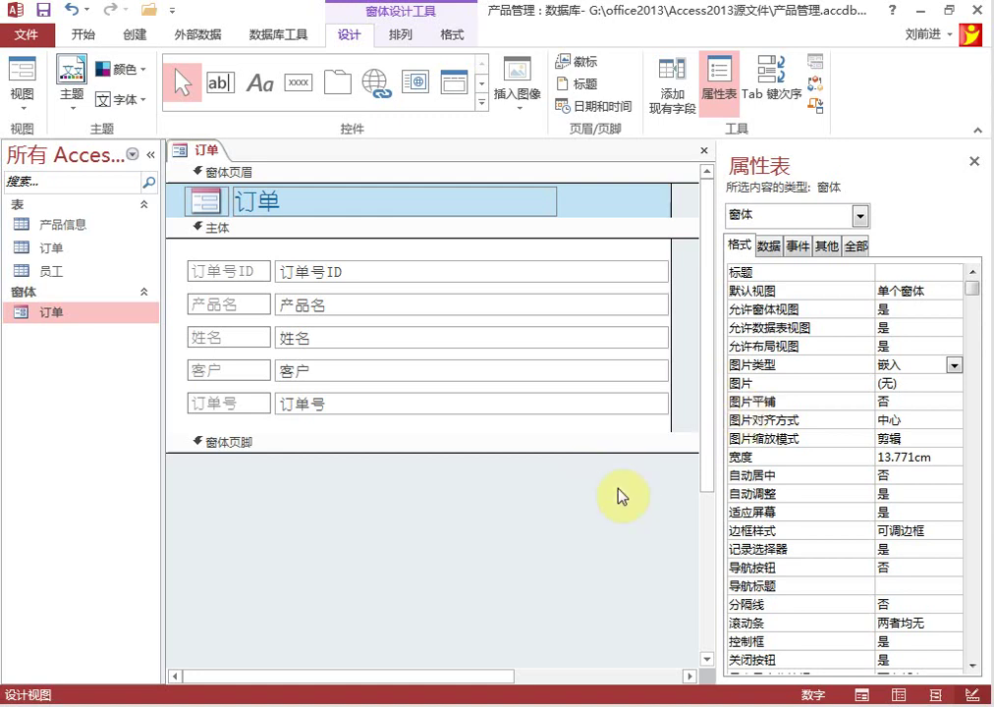
Step: Set the form's background 图片 property to Hydrangeas.jpg from the image folder
left_click(898, 382)
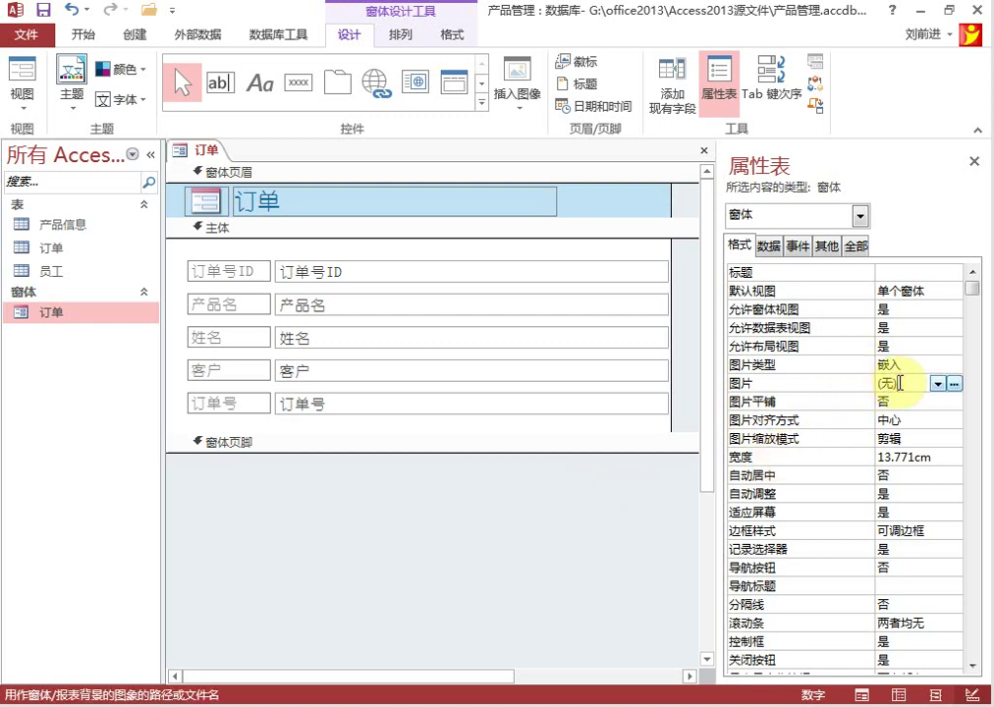
left_click(955, 384)
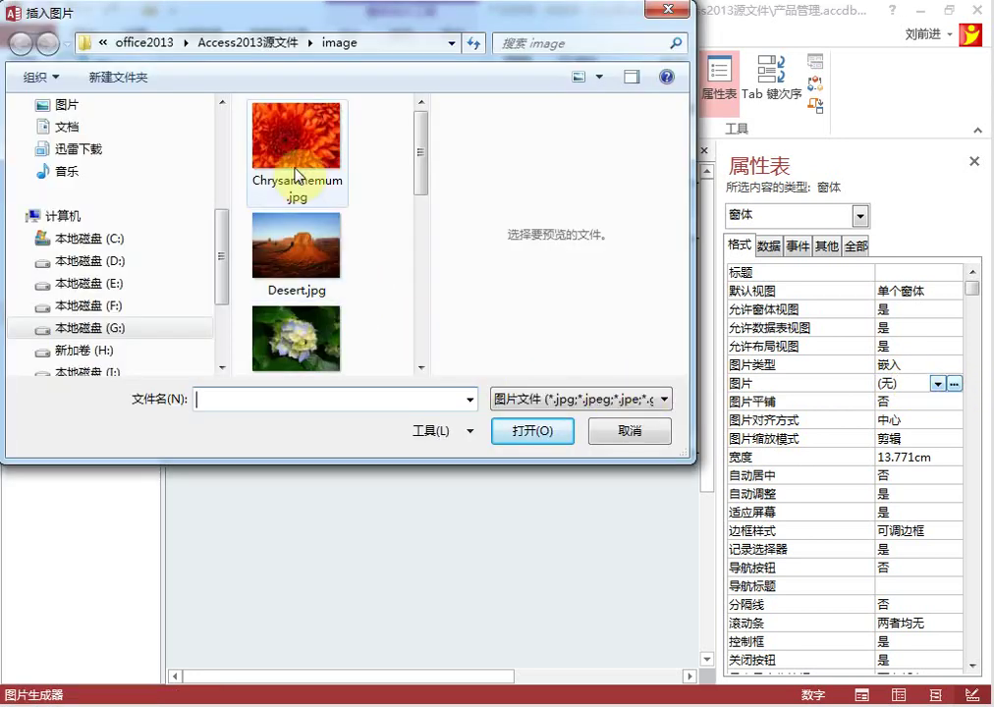
left_click(290, 344)
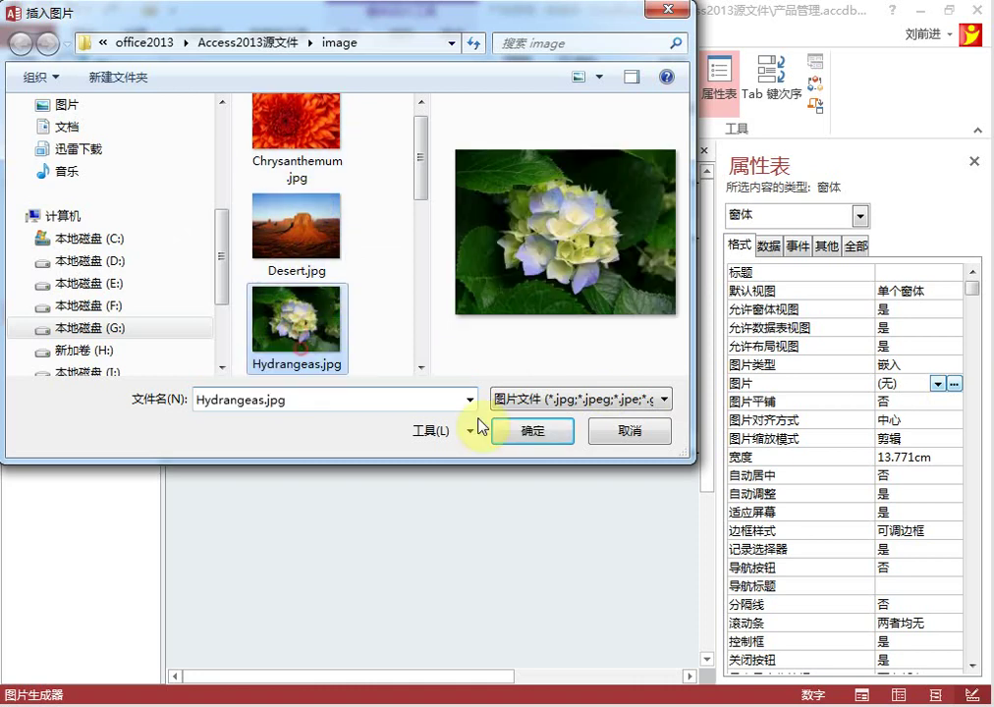
left_click(523, 434)
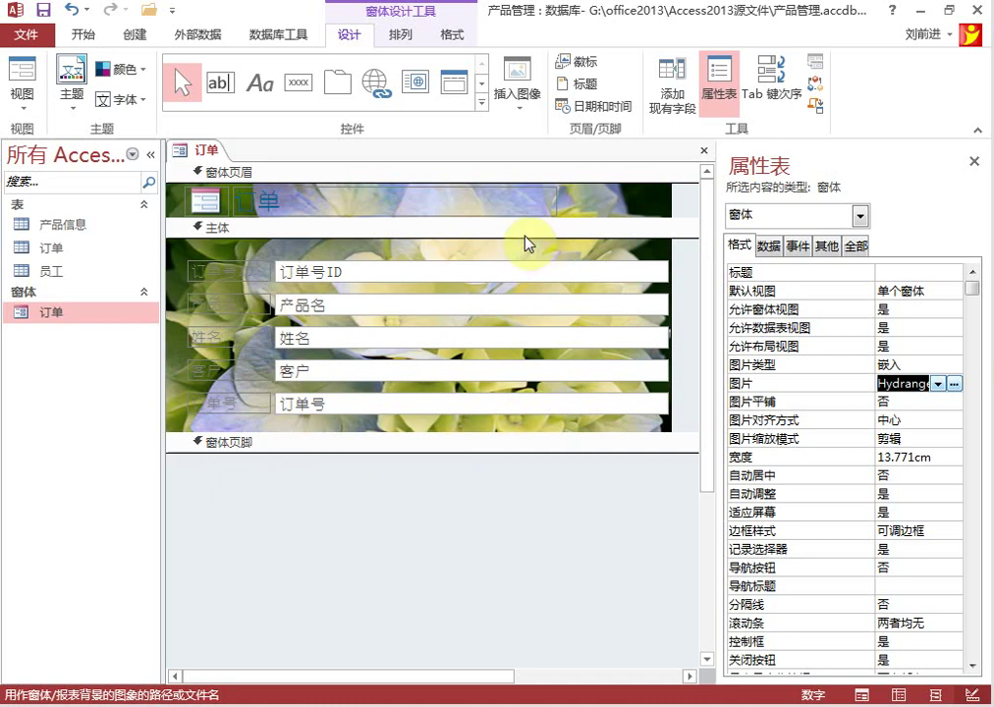
Step: Set the form's 图片缩放模式 property to 缩放
left_click(733, 403)
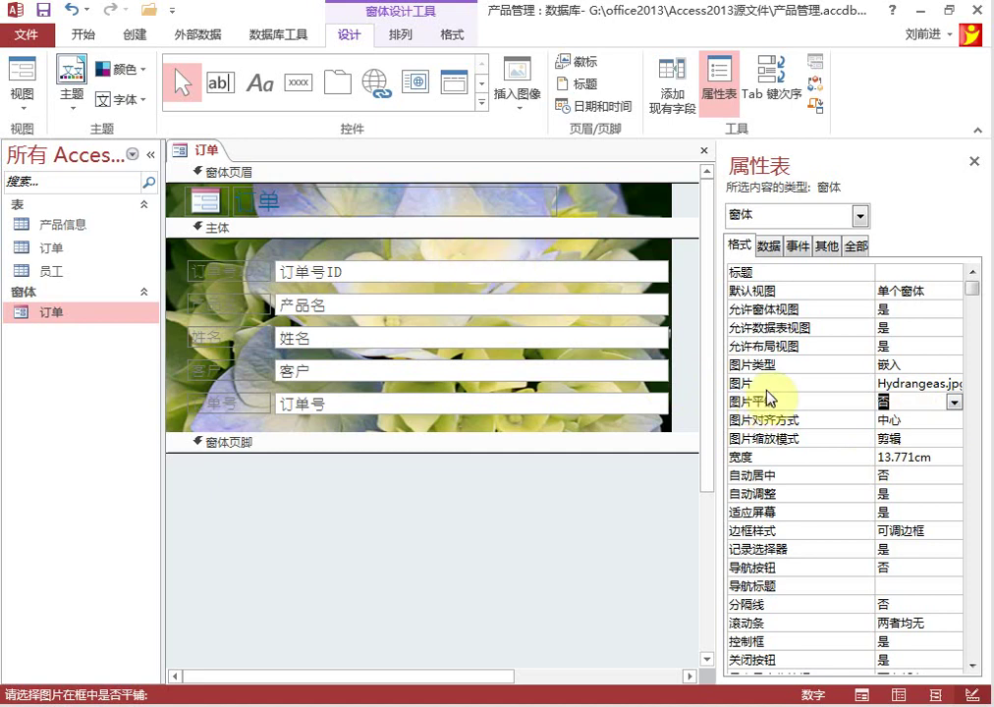
left_click(849, 423)
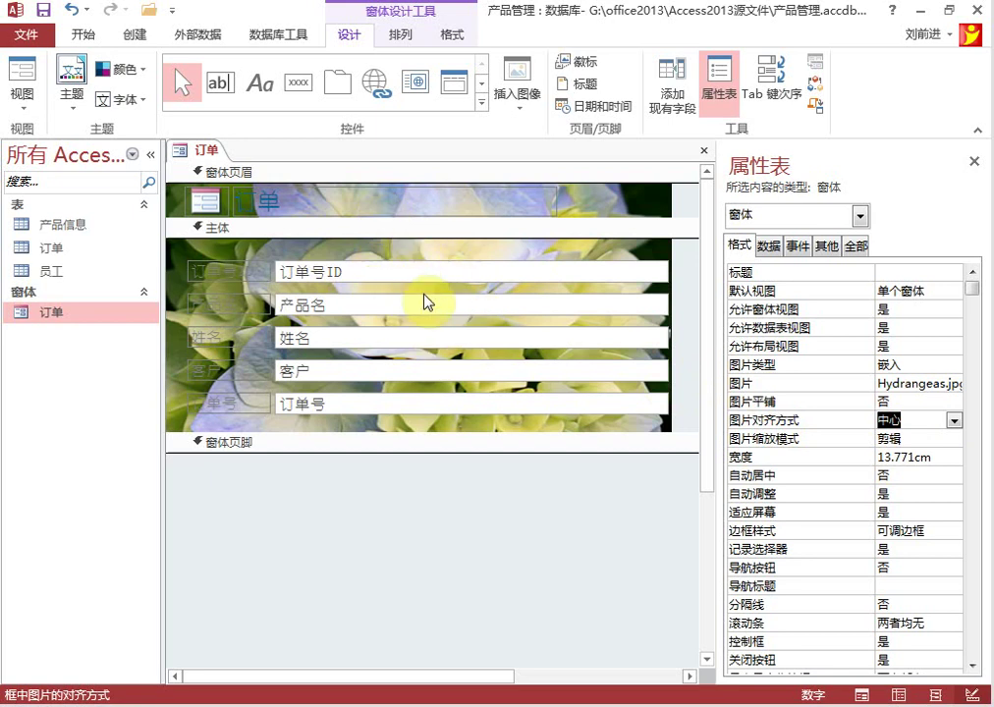
left_click(740, 442)
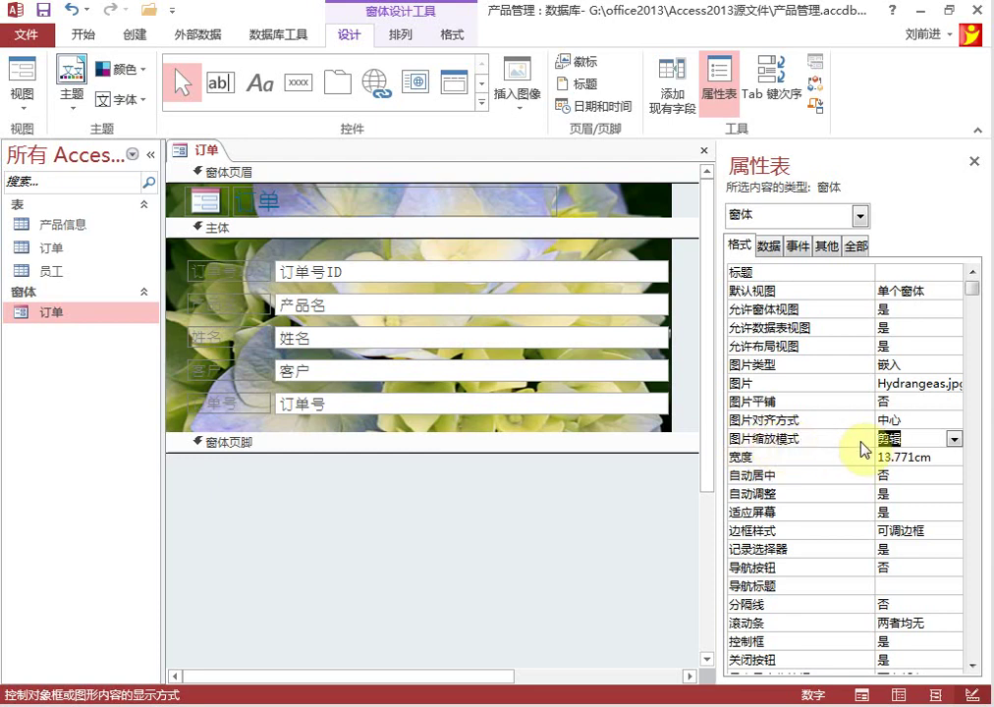
left_click(950, 439)
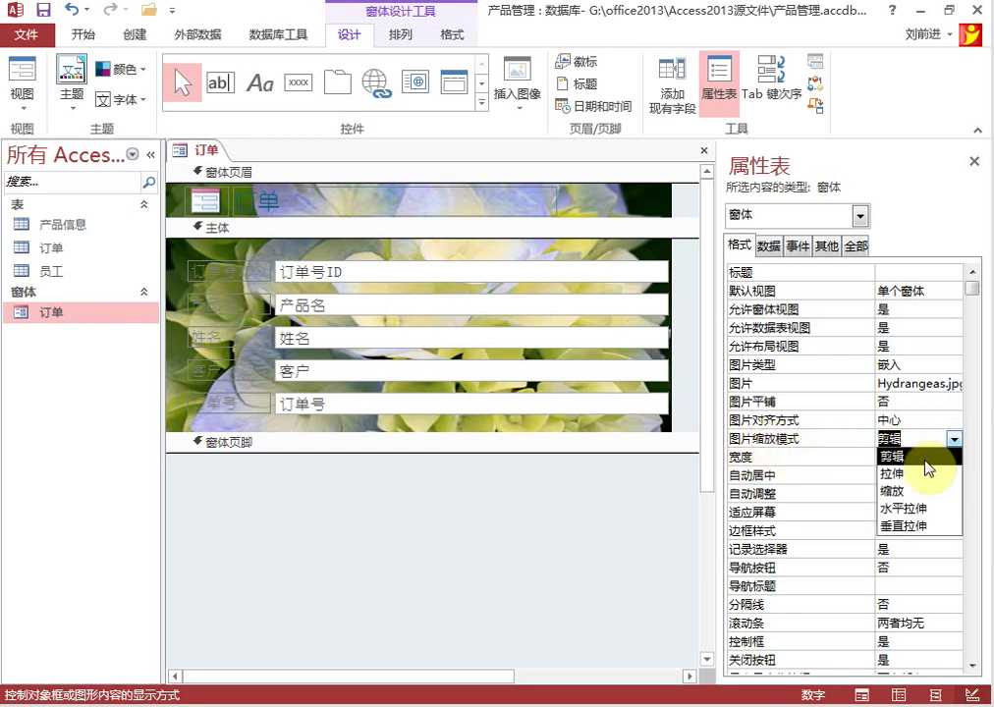
left_click(866, 492)
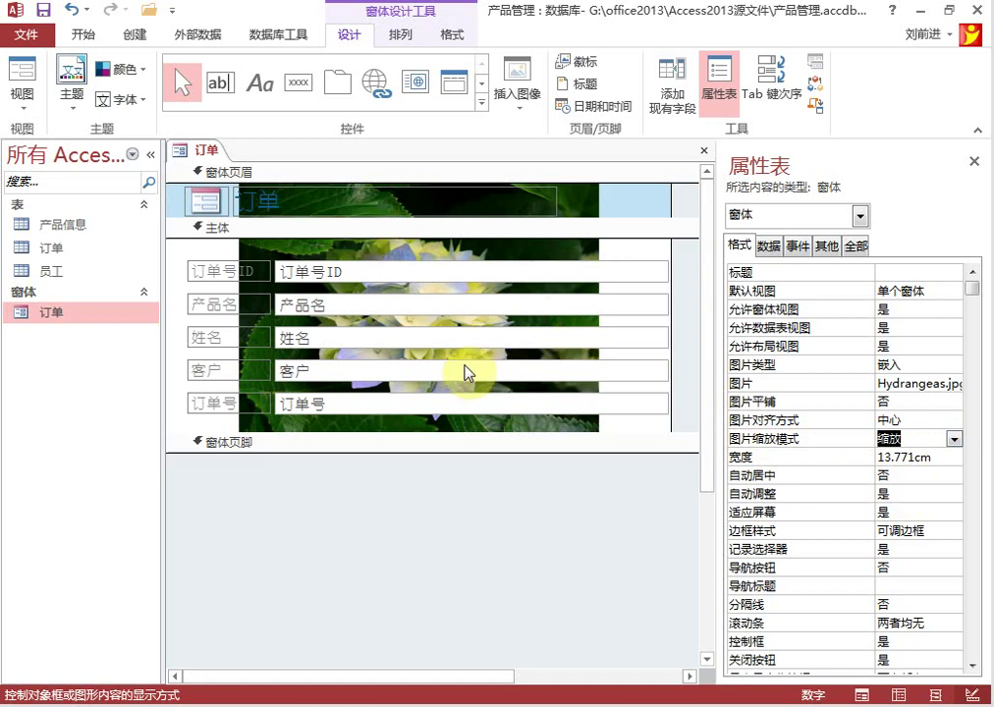
Step: Try 左上 for the 图片对齐方式 property, and set it back to 中心
left_click(951, 420)
left_click(952, 421)
left_click(891, 440)
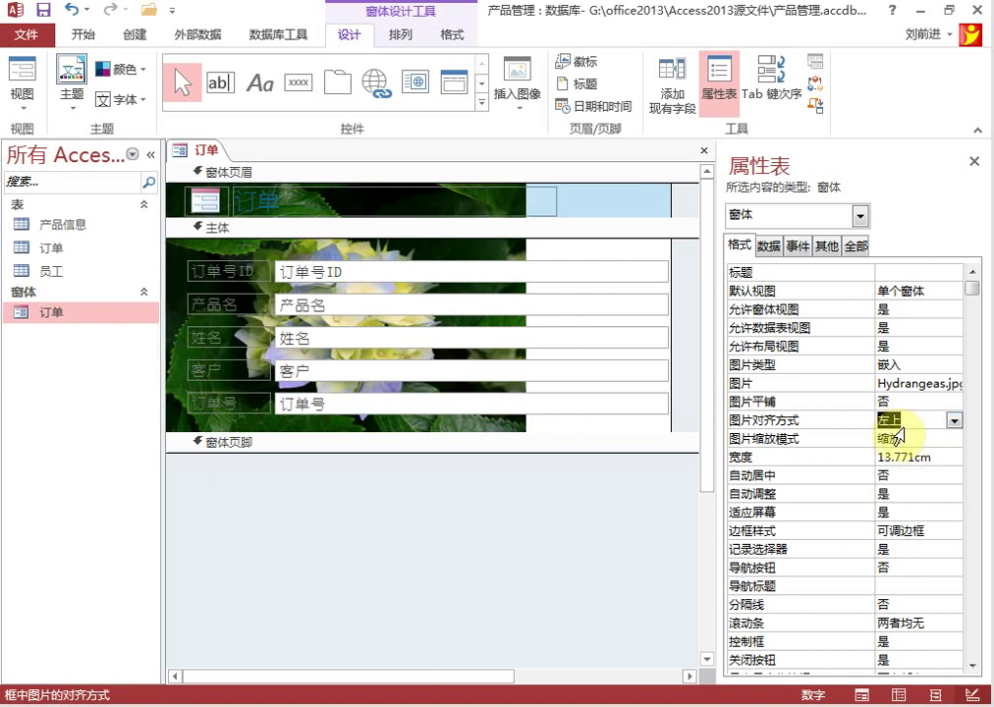
left_click(953, 420)
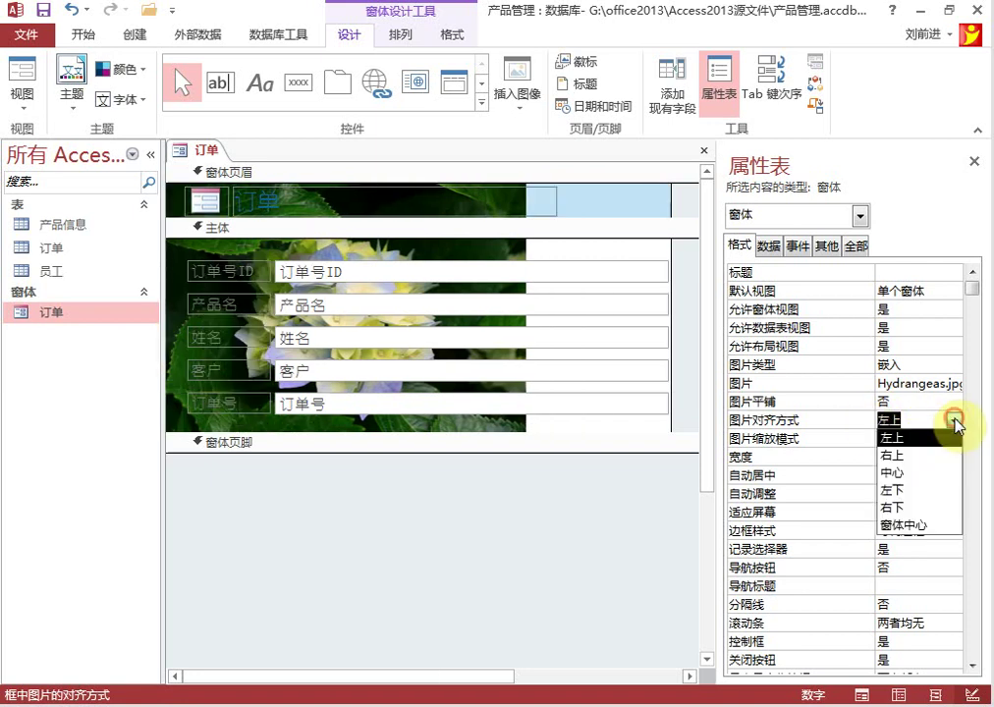
left_click(916, 472)
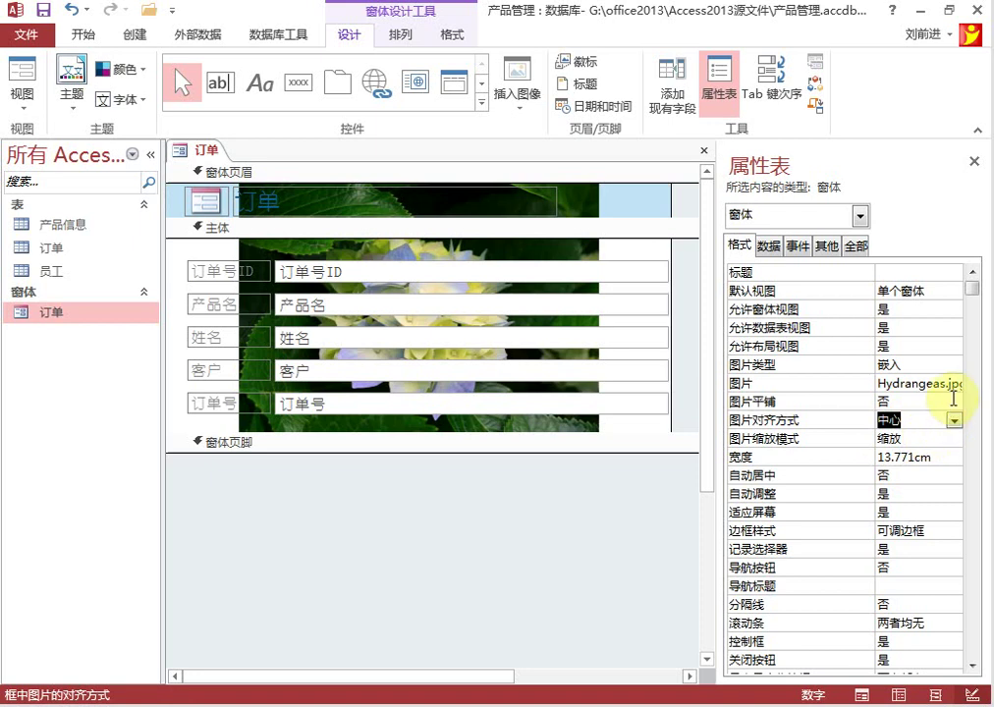
Step: Try 是 for the 图片平铺 property, and set it back to 否
left_click(952, 401)
left_click(952, 403)
left_click(897, 422)
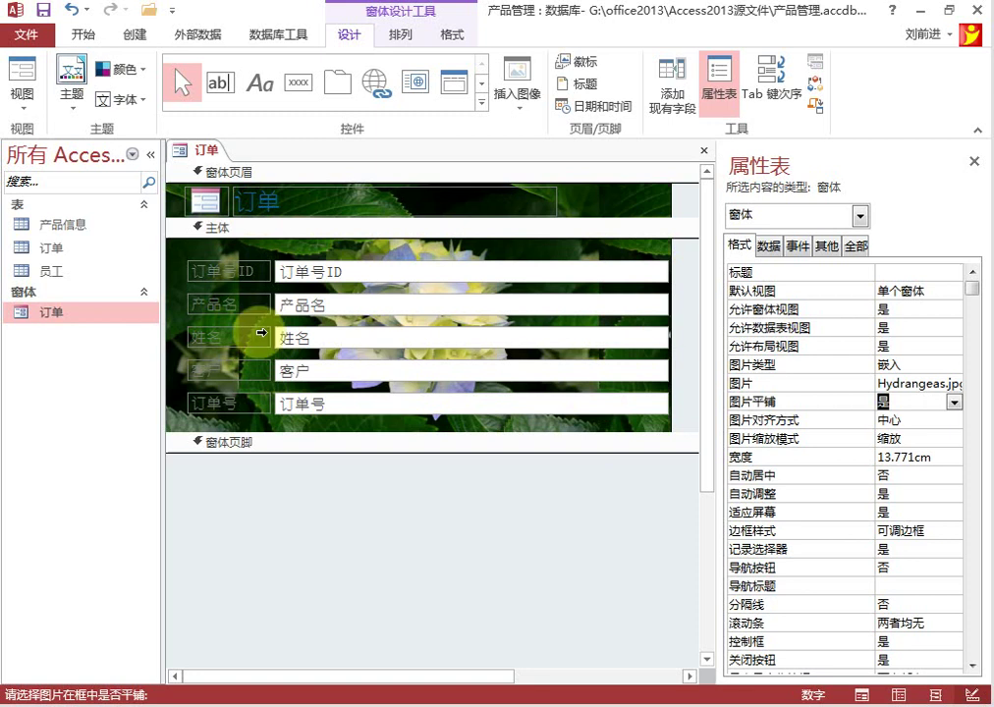
left_click(954, 402)
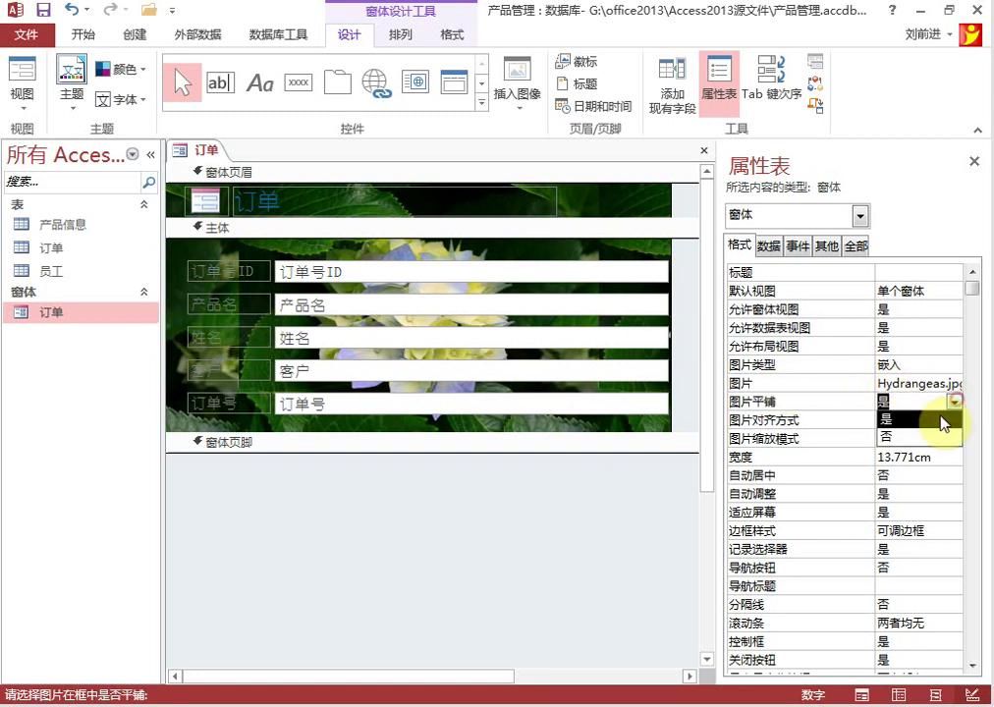
left_click(933, 438)
left_click(915, 421)
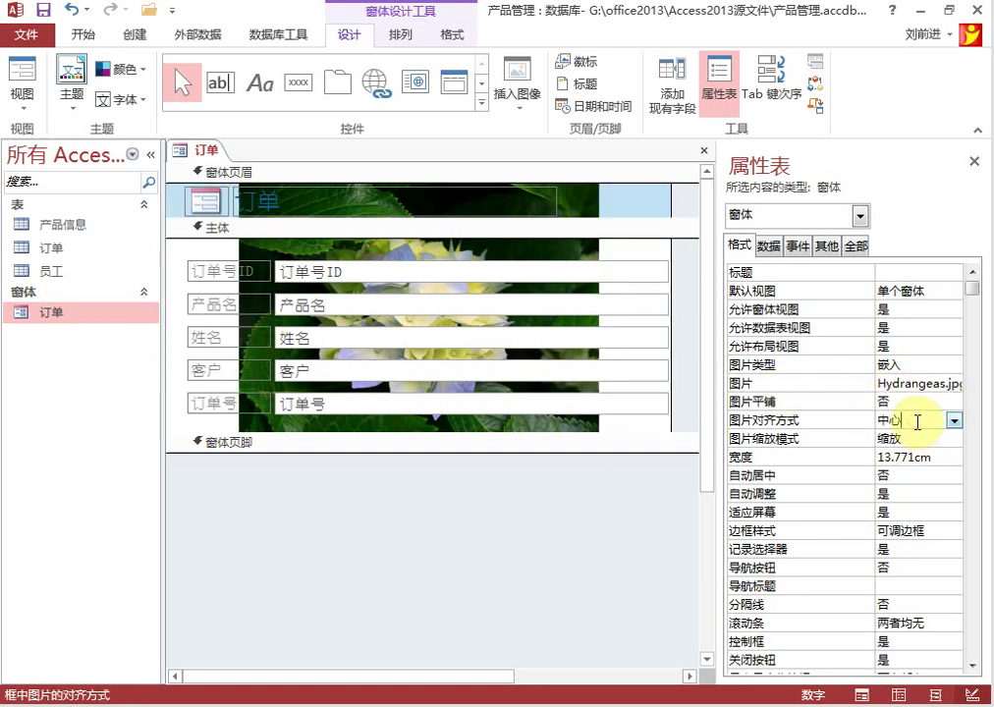
Step: Try 拉伸 for the 图片缩放模式 property, and change it to 剪辑
left_click(928, 439)
left_click(954, 438)
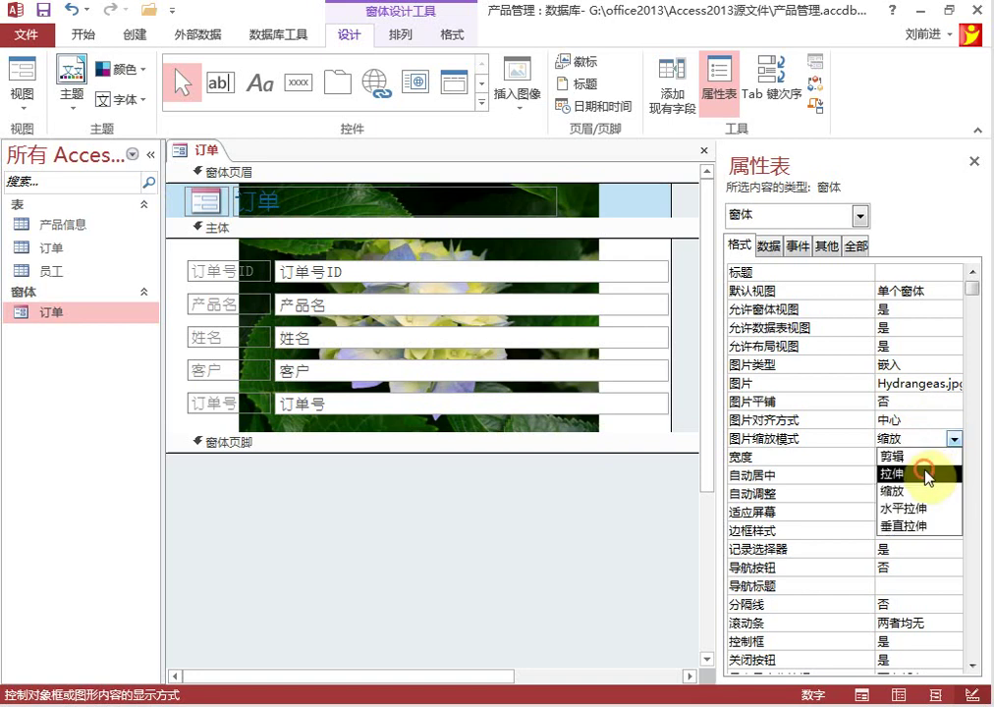
left_click(931, 475)
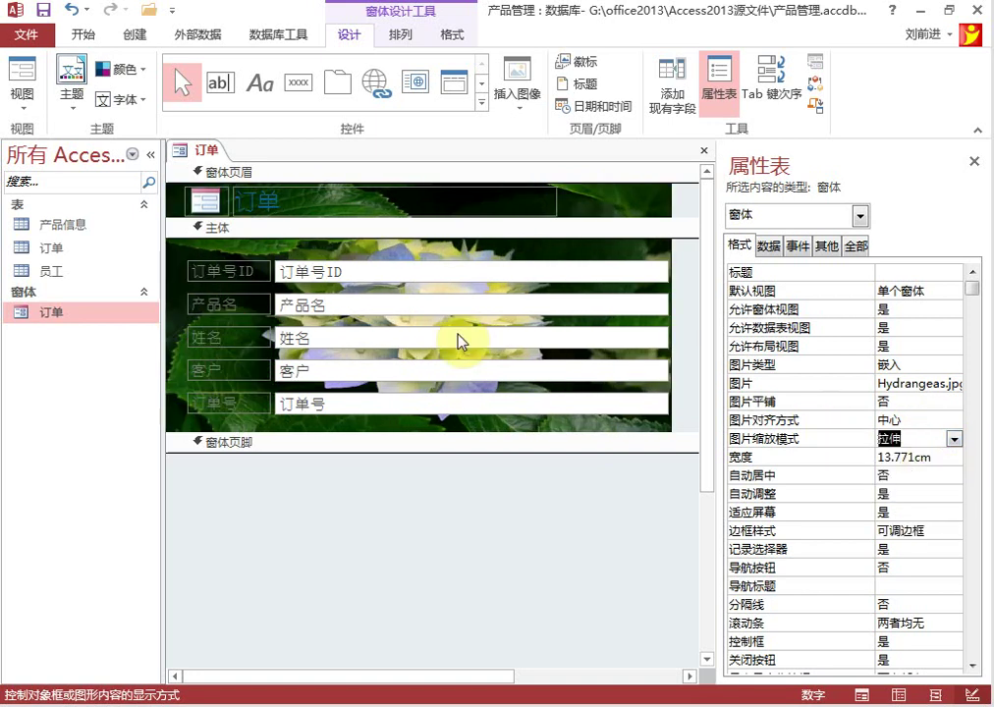
left_click(954, 439)
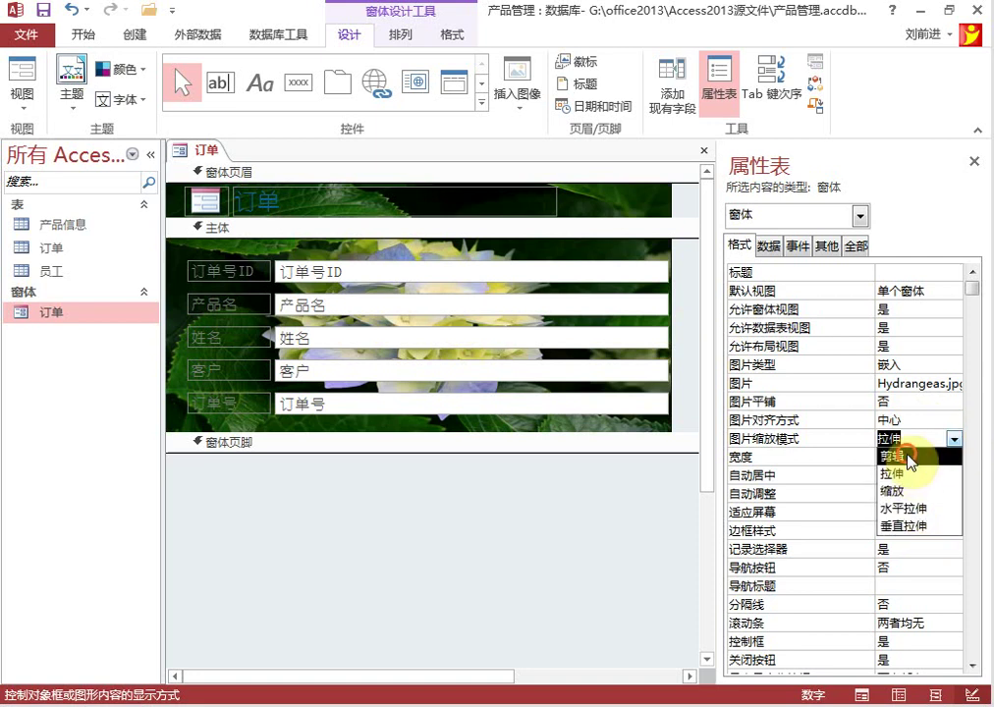
left_click(910, 459)
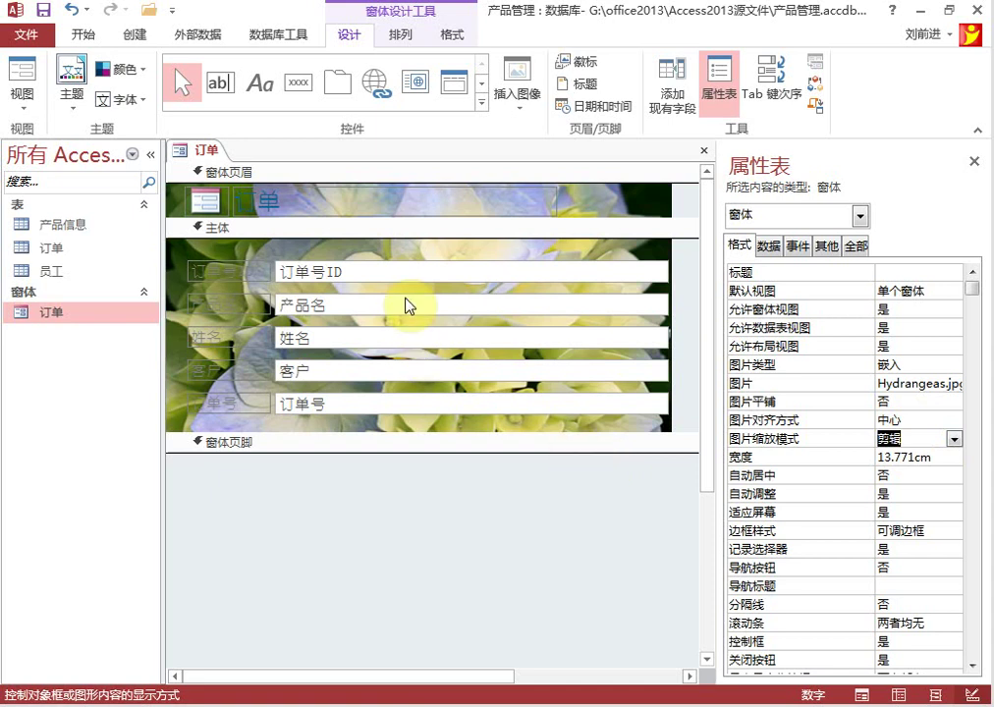
Step: Save the 订单 form, check its background picture in Form View, and return to Design View
right_click(196, 153)
left_click(257, 163)
right_click(203, 155)
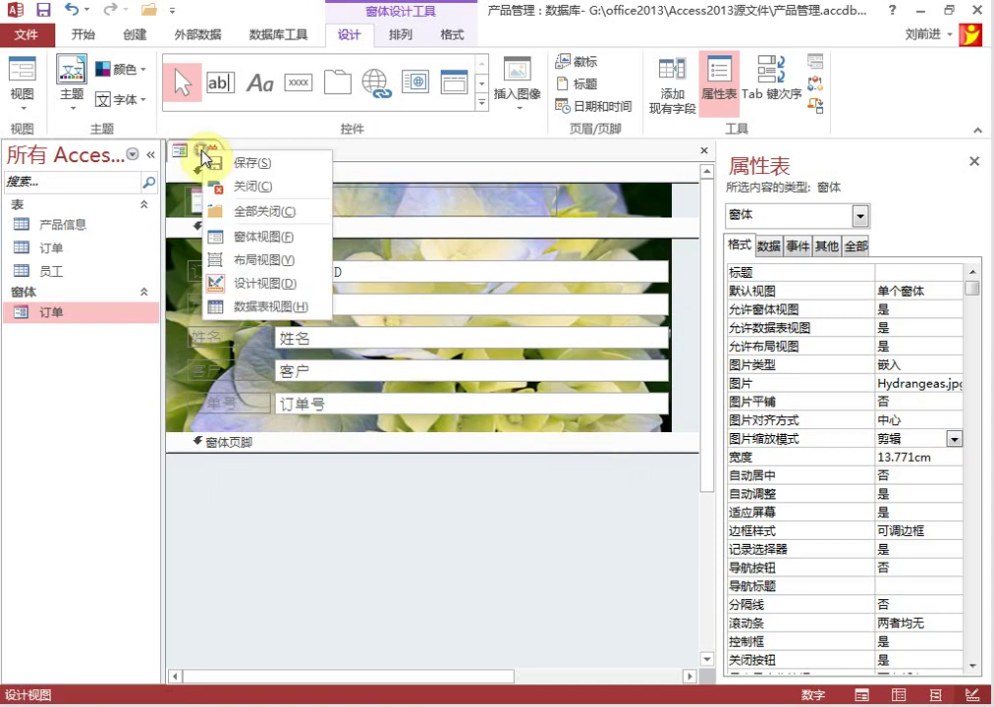
left_click(272, 243)
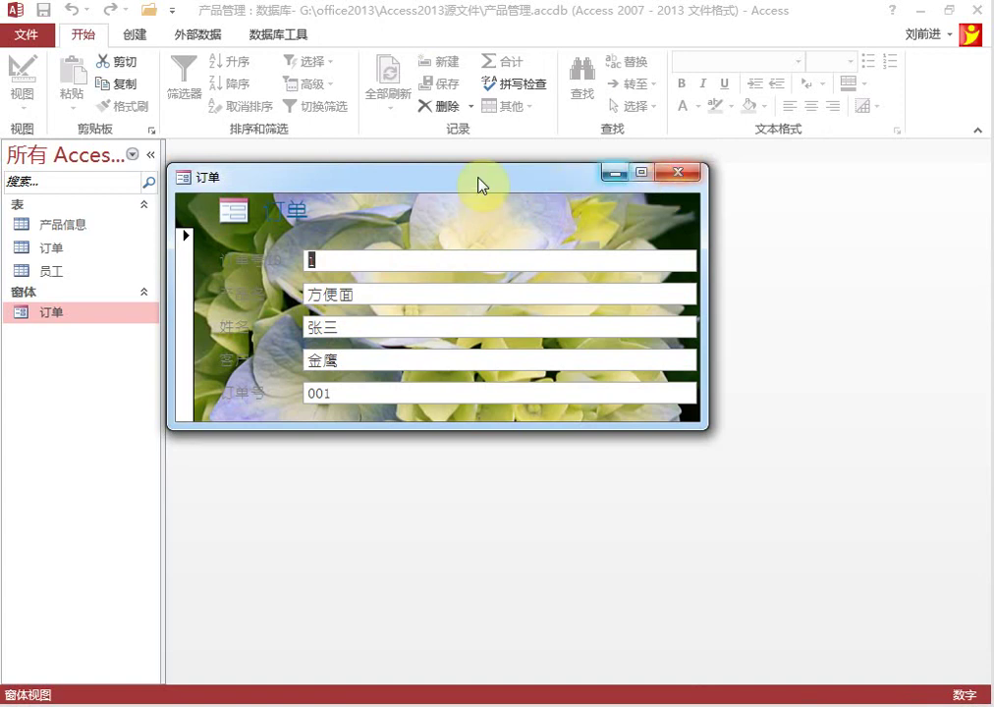
right_click(425, 183)
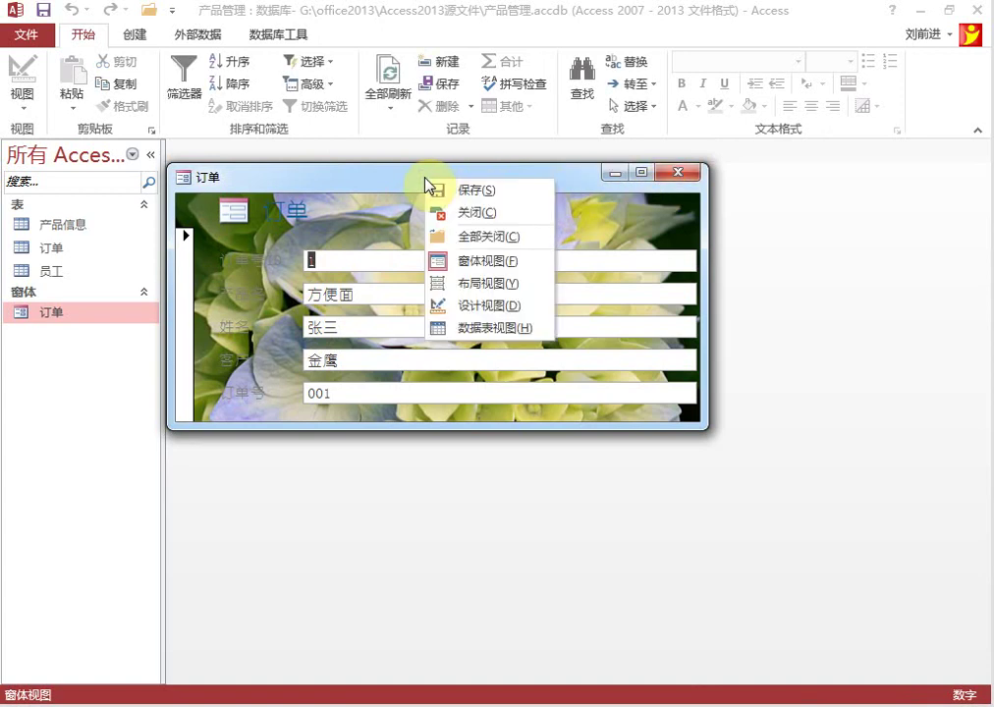
left_click(489, 308)
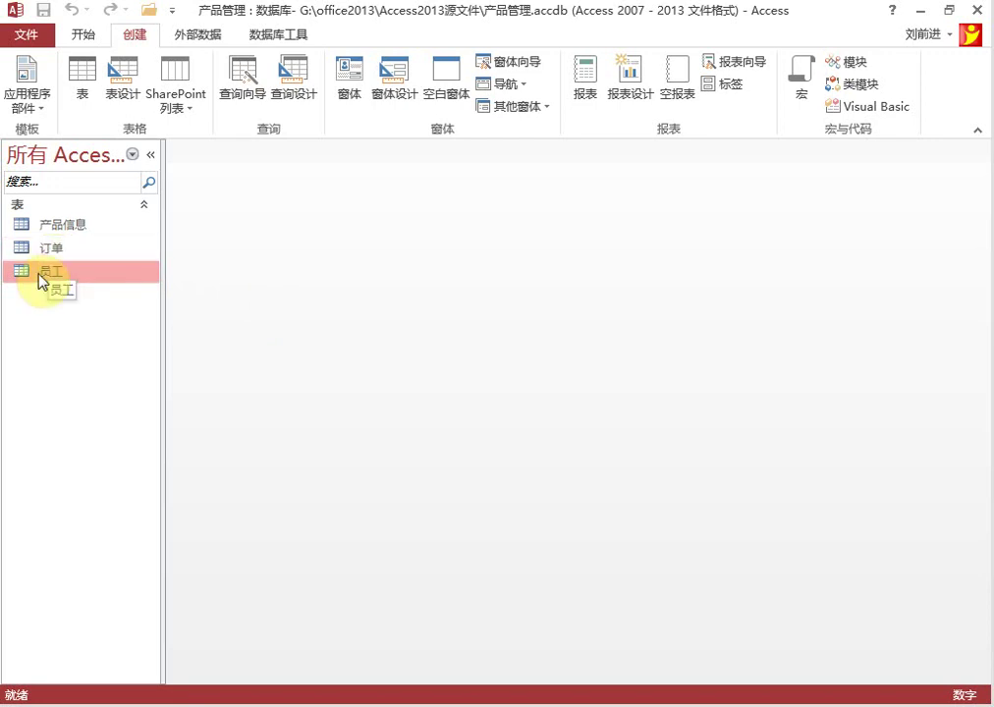
Step: Examine the relationships between the 产品信息, 订单 and 员工 tables, and close the relationships view
left_click(280, 35)
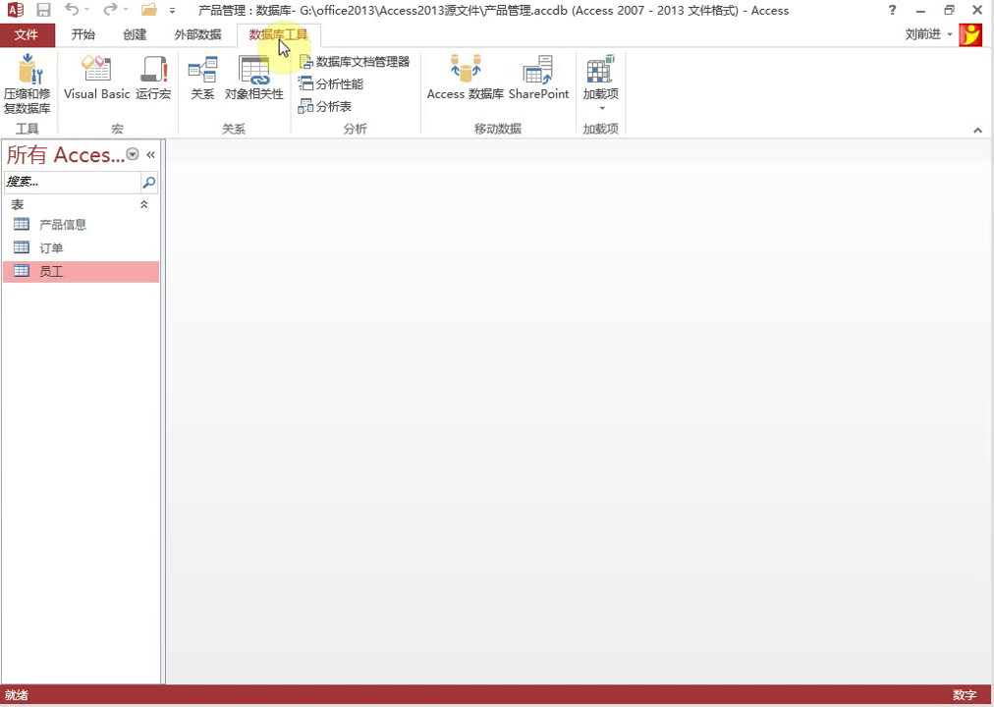
left_click(204, 104)
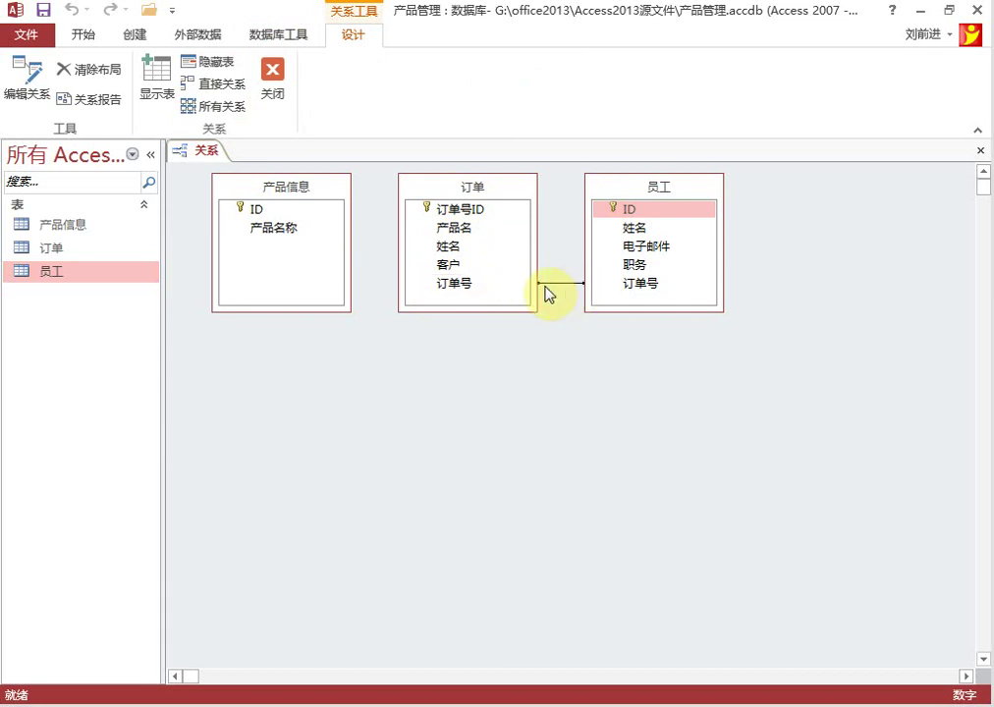
left_click(281, 95)
left_click(414, 404)
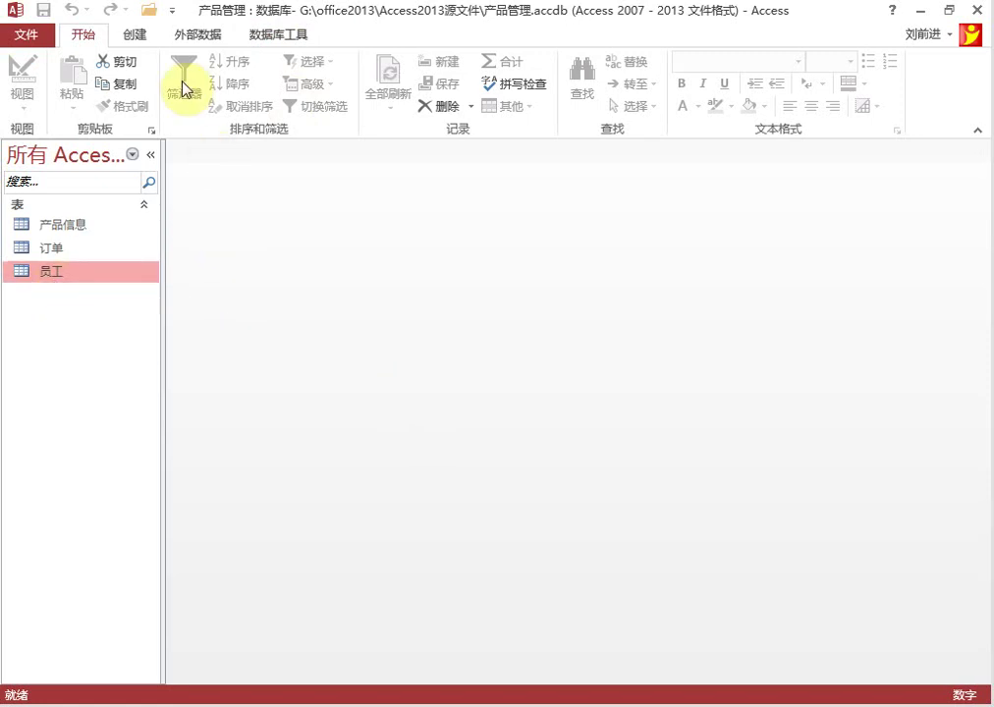
Step: Create a form with its related-orders subform from the 员工 table and save it as 员工
left_click(145, 39)
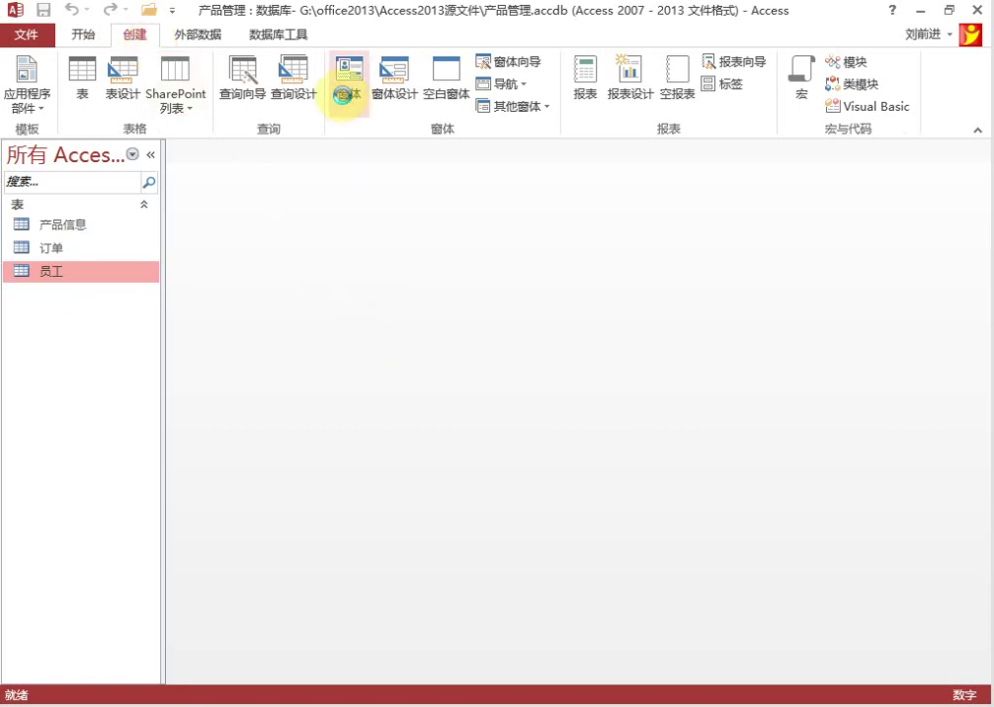
left_click(346, 98)
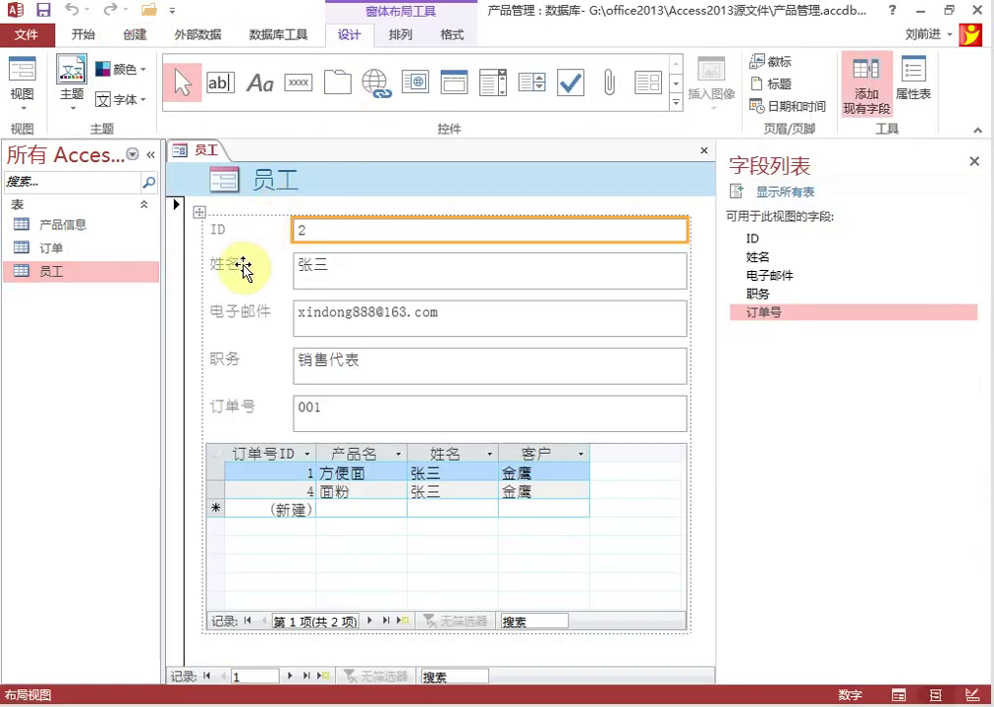
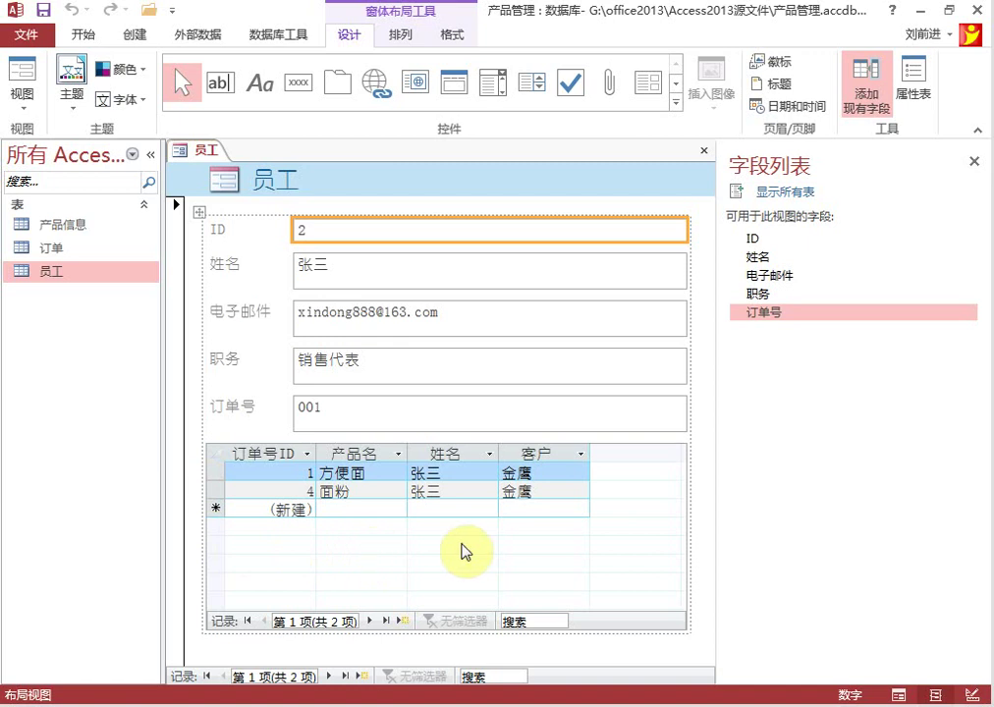
left_click(497, 551)
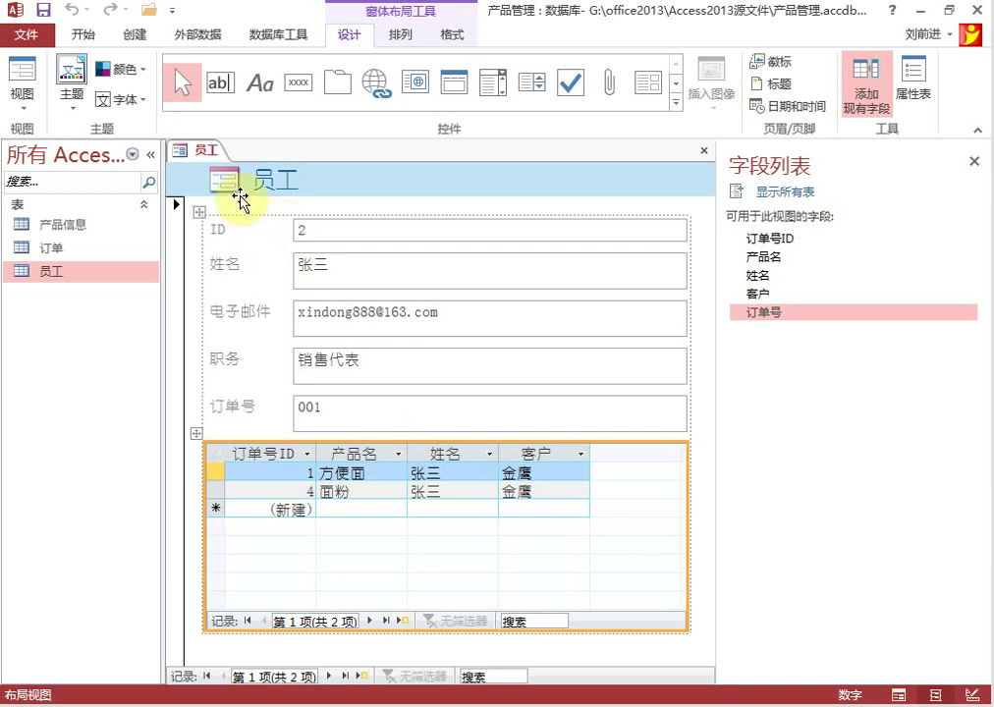
right_click(203, 152)
left_click(246, 175)
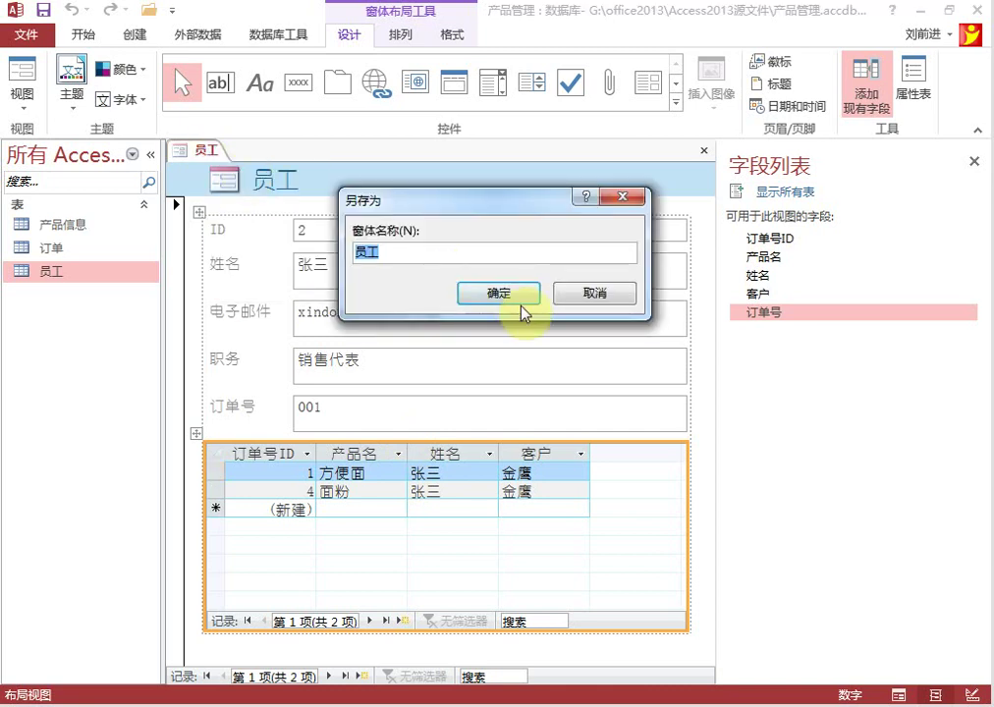
left_click(498, 291)
Step: Show the 员工 form in Form View and browse its records to compare each employee's orders in the subform
right_click(205, 151)
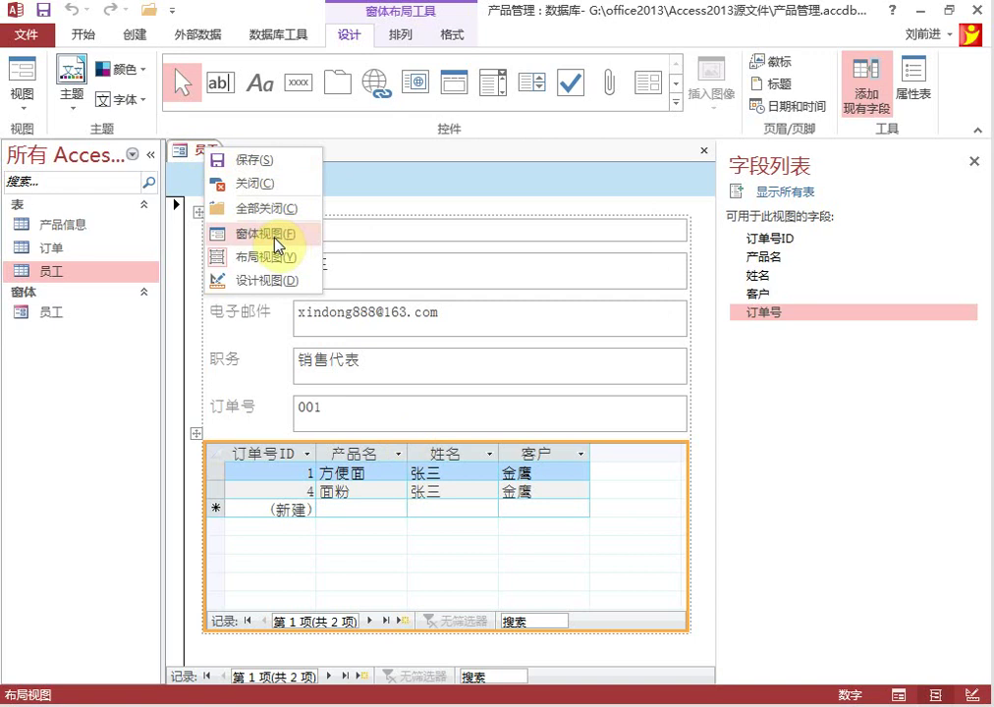
left_click(274, 238)
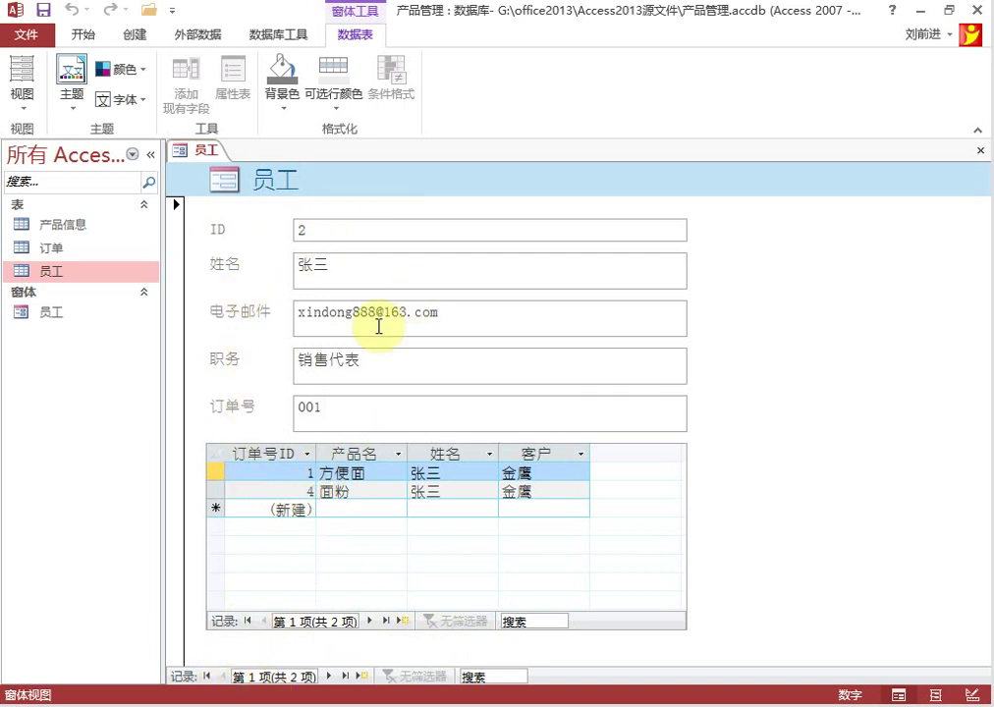
left_click(334, 677)
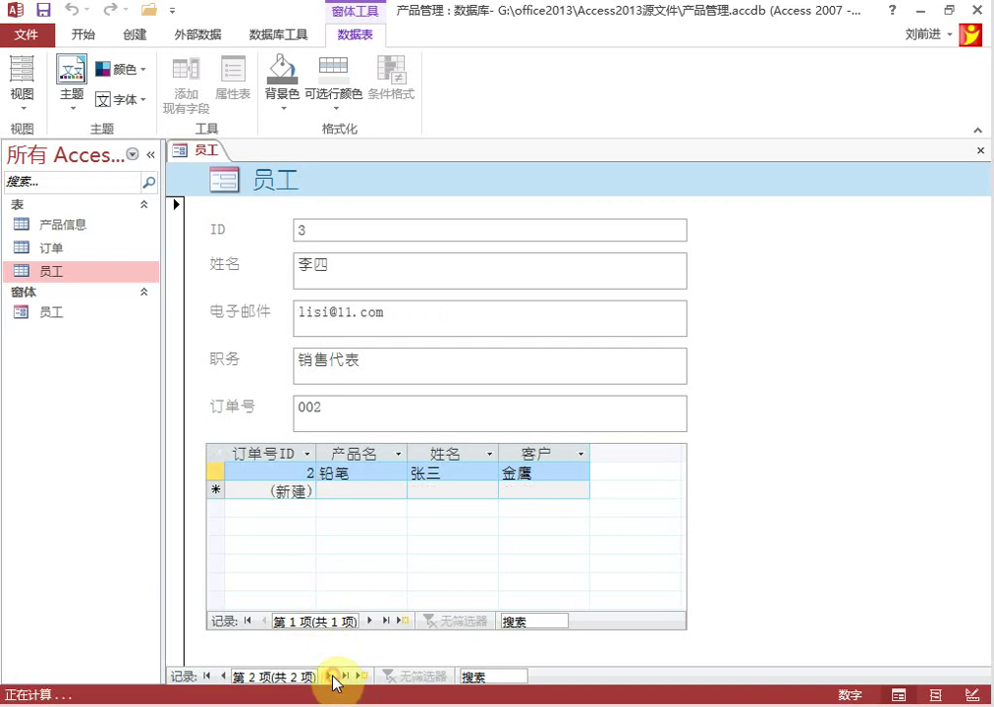
left_click(224, 677)
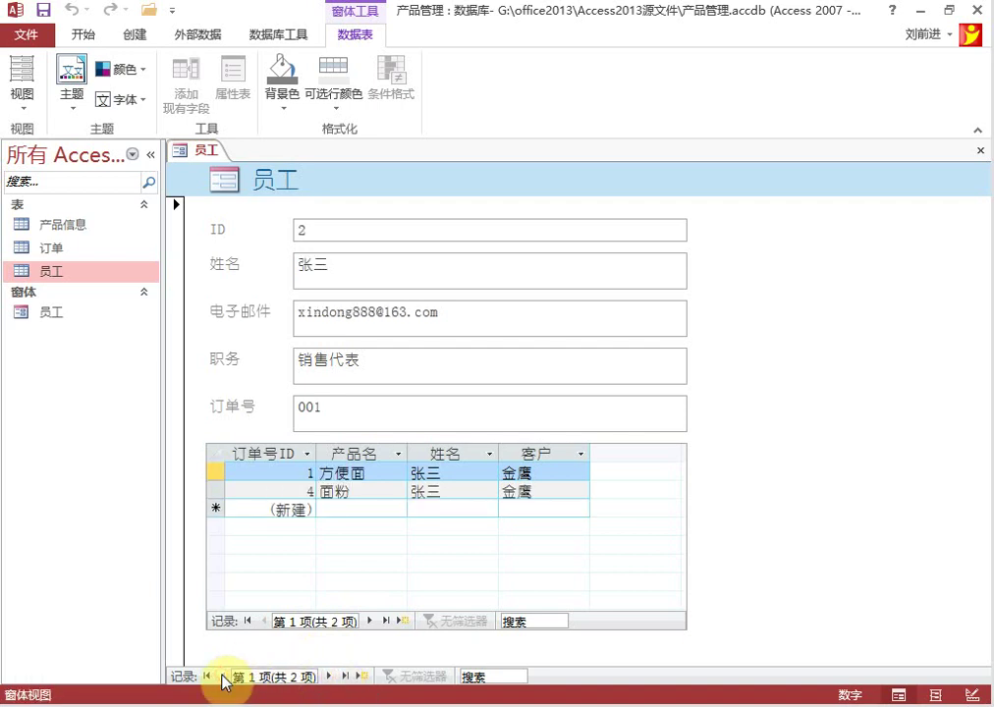
left_click(340, 676)
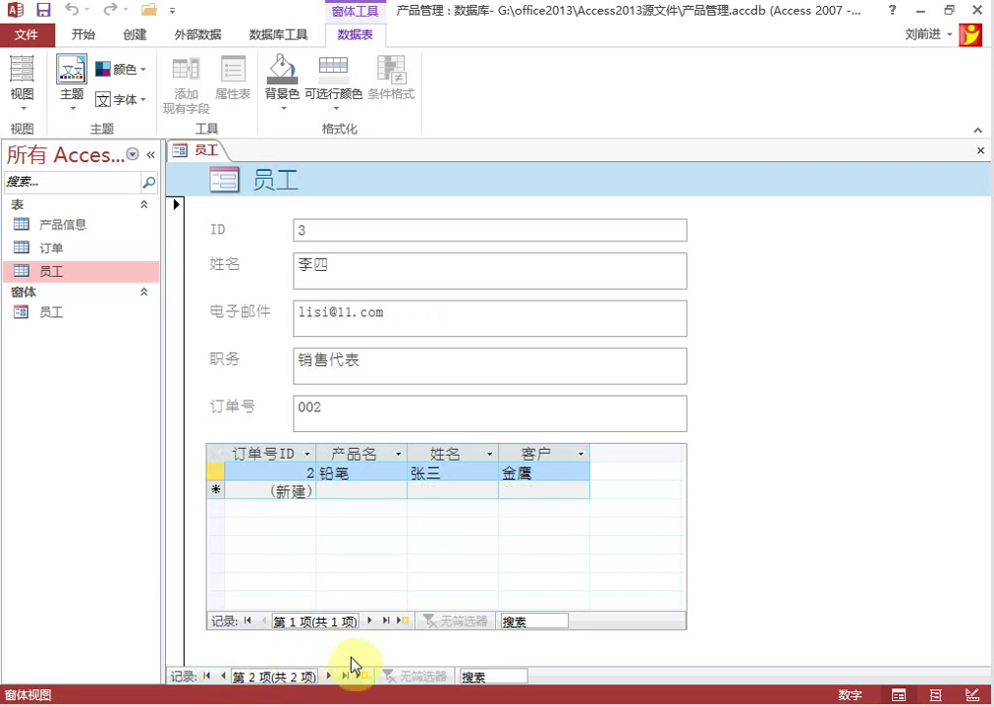
left_click(330, 678)
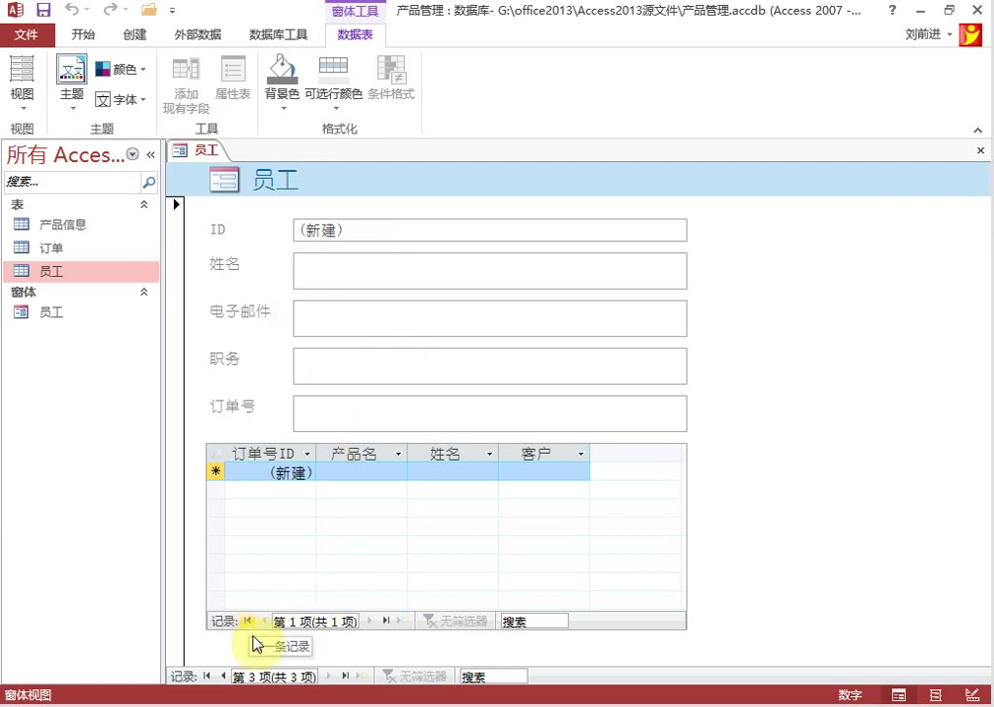
left_click(222, 678)
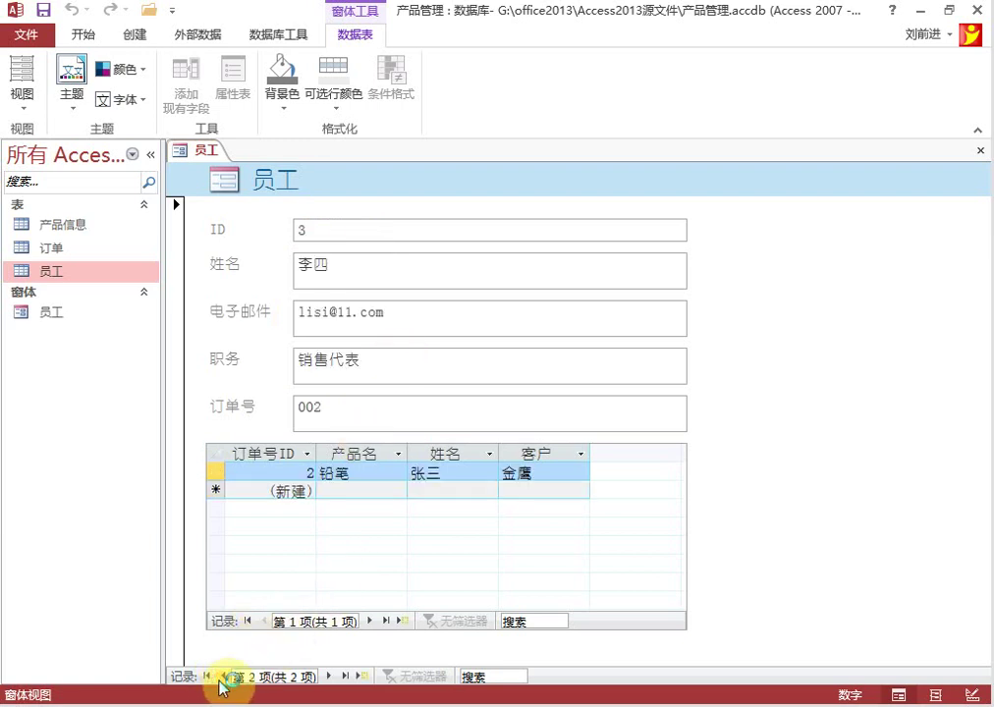
left_click(221, 677)
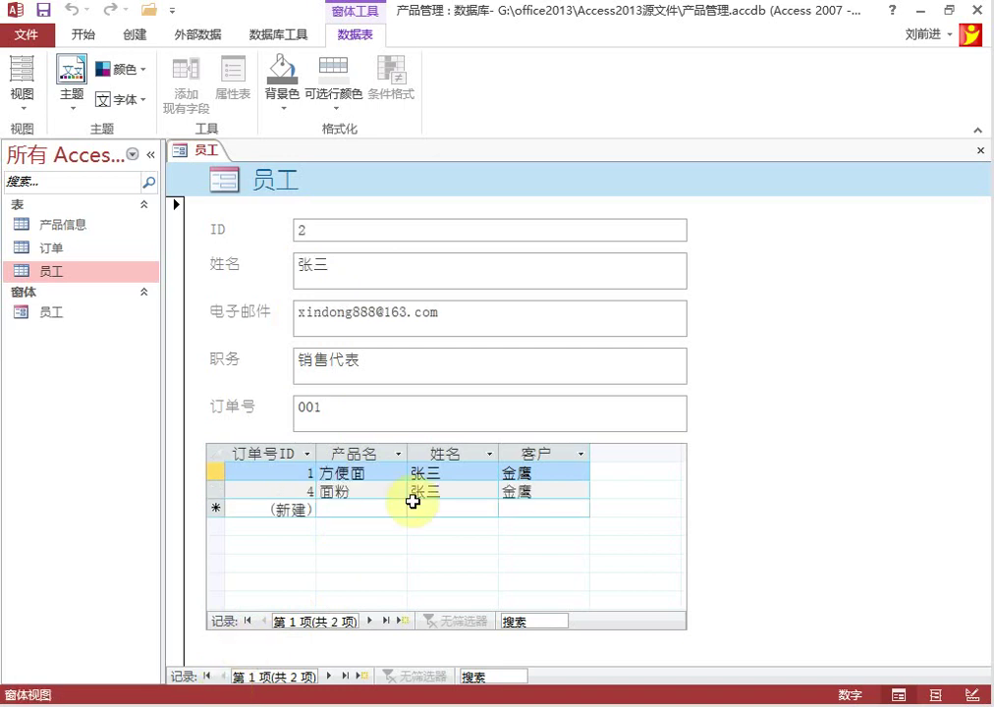
Step: Browse forward and back through the order records in the 员工 form's subform
left_click(373, 622)
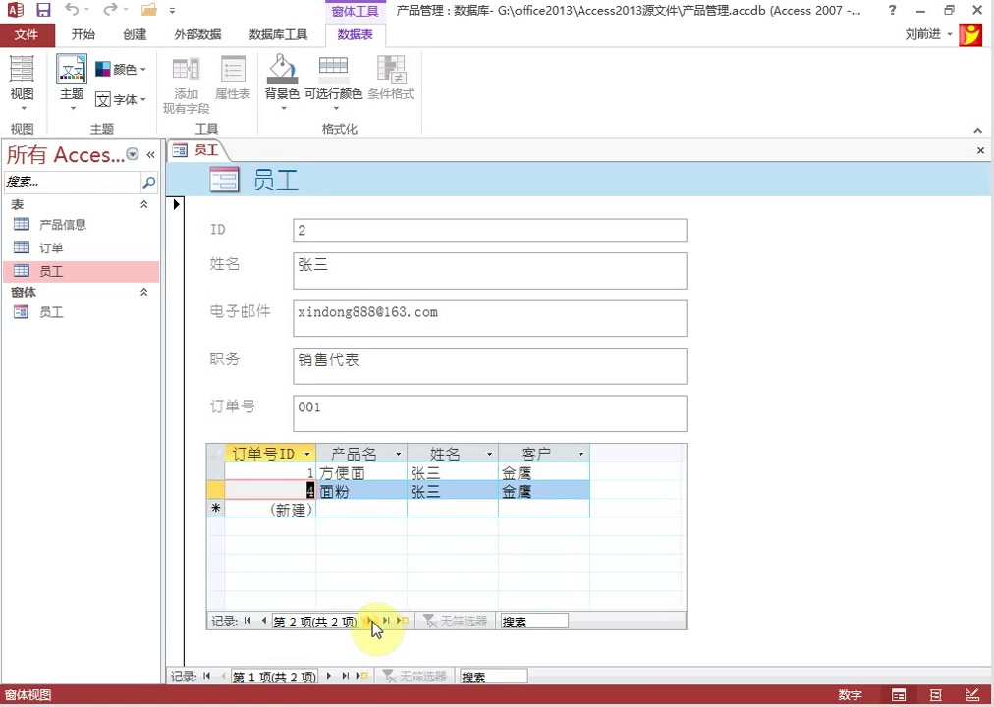
left_click(373, 622)
left_click(263, 621)
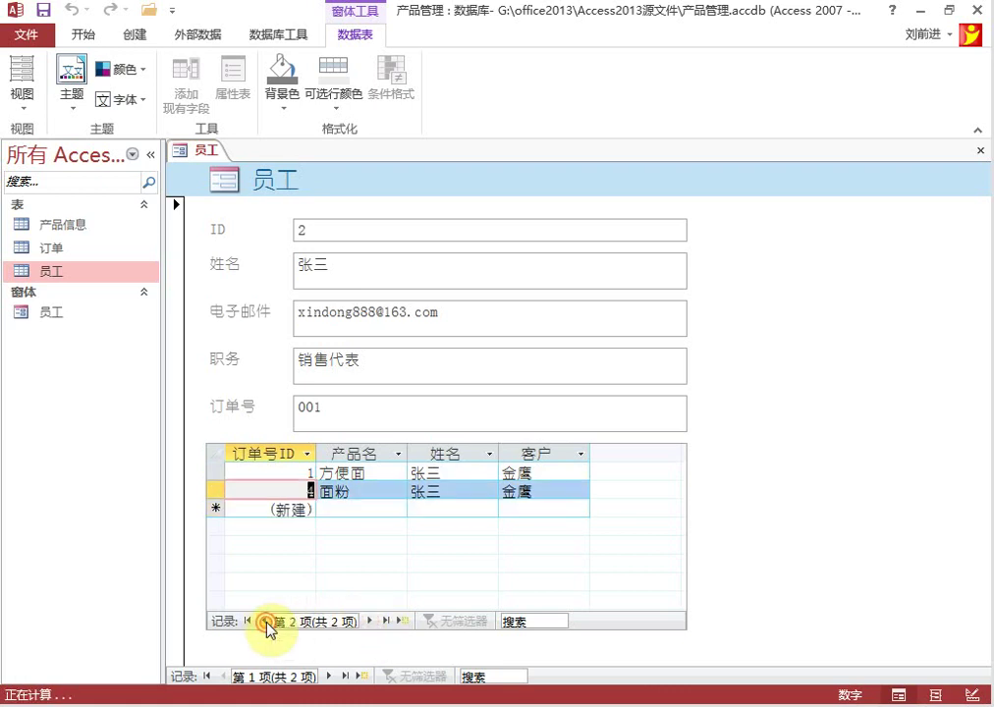
left_click(264, 621)
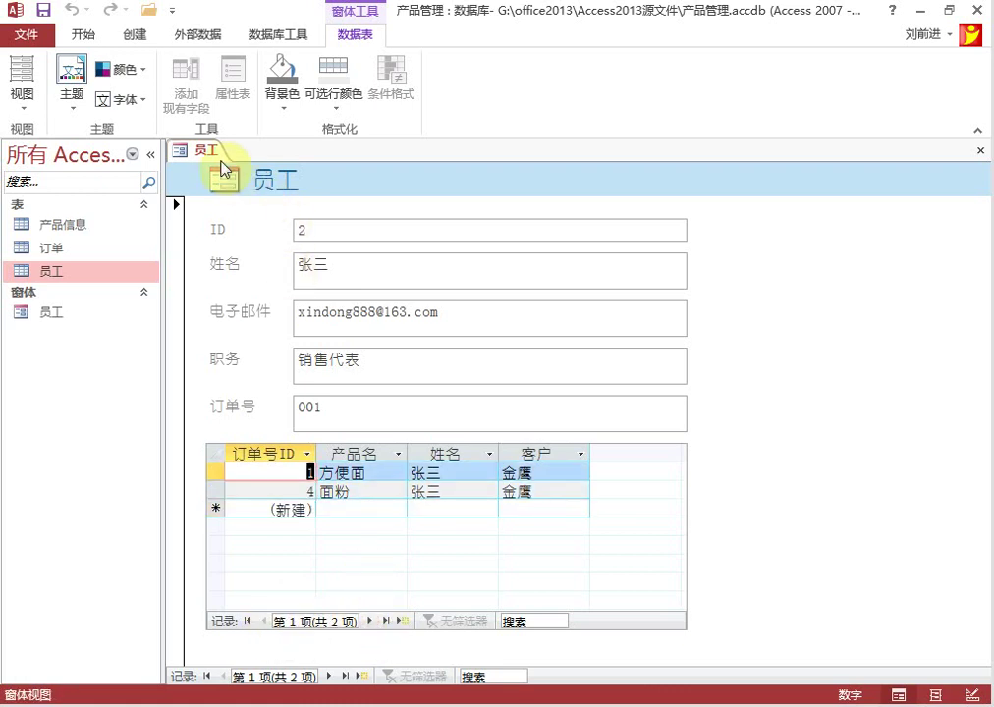
Step: Close the 员工 form and delete it from the database
right_click(203, 150)
left_click(263, 186)
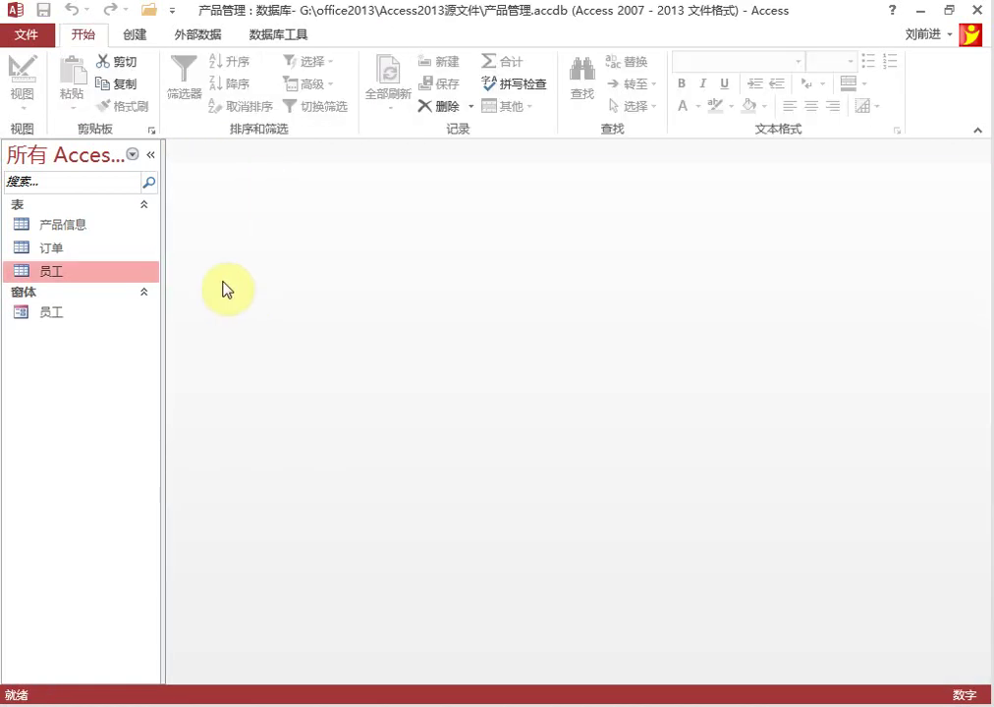
right_click(51, 318)
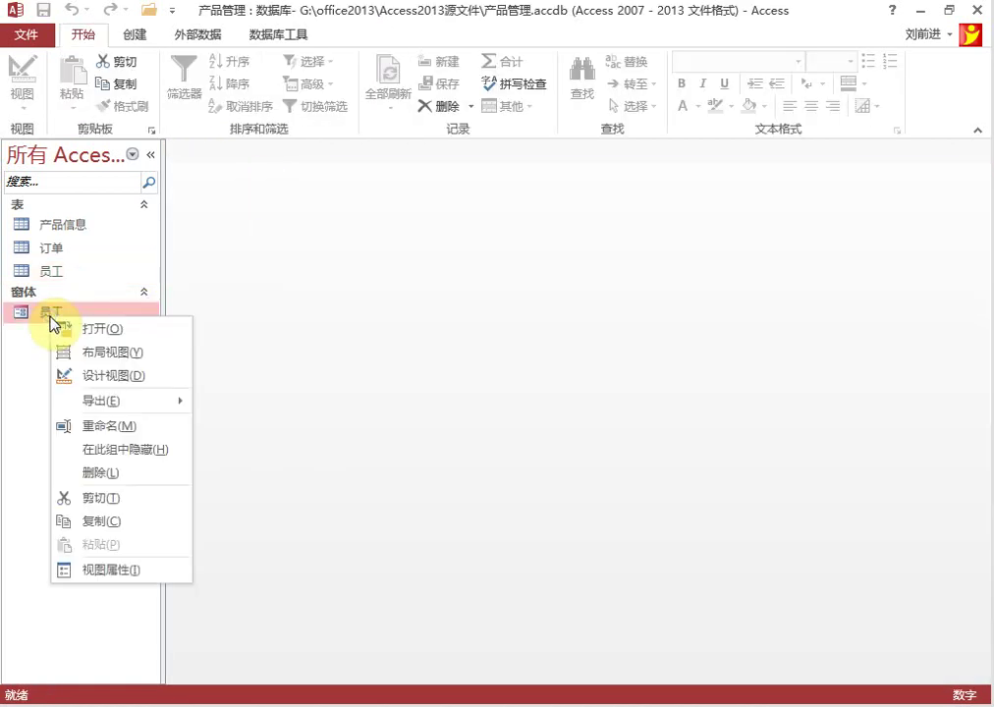
left_click(123, 472)
left_click(464, 421)
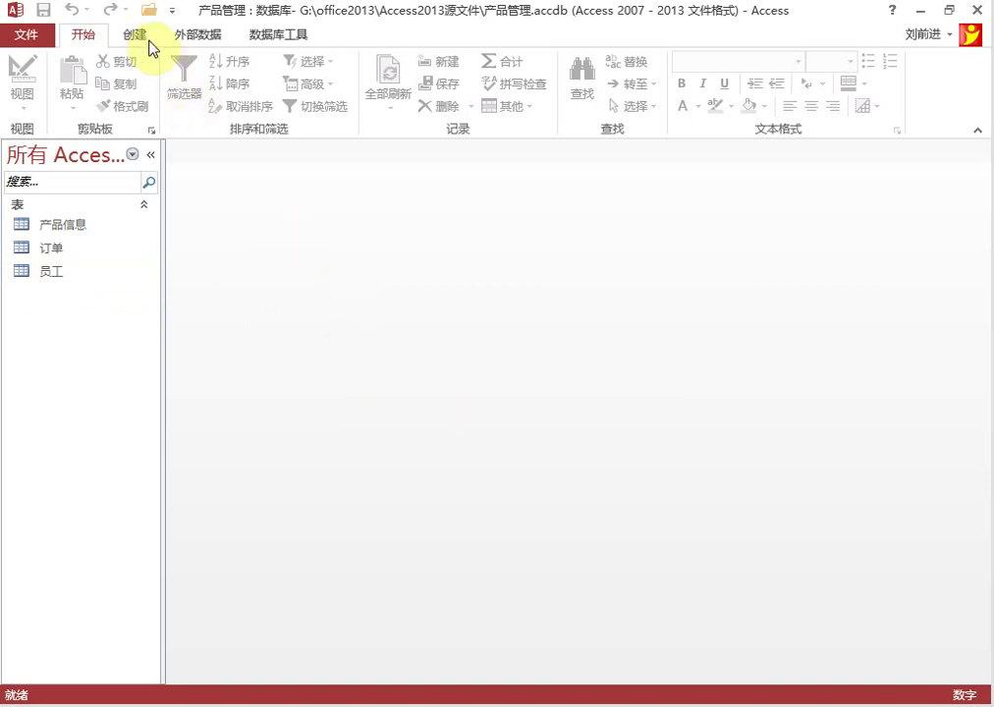
Step: Start a new form with the Form Wizard and include all fields of the 员工 table
left_click(138, 36)
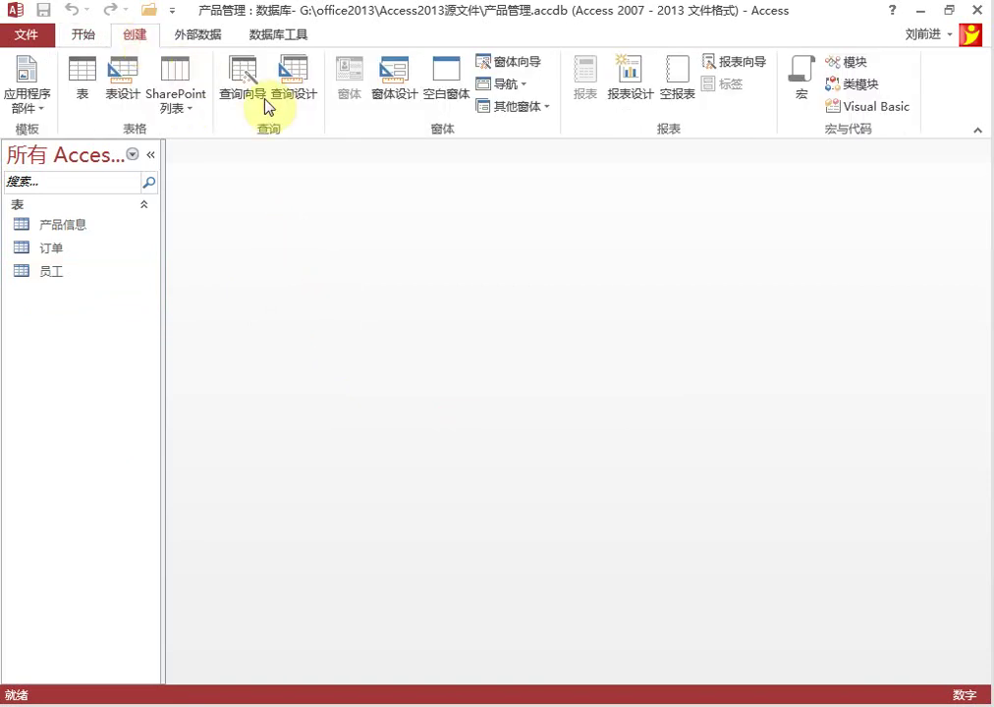
left_click(502, 69)
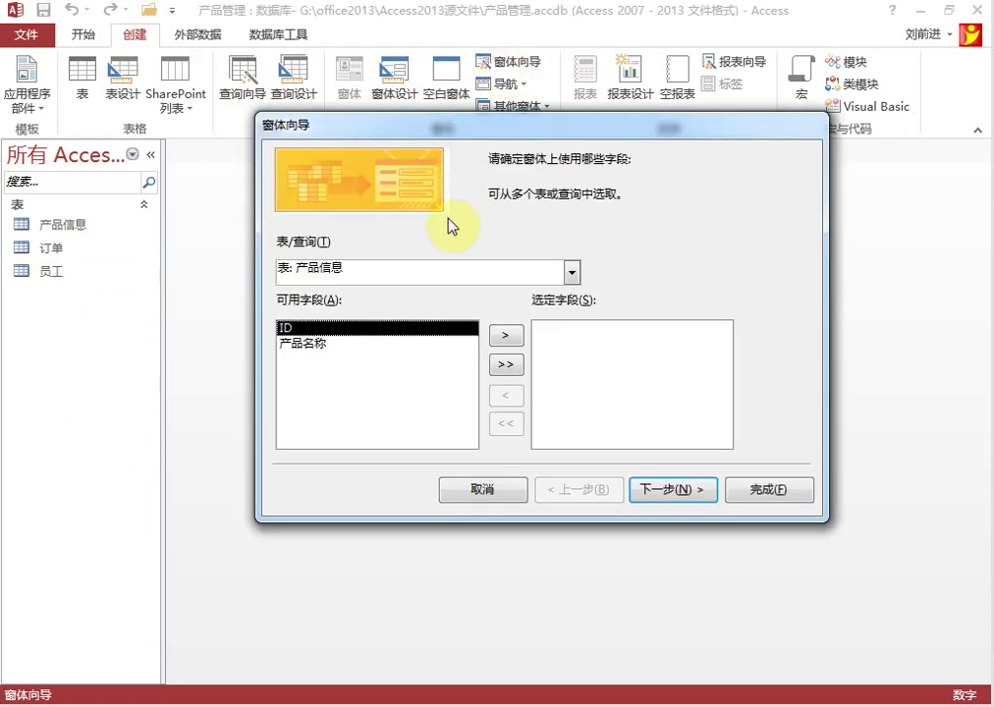
left_click(571, 273)
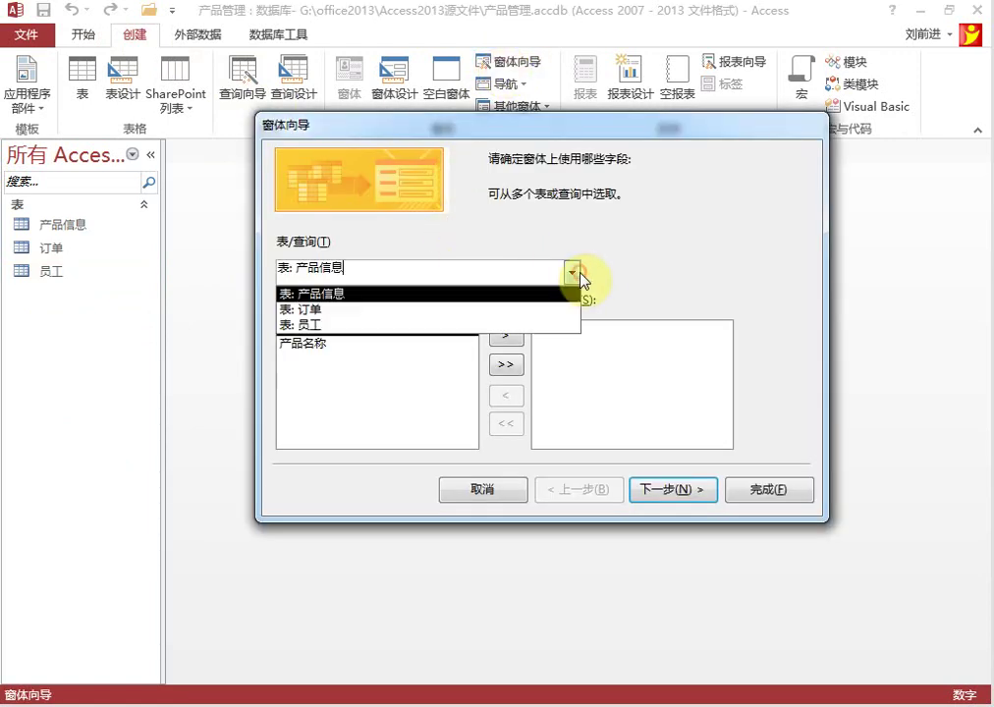
left_click(340, 329)
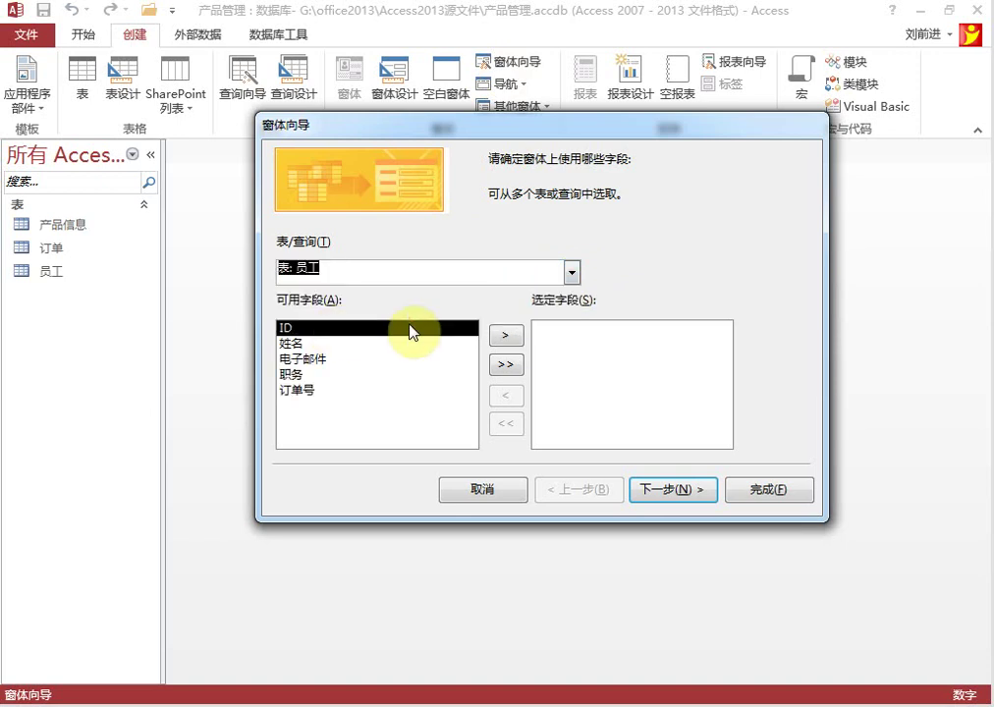
left_click(506, 363)
left_click(667, 488)
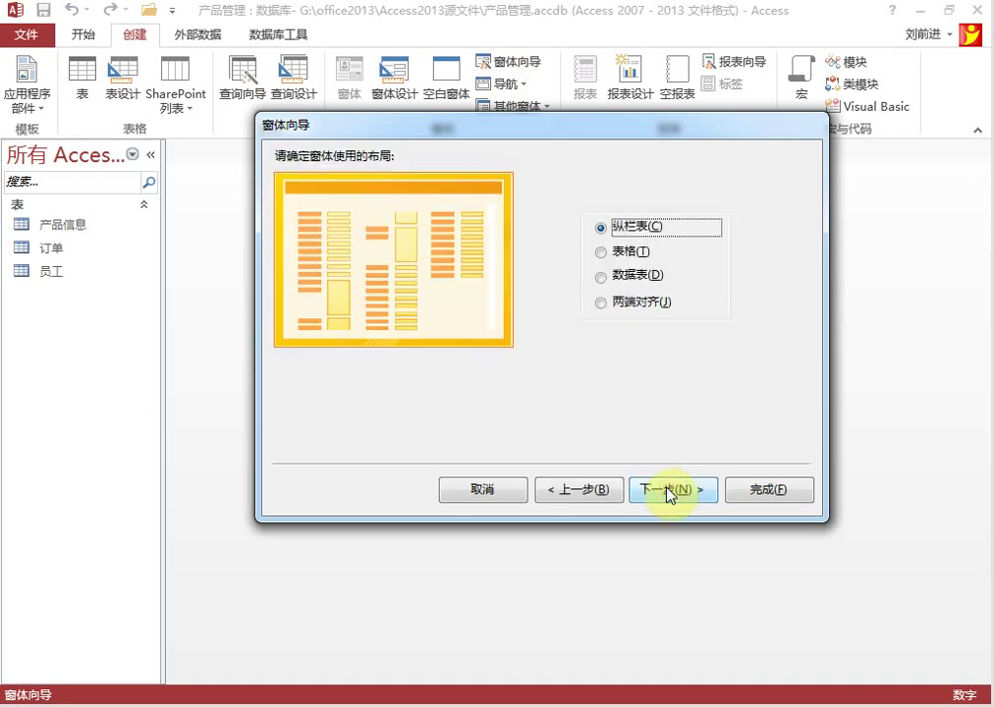
Step: Preview the wizard's layouts, choose the columnar one (纵栏表), and finish the form titled 员工, opening it to view information
left_click(626, 252)
left_click(638, 279)
left_click(633, 304)
left_click(635, 227)
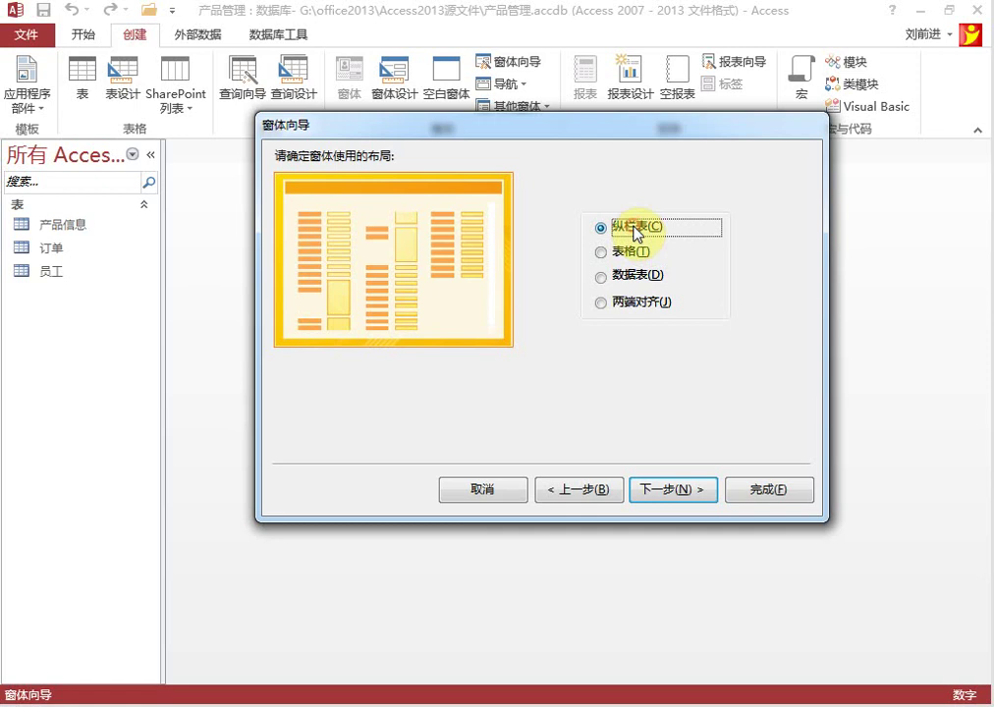
left_click(683, 496)
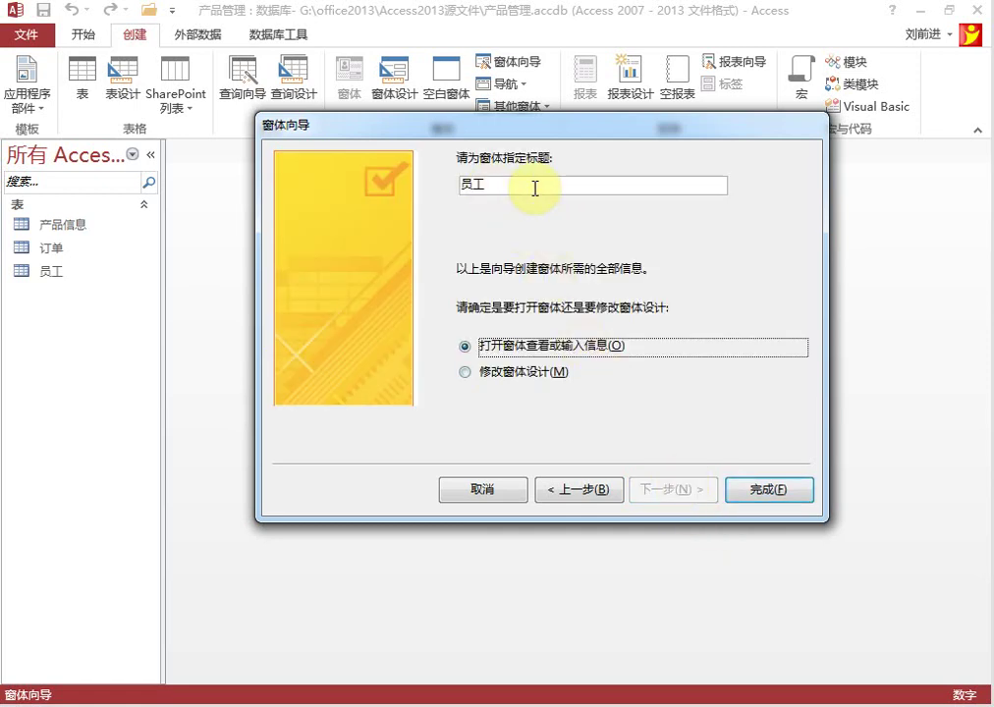
left_click(767, 488)
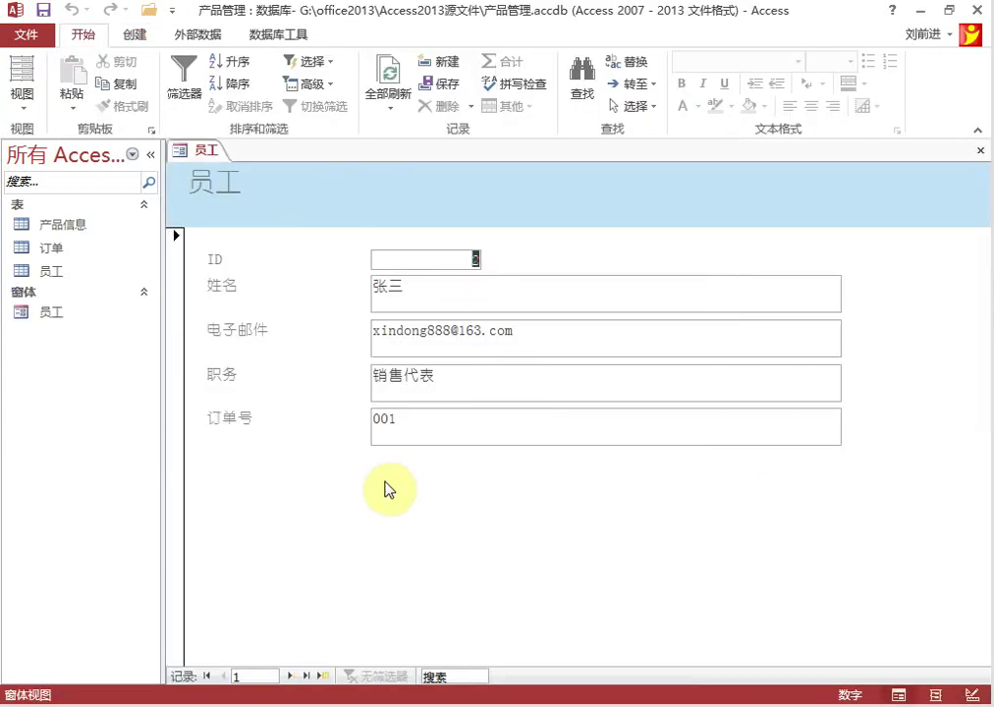
Step: Save the new 员工 form and switch it to Design View
right_click(205, 153)
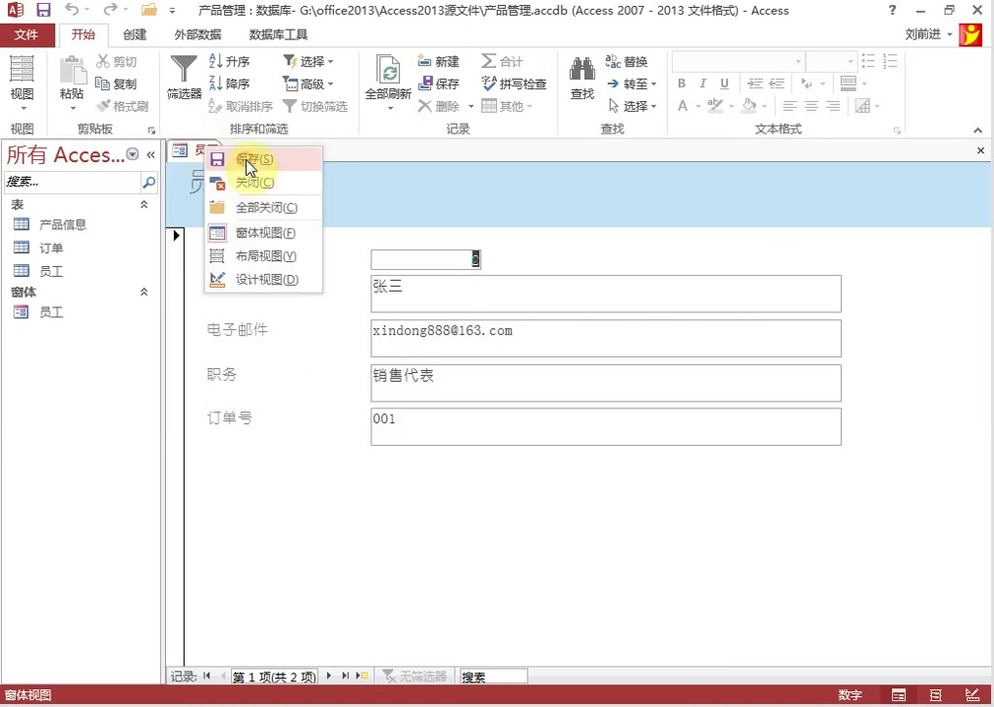
left_click(248, 162)
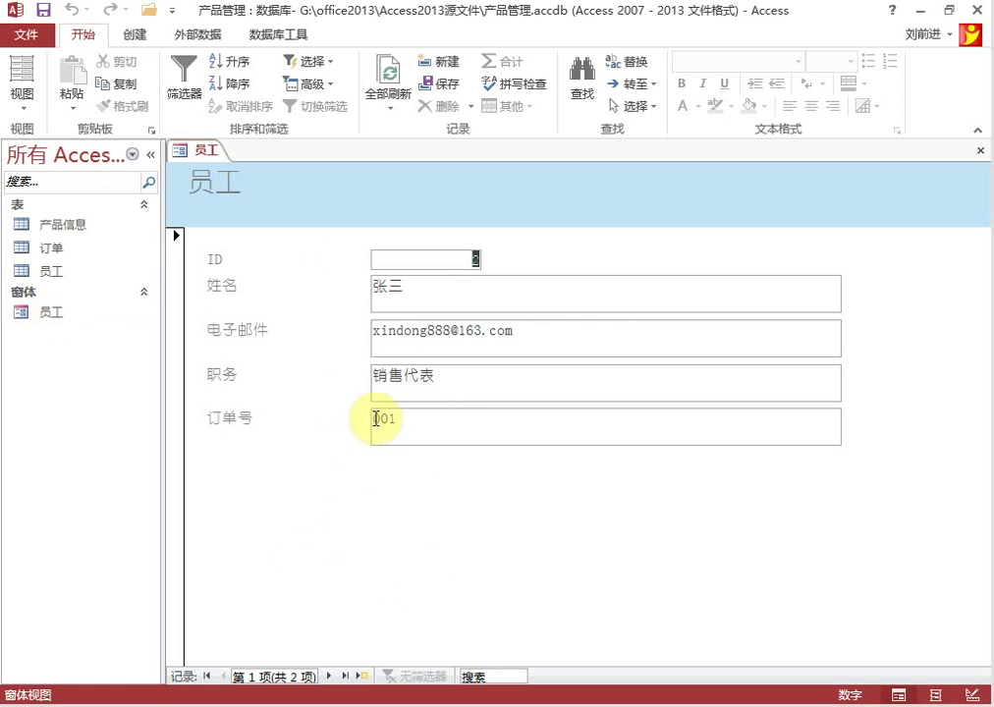
right_click(207, 153)
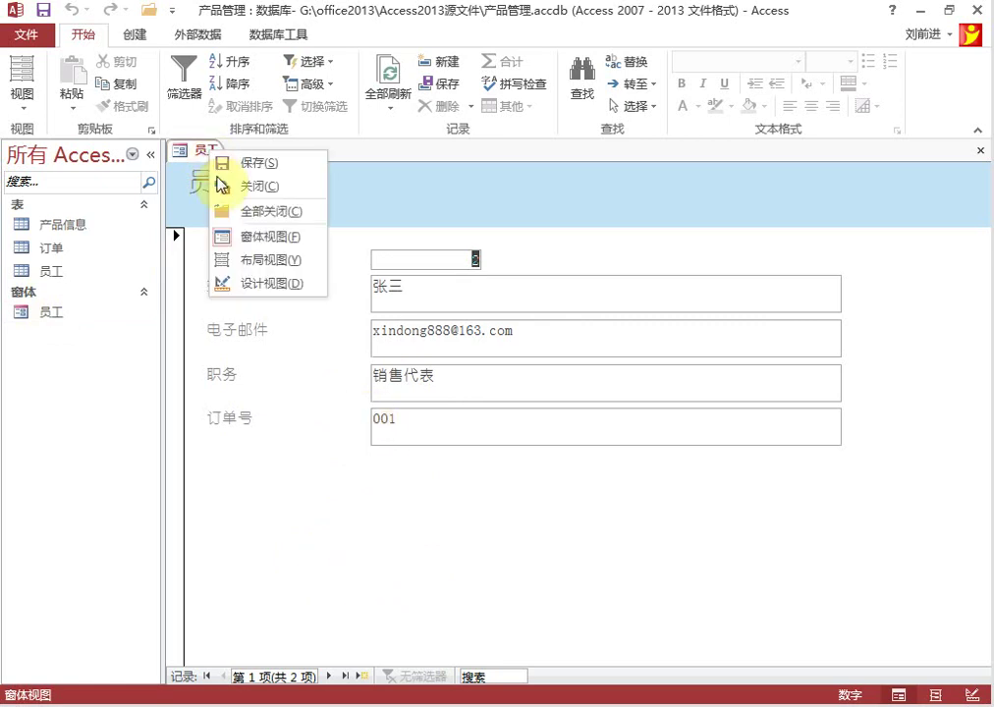
left_click(276, 284)
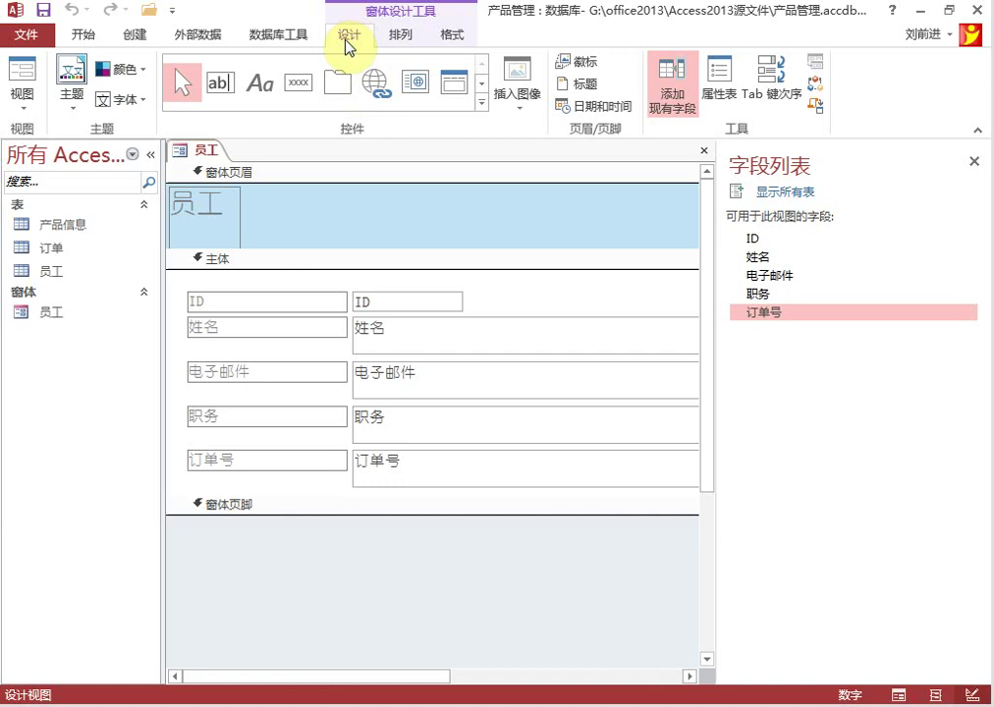
Step: Insert a subform control below the 订单号 field in the form's detail section, with existing tables and queries as its data source
left_click(482, 102)
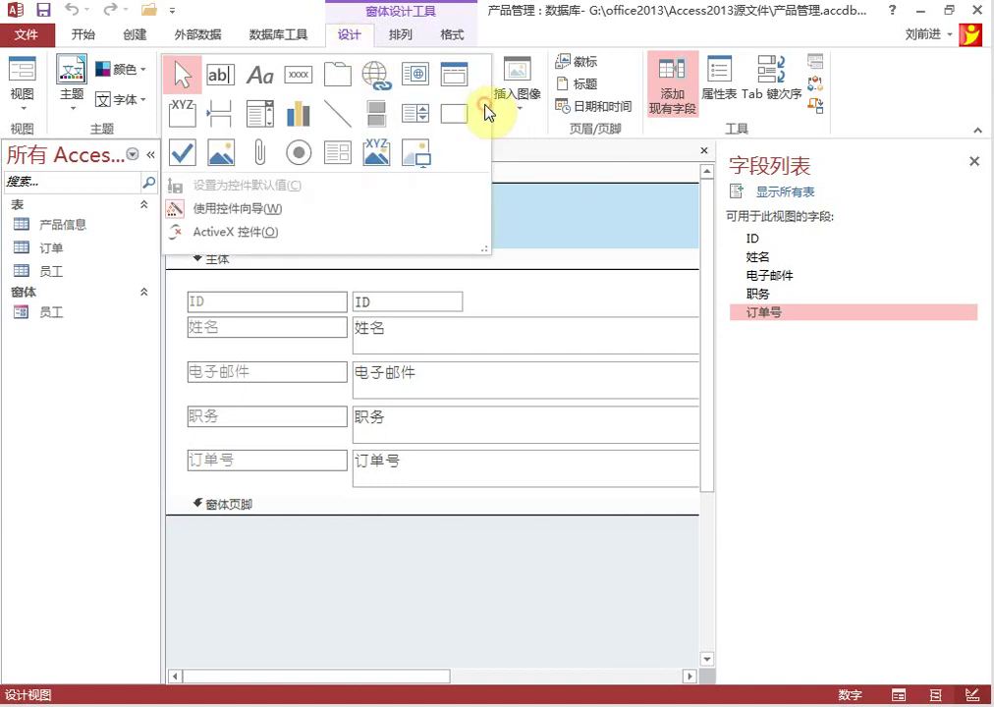
left_click(334, 153)
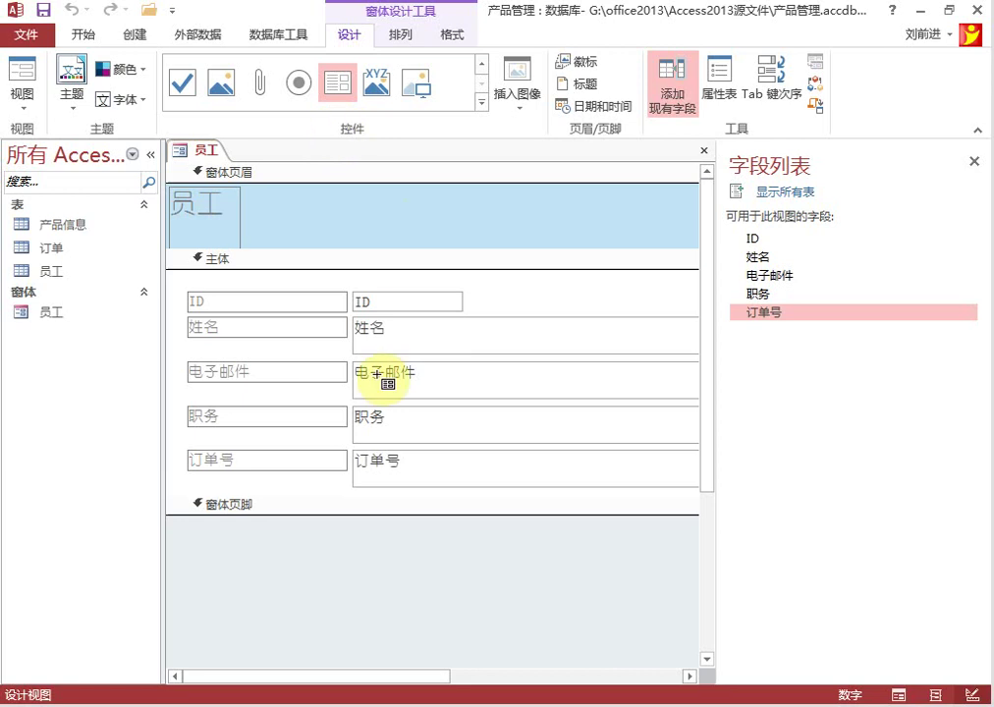
left_click(197, 487)
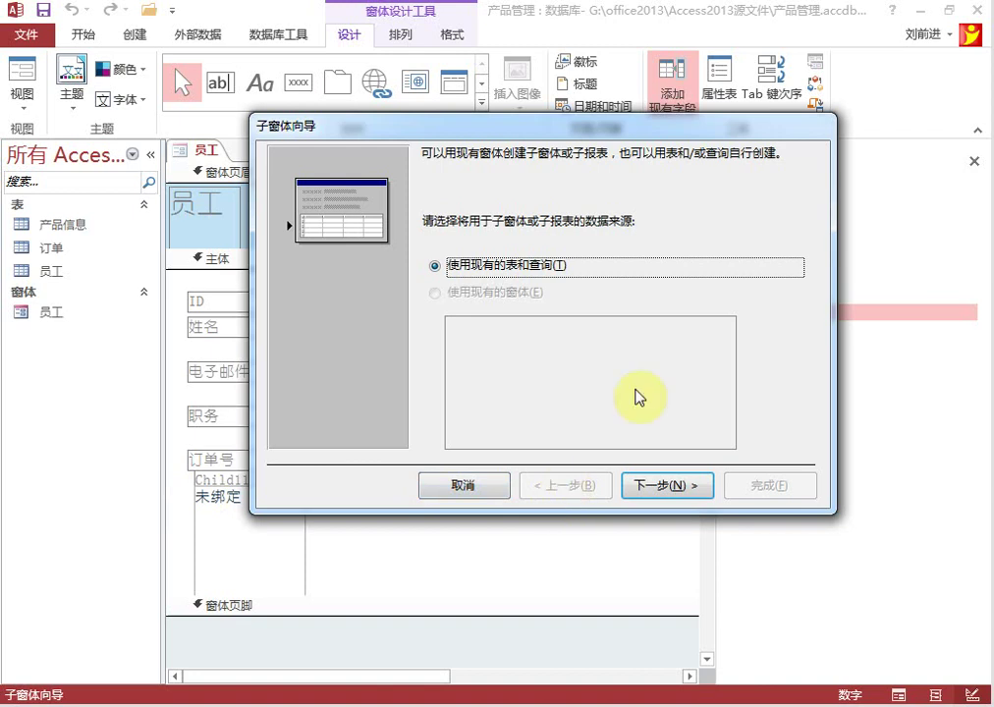
left_click(661, 491)
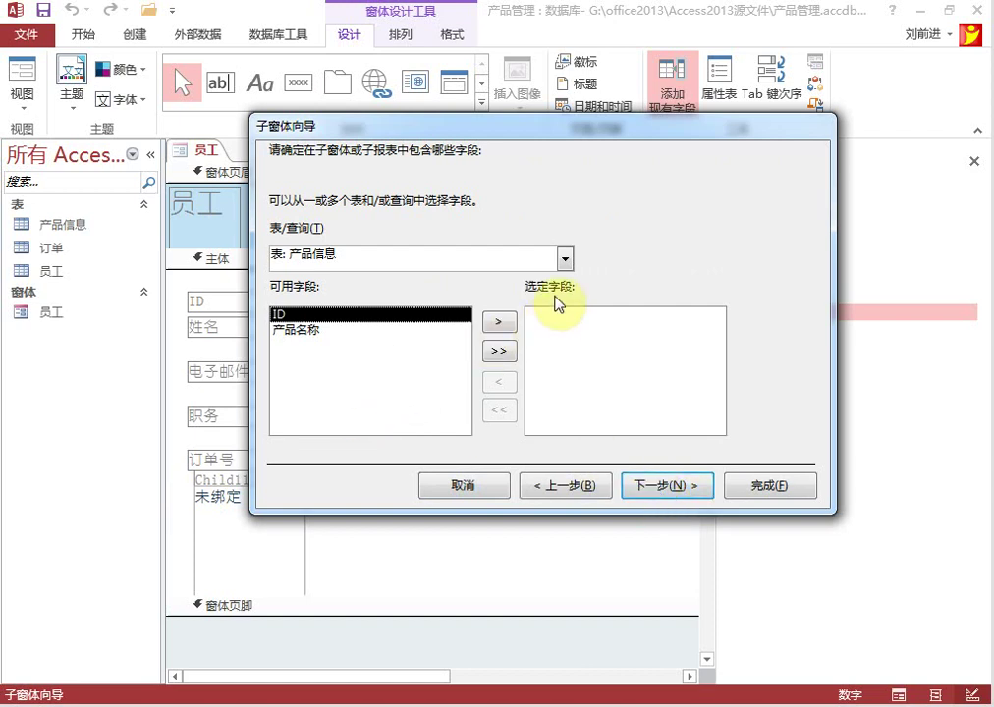
Step: Include all fields of the 订单 table in the subform
left_click(565, 259)
left_click(365, 298)
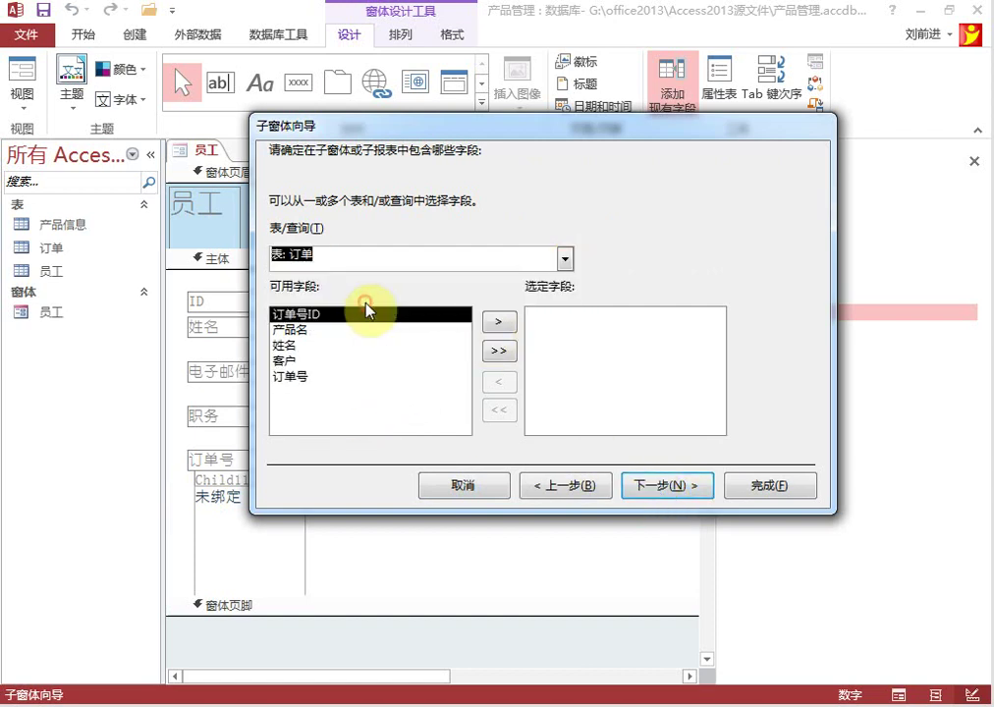
left_click(501, 353)
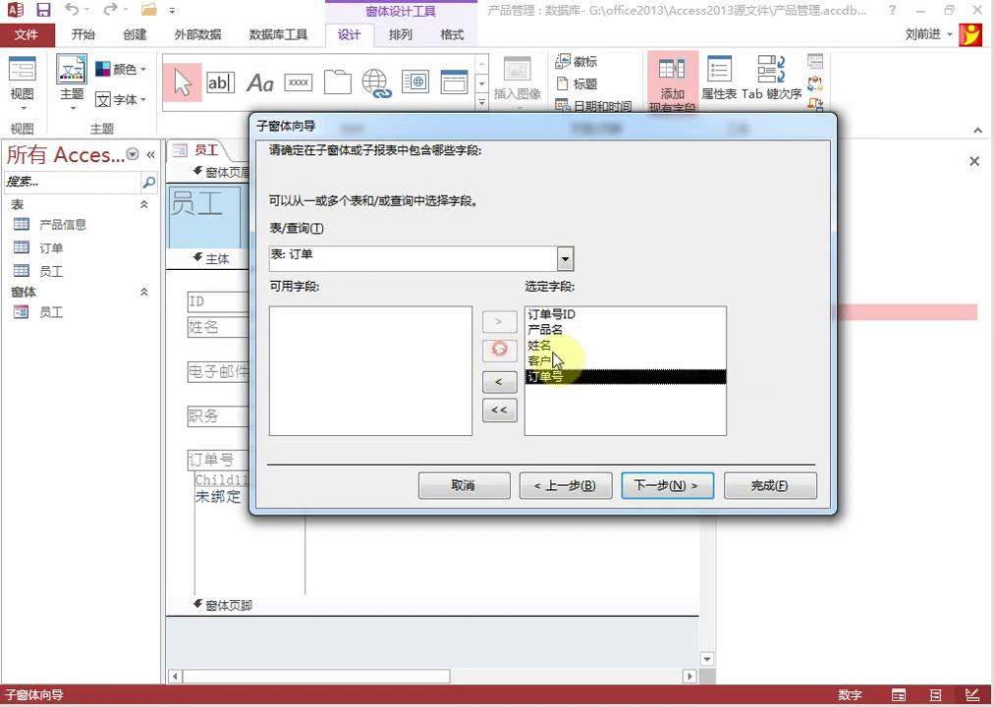
left_click(657, 488)
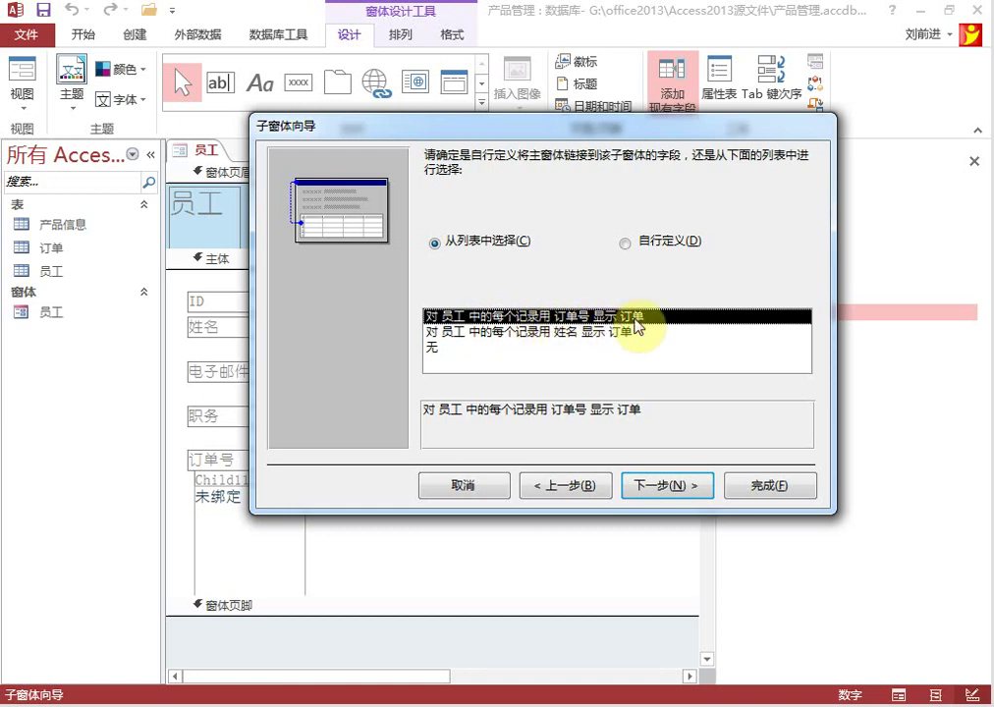
Step: Link the subform through the listed 订单号 relationship and finish it with the name 订单 子窗体
left_click(637, 245)
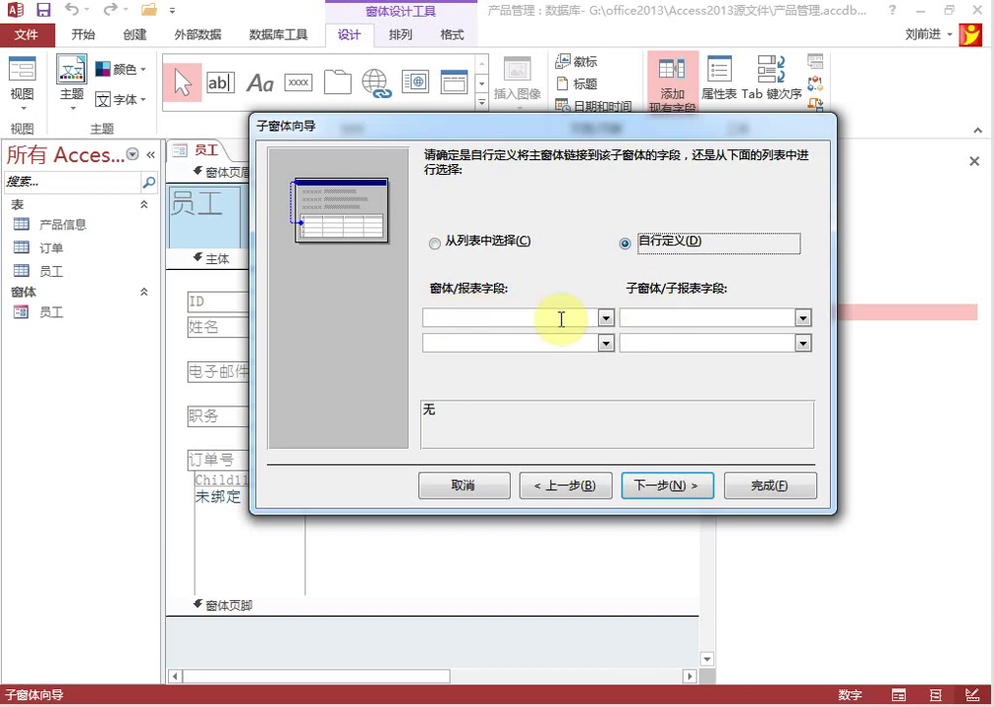
left_click(462, 248)
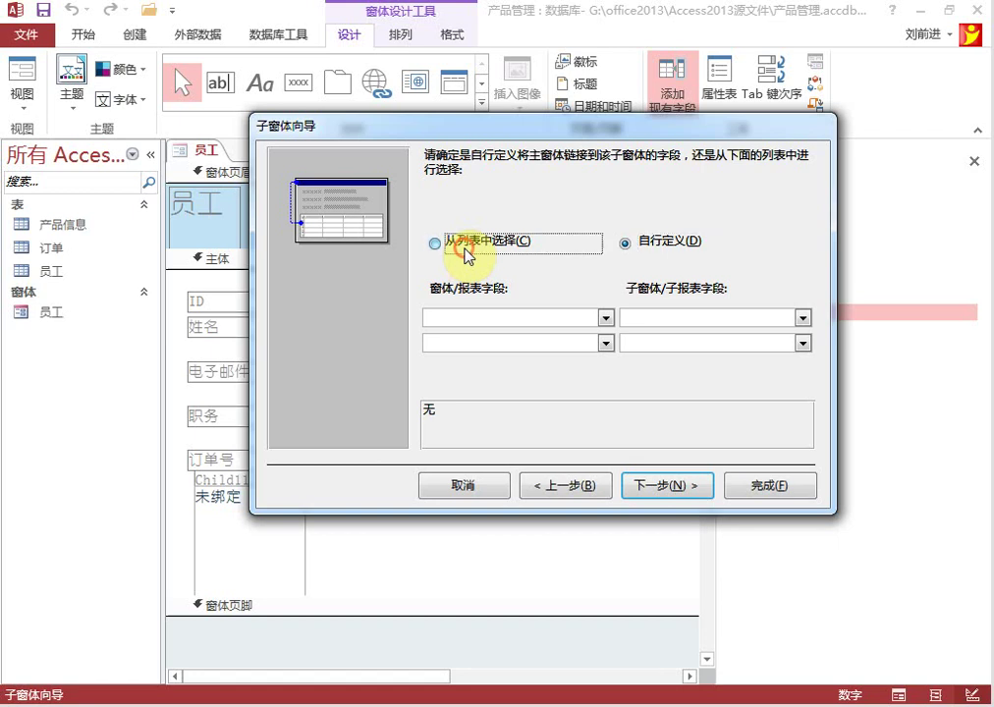
left_click(662, 489)
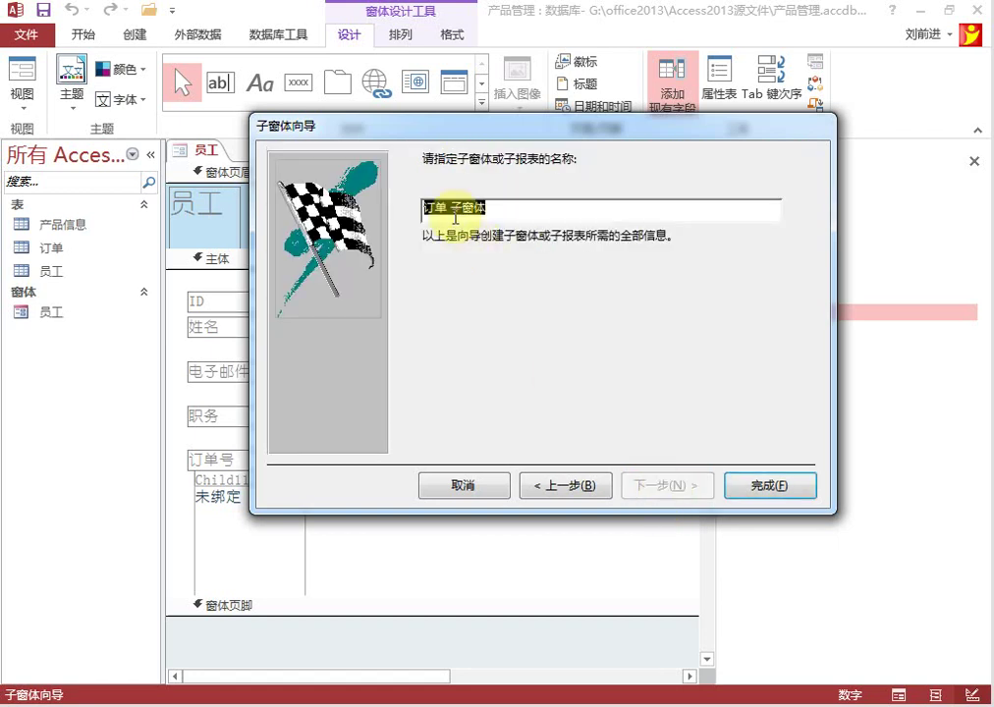
left_click(519, 213)
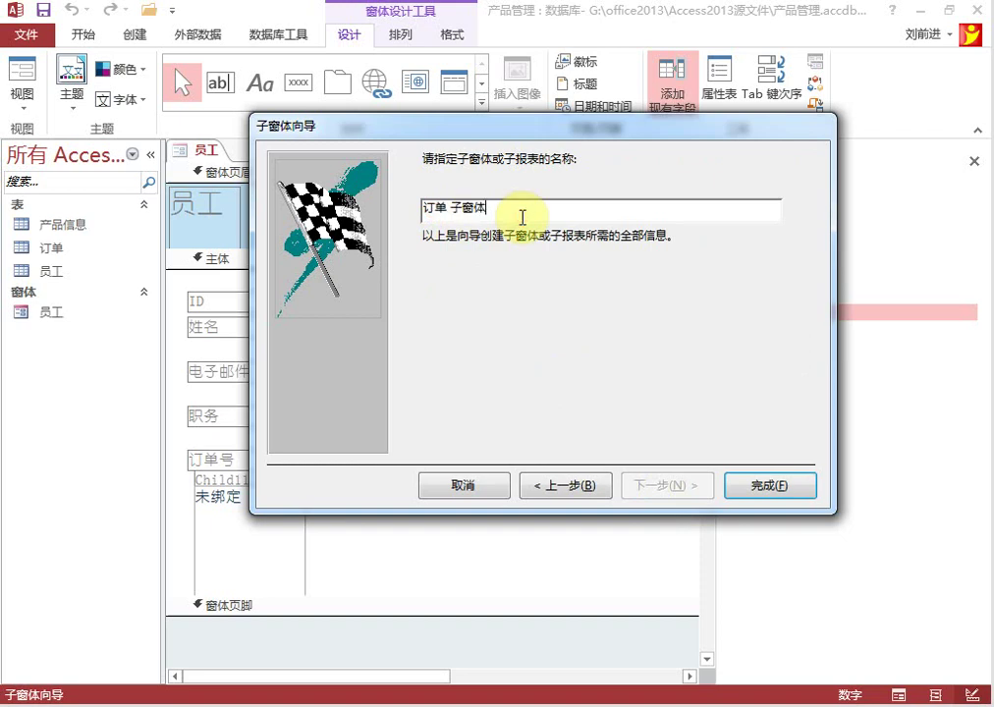
left_click(771, 485)
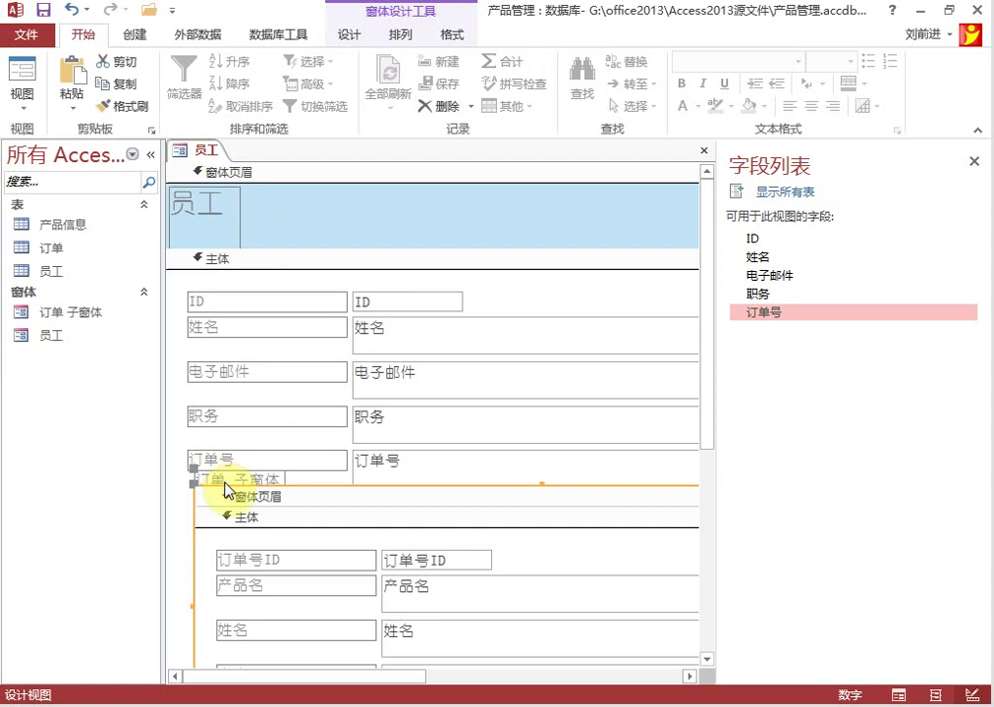
Step: Move the 订单 subform down in line with the field labels' left edge, and raise its label clear of the subform
mouse_move(210, 489)
left_mouse_down()
mouse_move(196, 495)
mouse_move(207, 496)
left_mouse_up()
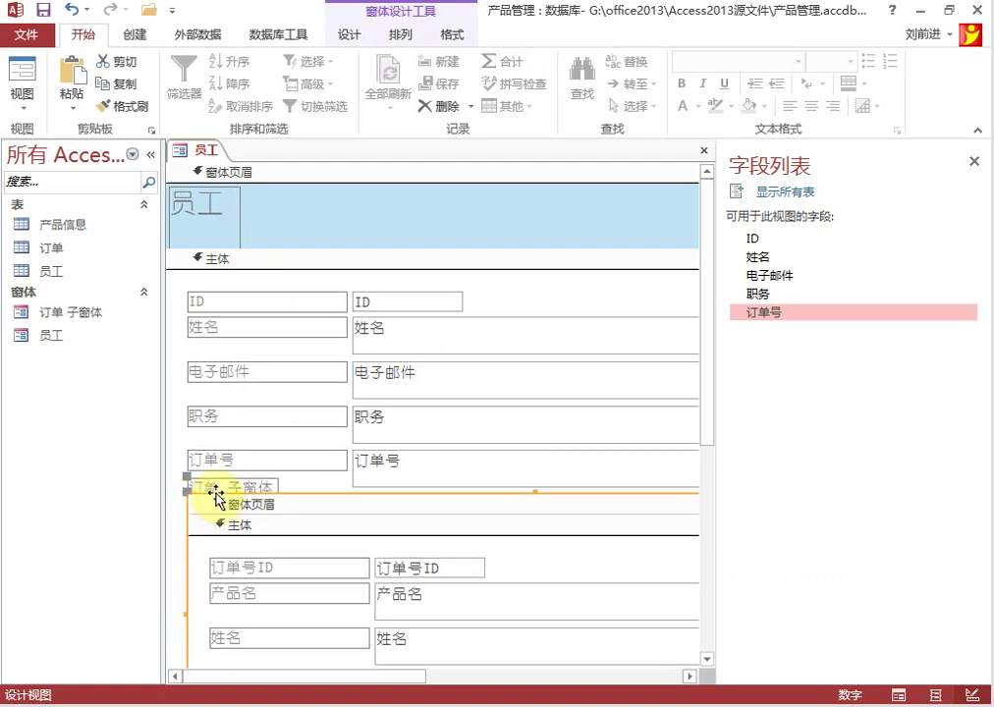
left_click(214, 493)
left_click_drag(214, 498, 195, 497)
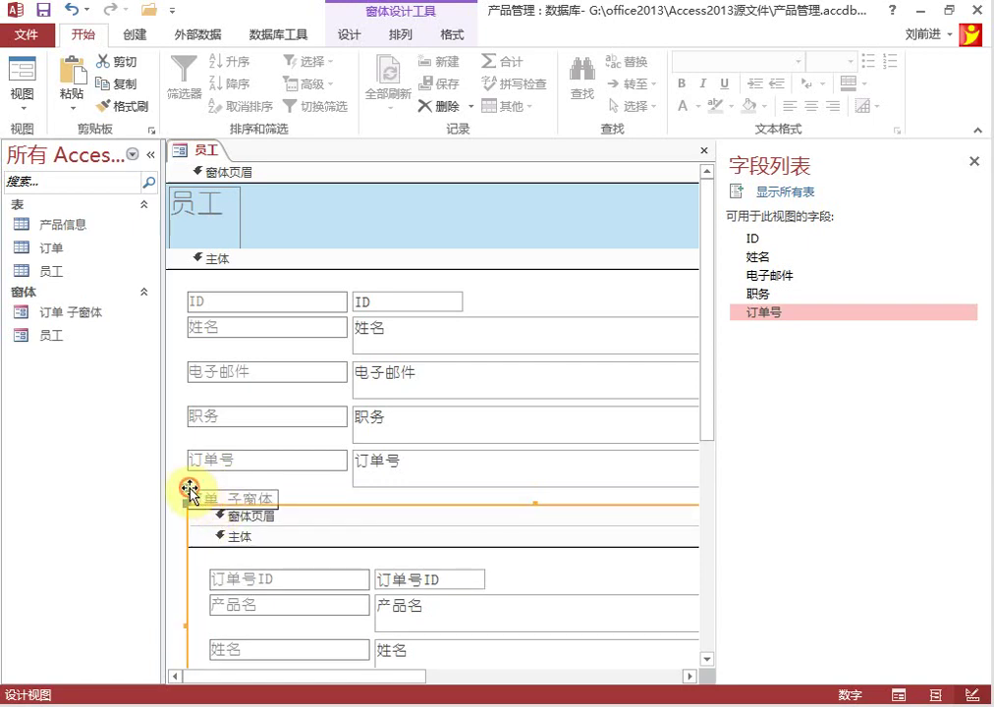
left_click(202, 494)
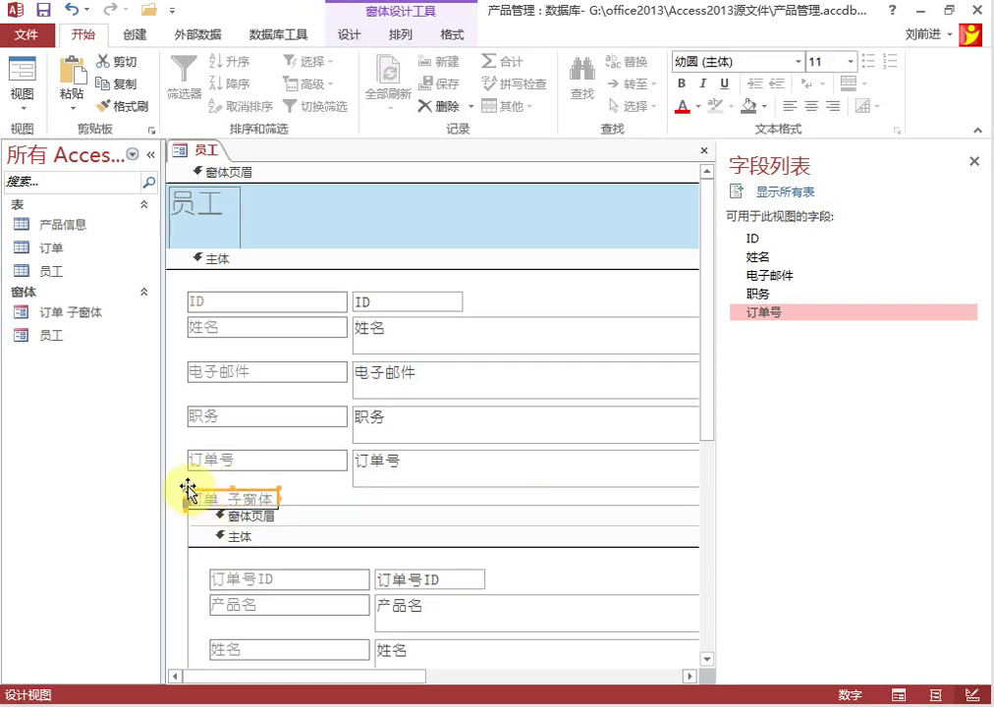
left_click_drag(188, 487, 187, 473)
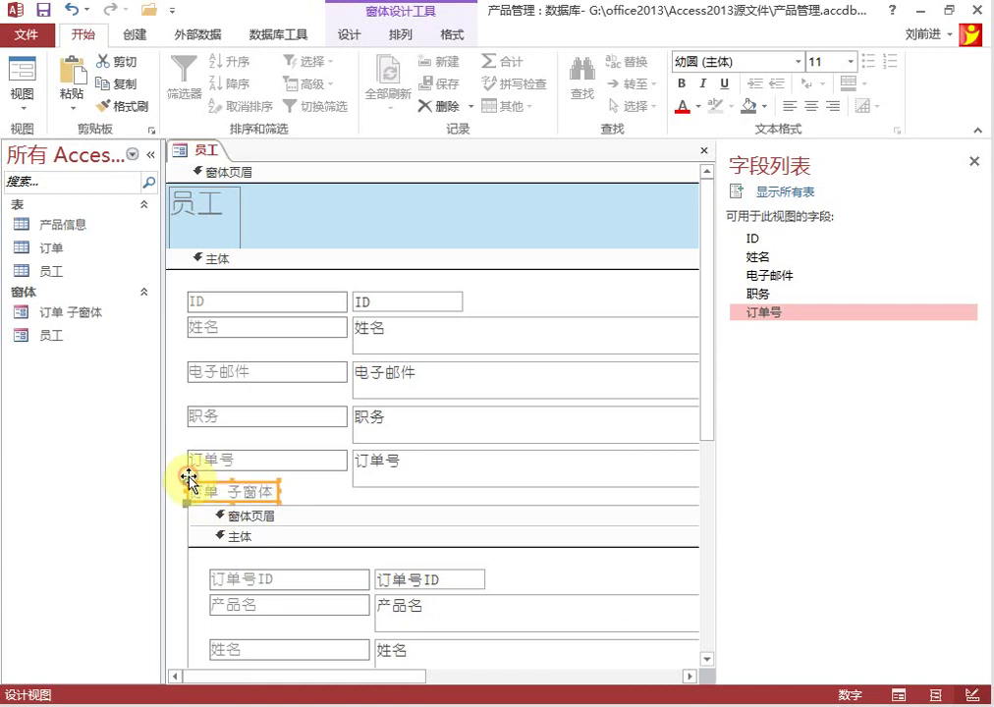
left_click(302, 493)
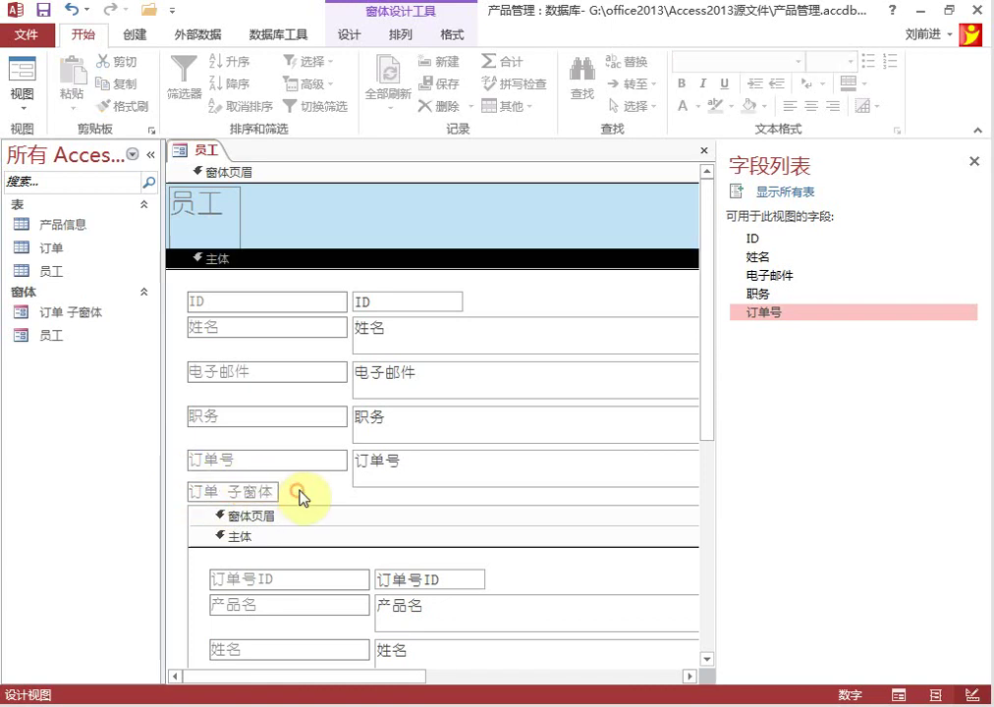
Step: Reduce the heights of the 订单号, 职务 and 电子邮件 text boxes to a single line each
left_click(471, 472)
left_click_drag(587, 488, 584, 382)
left_click(545, 432)
left_click(539, 384)
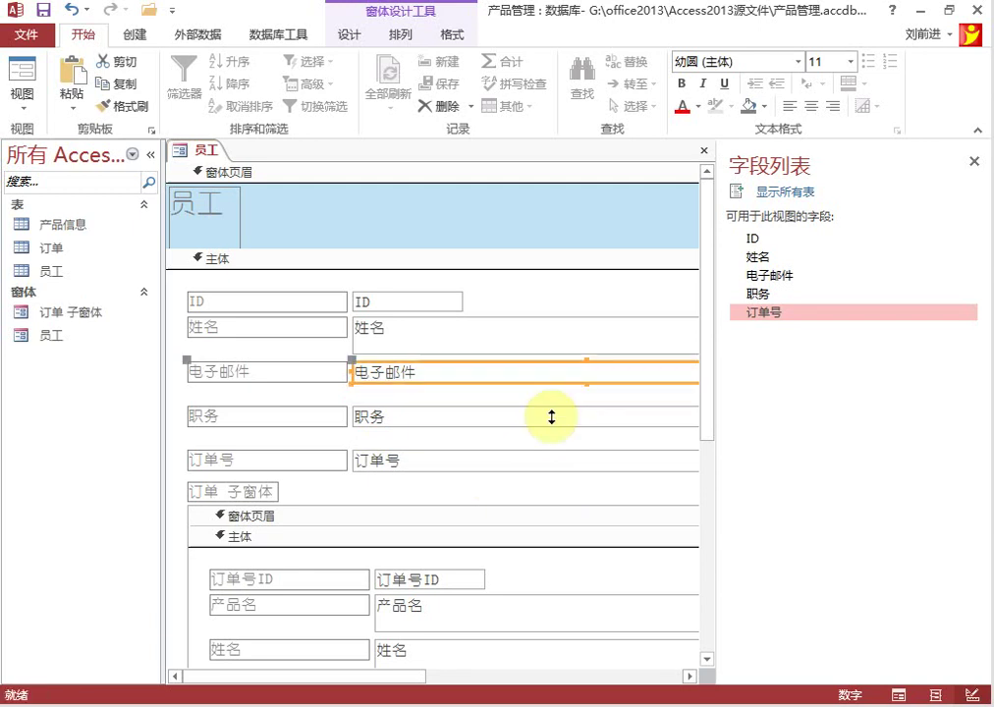
Step: Size the labels and text boxes of 姓名, 电子邮件, 职务 and 订单号 to the shortest one
left_click_drag(463, 487, 319, 333)
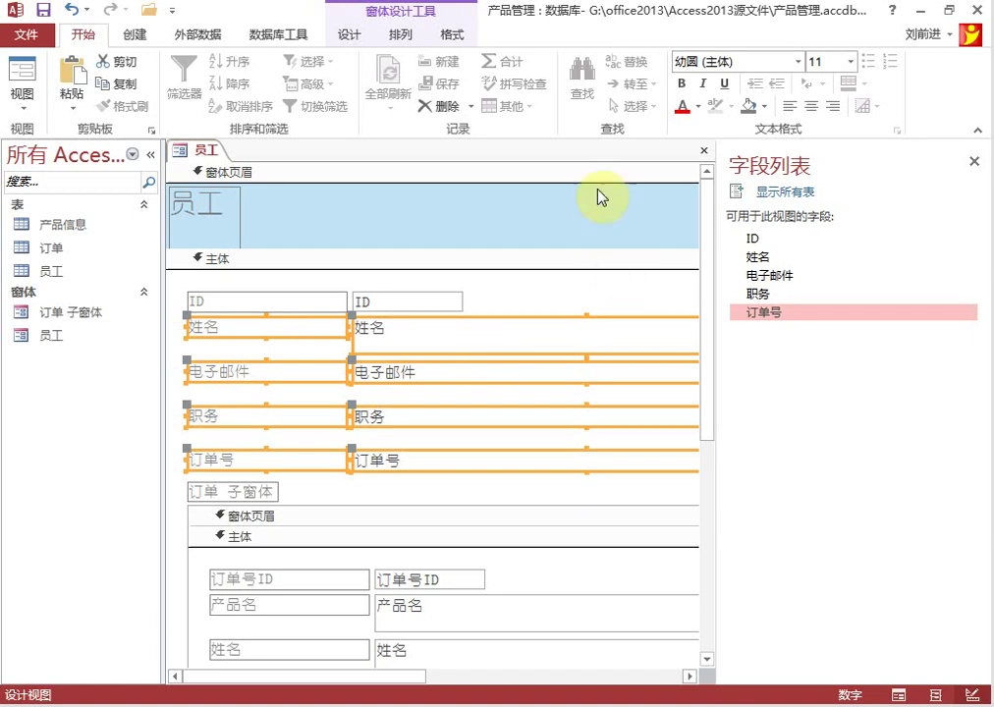
left_click(401, 36)
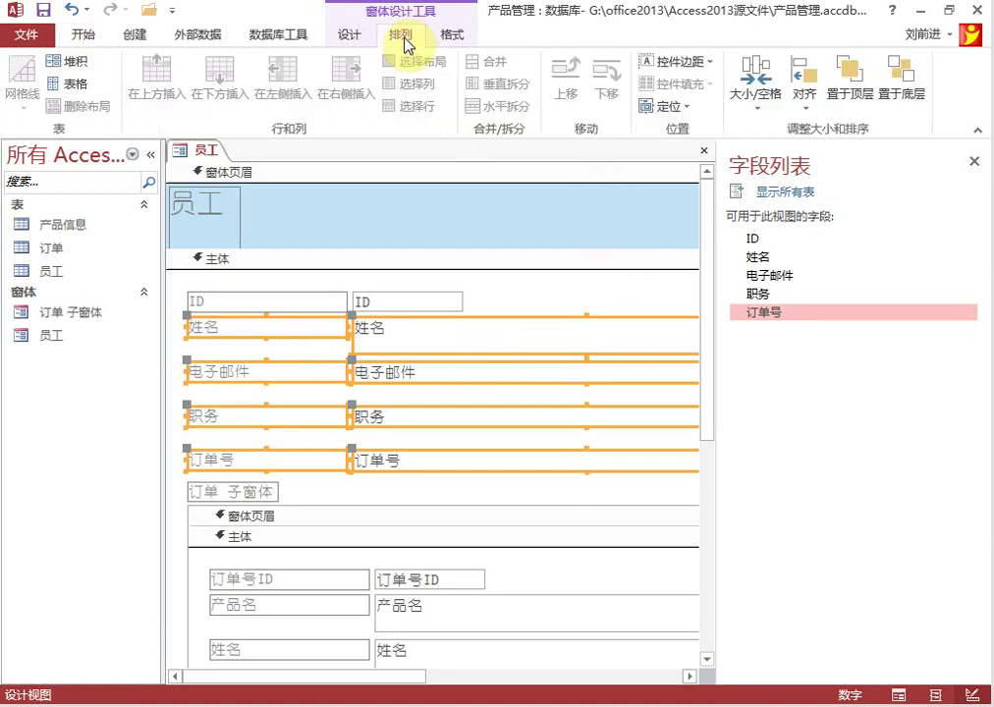
left_click(759, 110)
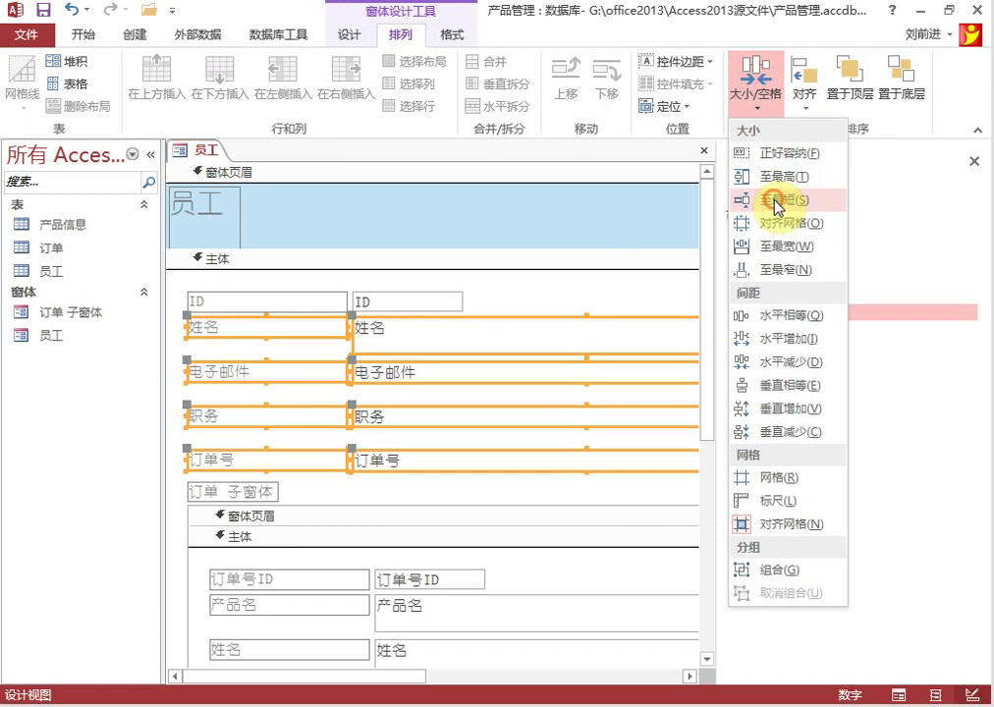
left_click(776, 200)
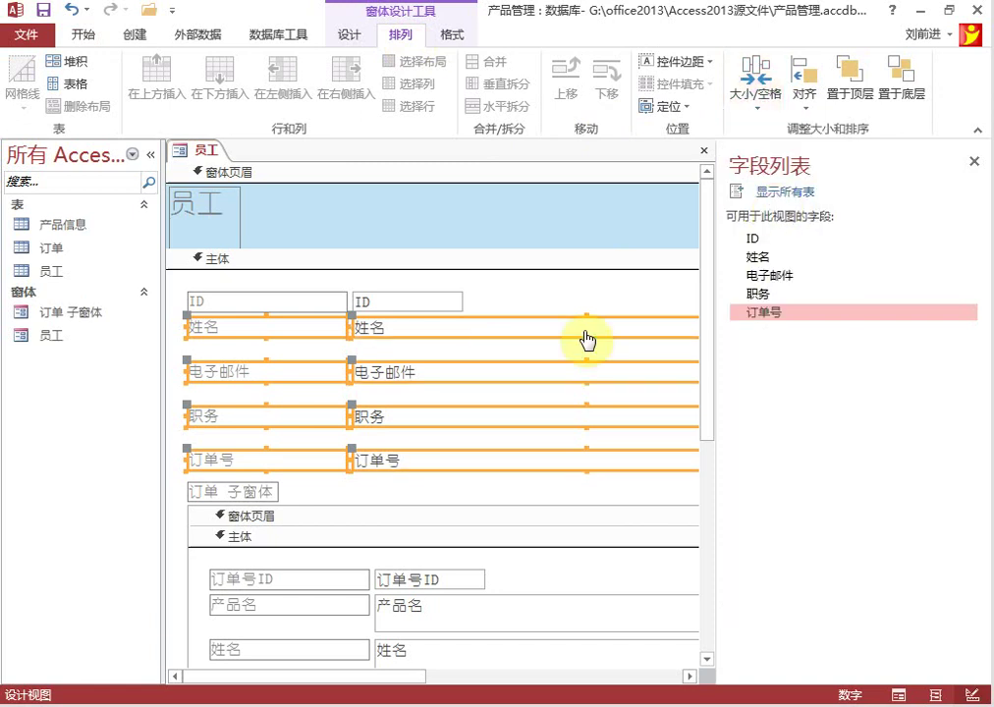
left_click(429, 494)
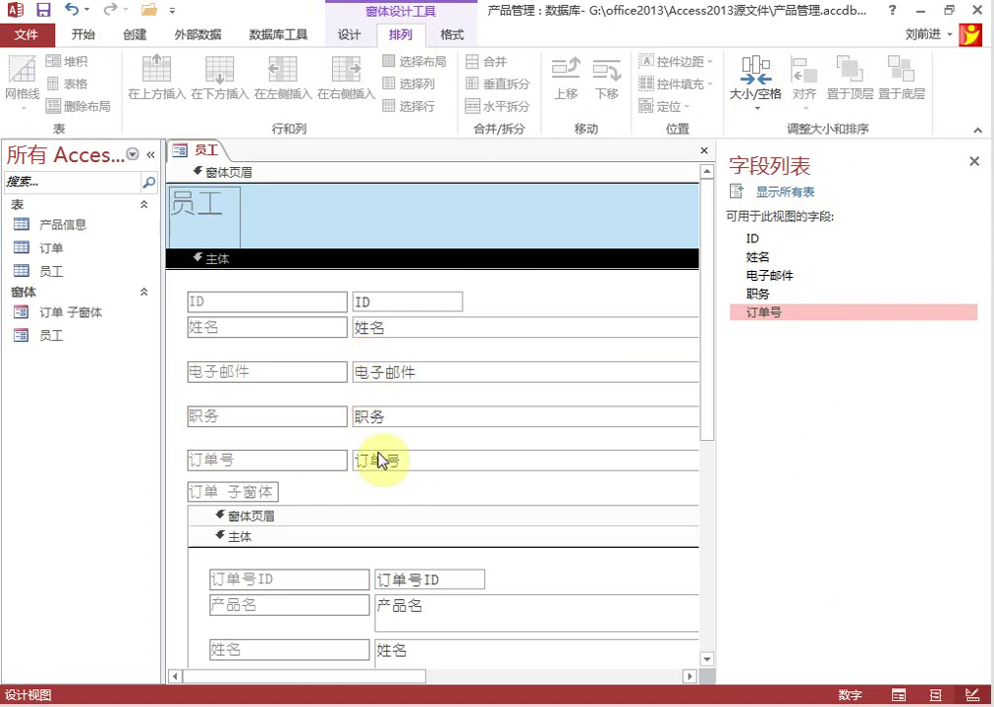
Step: Move 职务 directly below 姓名 and 订单号 directly below 电子邮件, and equalize the vertical spacing of all five field rows
left_click_drag(390, 489, 316, 411)
left_click_drag(374, 424, 377, 354)
left_click_drag(492, 400, 257, 305)
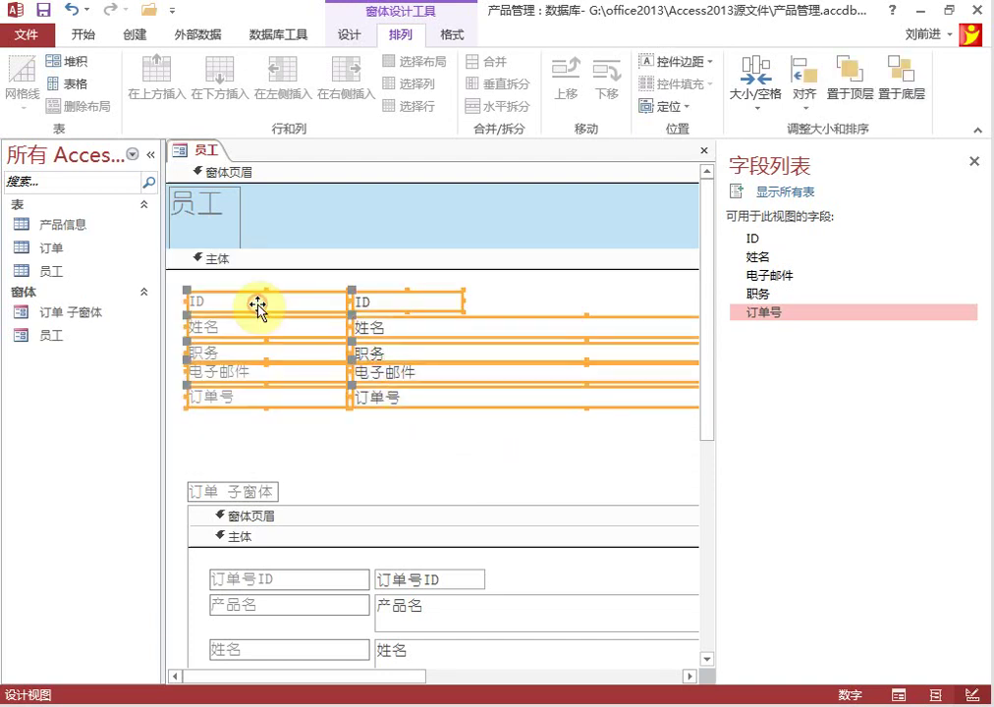
left_click(811, 118)
left_click(755, 113)
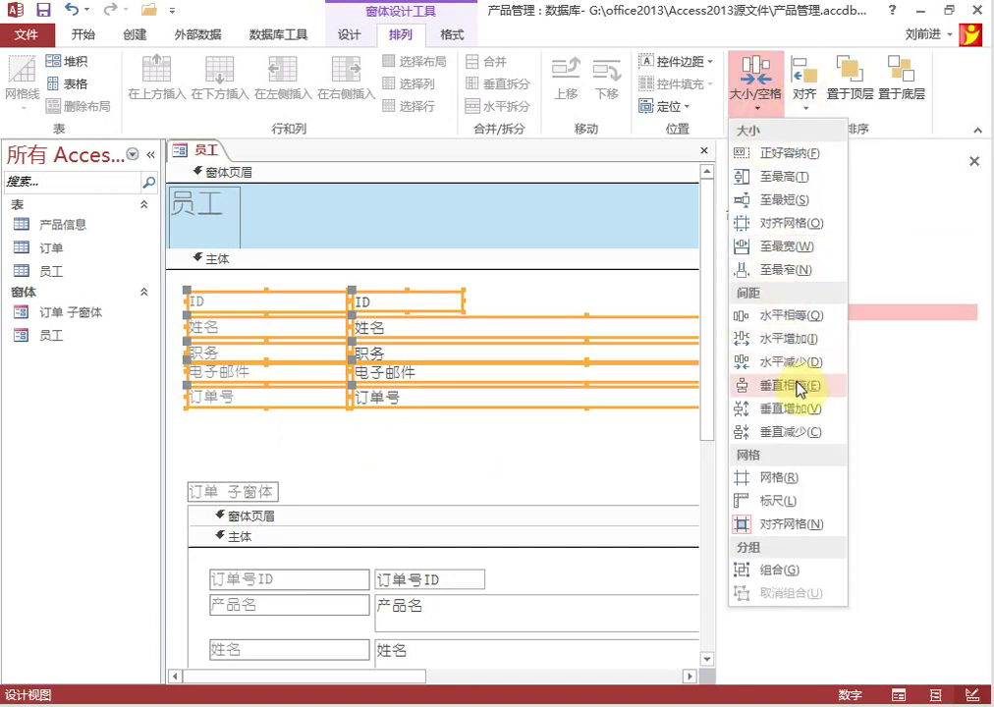
left_click(796, 386)
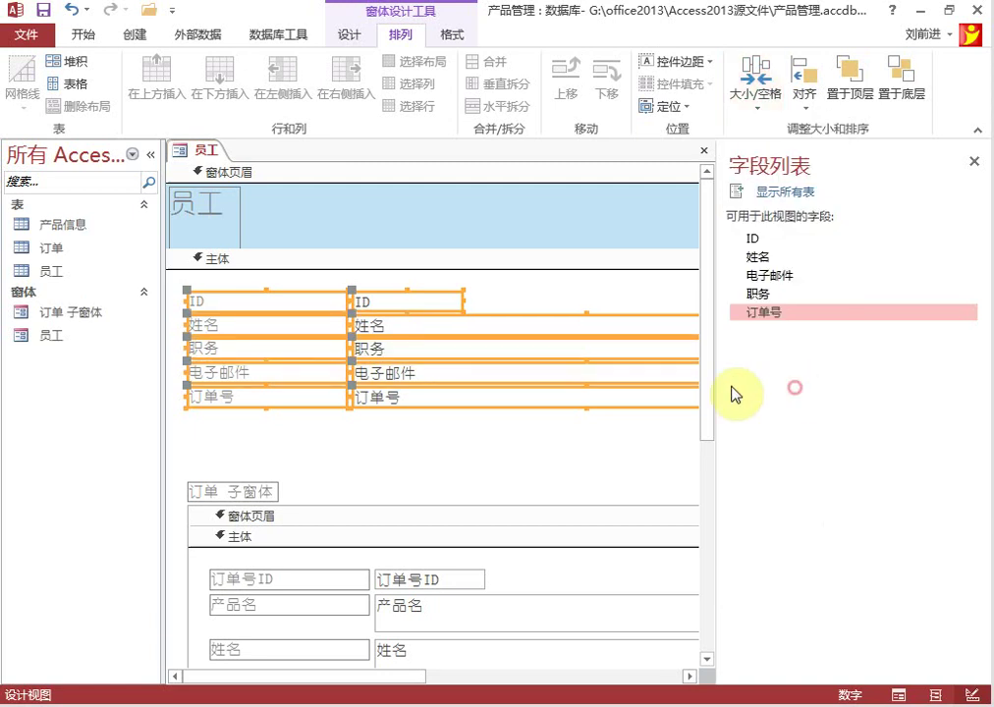
left_click(405, 442)
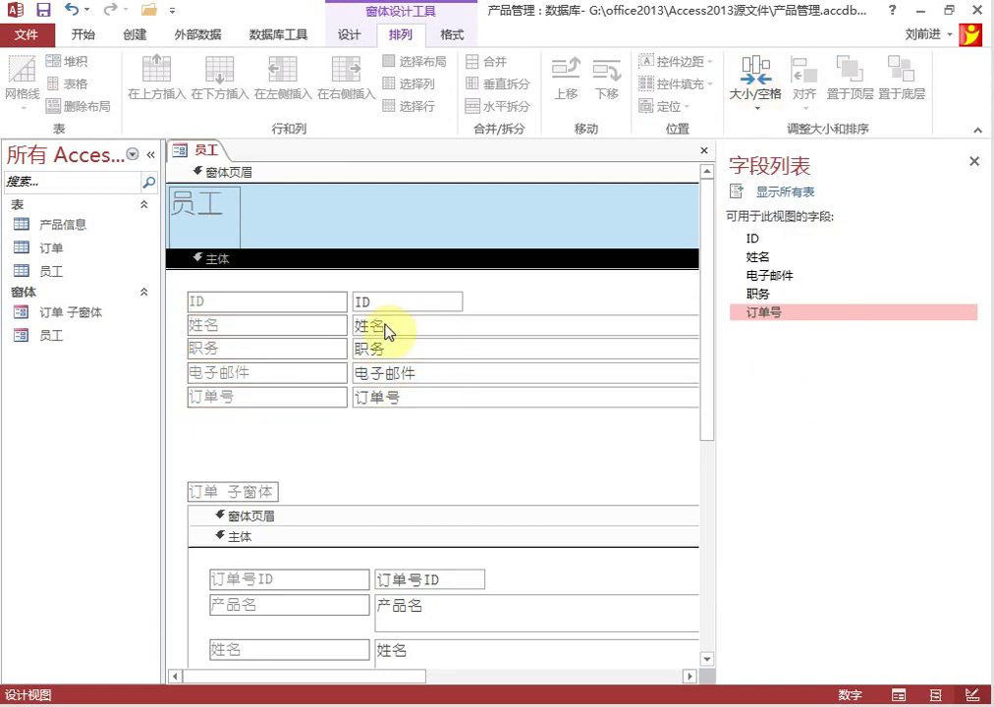
Step: Move the 订单 subform with its label up directly below the 订单号 field
left_click(251, 492)
left_click_drag(252, 485, 251, 415)
left_click(370, 421)
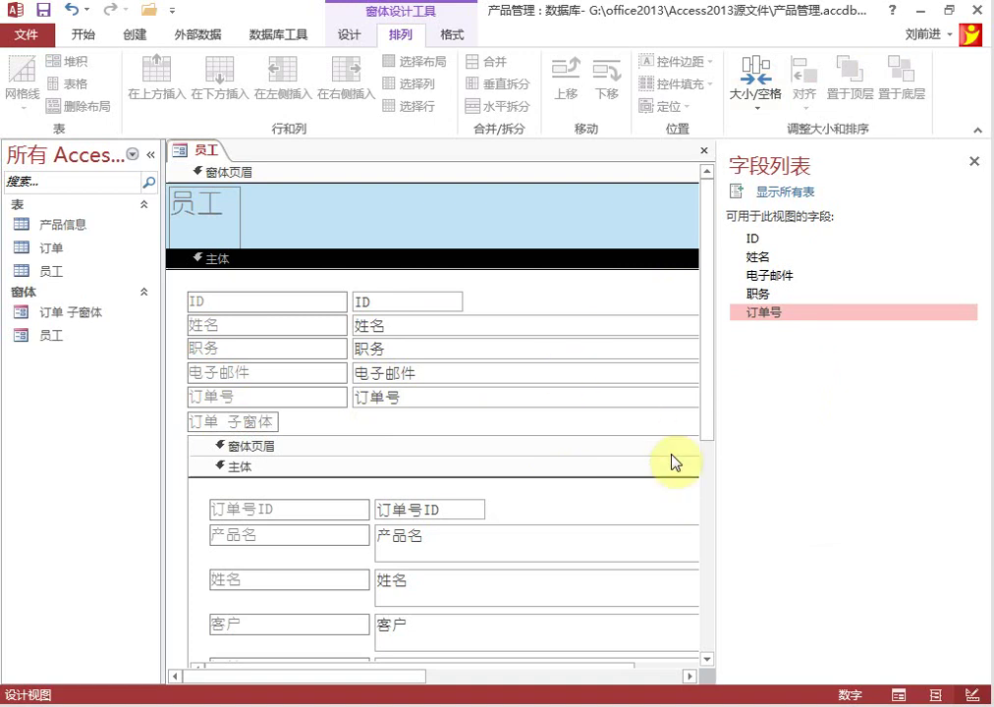
Step: Shorten the detail section by raising the form footer to just below the subform
scroll(677, 462, "down", 1)
scroll(674, 461, "down", 1)
scroll(673, 461, "up", 2)
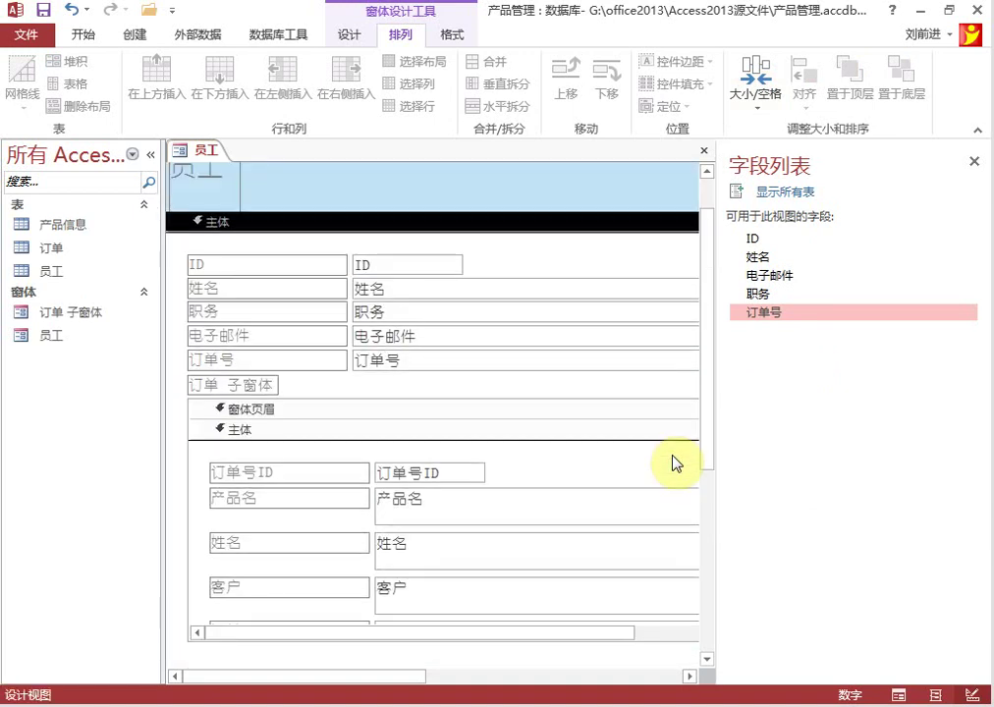
scroll(673, 461, "down", 2)
left_click_drag(442, 602, 445, 550)
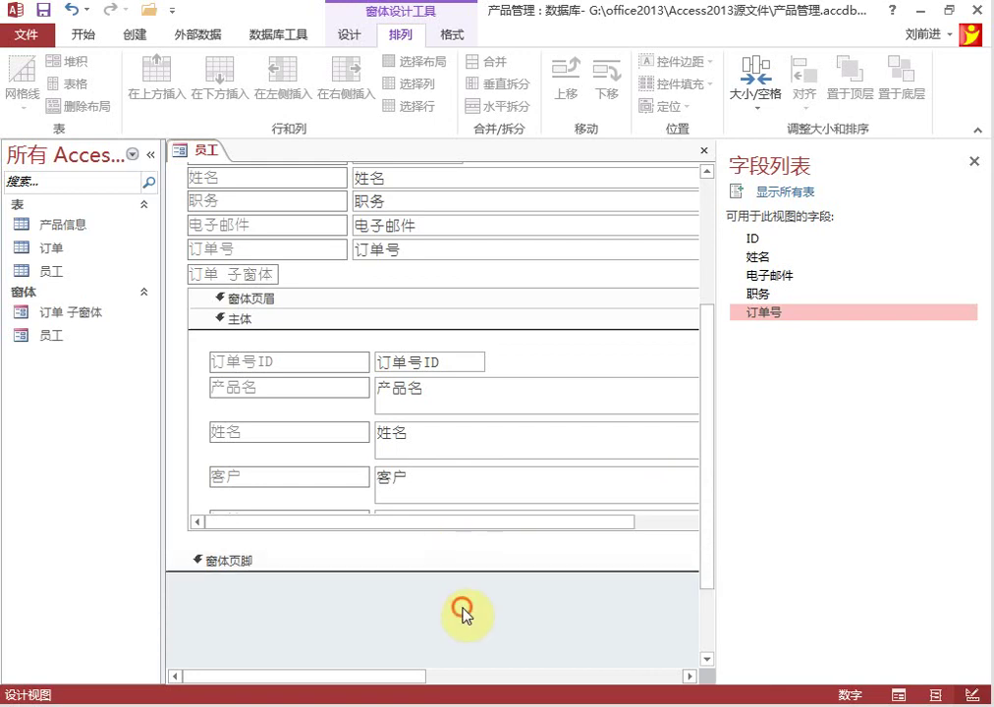
left_click_drag(711, 432, 714, 329)
scroll(714, 329, "up", 2)
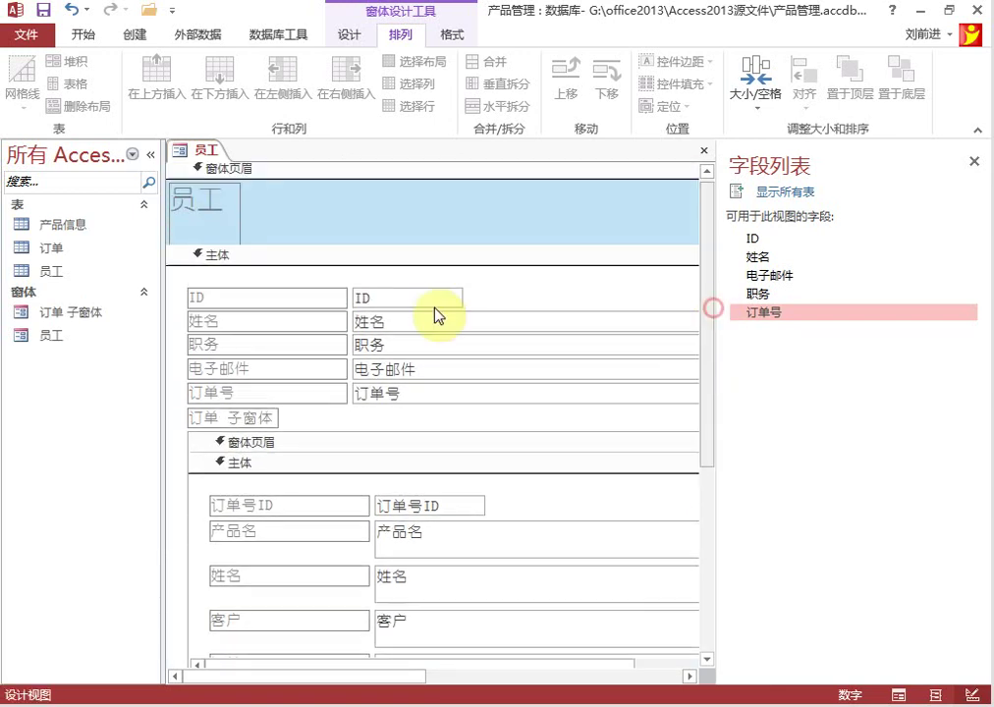
Step: Save the 员工 form and switch it to Form View
right_click(200, 150)
left_click(257, 169)
right_click(197, 149)
left_click(270, 229)
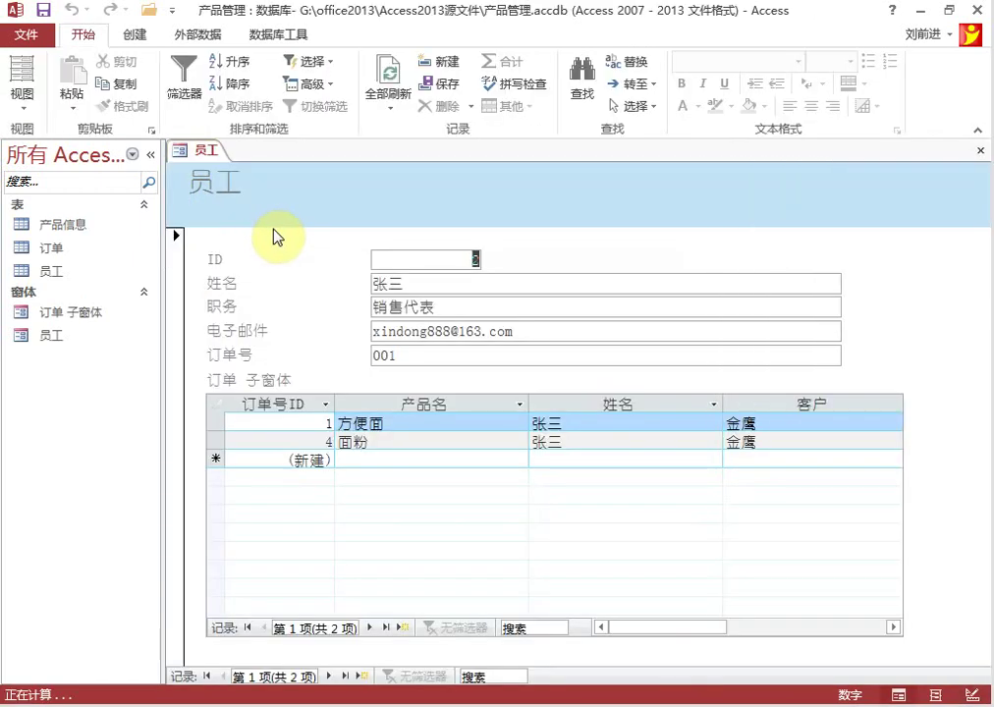
Step: Check the second employee record, return to the first, and try the record navigation inside the 订单 subform
left_click(331, 675)
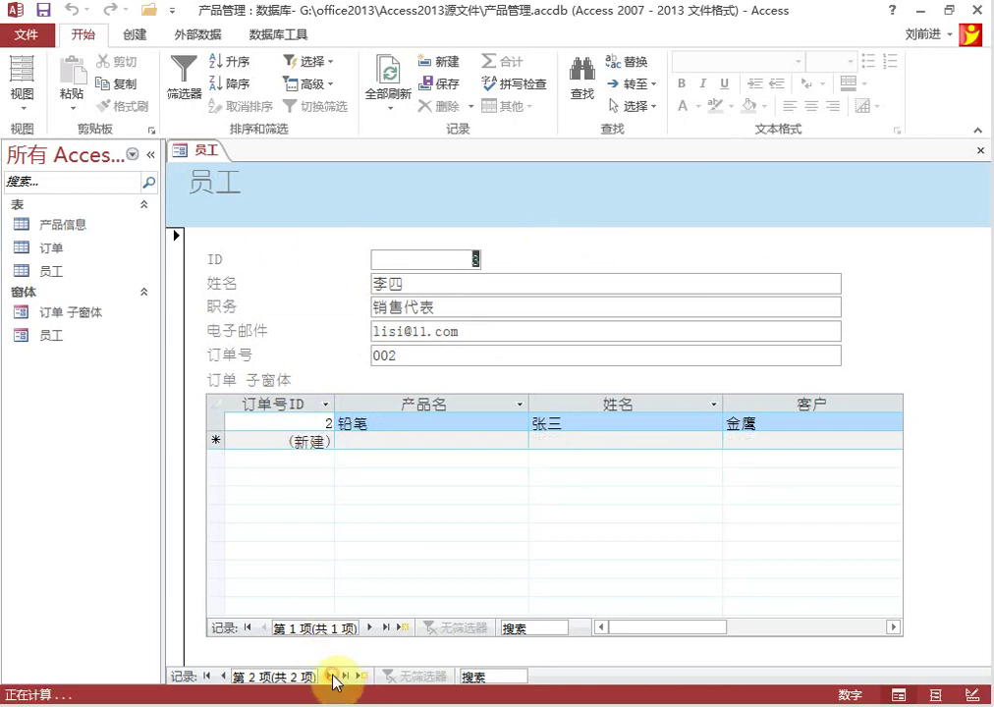
left_click(222, 676)
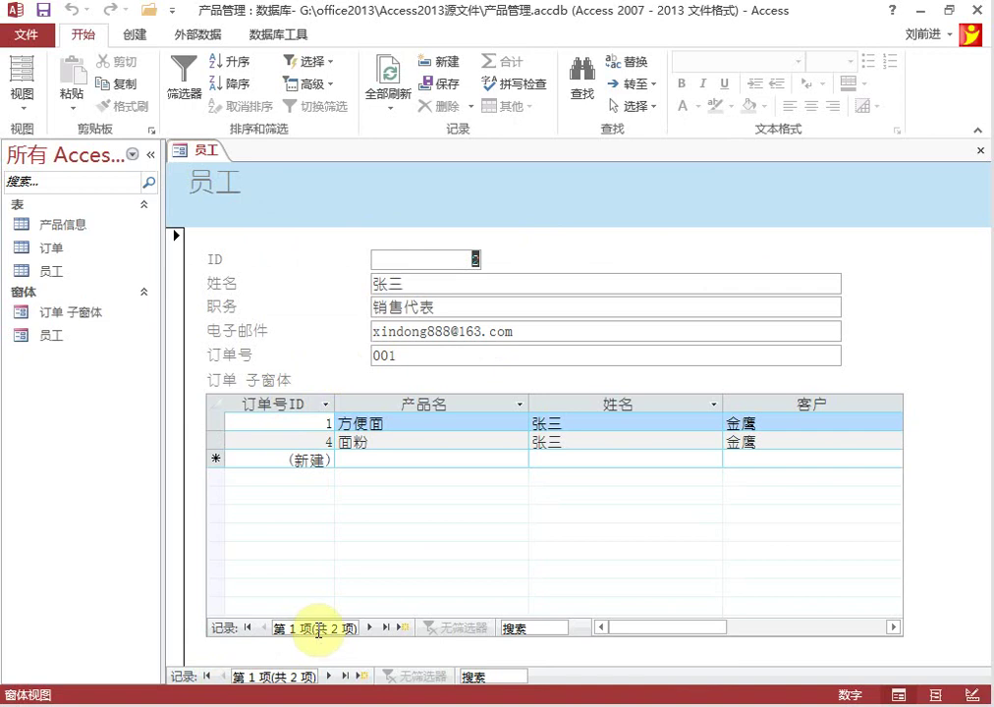
left_click(370, 627)
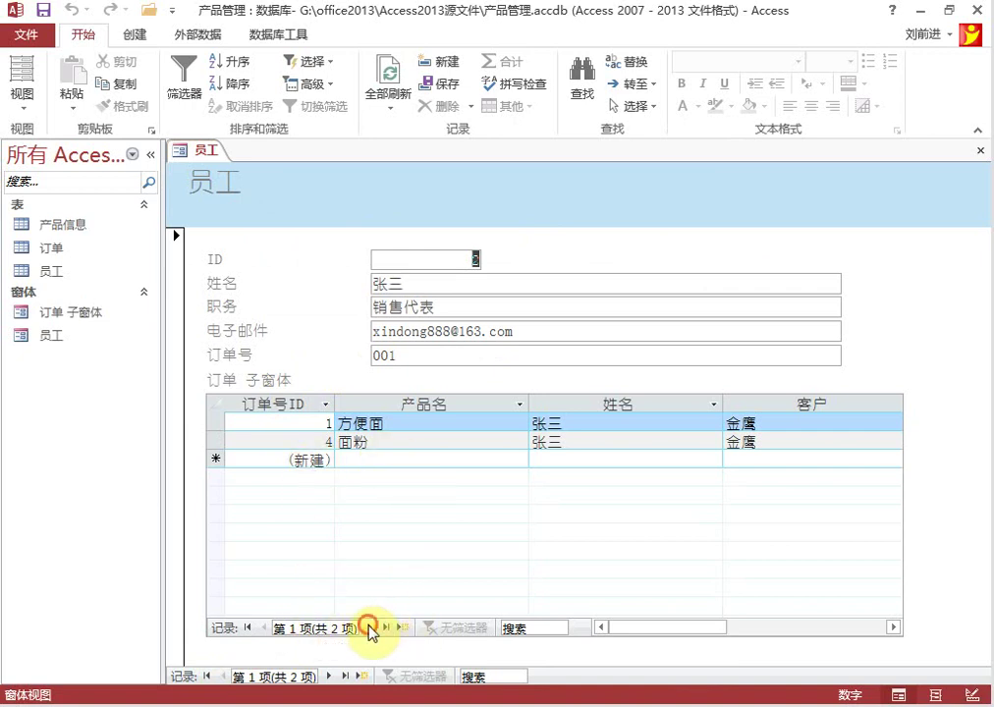
left_click(259, 628)
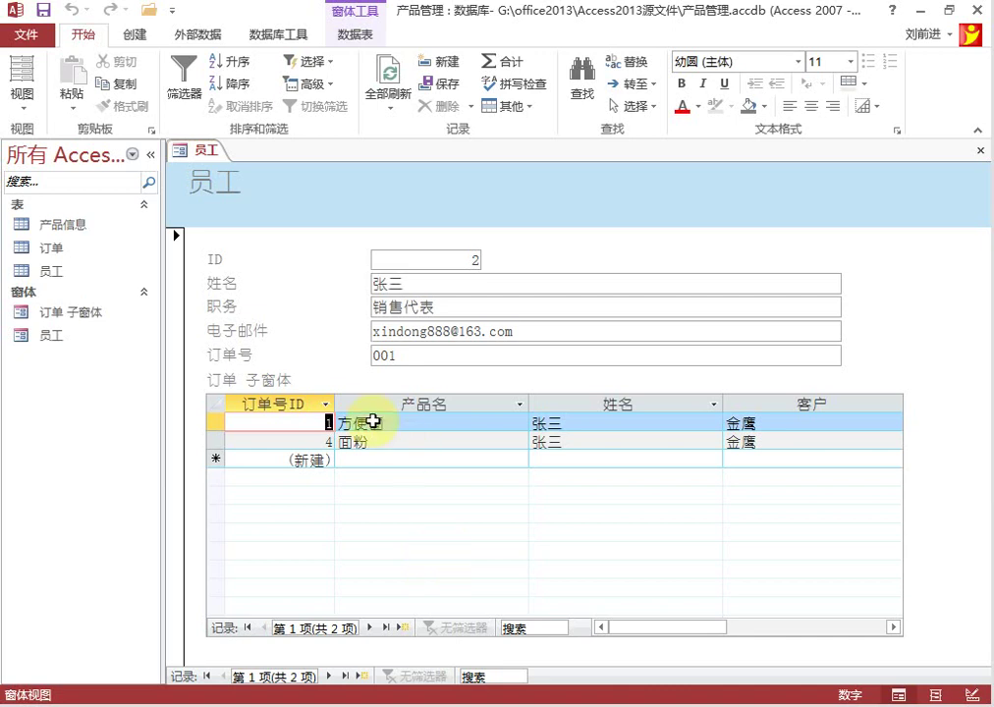
Step: Return the 员工 form to Design View
right_click(207, 149)
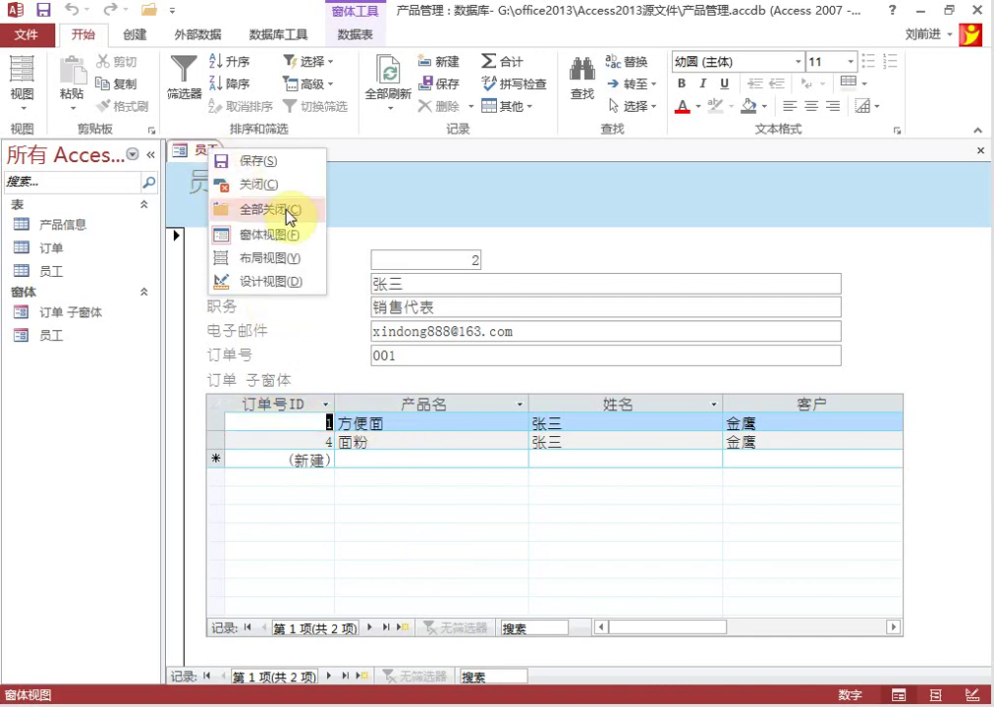
left_click(268, 283)
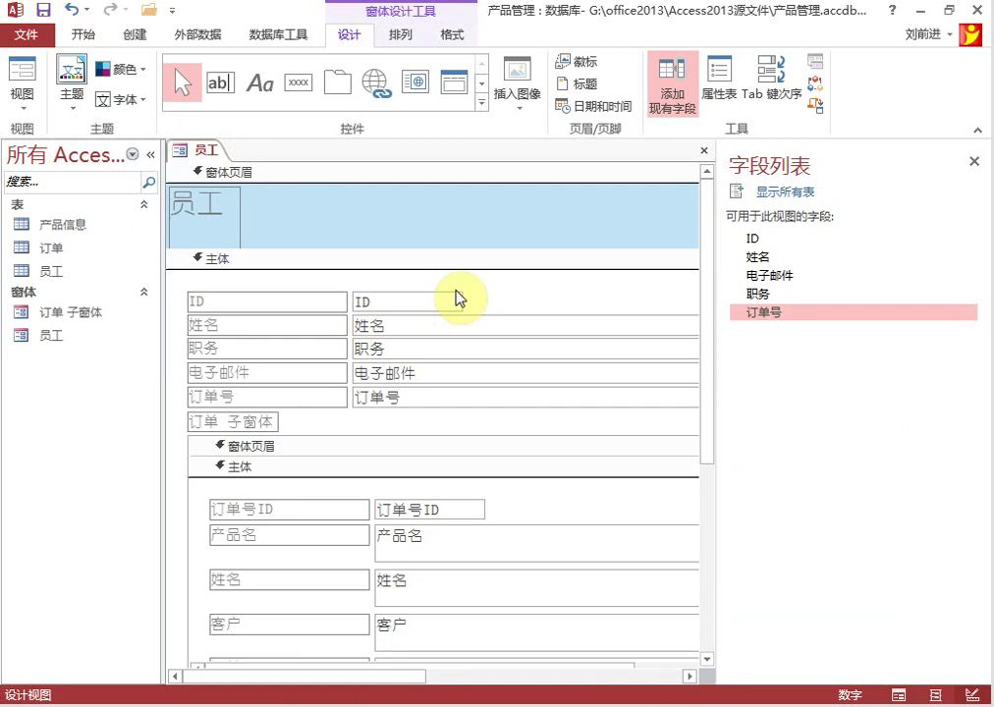
left_click(496, 312)
scroll(496, 313, "down", 3)
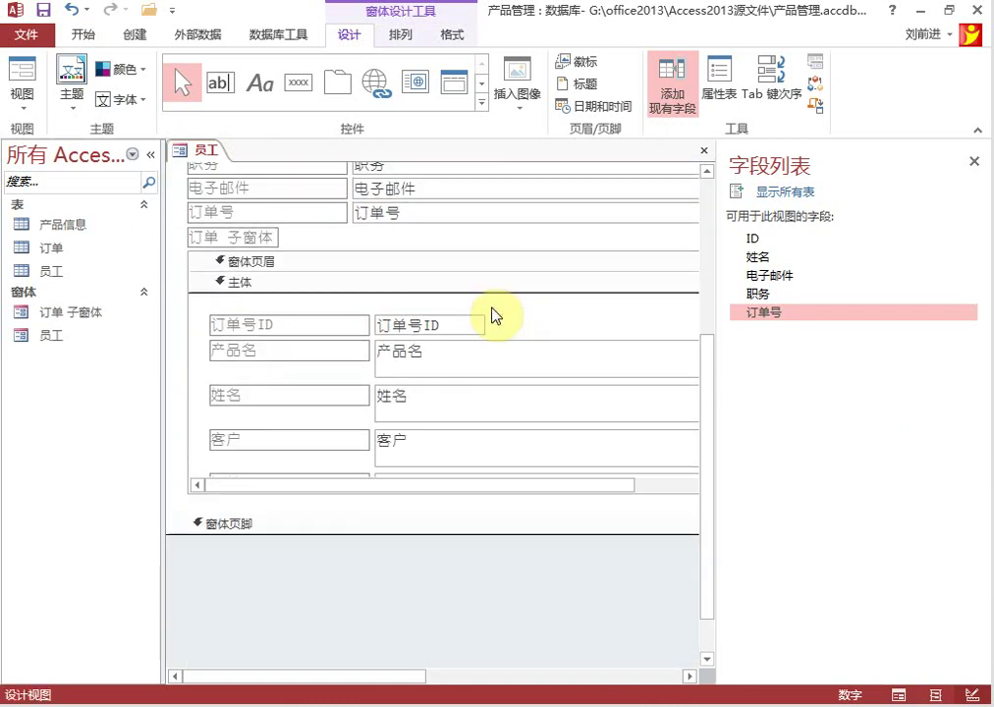
scroll(496, 312, "up", 3)
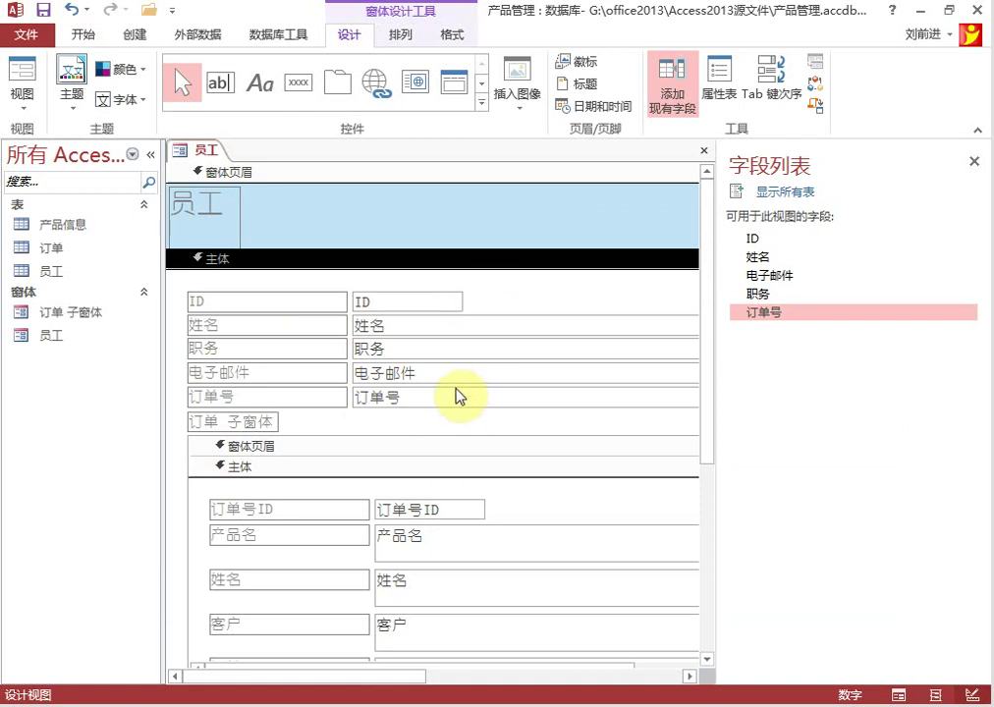
scroll(459, 391, "down", 3)
scroll(460, 396, "up", 3)
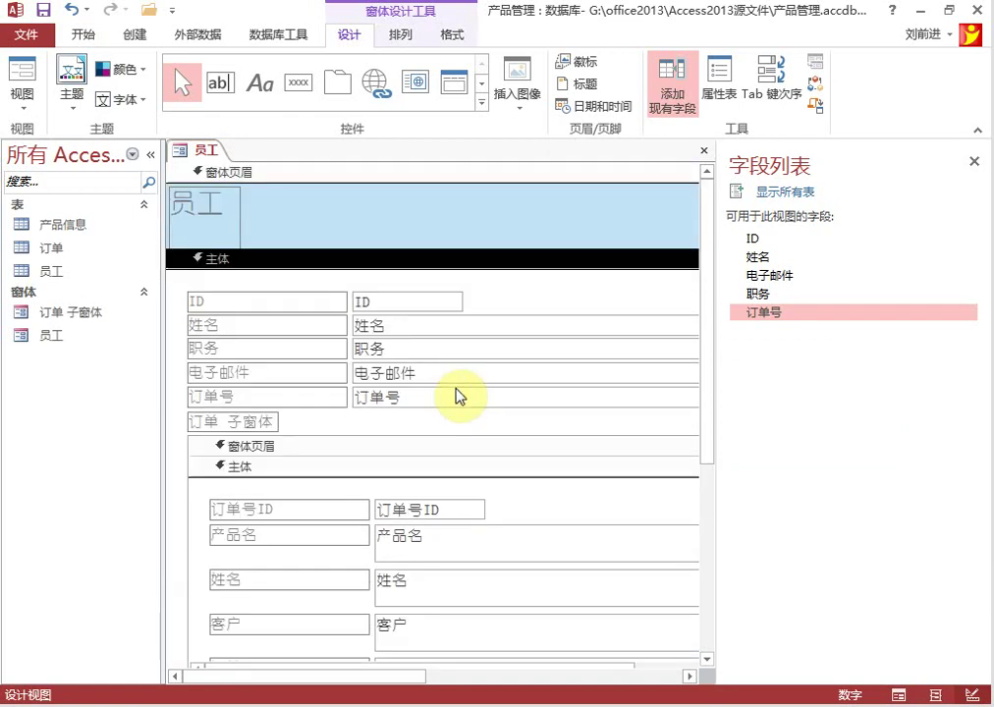